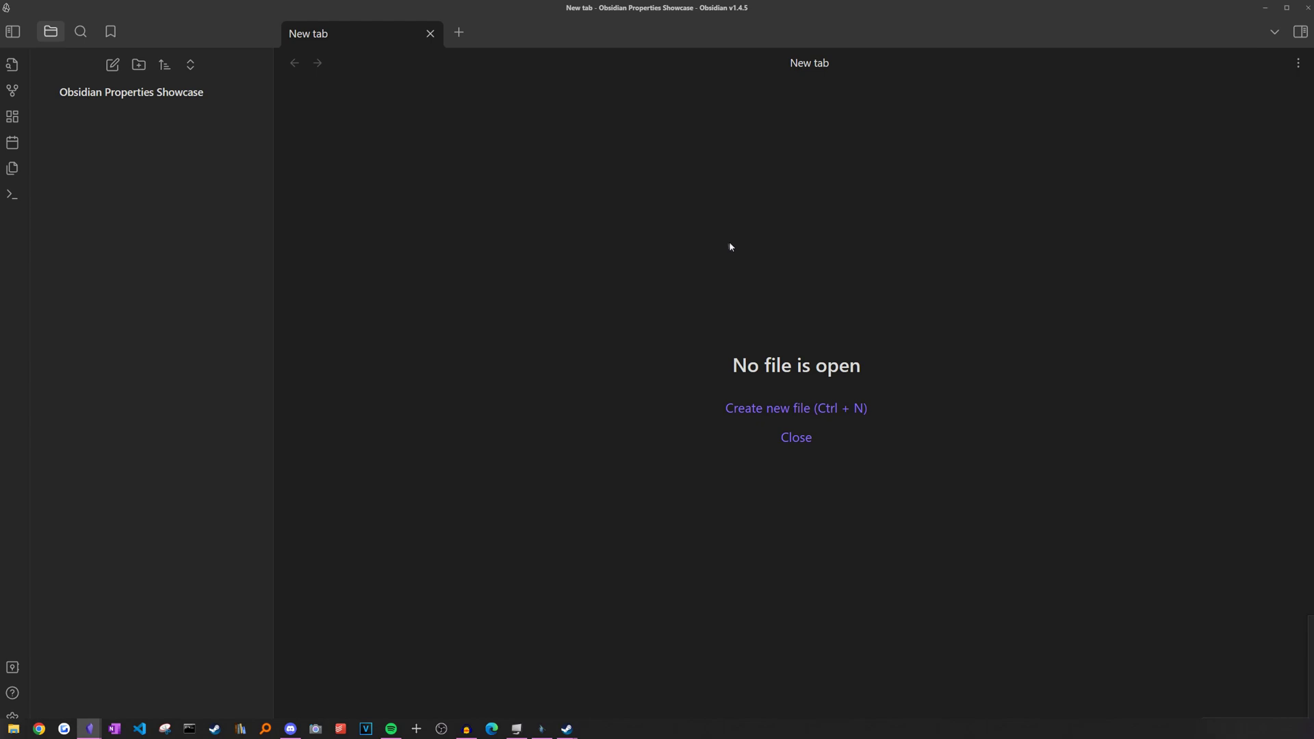
Create a new untitled note and add a file property to it from the command palette
{"action": "left_click", "coordinate": [113, 65]}
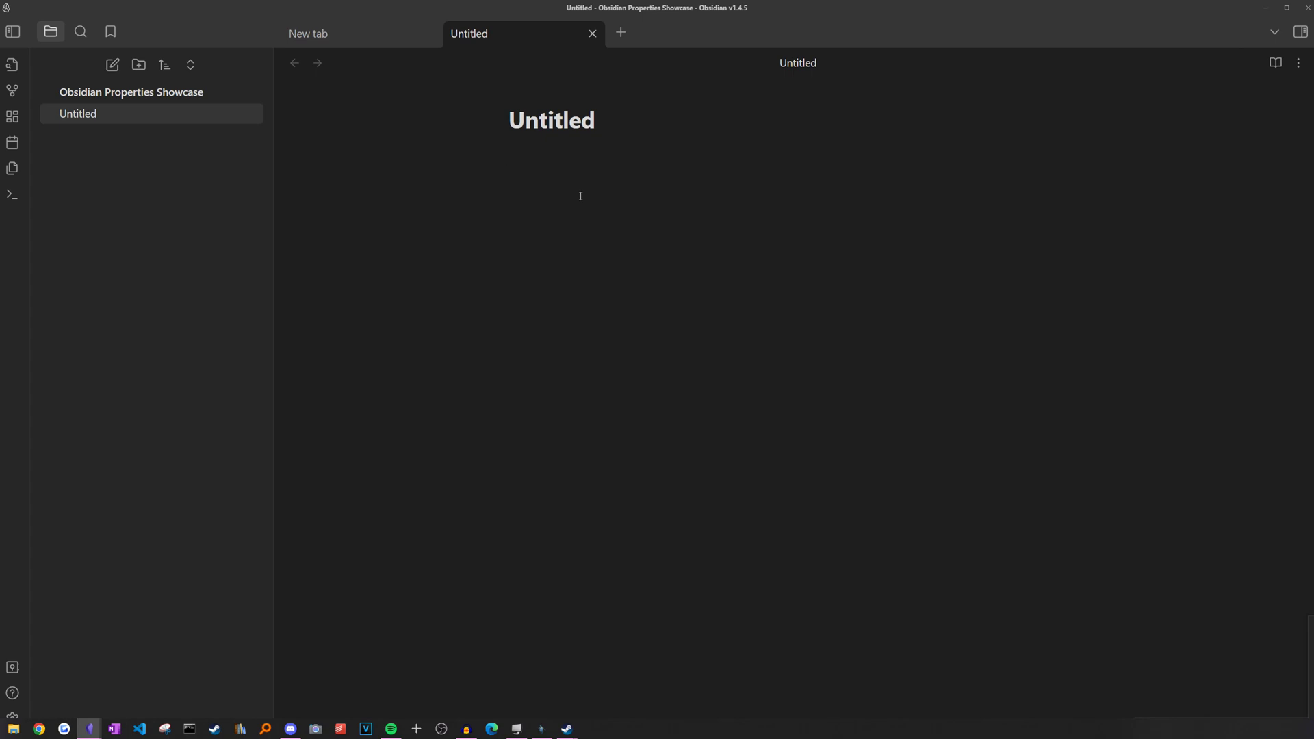
{"action": "key", "text": "ctrl+p"}
{"action": "type", "text": "prope"}
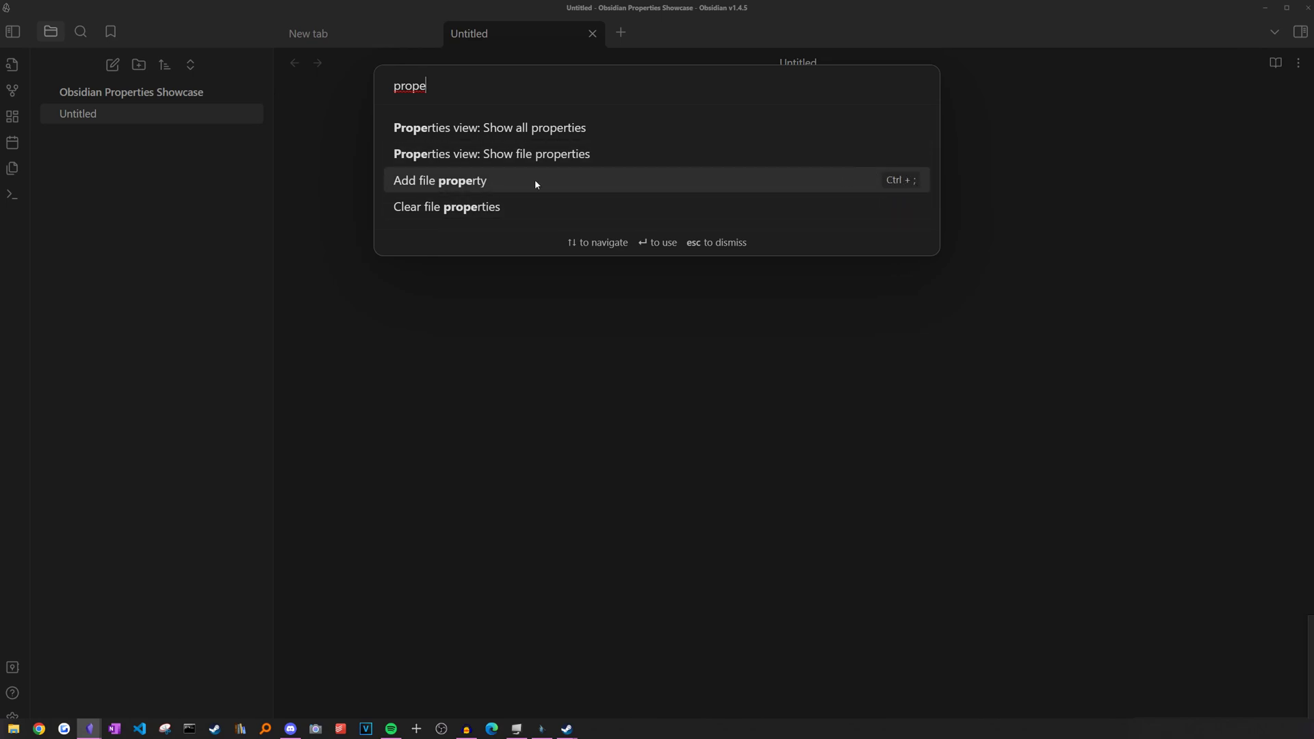
{"action": "left_click", "coordinate": [459, 186]}
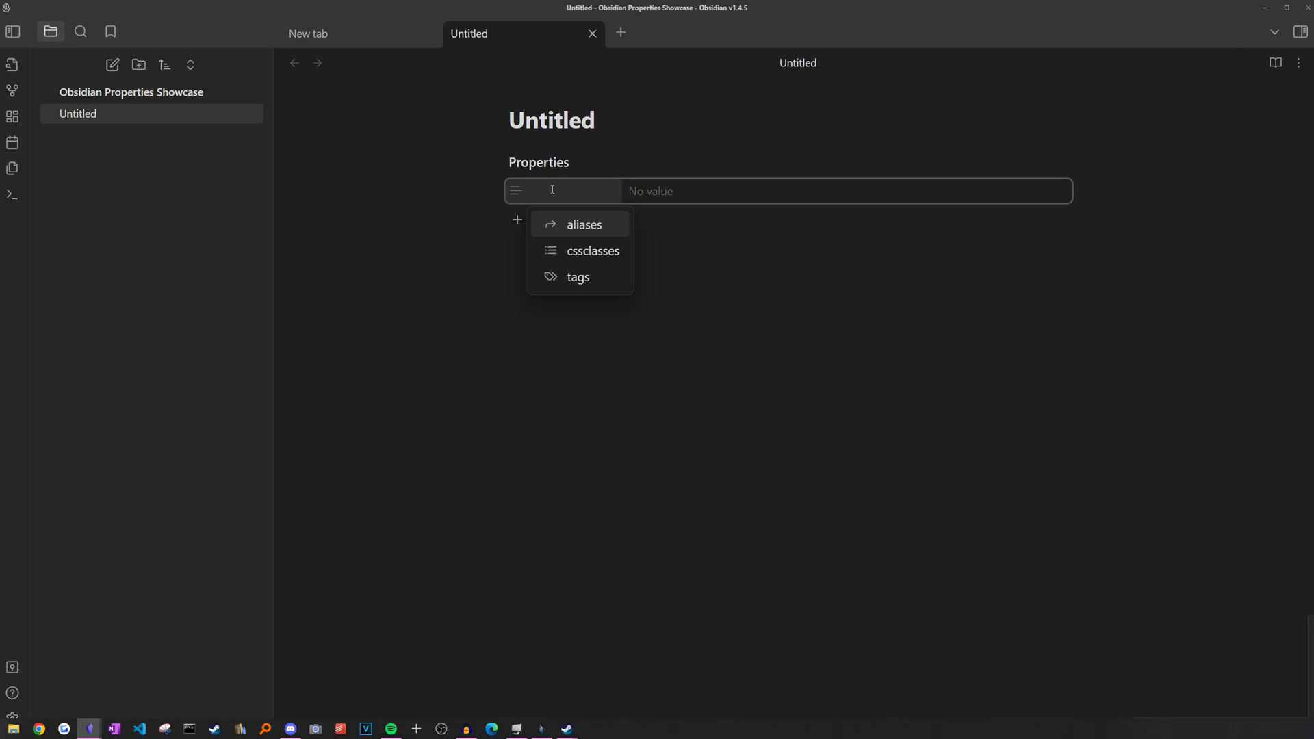
Name the new property 'name' and give it the value 'value'
{"action": "type", "text": "name"}
{"action": "left_click", "coordinate": [698, 189]}
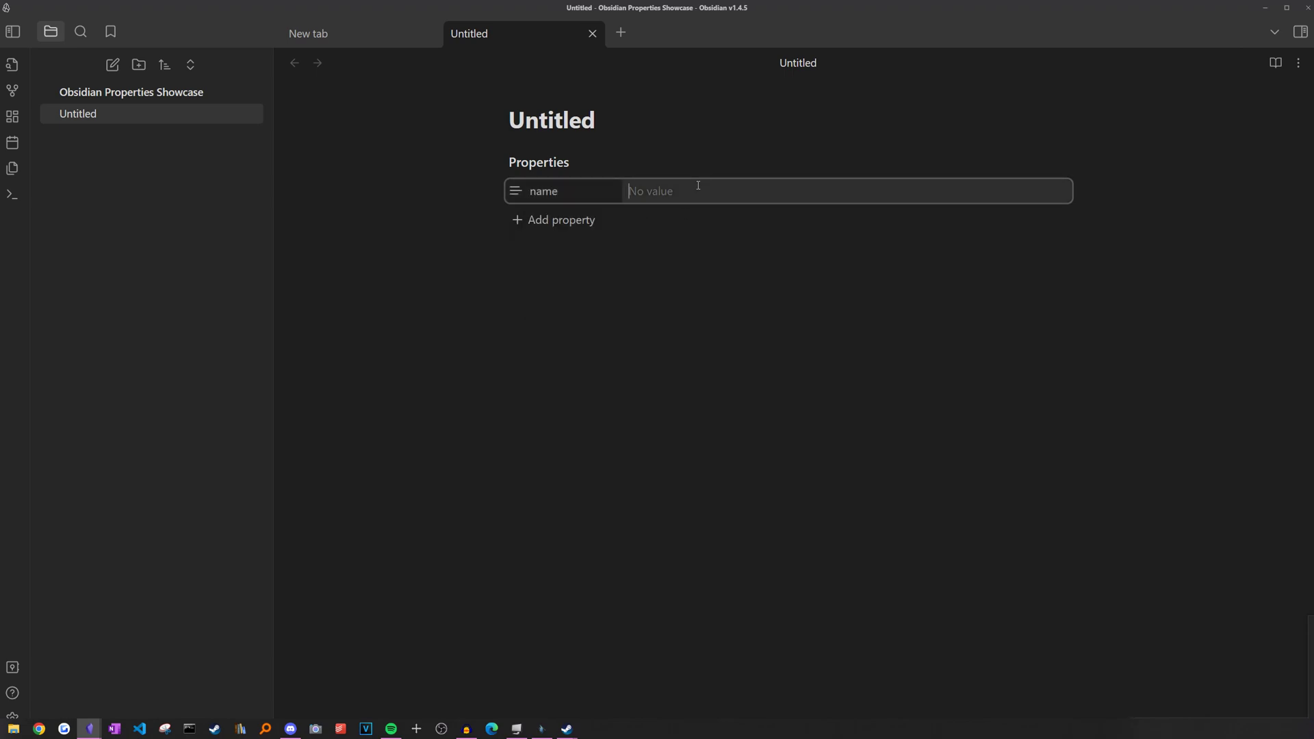
{"action": "type", "text": "value"}
Change the name property's type to Checkbox and confirm the type change
{"action": "left_click", "coordinate": [515, 191]}
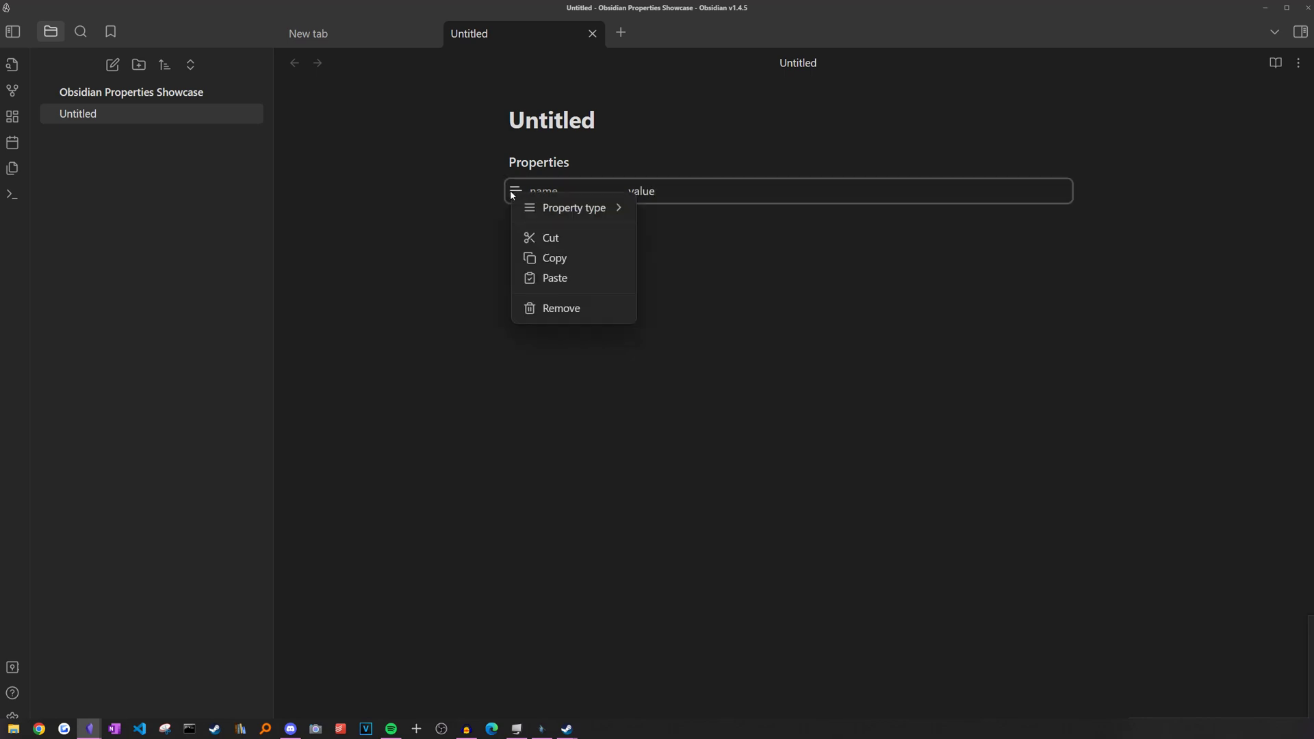
{"action": "mouse_move", "coordinate": [538, 209]}
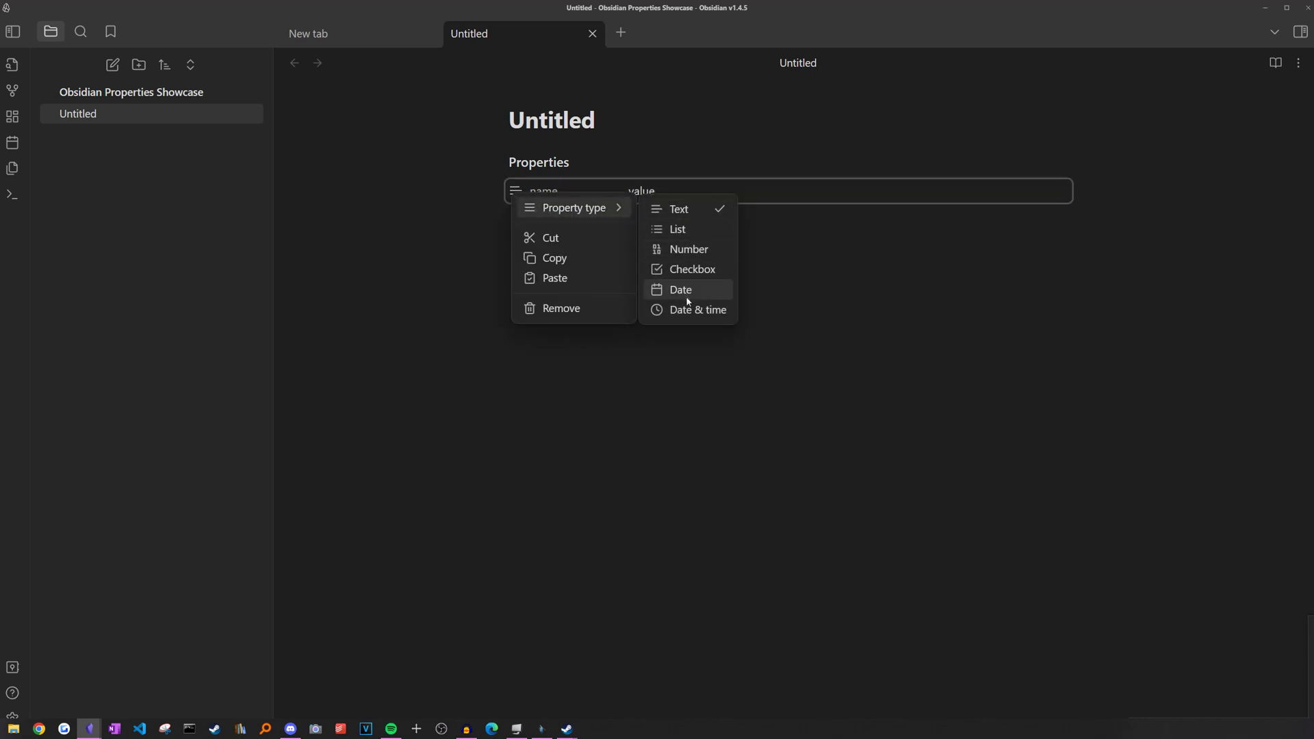
{"action": "left_click", "coordinate": [681, 271]}
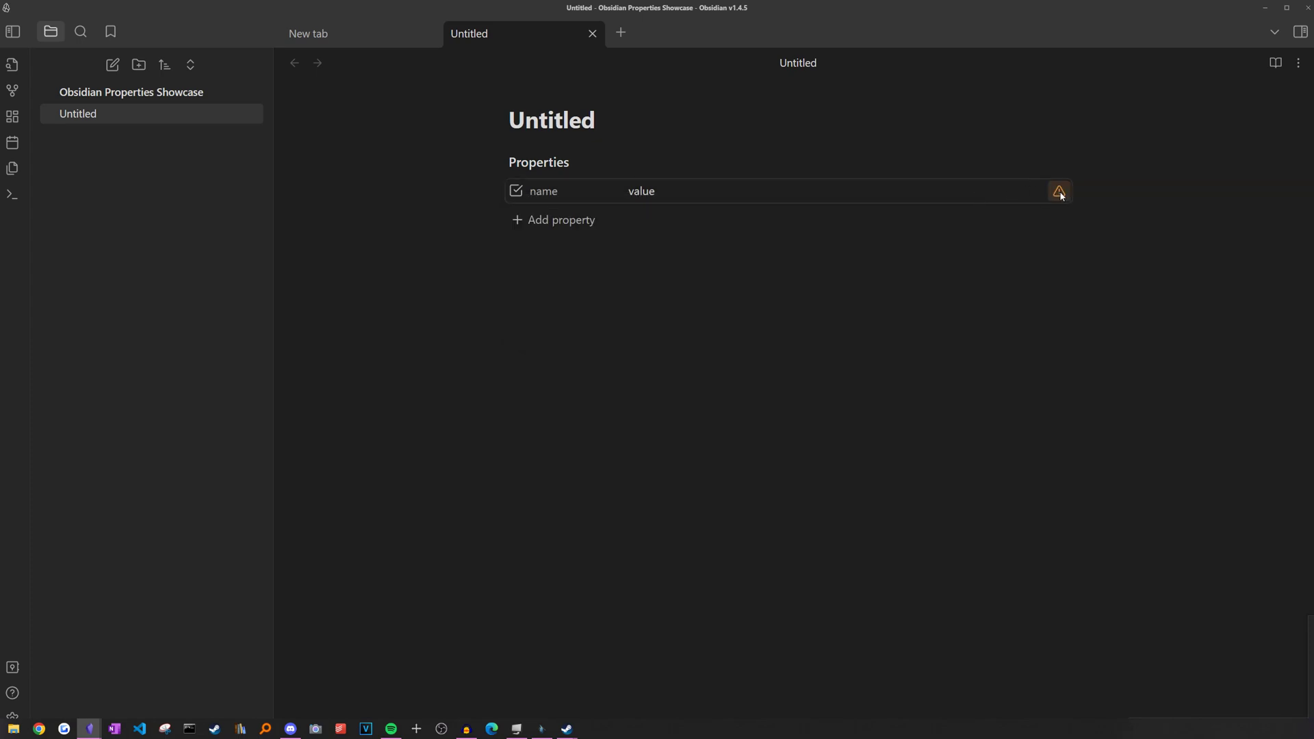
{"action": "left_click", "coordinate": [1059, 191]}
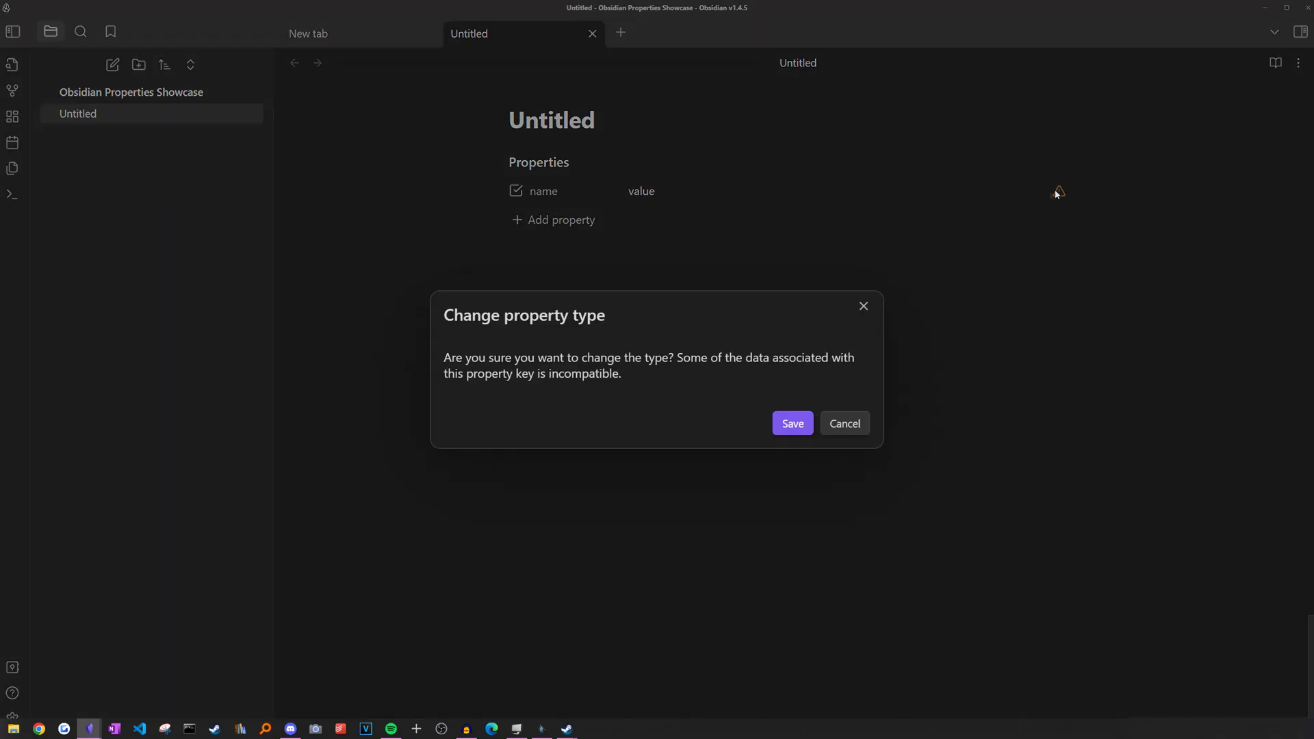
{"action": "left_click", "coordinate": [792, 424]}
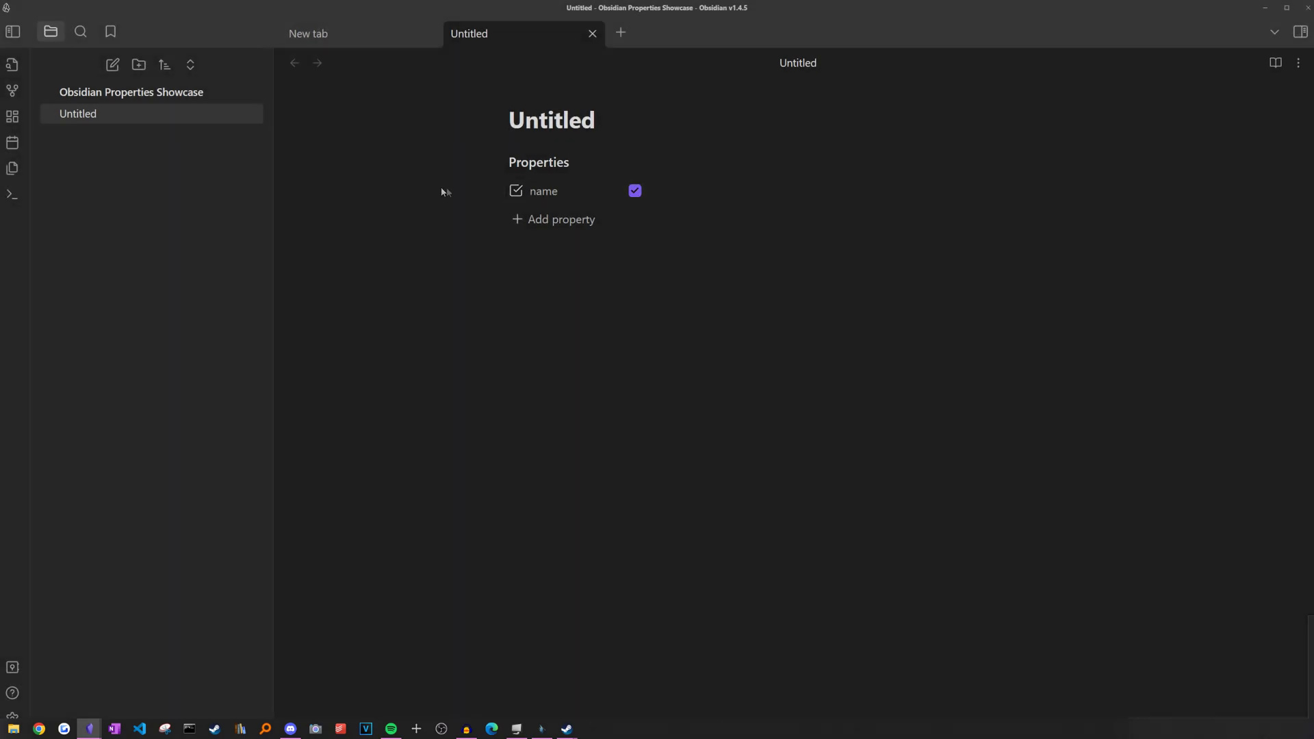
Switch the name property's type to Date and confirm the change
{"action": "left_click", "coordinate": [636, 191]}
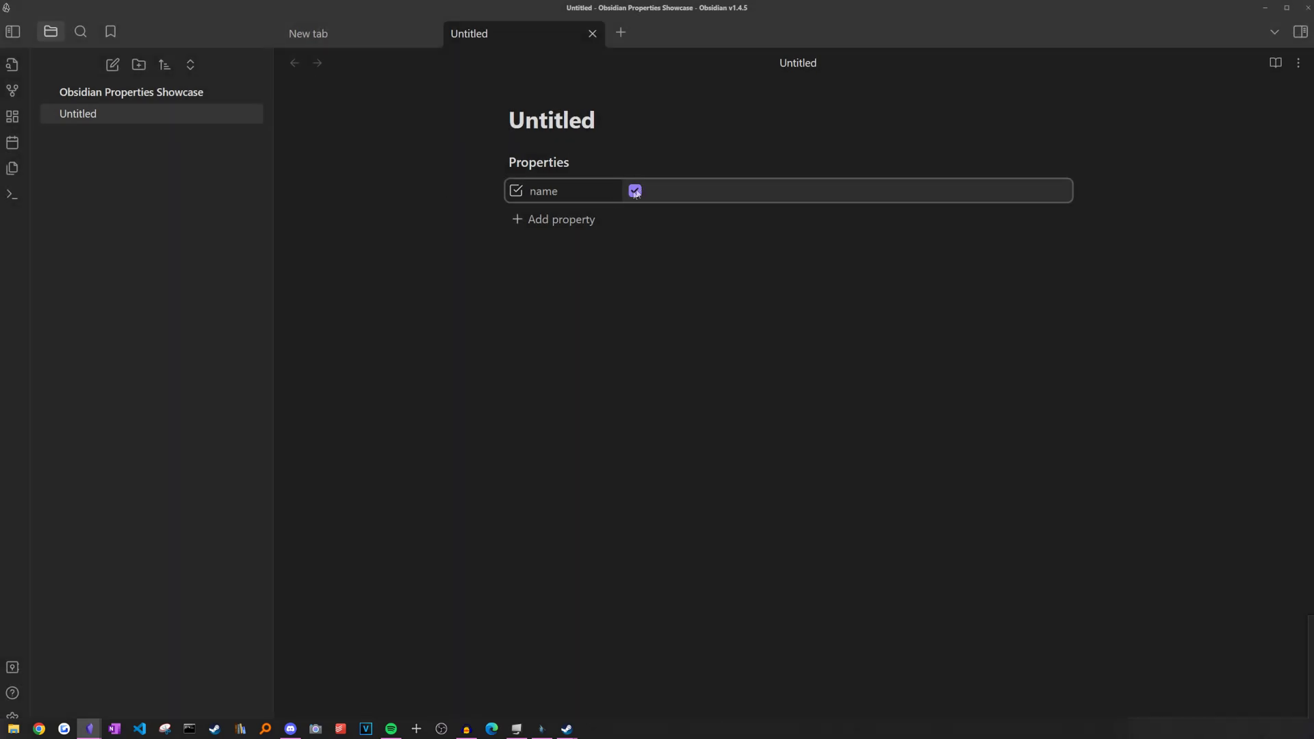
{"action": "left_click", "coordinate": [516, 190]}
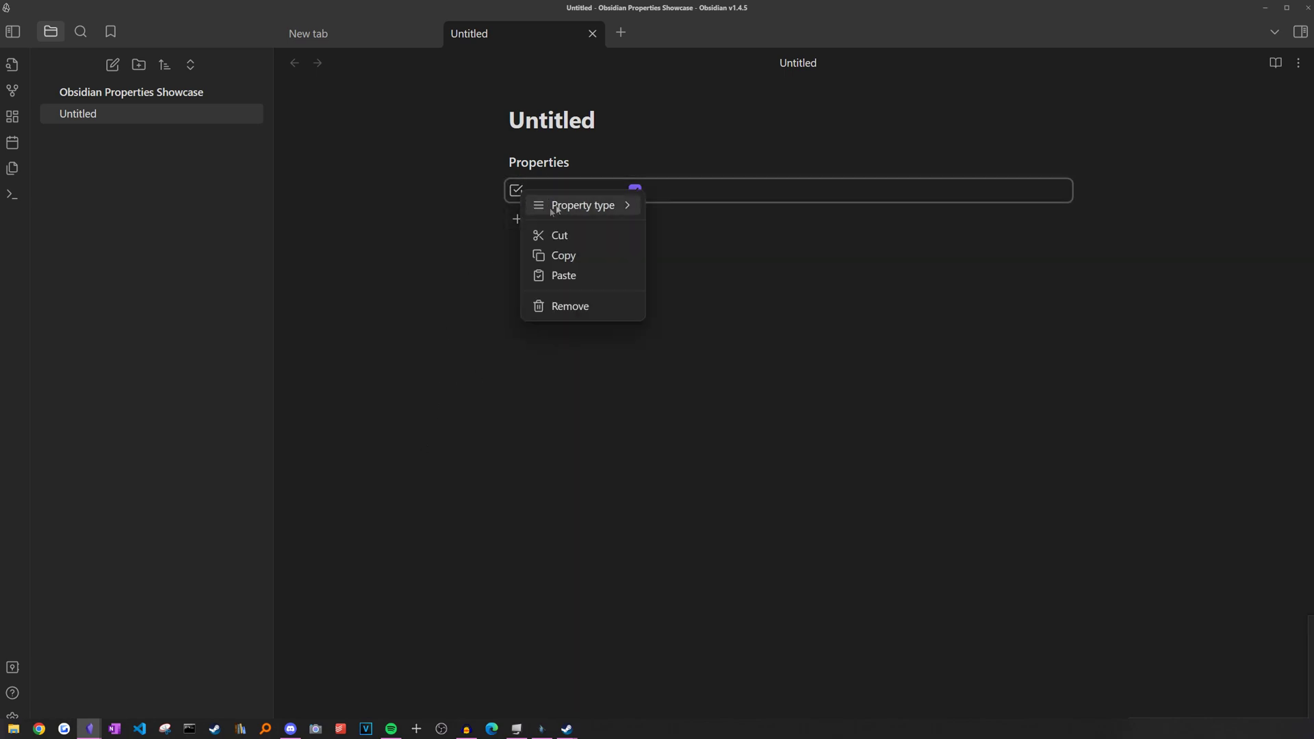
{"action": "mouse_move", "coordinate": [581, 206]}
{"action": "left_click", "coordinate": [662, 264]}
{"action": "left_click", "coordinate": [516, 190]}
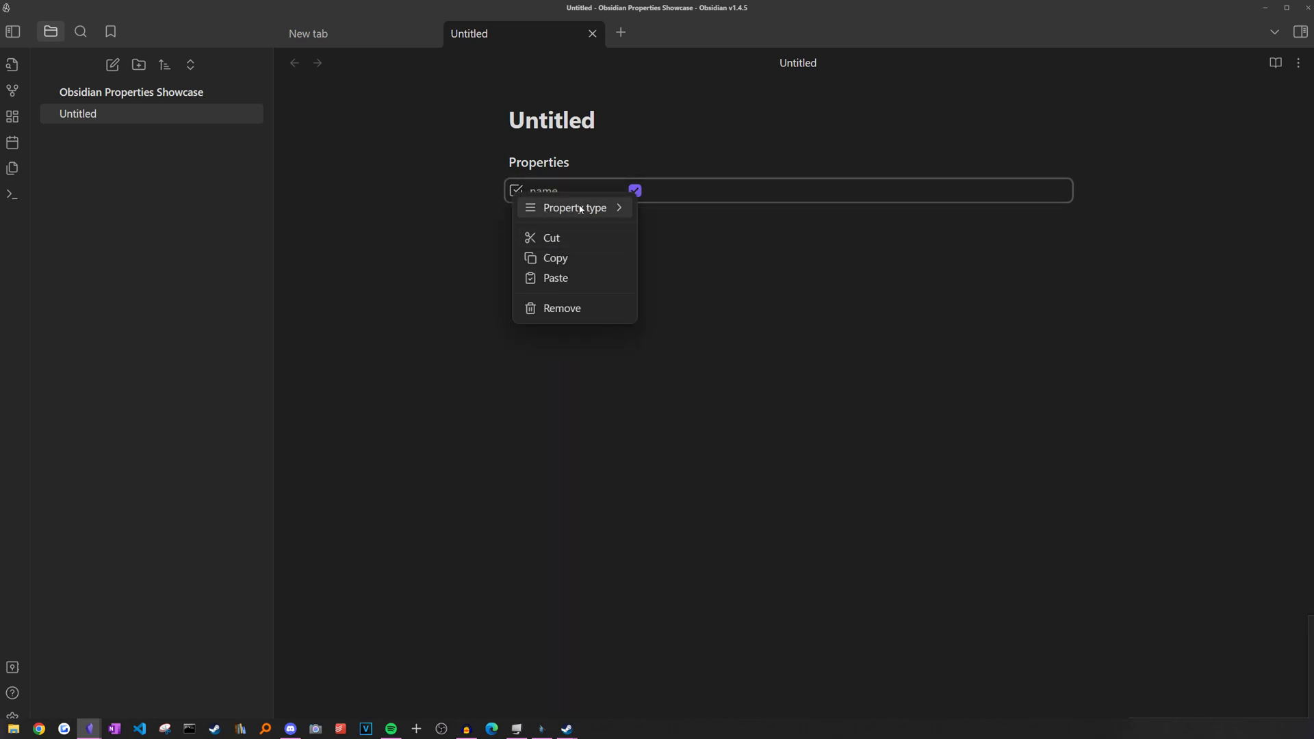
{"action": "mouse_move", "coordinate": [609, 206]}
{"action": "left_click", "coordinate": [678, 287]}
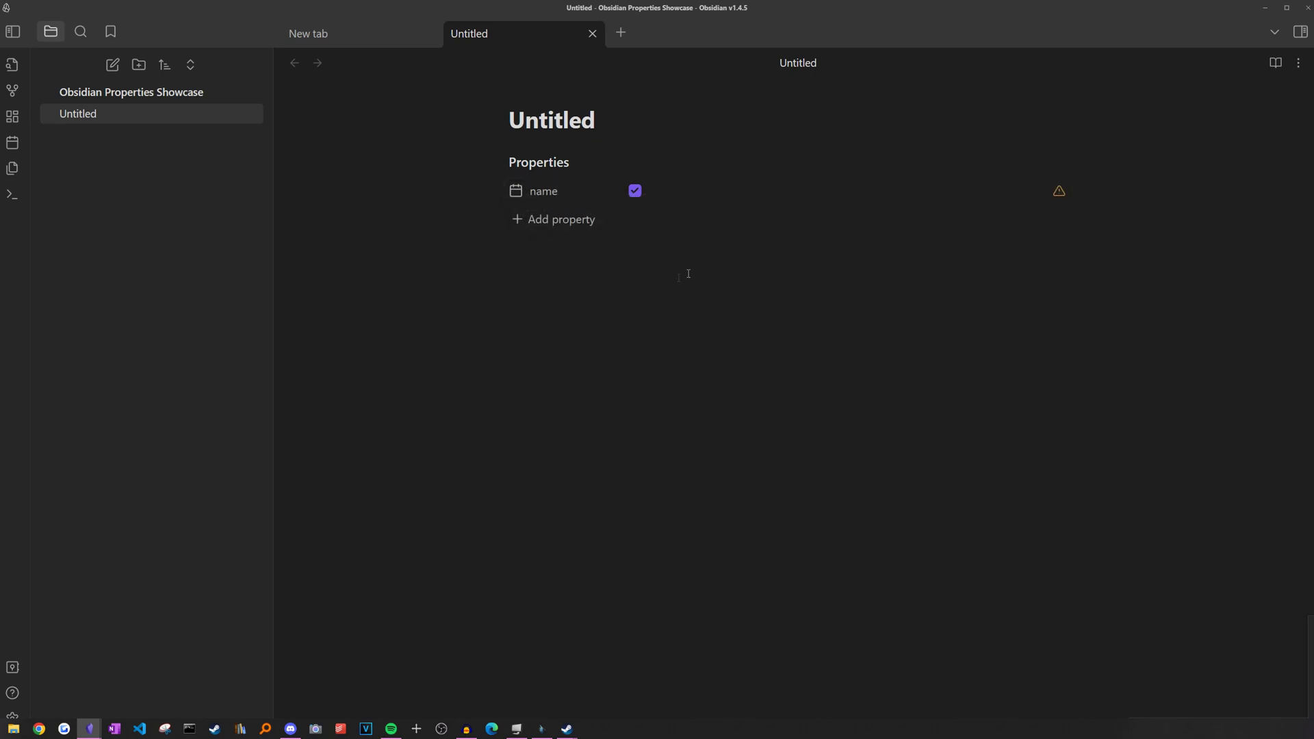
{"action": "left_click", "coordinate": [1059, 192]}
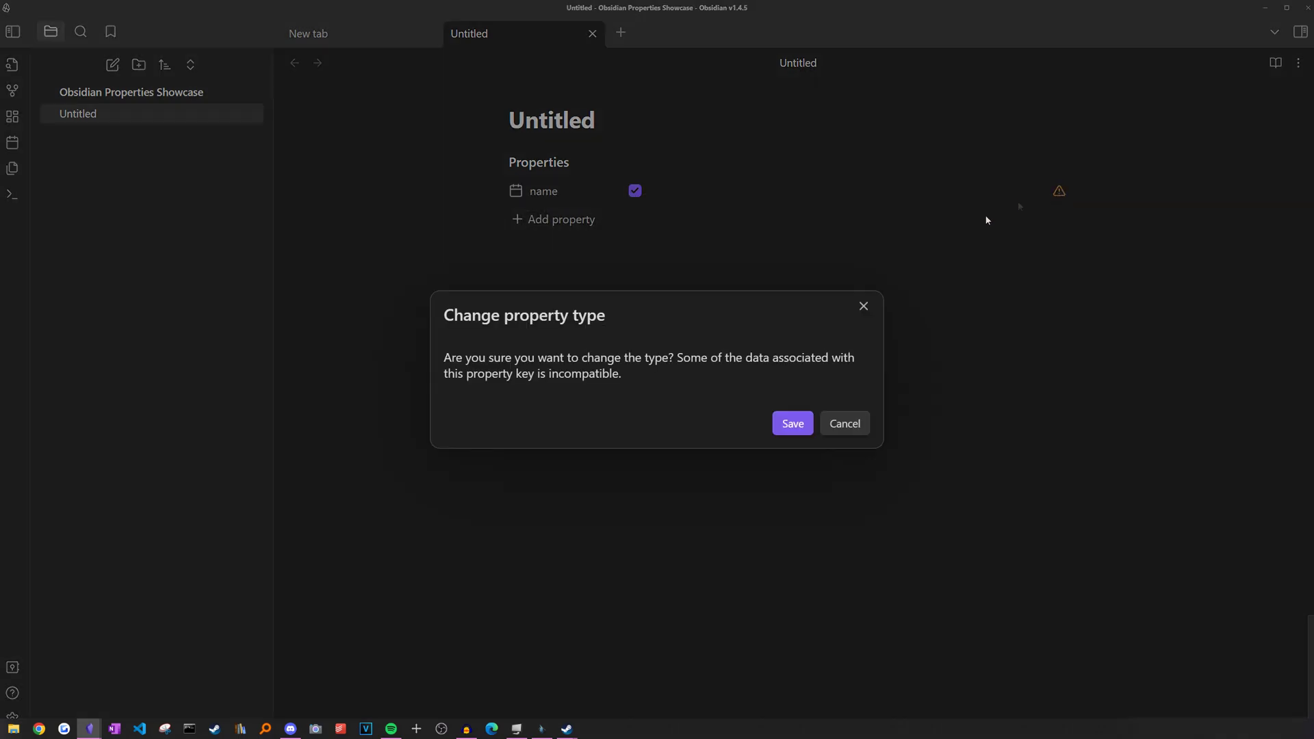
{"action": "left_click", "coordinate": [792, 425]}
{"action": "left_click", "coordinate": [427, 199]}
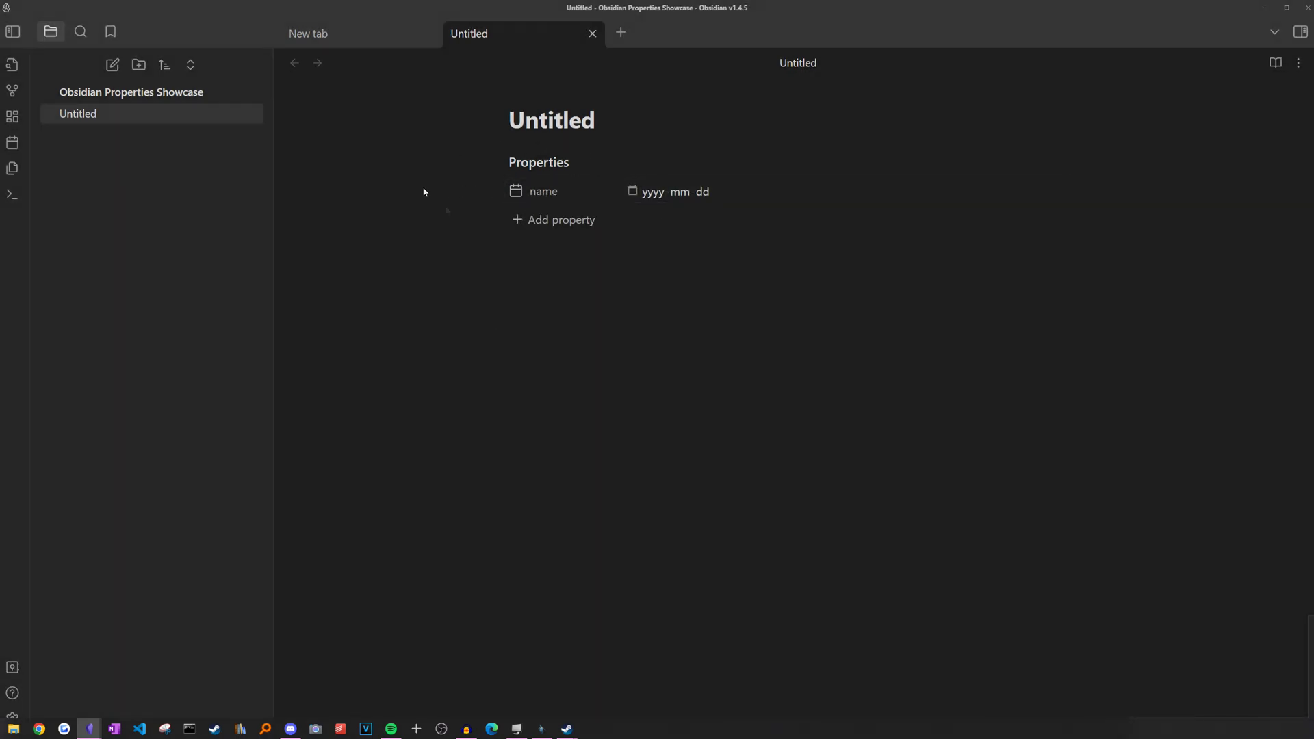
Enter 2023-08-31, then pick 17 October 2023 from the calendar as the name date
{"action": "left_click", "coordinate": [646, 195]}
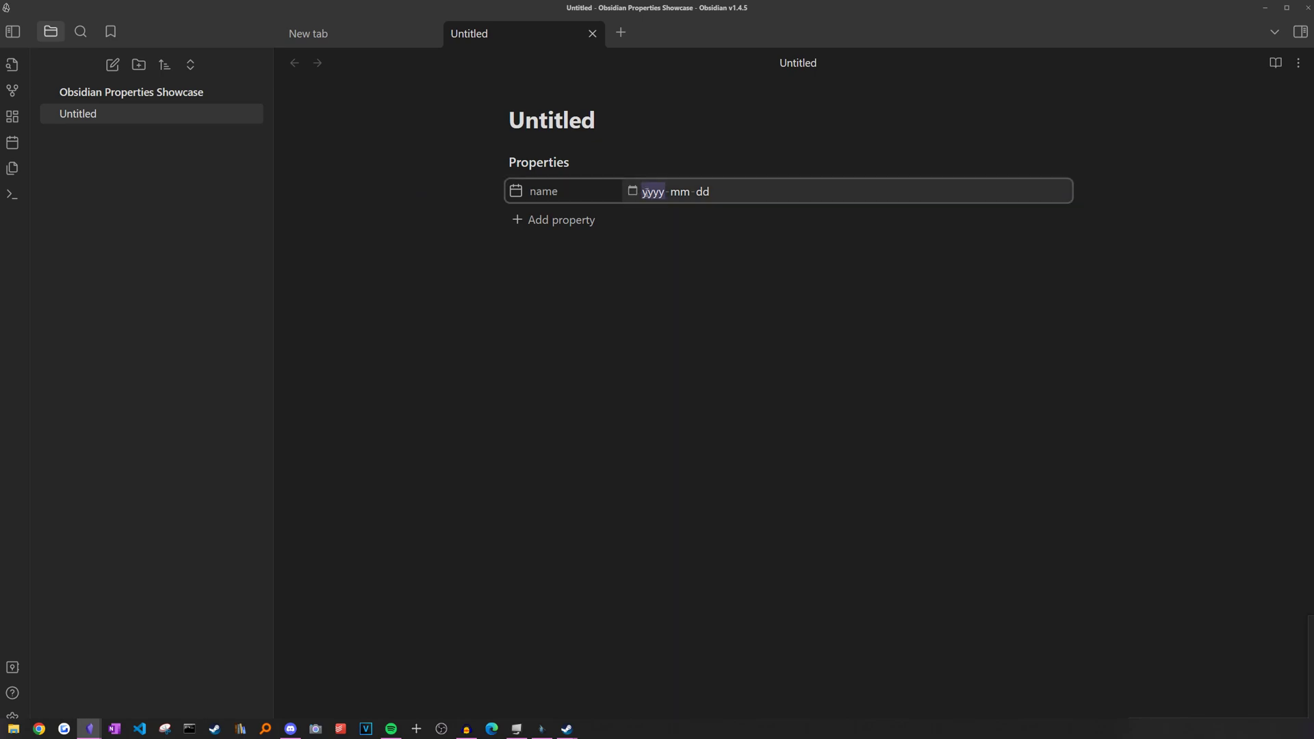
{"action": "type", "text": "2023-08-31"}
{"action": "left_click", "coordinate": [634, 193]}
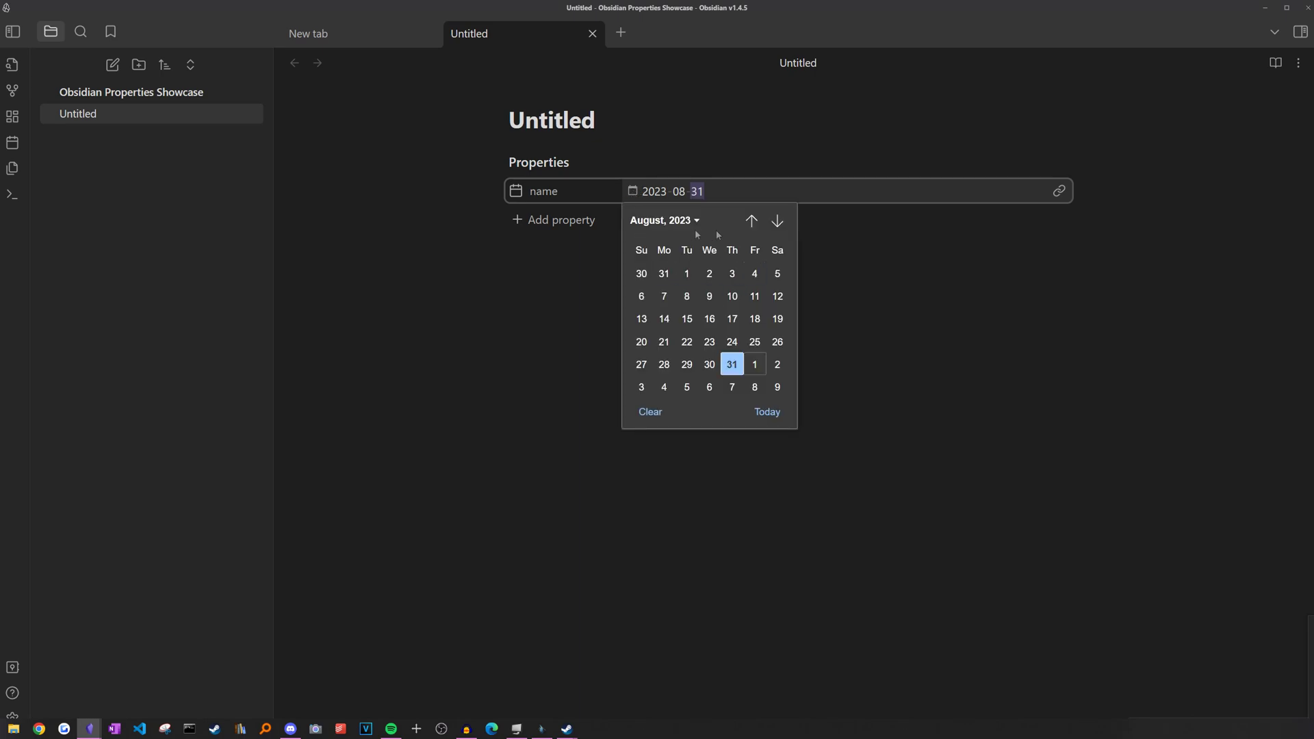
{"action": "left_click", "coordinate": [771, 224]}
{"action": "left_click", "coordinate": [771, 225]}
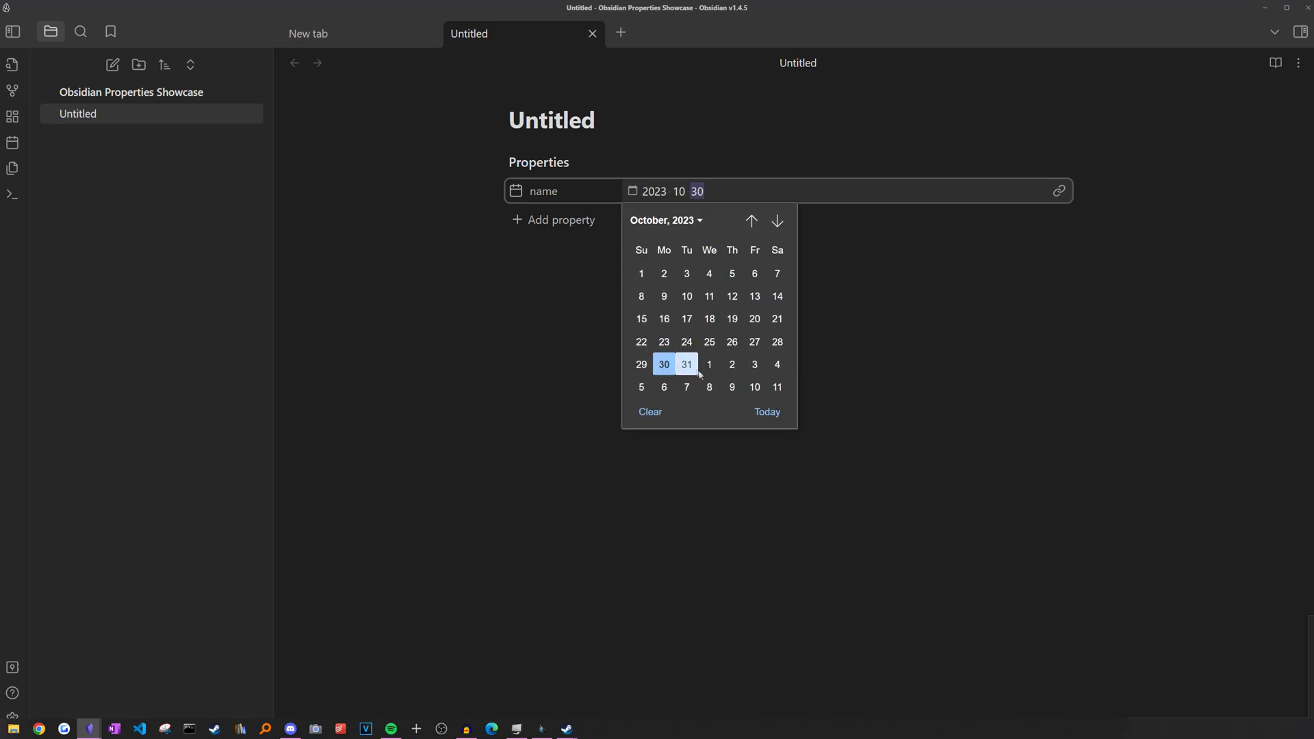
{"action": "left_click", "coordinate": [688, 318]}
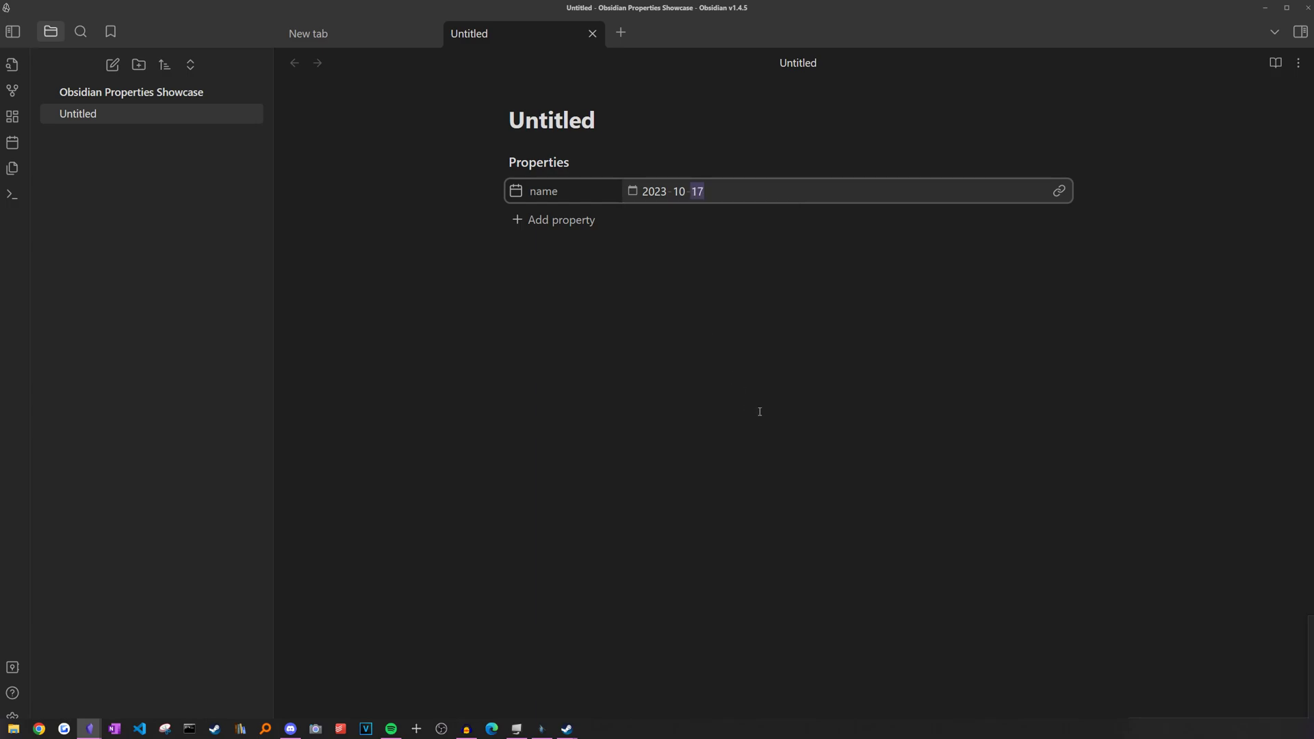
{"action": "left_click", "coordinate": [832, 126]}
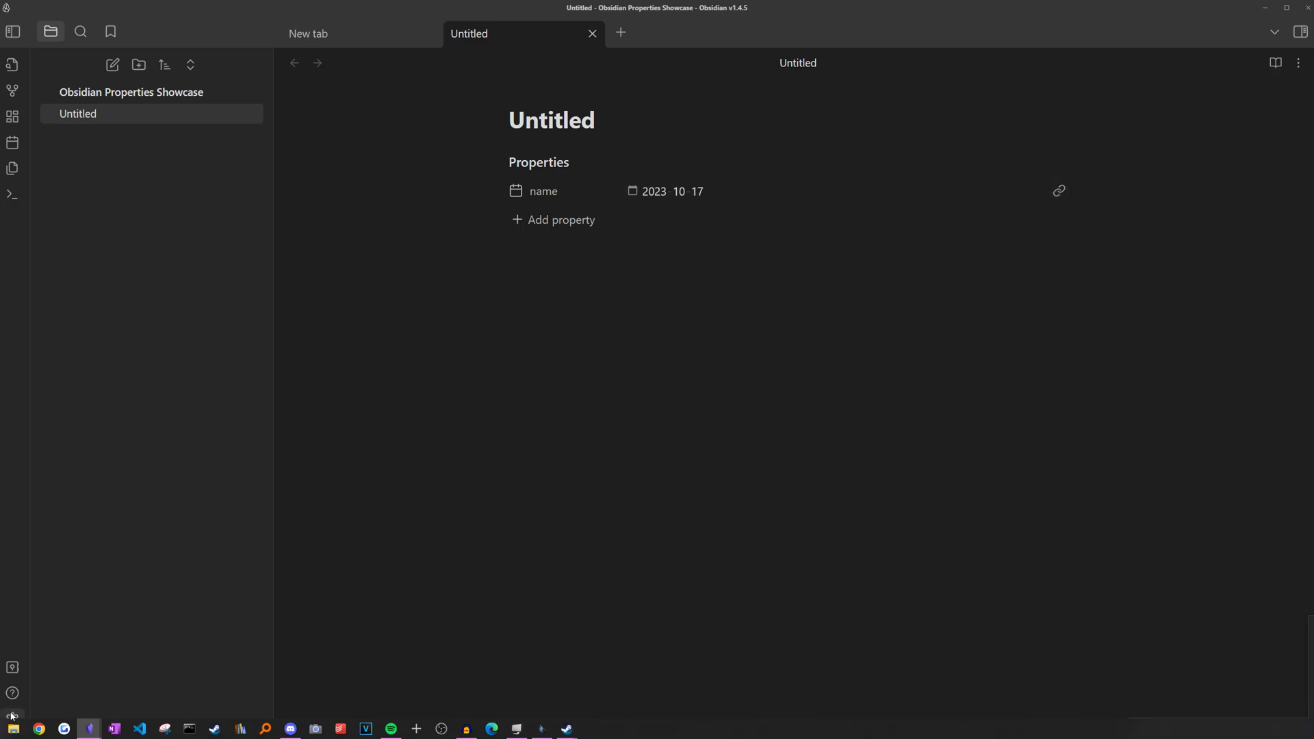
{"action": "left_click", "coordinate": [13, 716]}
{"action": "left_click", "coordinate": [1035, 480]}
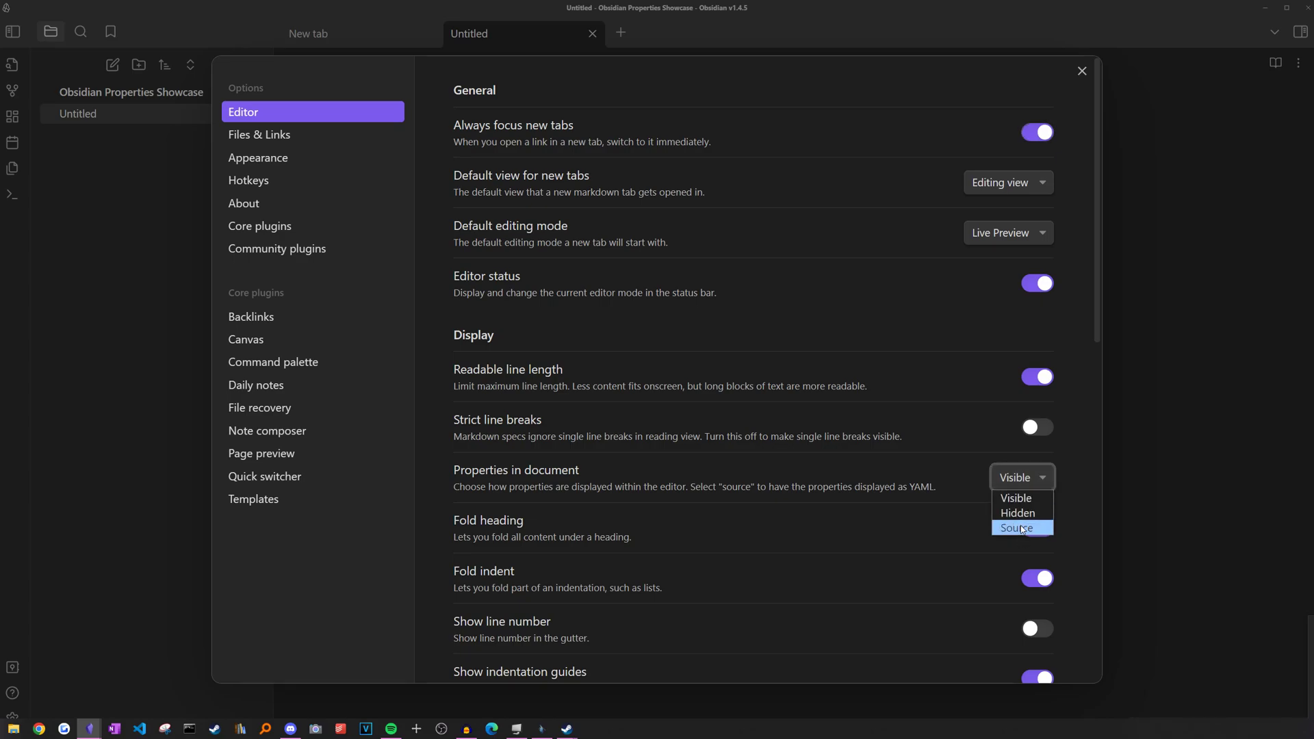
{"action": "left_click", "coordinate": [1019, 530]}
{"action": "left_click", "coordinate": [1144, 255]}
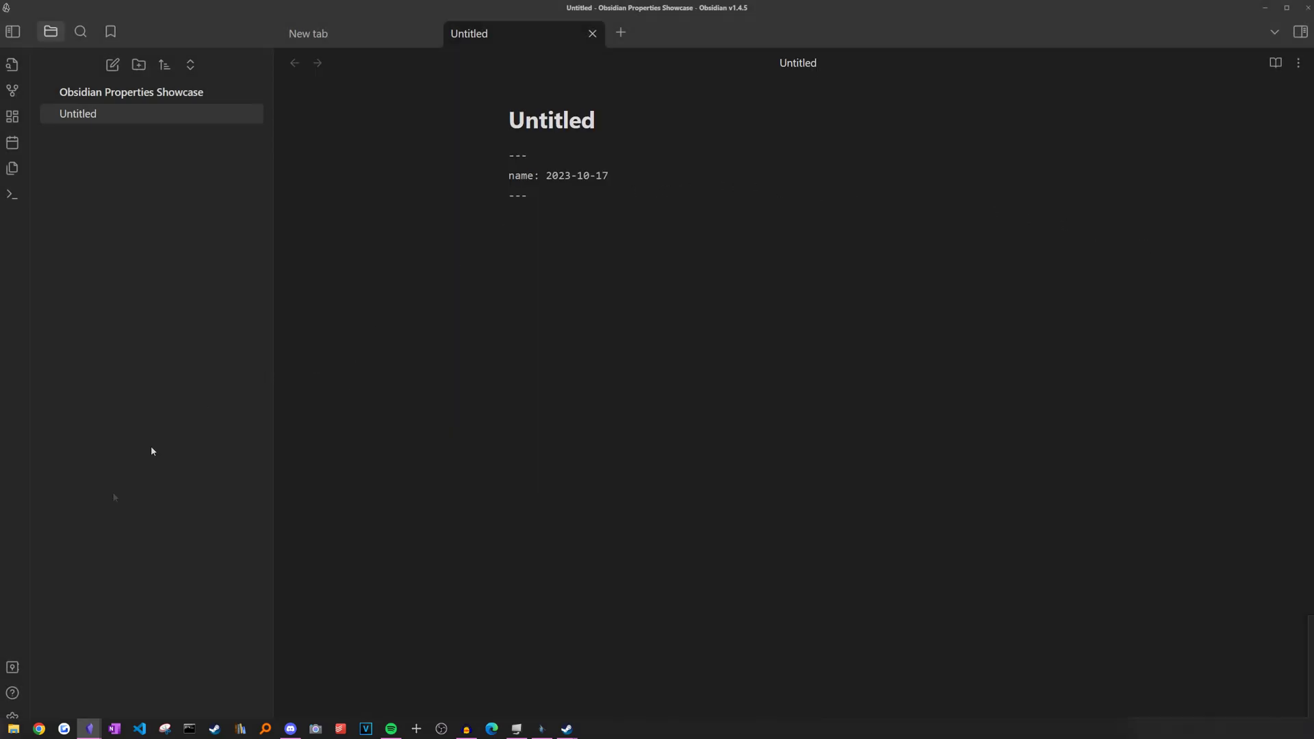
{"action": "left_click_drag", "start_coordinate": [588, 201], "coordinate": [461, 174]}
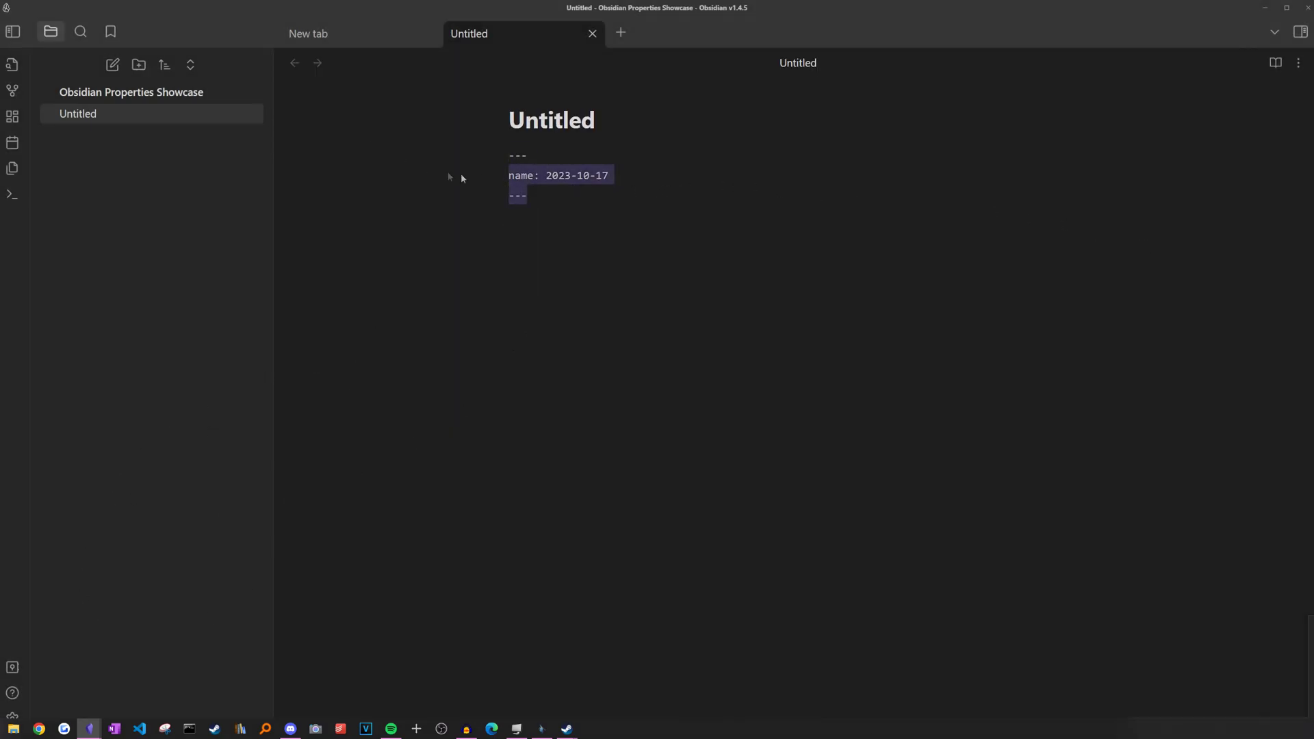
{"action": "double_click", "coordinate": [485, 182]}
{"action": "left_click_drag", "start_coordinate": [609, 176], "coordinate": [545, 175]}
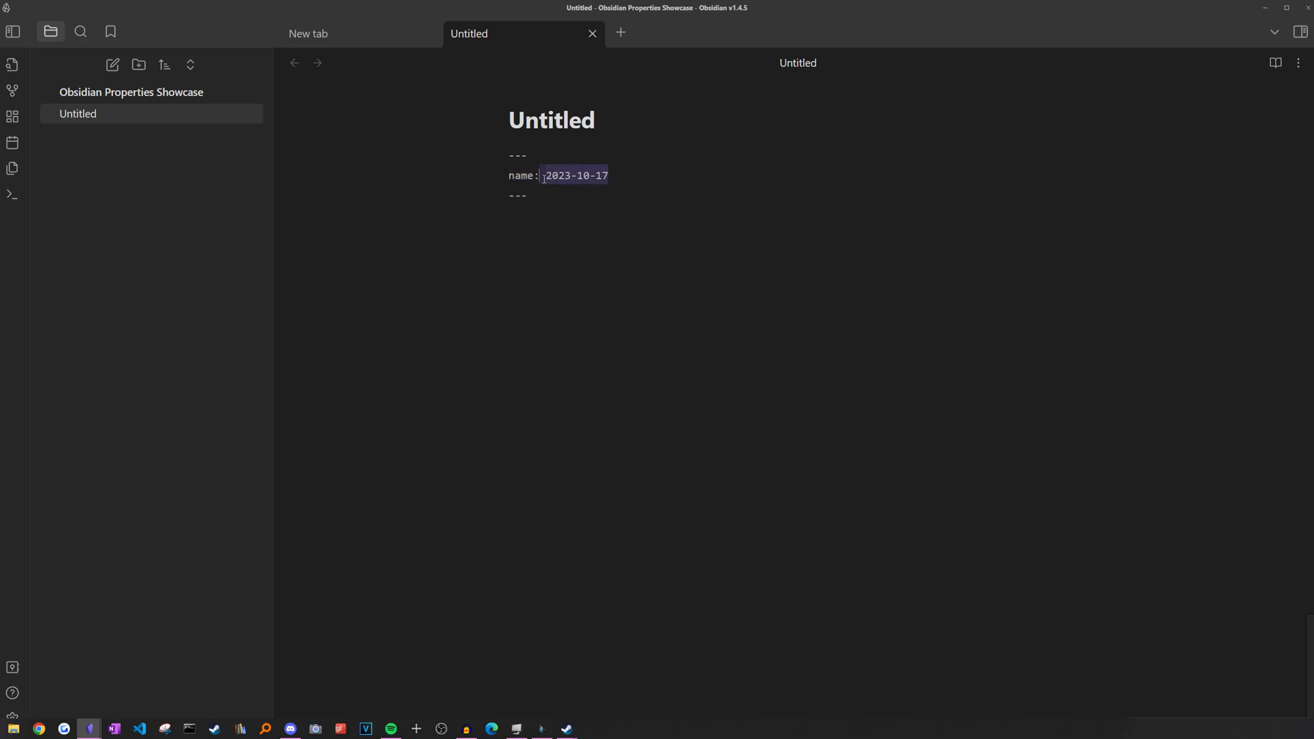
{"action": "left_click", "coordinate": [560, 196]}
{"action": "key", "text": "ctrl+comma"}
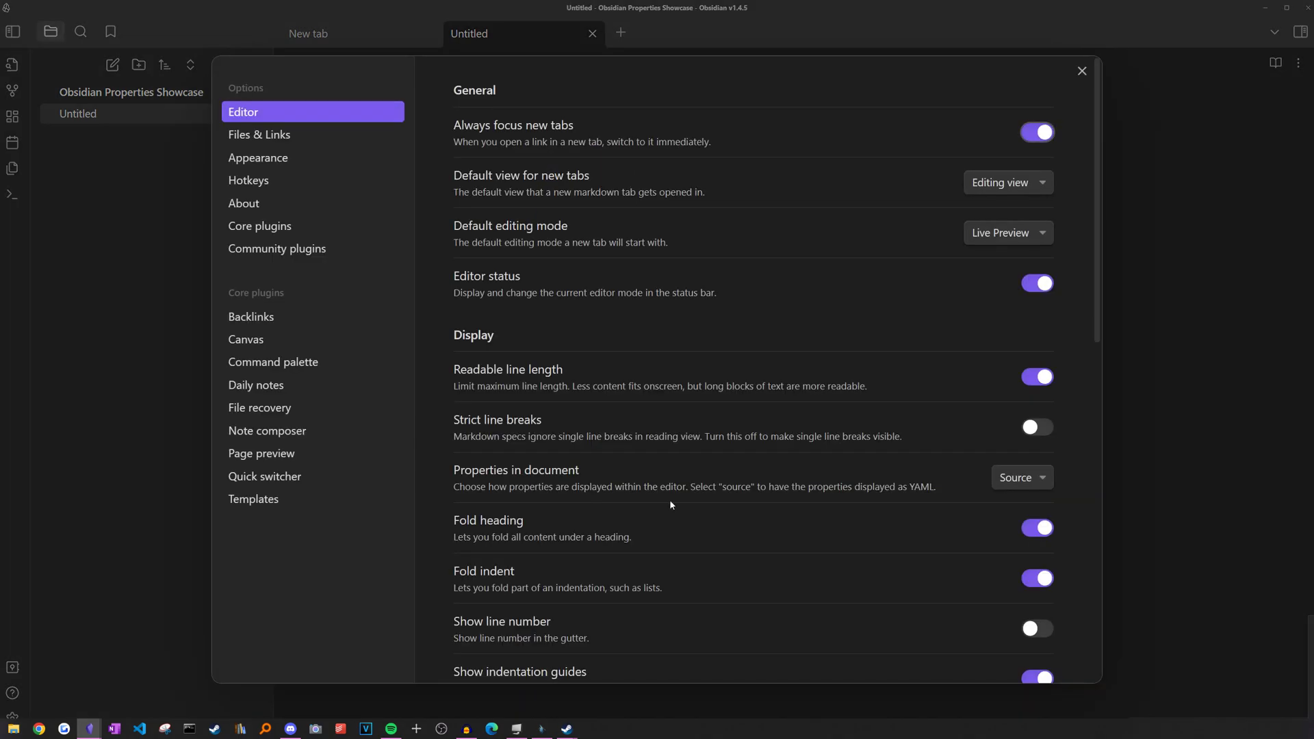
{"action": "left_click", "coordinate": [1019, 477]}
{"action": "left_click", "coordinate": [1016, 498]}
{"action": "left_click", "coordinate": [1082, 71]}
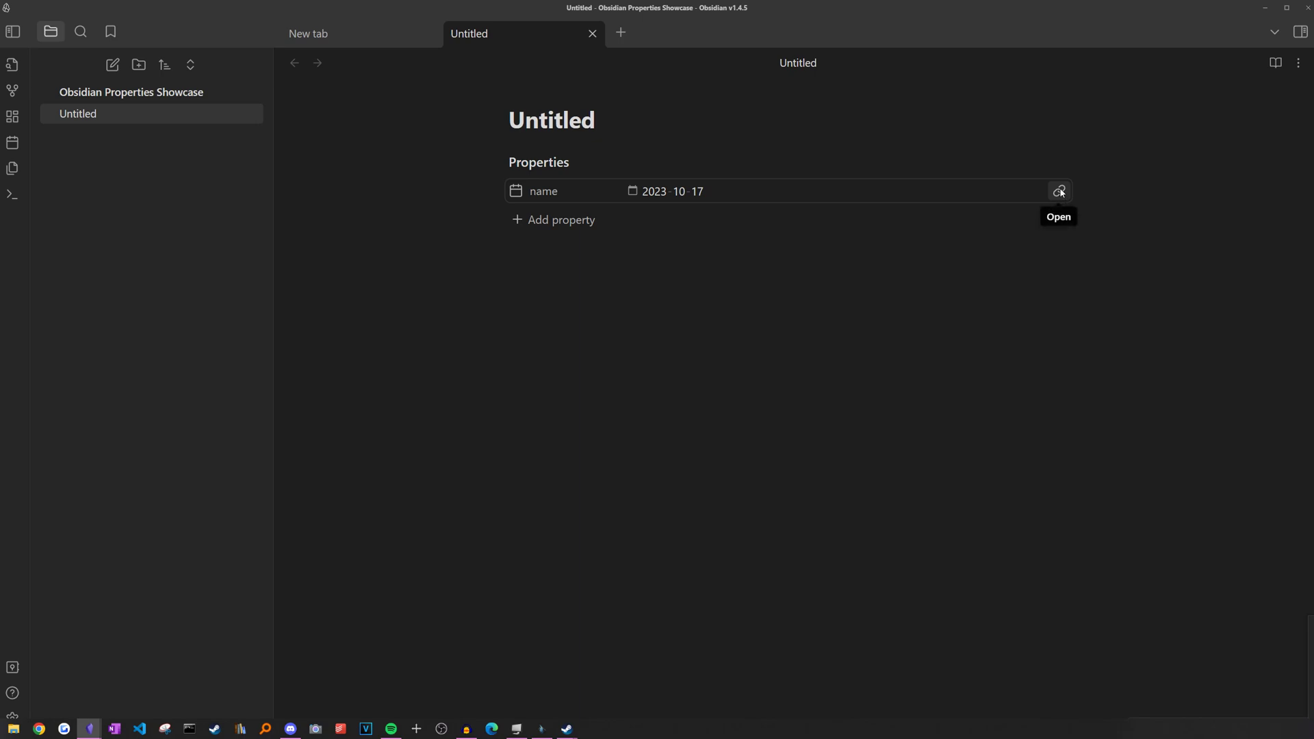
{"action": "left_click", "coordinate": [552, 293]}
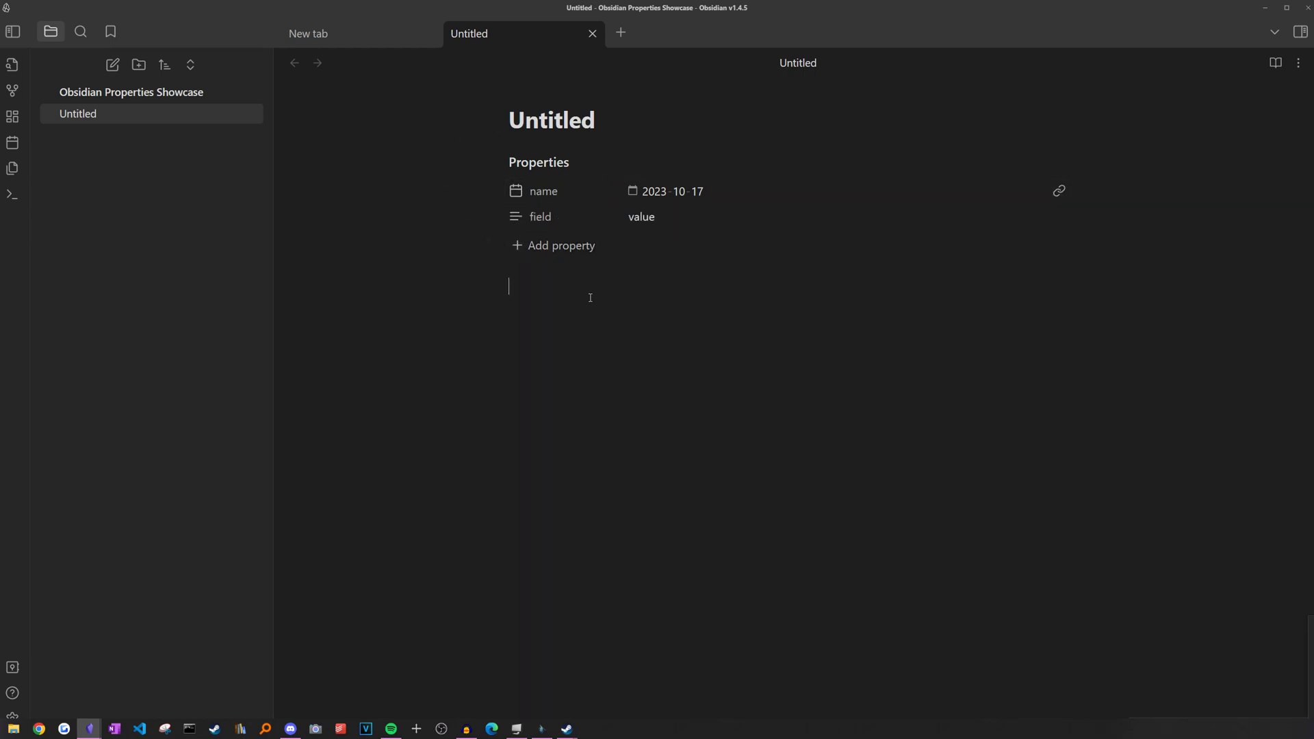
{"action": "type", "text": "qw"}
{"action": "key", "text": "Return"}
{"action": "type", "text": "lqkwjelqk"}
{"action": "key", "text": "Return"}
{"action": "type", "text": "e"}
{"action": "key", "text": "Return"}
{"action": "type", "text": "jqwlkejqlw ejqlkeql"}
{"action": "key", "text": "Return"}
{"action": "type", "text": "jwe"}
{"action": "left_click", "coordinate": [470, 324], "text": "shift"}
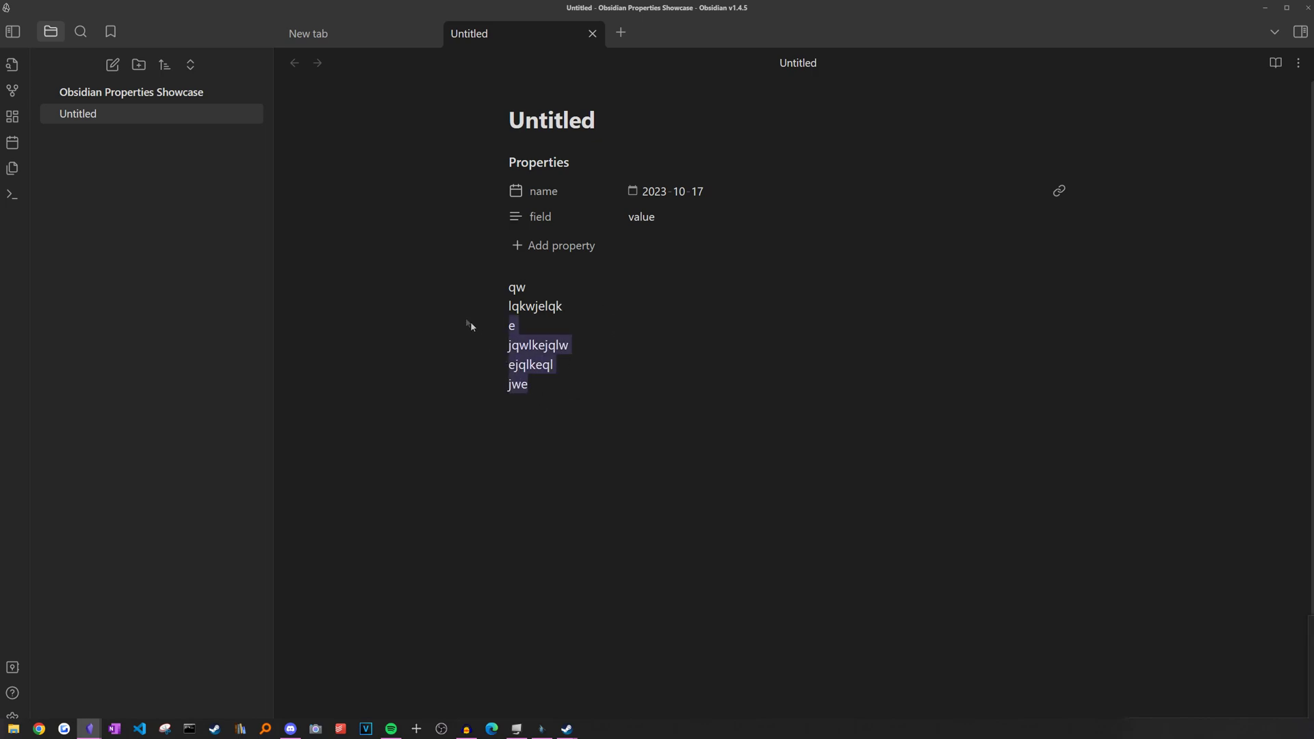
{"action": "key", "text": "ctrl+a"}
{"action": "left_click", "coordinate": [592, 377]}
{"action": "key", "text": "ctrl+v"}
{"action": "key", "text": "ctrl+v"}
{"action": "key", "text": "ctrl+v"}
{"action": "key", "text": "ctrl+v"}
{"action": "key", "text": "ctrl+v"}
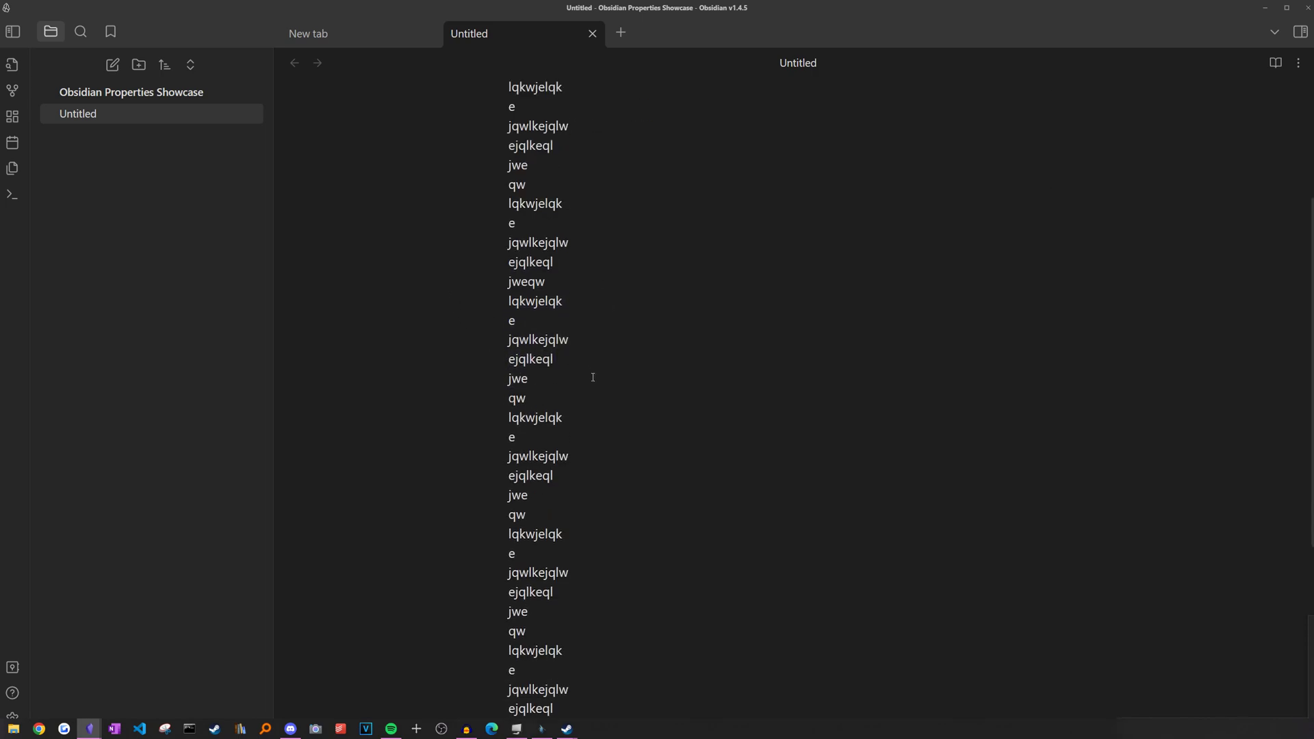
{"action": "scroll", "coordinate": [699, 405], "scroll_direction": "up", "scroll_amount": 10}
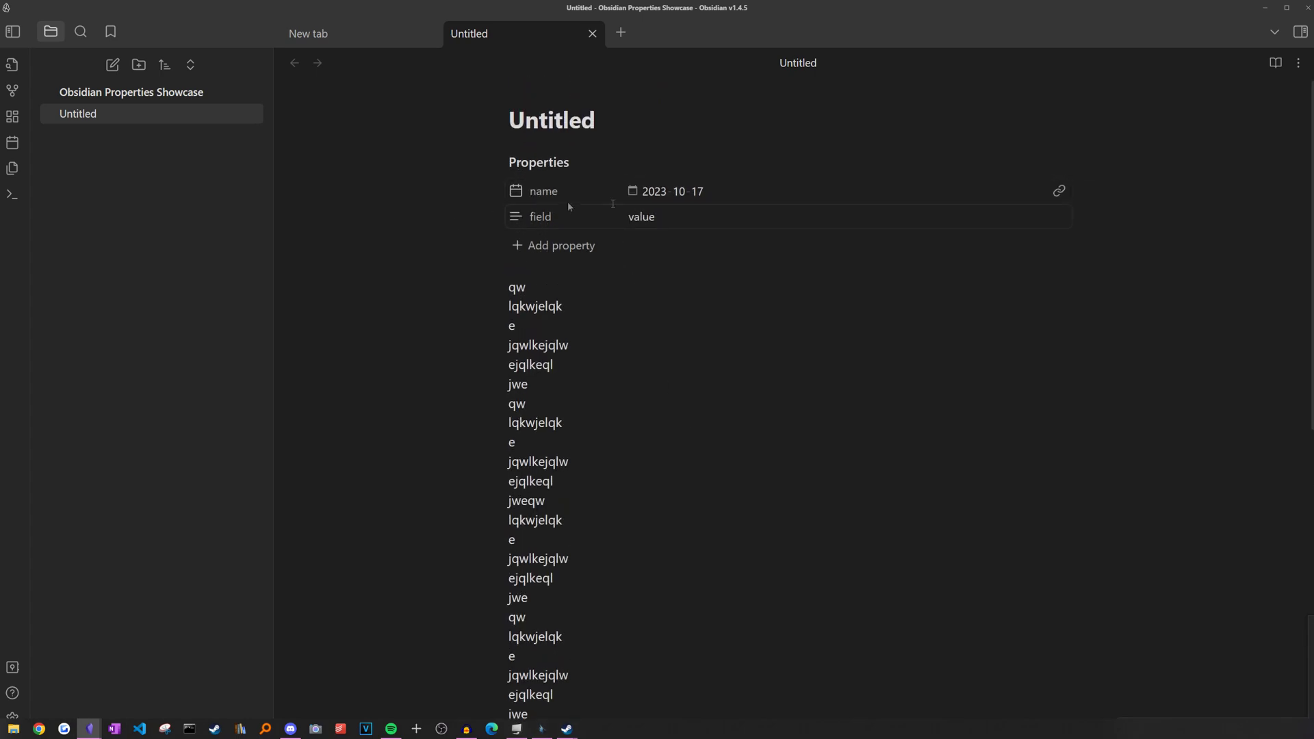
{"action": "left_click", "coordinate": [594, 352]}
Show the note's file properties in the right side panel
{"action": "left_click", "coordinate": [1301, 31]}
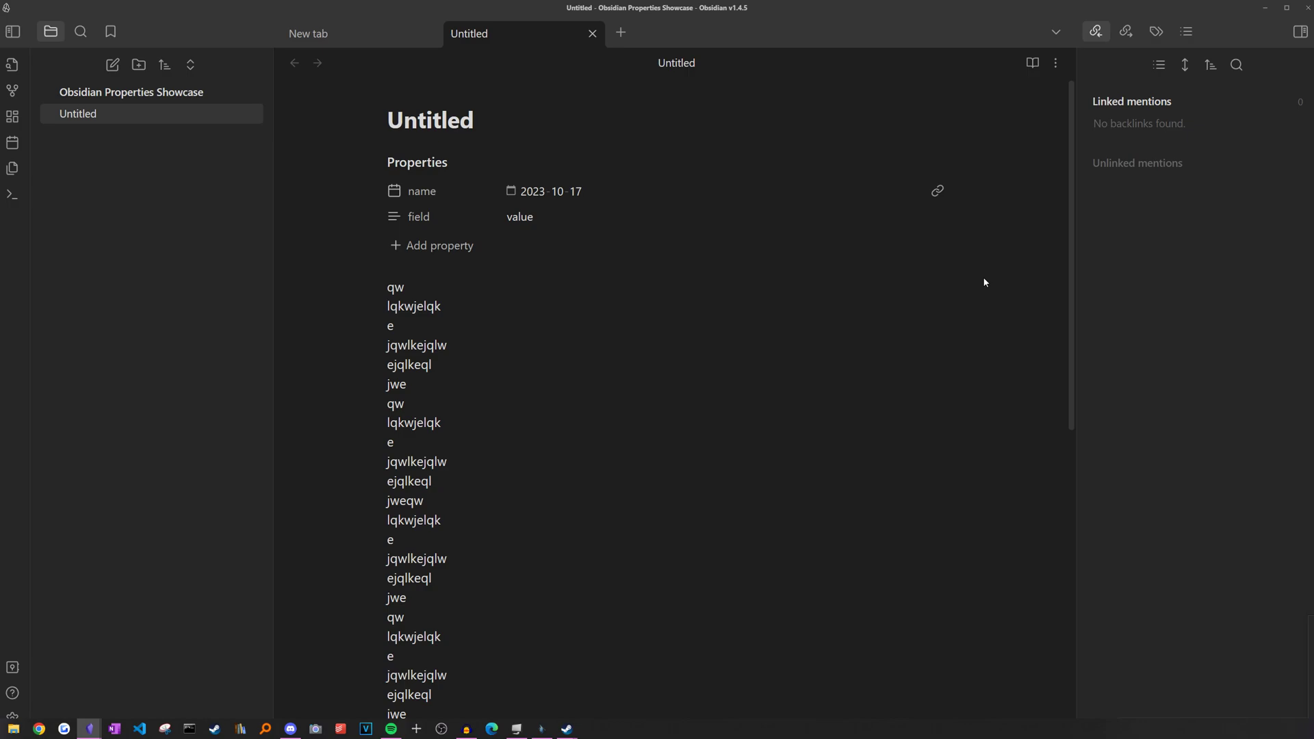
{"action": "key", "text": "ctrl+p"}
{"action": "type", "text": "prope"}
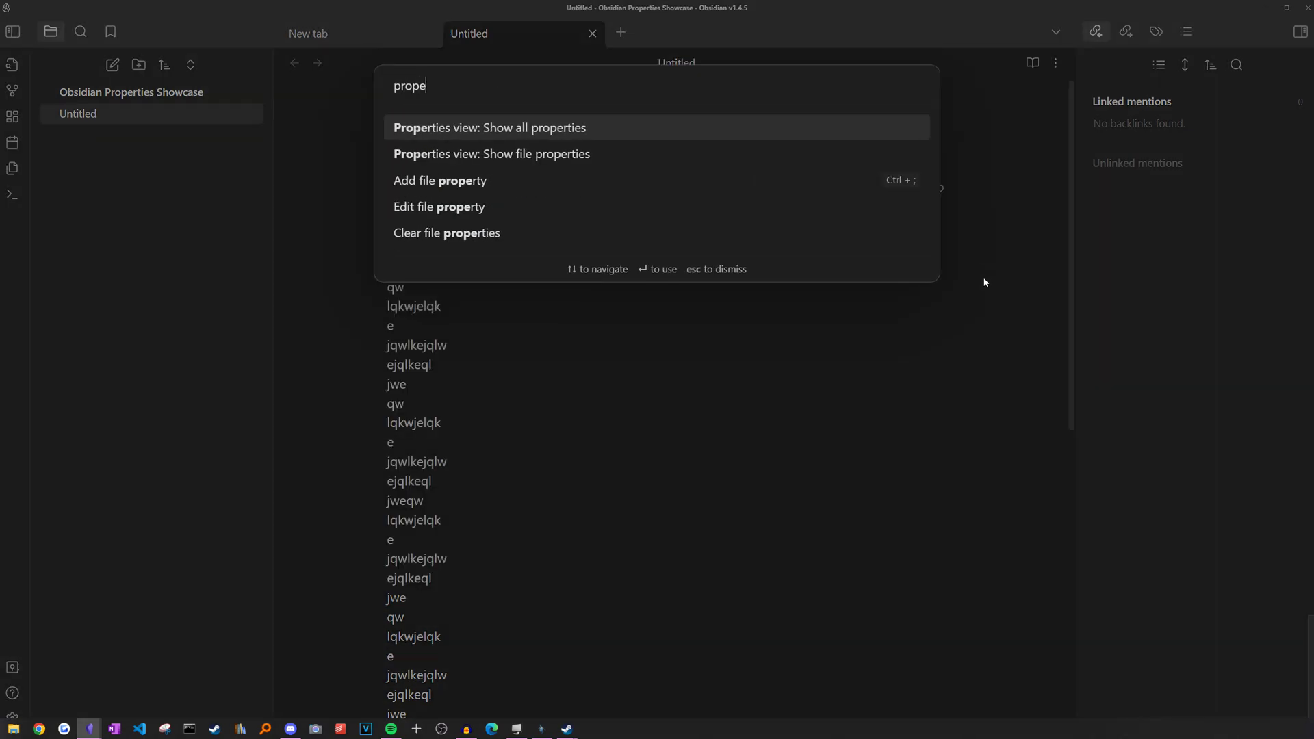
{"action": "left_click", "coordinate": [494, 152]}
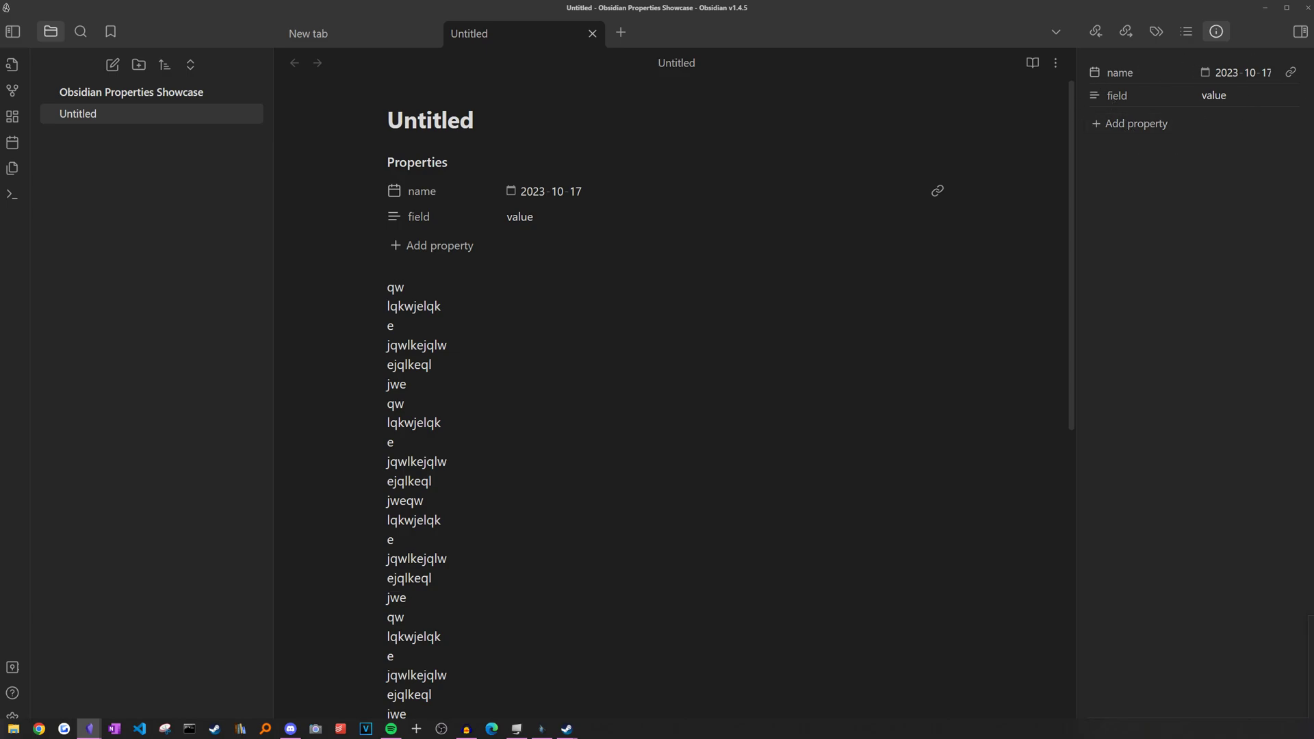
Change the name date's year to 2220 in the side panel
{"action": "left_click", "coordinate": [1227, 72]}
{"action": "type", "text": "22"}
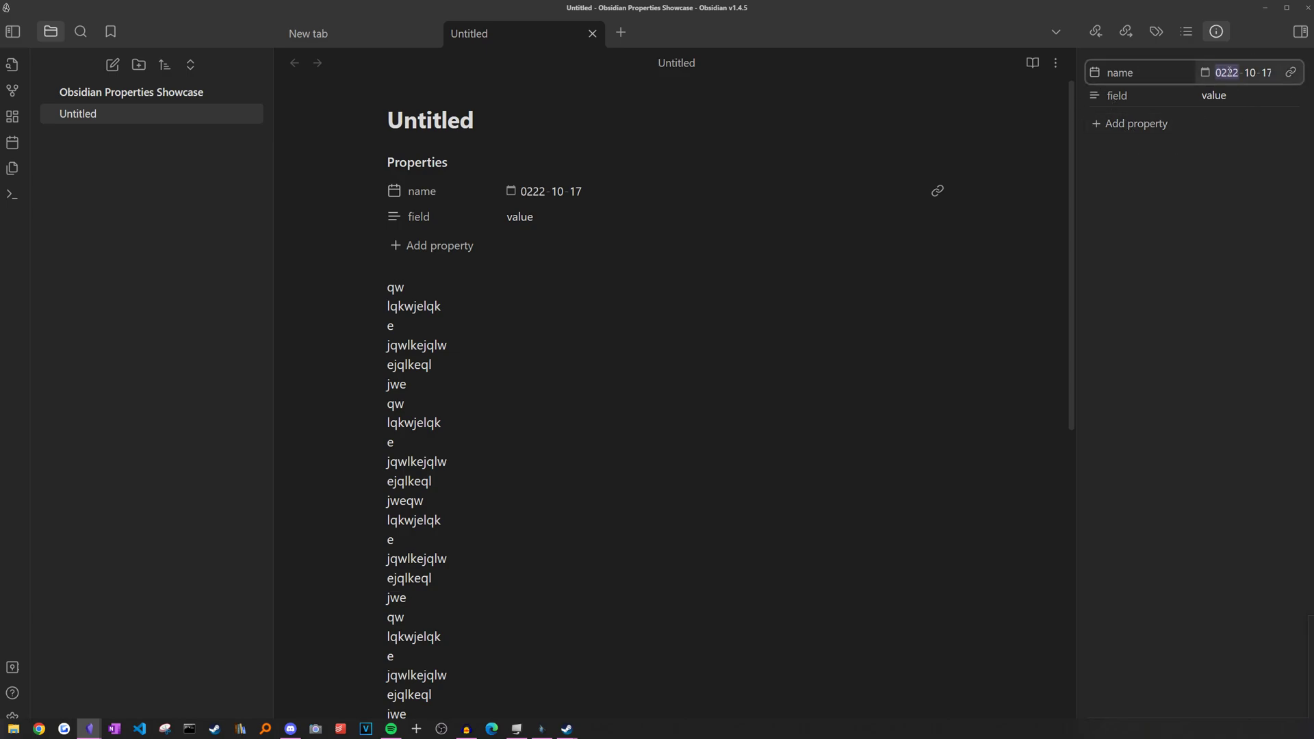
{"action": "type", "text": "0"}
{"action": "key", "text": "Return"}
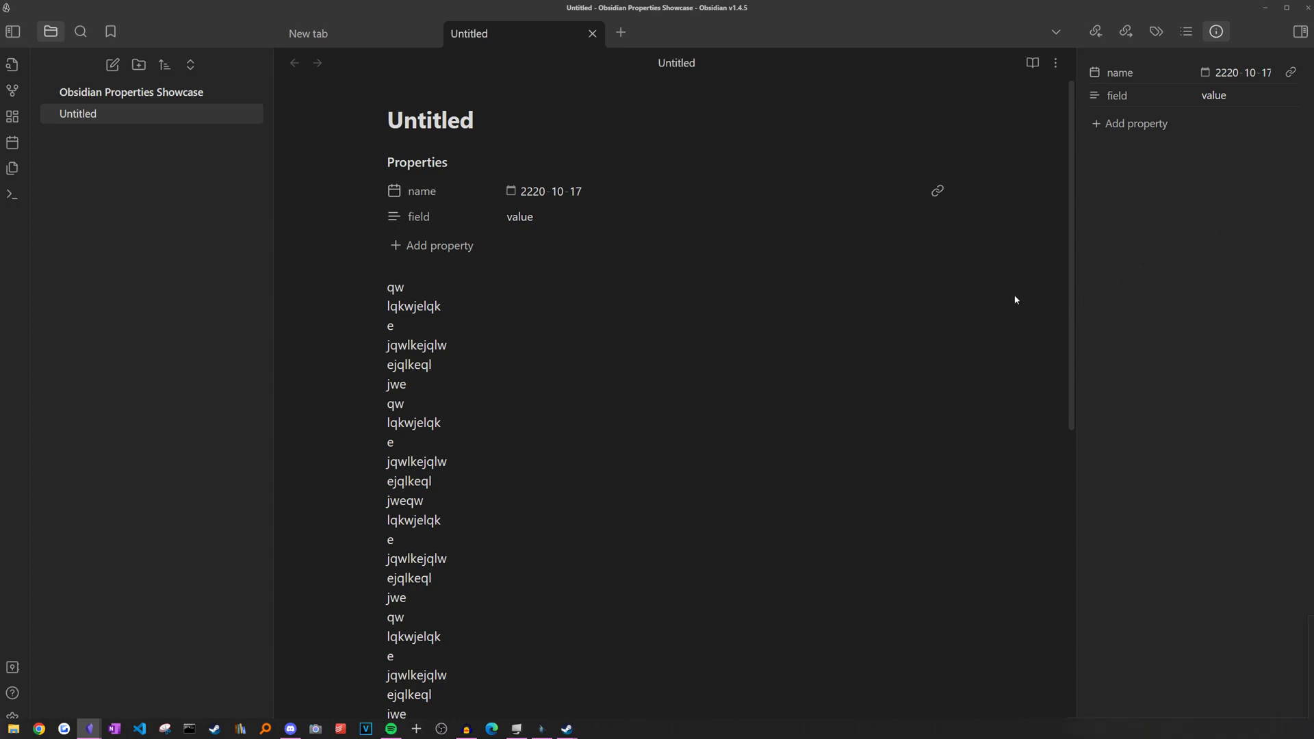
{"action": "key", "text": "ctrl+p"}
{"action": "type", "text": "prop"}
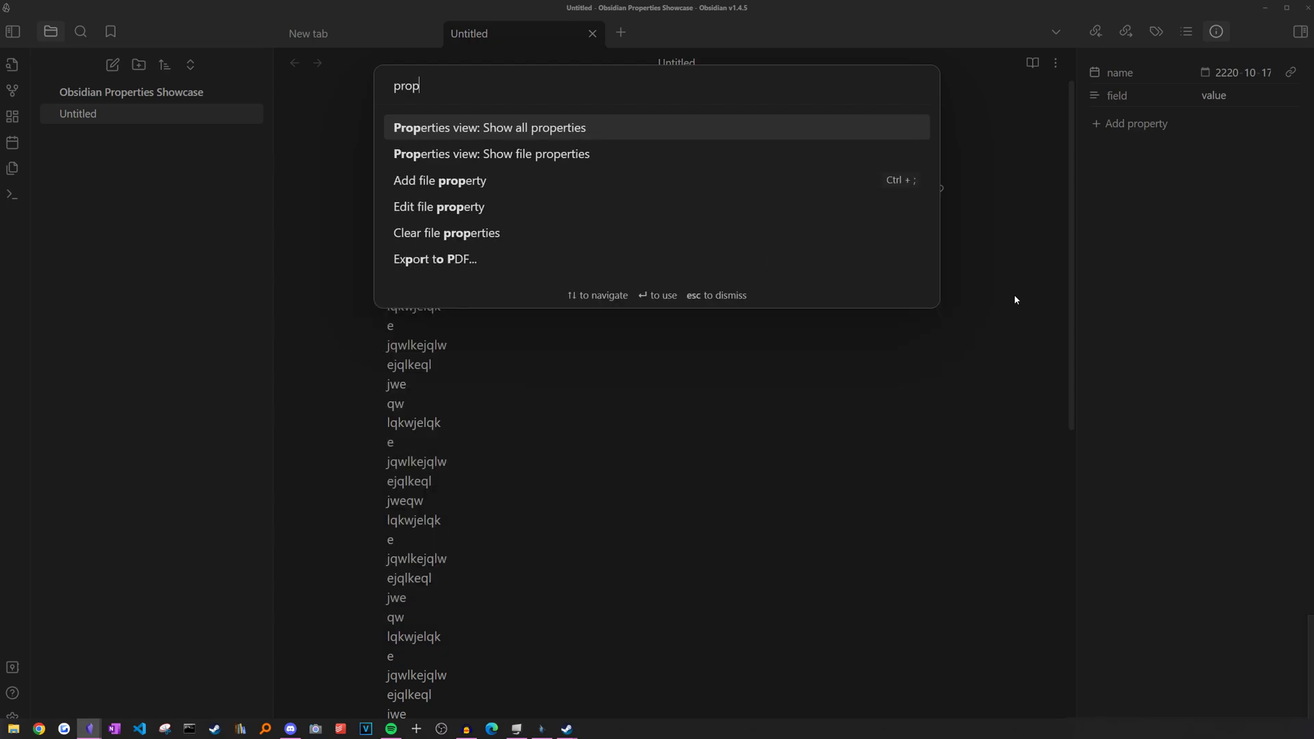
List all vault properties, then create a new note with a property field2
{"action": "left_click", "coordinate": [556, 129]}
{"action": "left_click", "coordinate": [112, 65]}
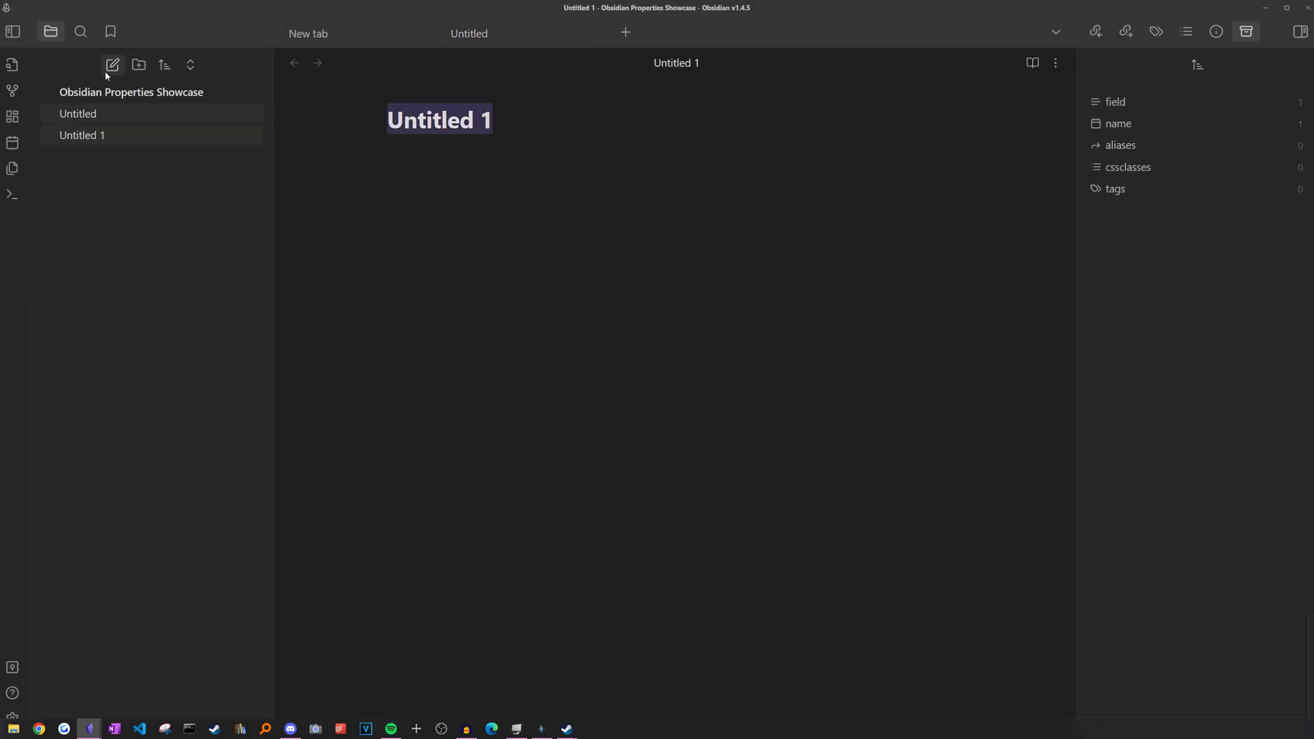
{"action": "key", "text": "ctrl+semicolon"}
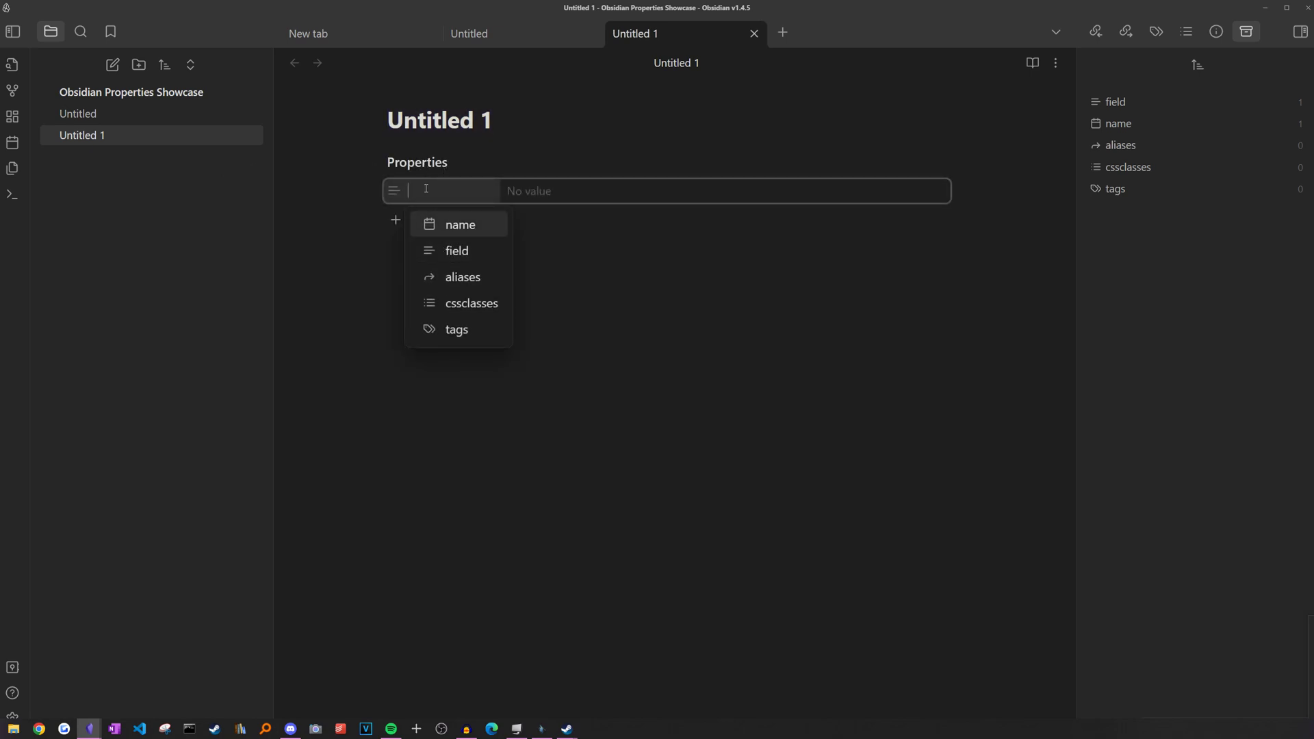
{"action": "type", "text": "field2"}
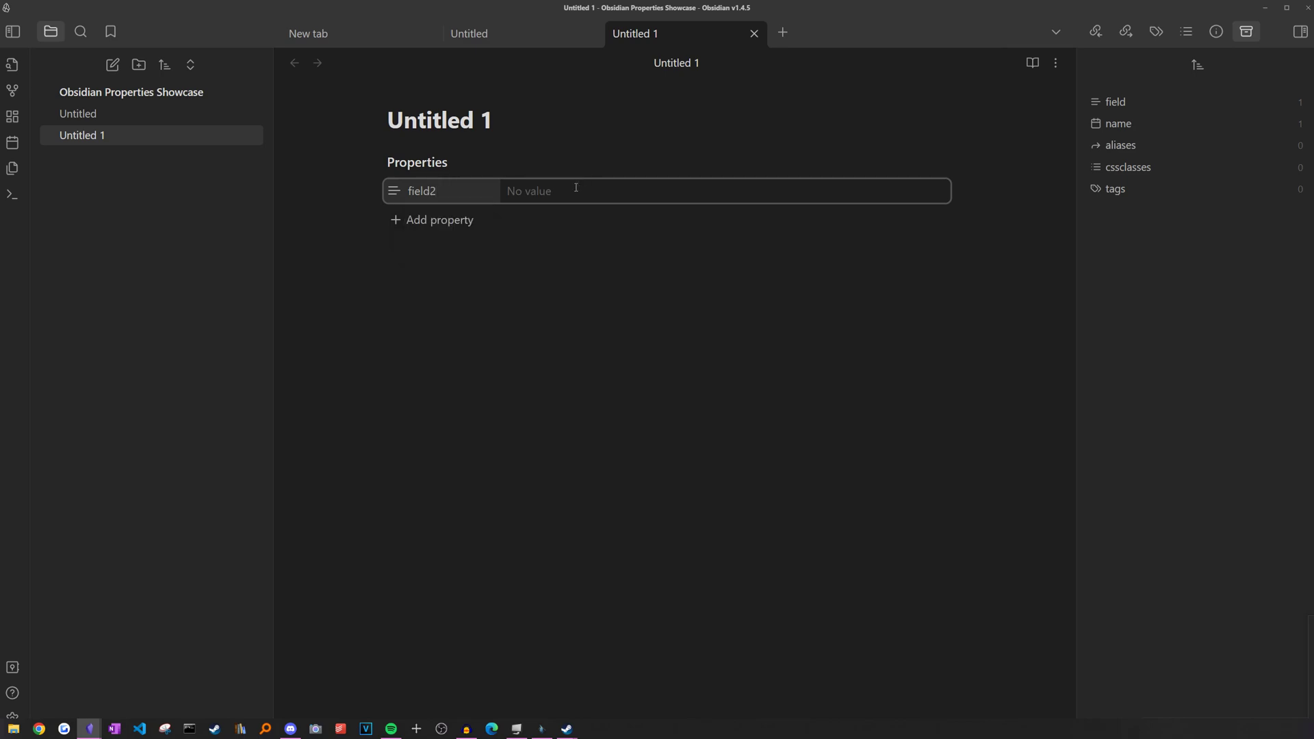
{"action": "left_click", "coordinate": [575, 190]}
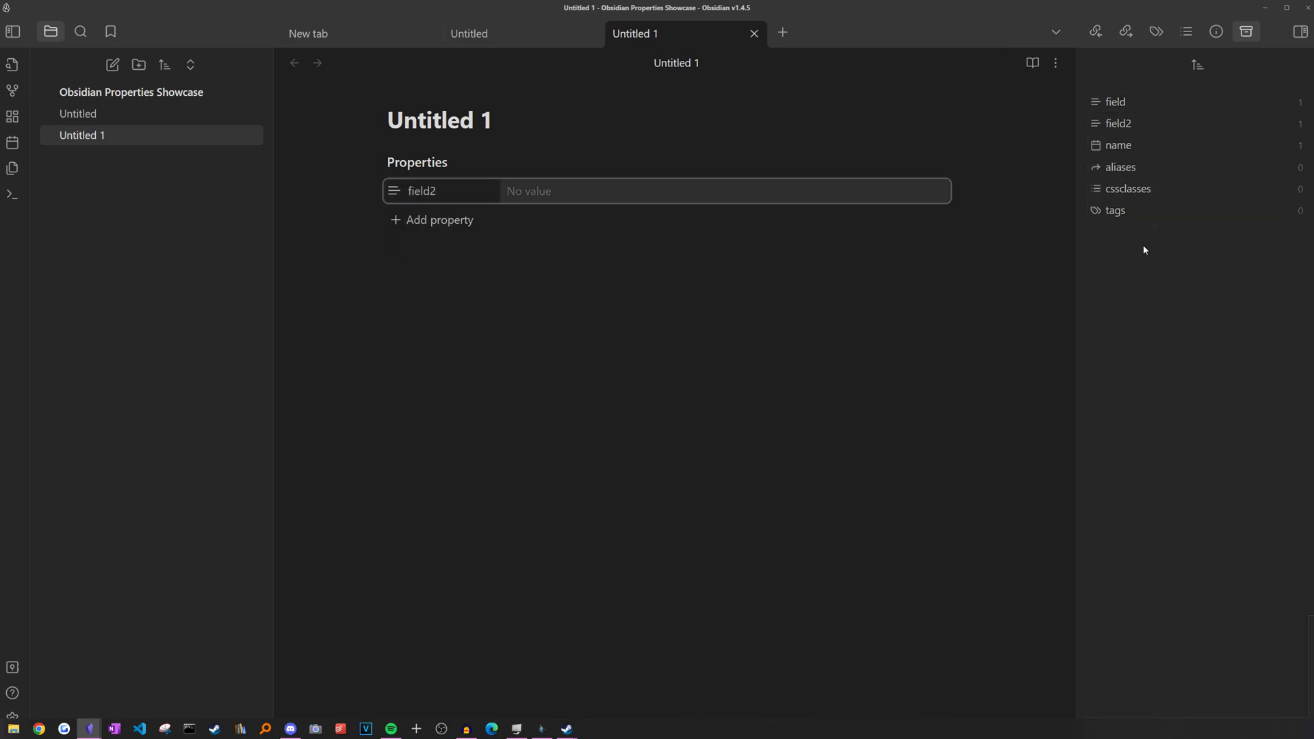
Rename the note to 'podcast note' and its property to 'podcast link'
{"action": "left_click", "coordinate": [369, 378]}
{"action": "left_click", "coordinate": [531, 114]}
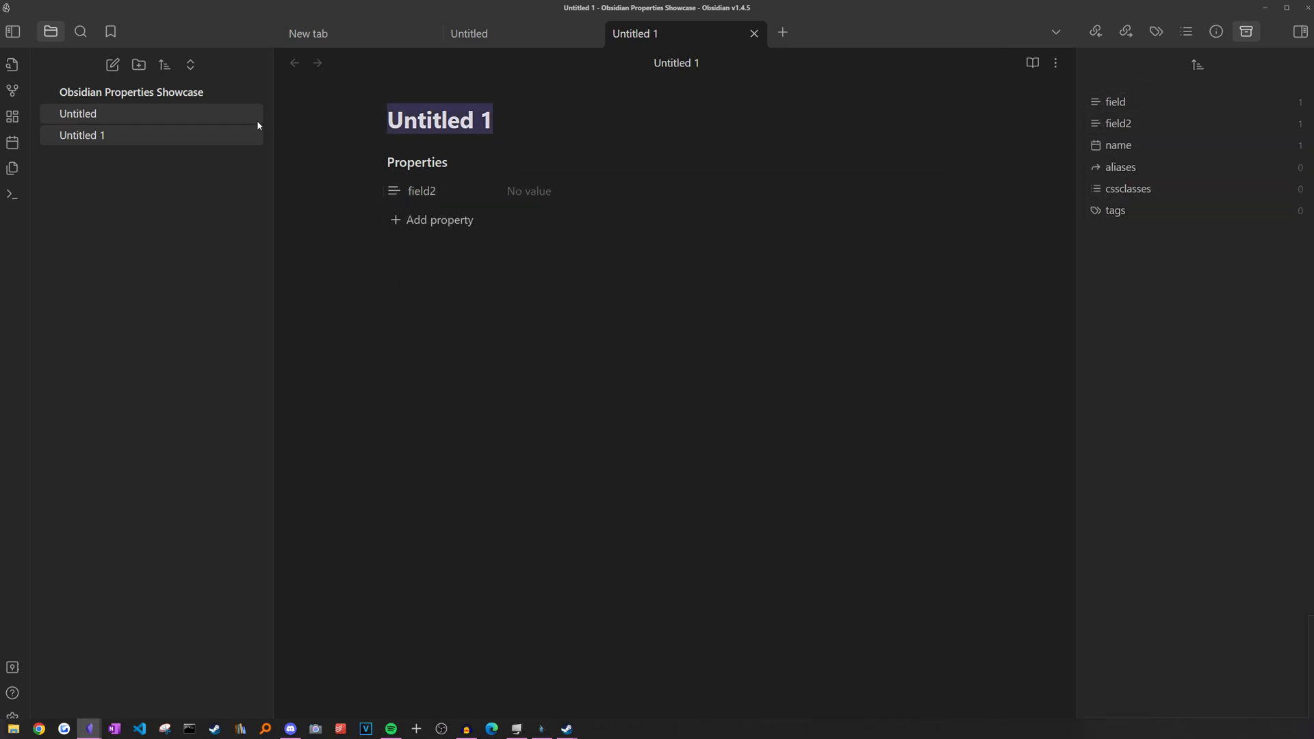
{"action": "type", "text": "podcast "}
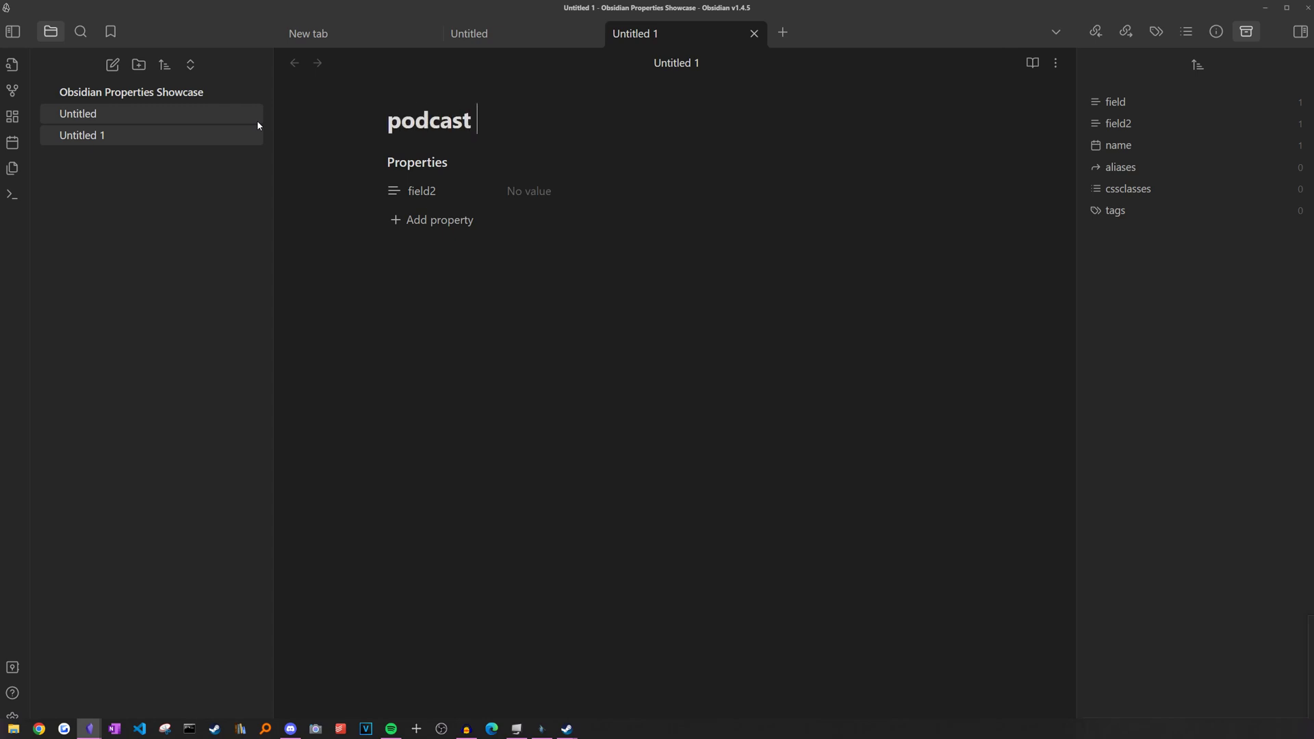
{"action": "type", "text": "note"}
{"action": "key", "text": "Return"}
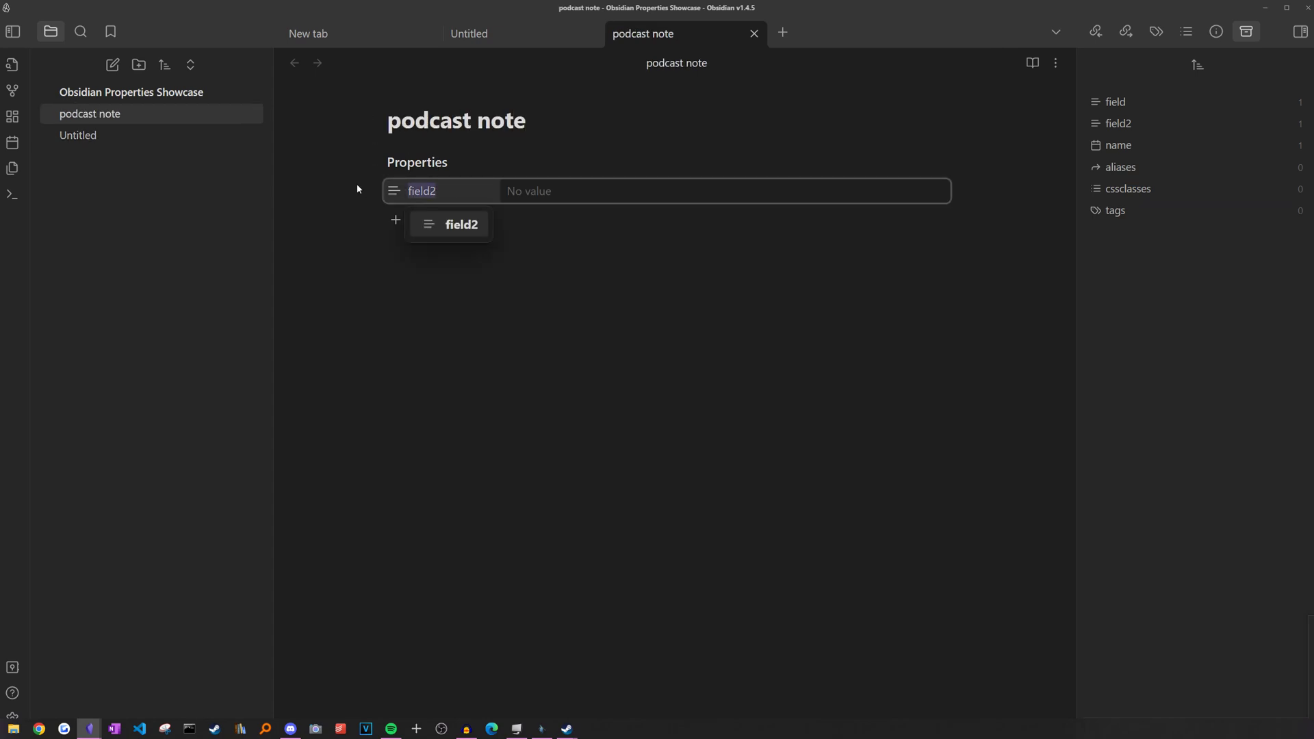
{"action": "type", "text": "link"}
{"action": "key", "text": "Return"}
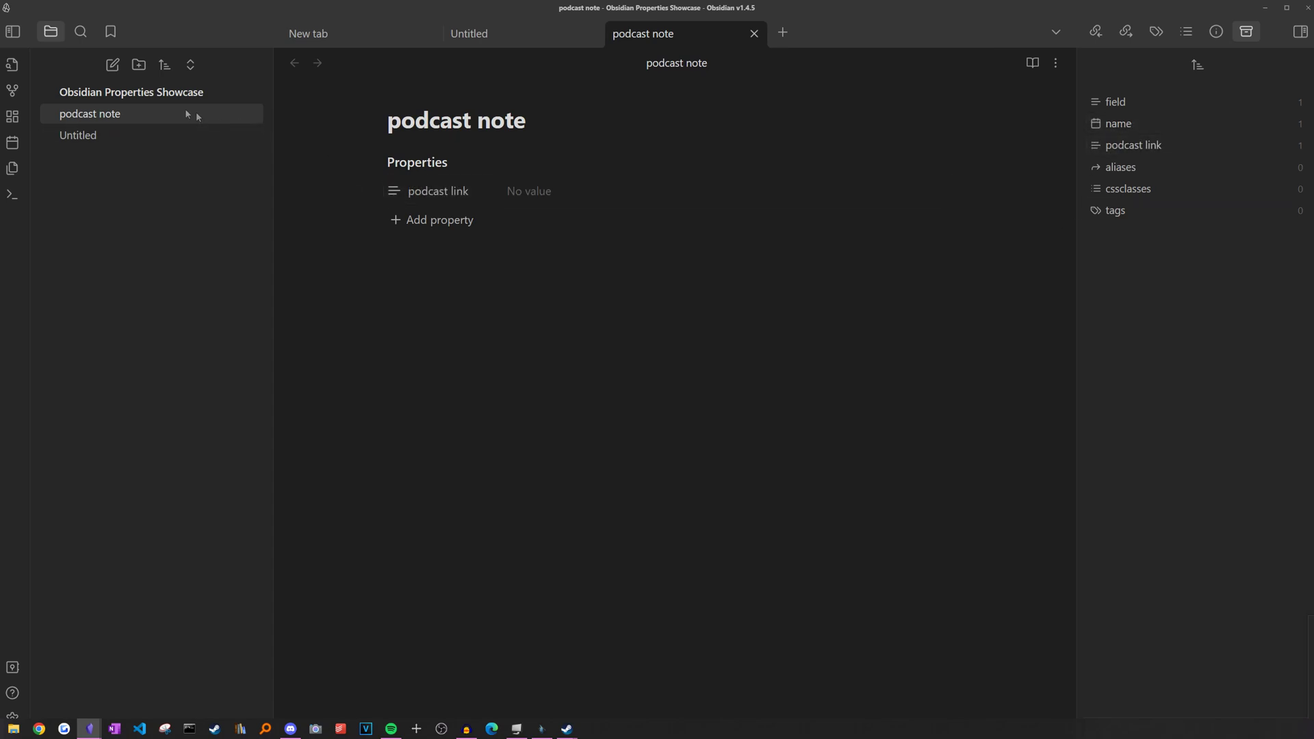
Duplicate podcast note as 'podcast note 1' and set podcast link to 222
{"action": "right_click", "coordinate": [156, 122]}
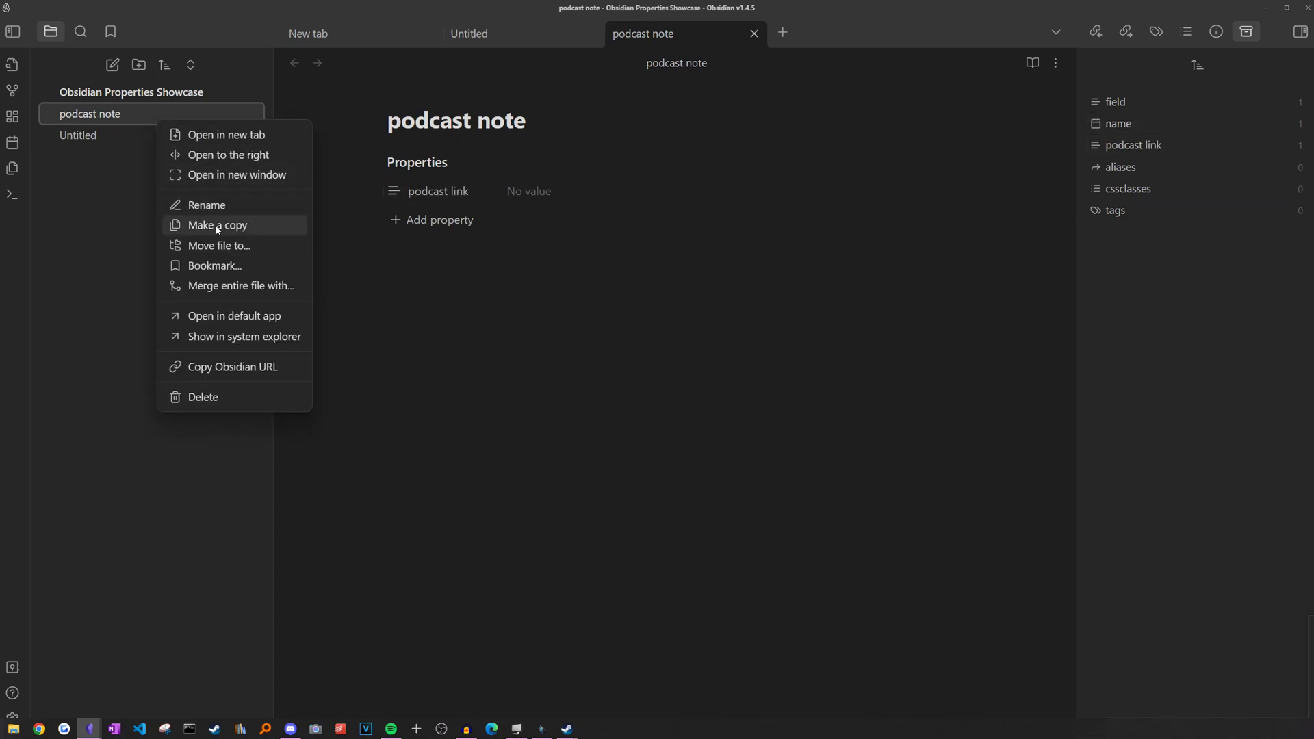
{"action": "left_click", "coordinate": [187, 226]}
{"action": "left_click", "coordinate": [360, 235]}
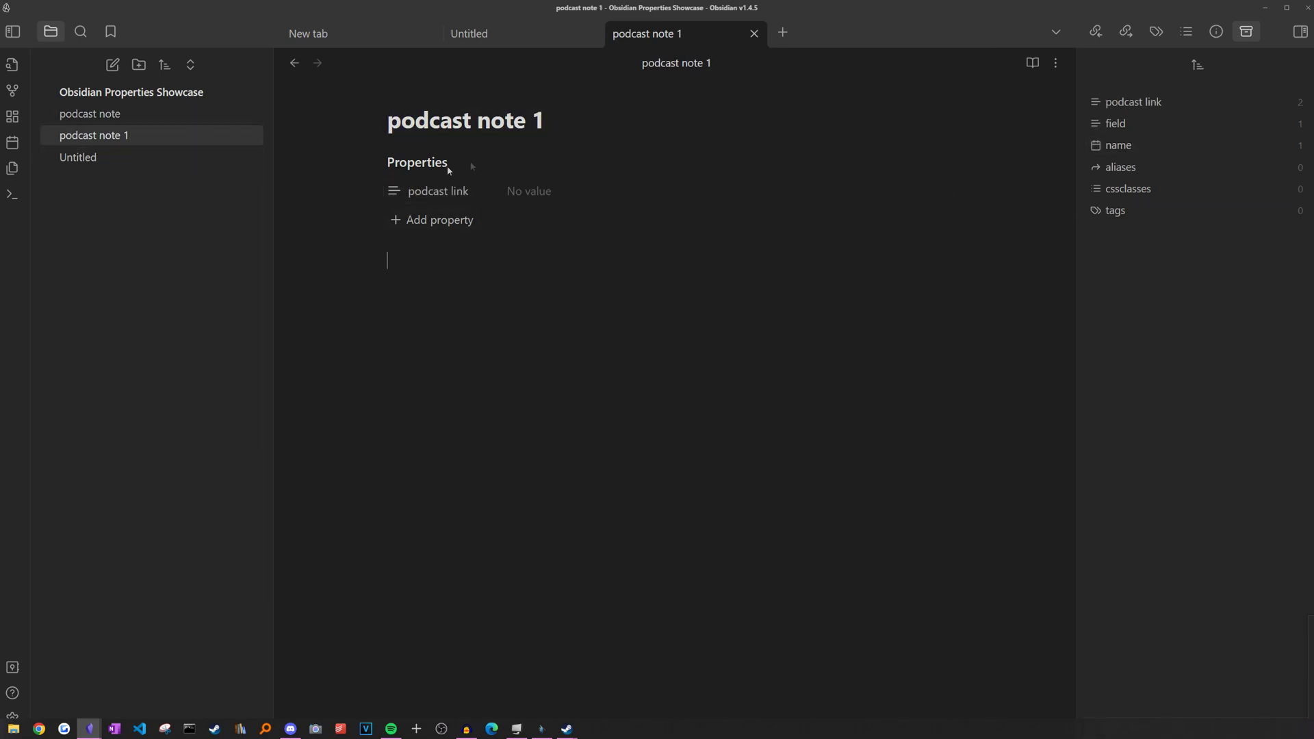
{"action": "left_click", "coordinate": [529, 191]}
{"action": "type", "text": "222"}
{"action": "left_click", "coordinate": [123, 114]}
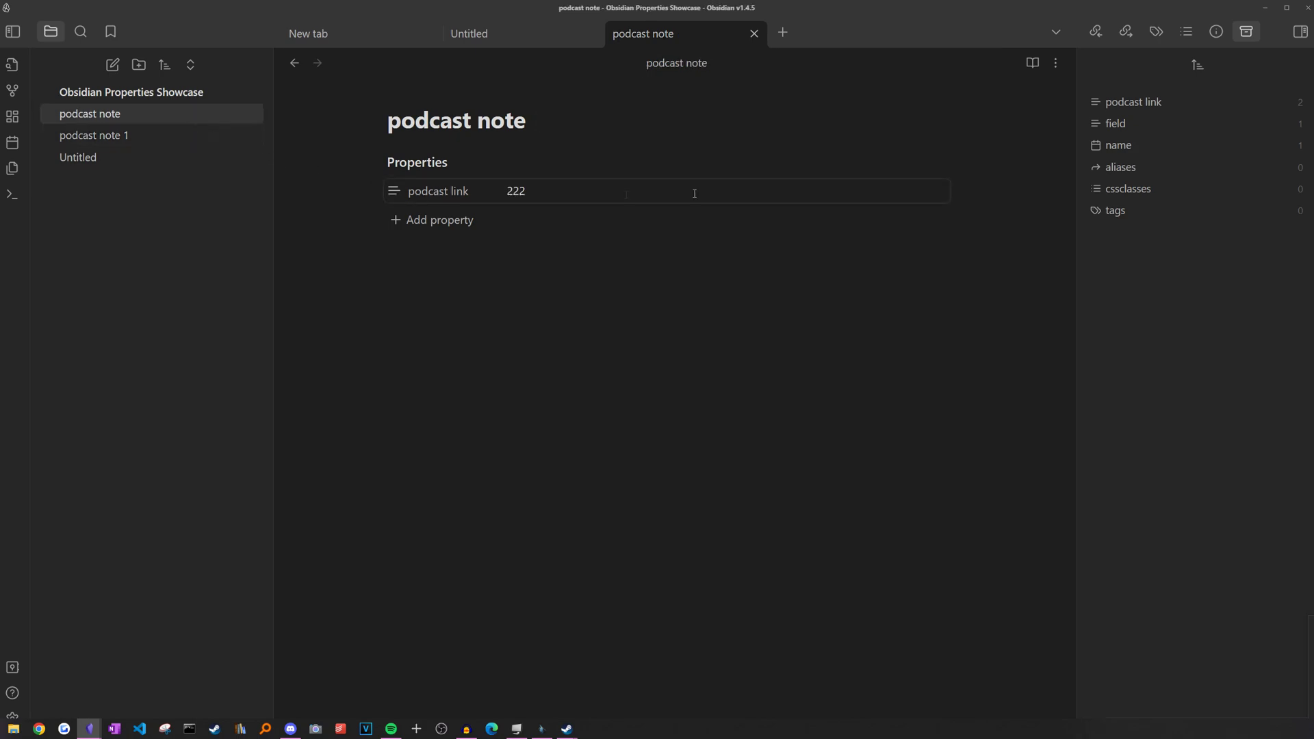
Search the vault for podcast link with value 222, then clear the query
{"action": "left_click", "coordinate": [1167, 101]}
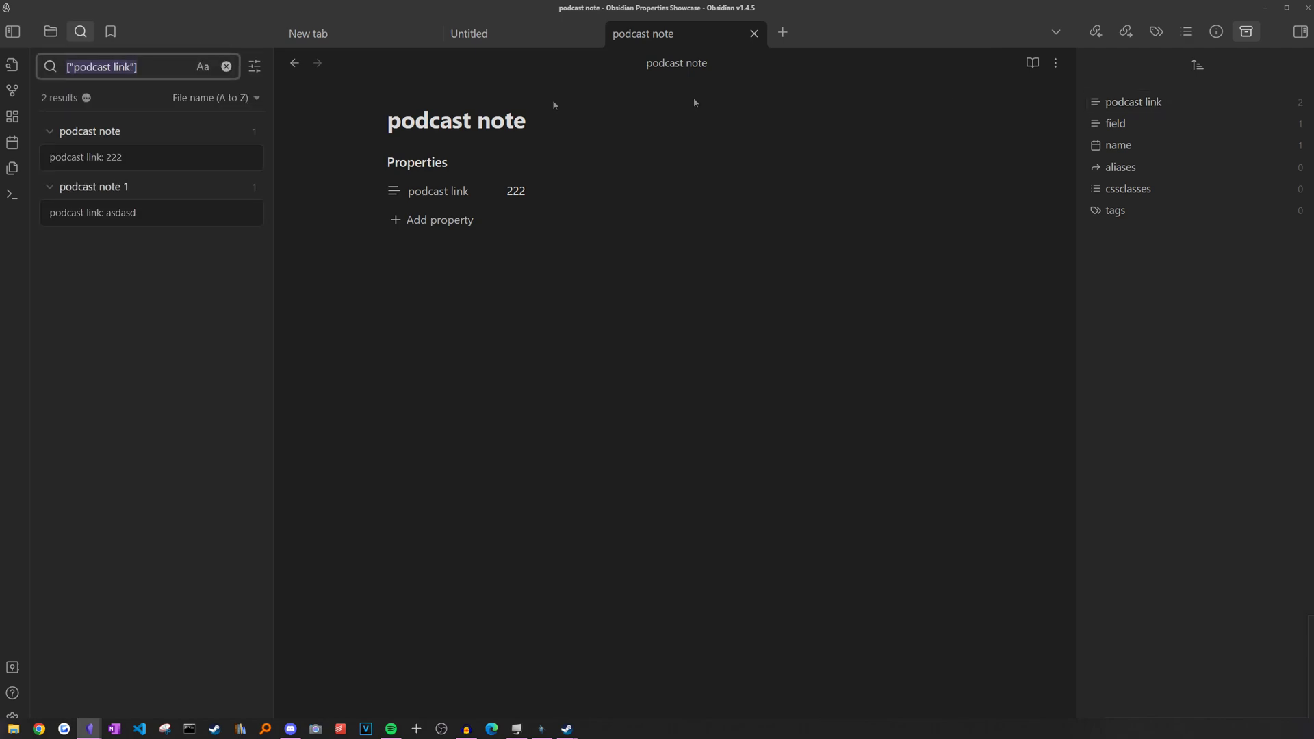
{"action": "left_click", "coordinate": [137, 67]}
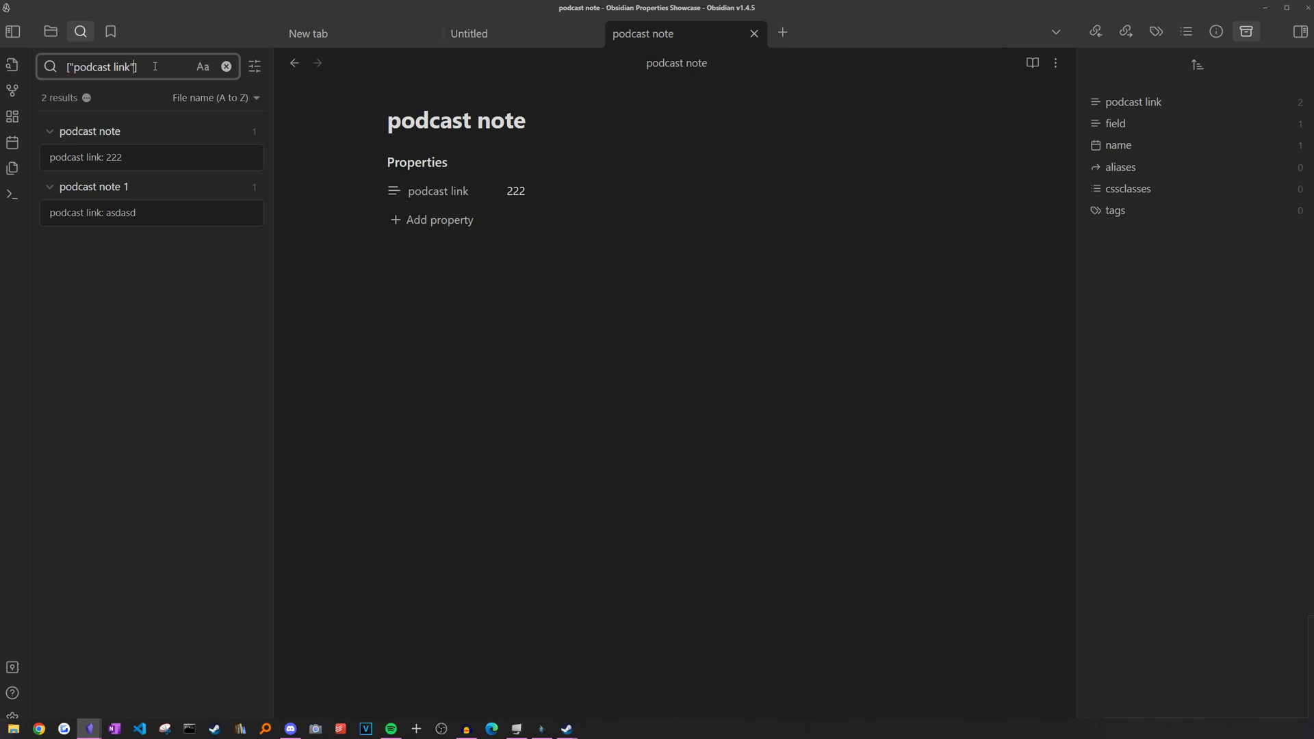
{"action": "type", "text": ":22"}
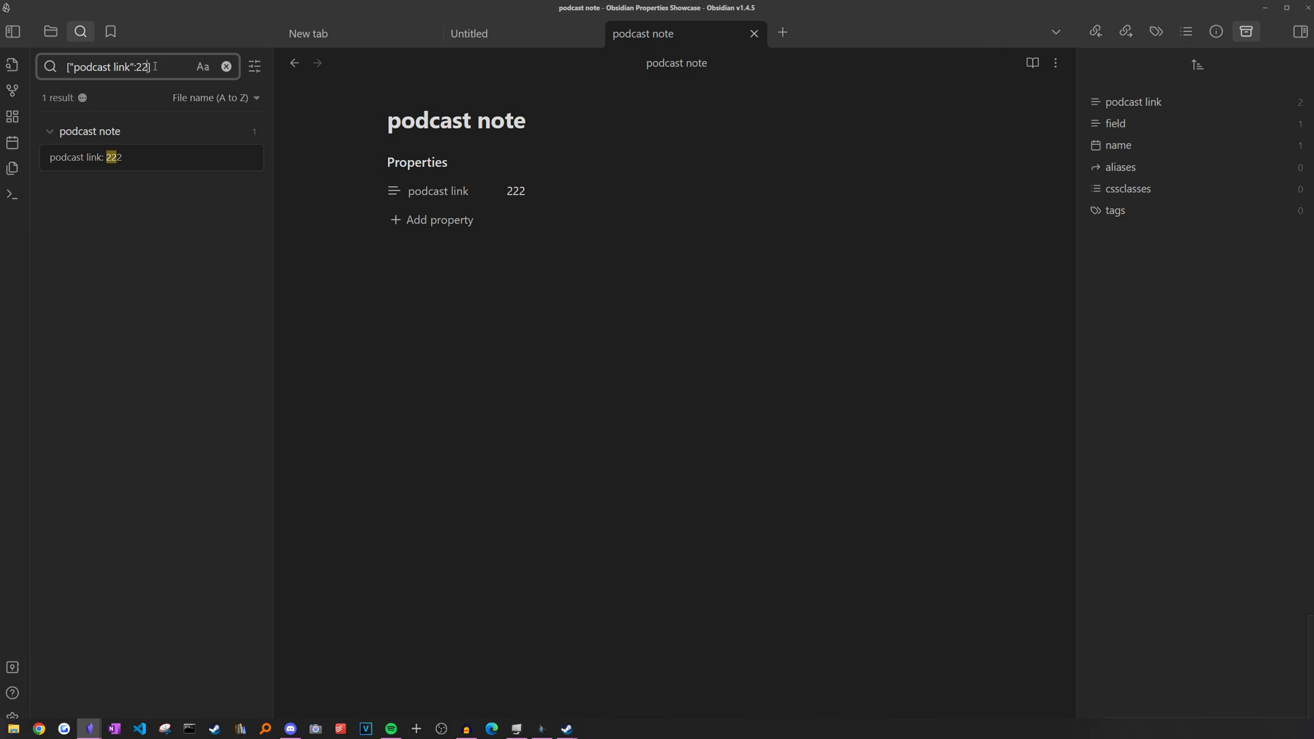
{"action": "type", "text": "2"}
{"action": "left_click", "coordinate": [226, 70]}
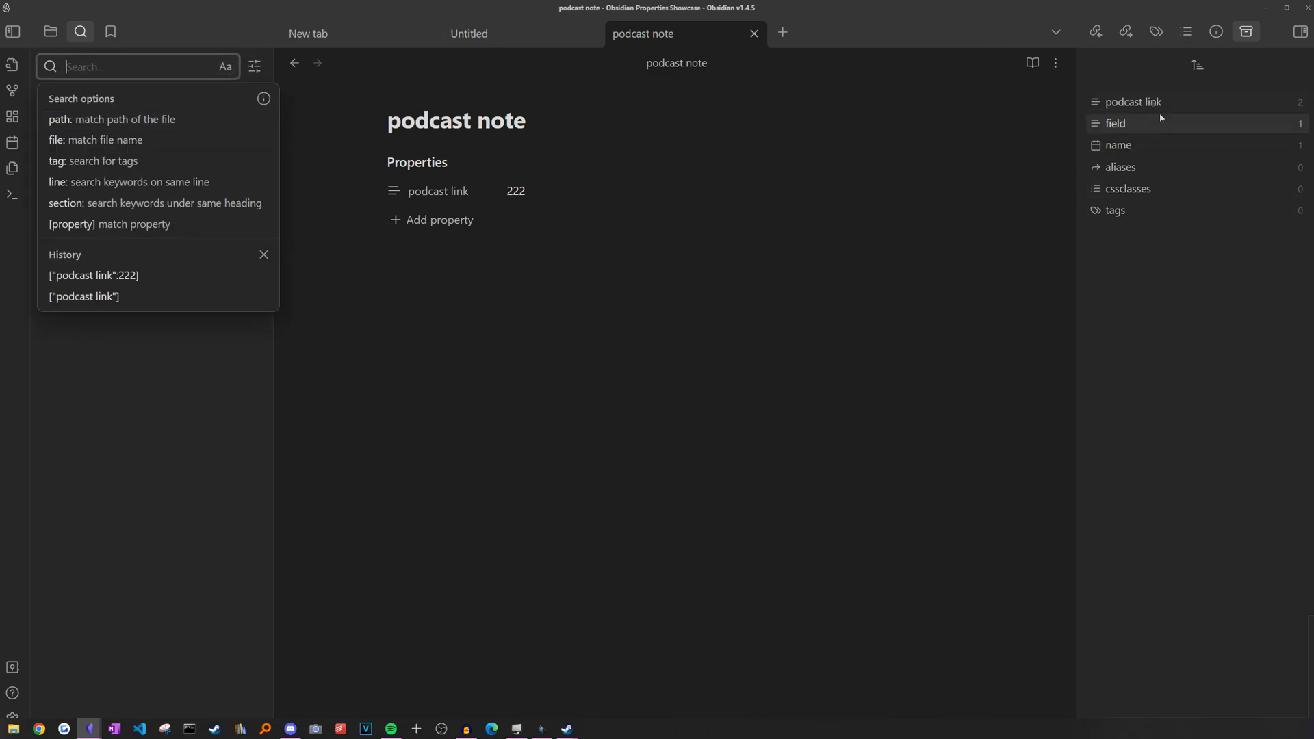
Rebuild the search as a property match on podcast link 222, then clear it
{"action": "left_click", "coordinate": [100, 225]}
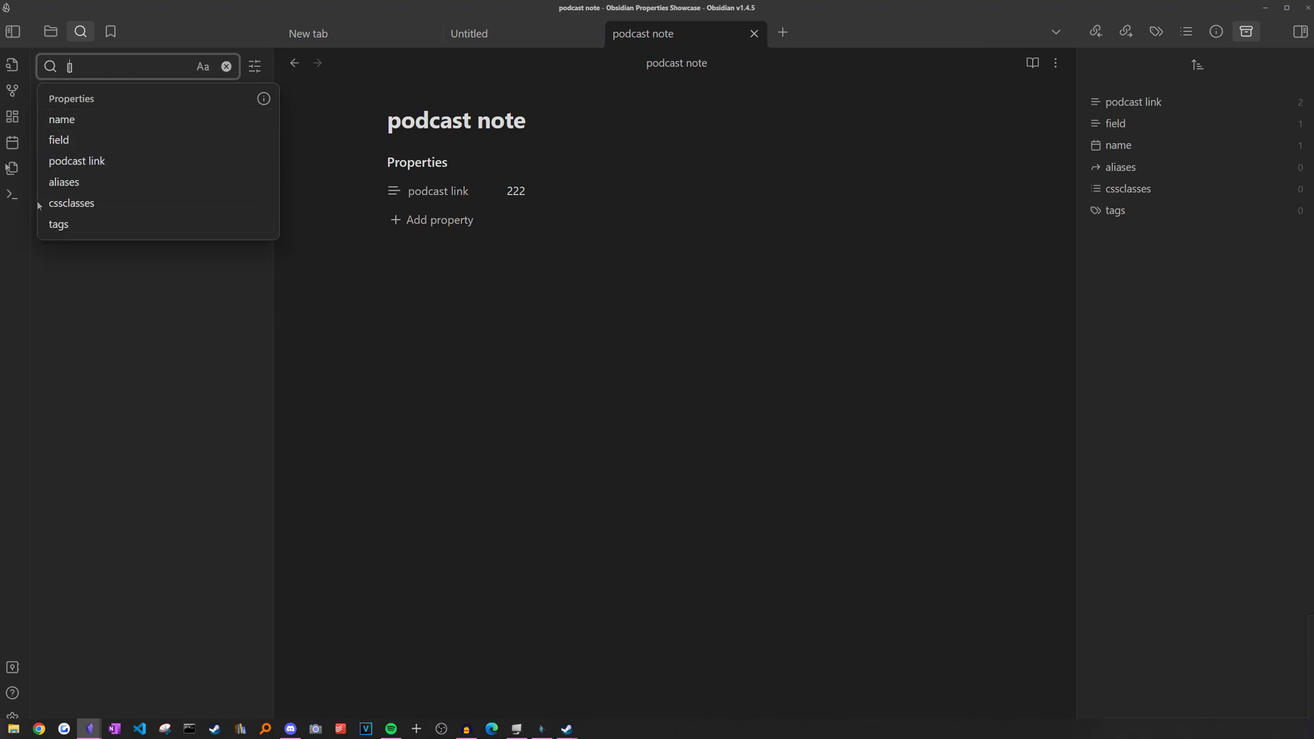
{"action": "left_click", "coordinate": [94, 163]}
{"action": "type", "text": "222"}
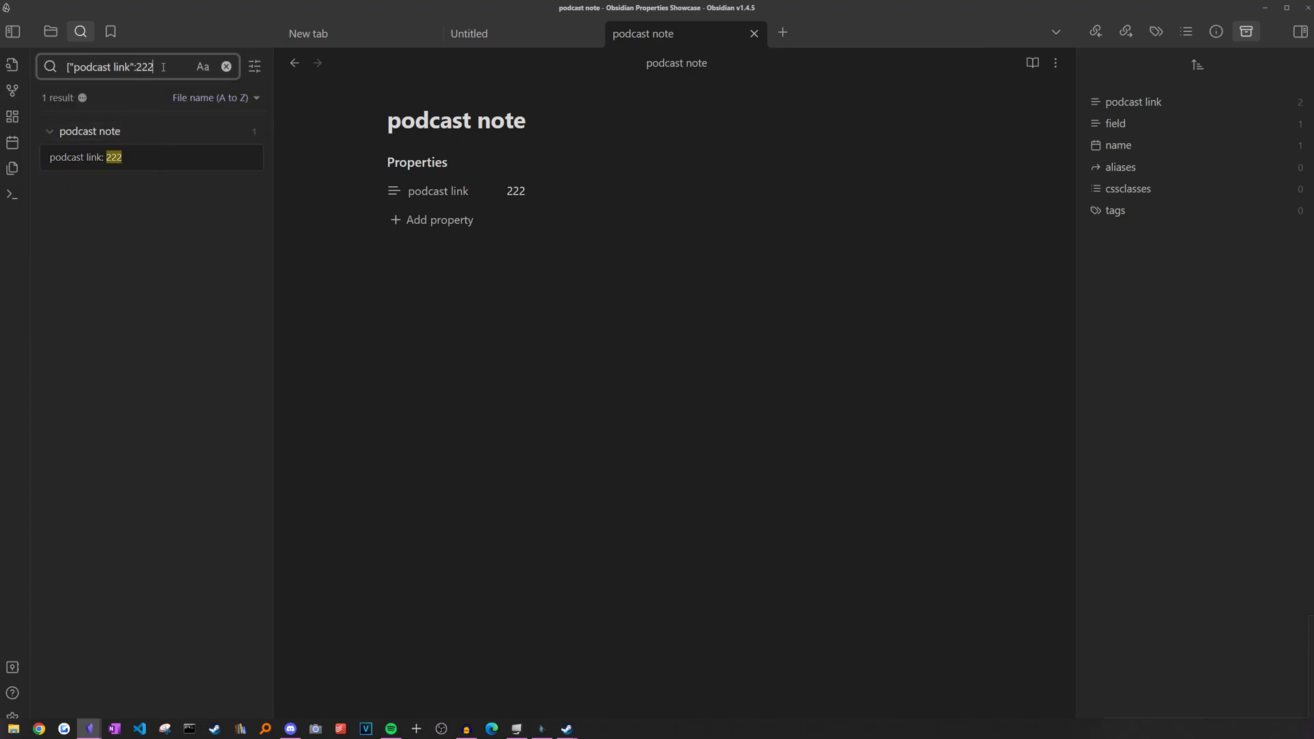
{"action": "left_click", "coordinate": [226, 66]}
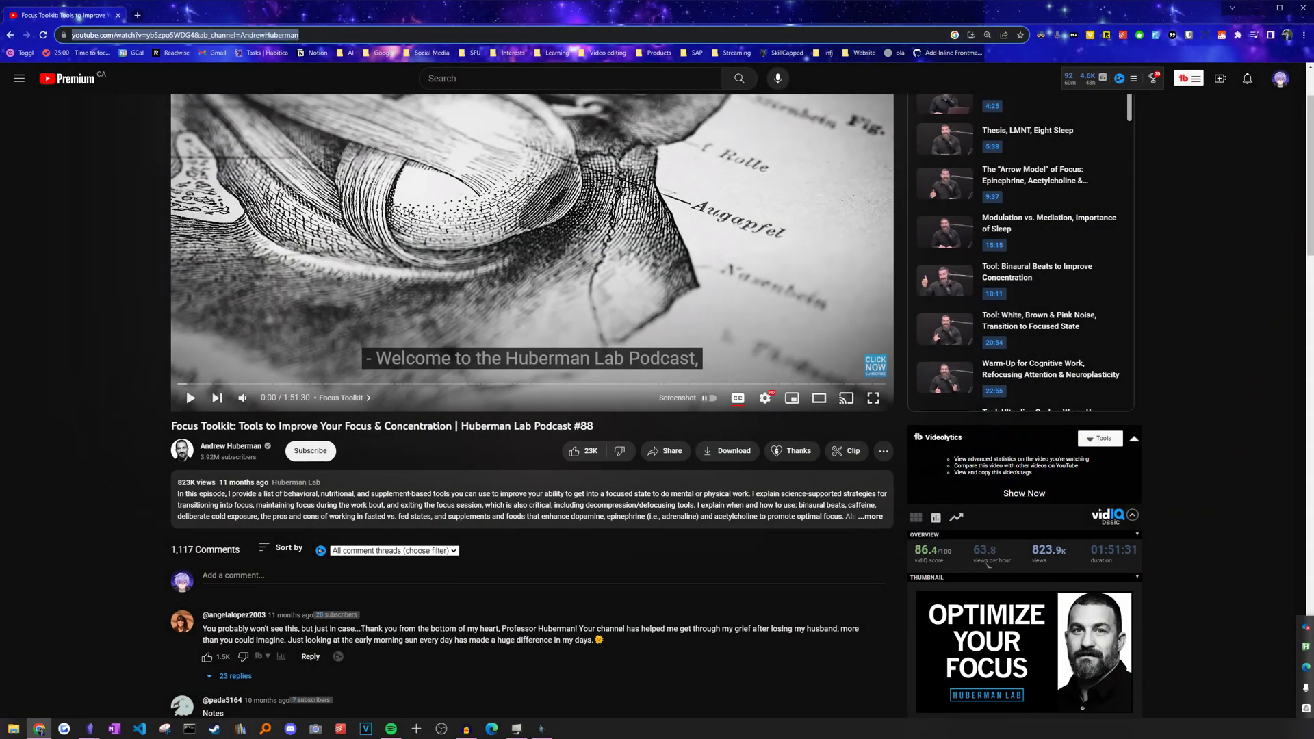
Add a URL property holding the Focus Toolkit video's YouTube link to the note
{"action": "left_click_drag", "start_coordinate": [172, 426], "coordinate": [453, 425]}
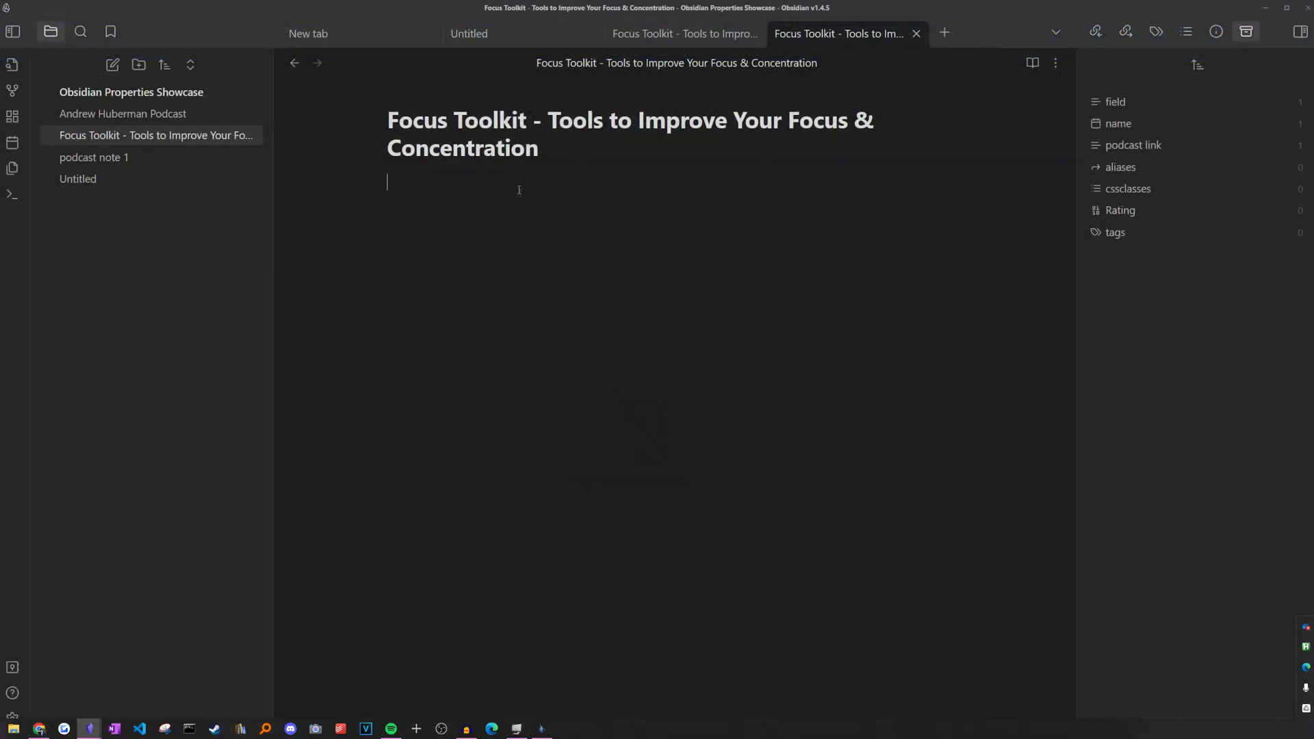
{"action": "key", "text": "ctrl+semicolon"}
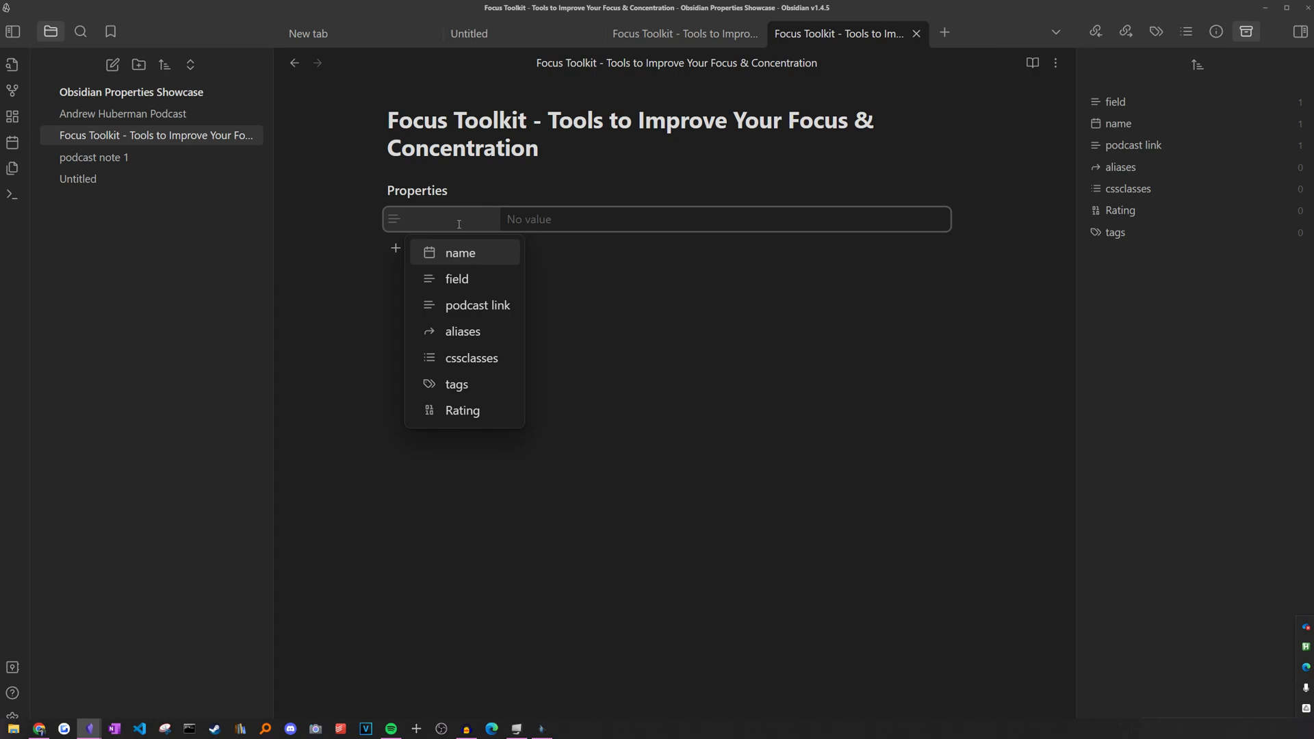
{"action": "type", "text": "URL"}
{"action": "key", "text": "Tab"}
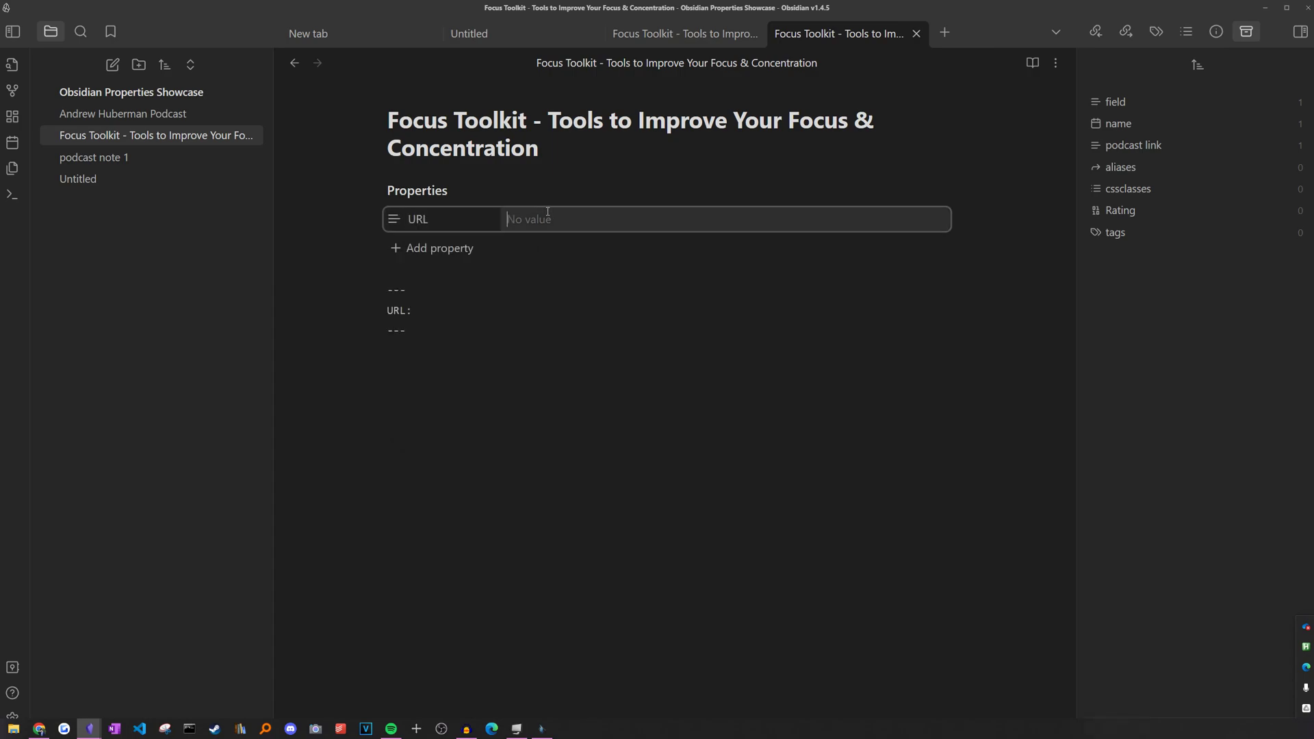
{"action": "key", "text": "ctrl+v"}
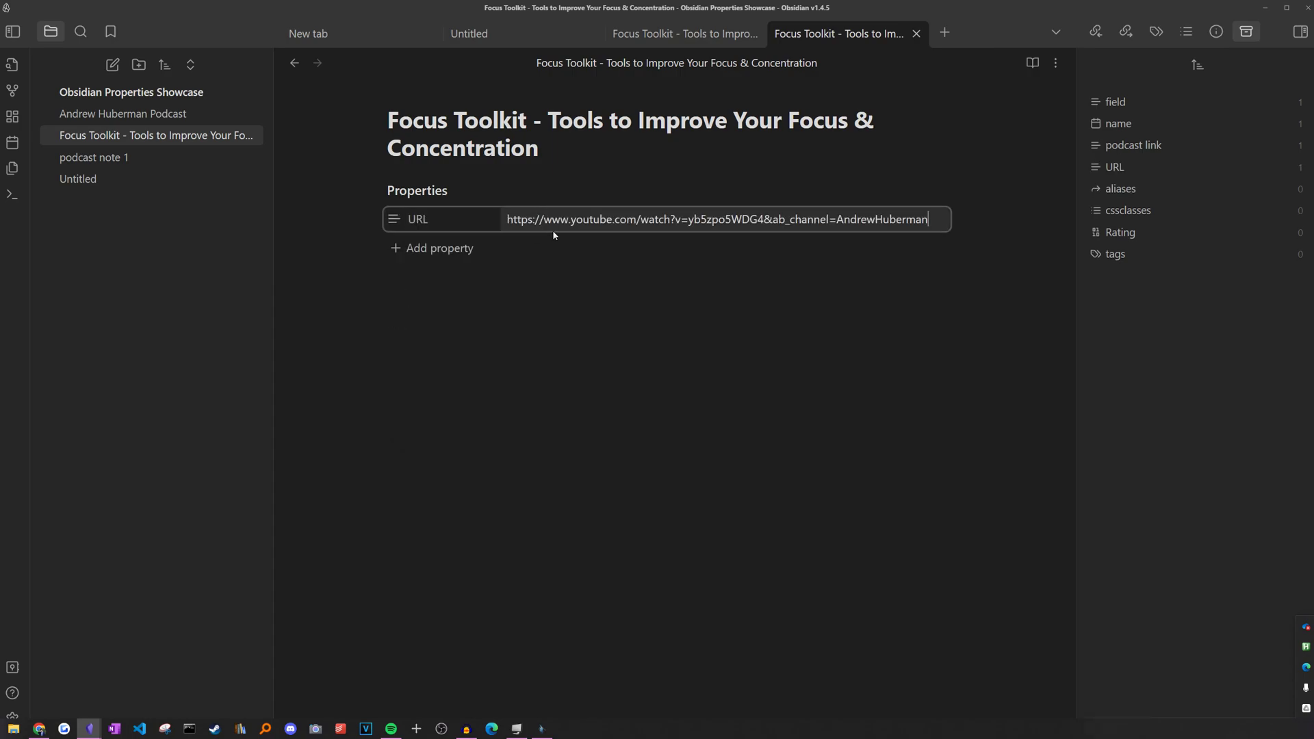
{"action": "left_click", "coordinate": [332, 224]}
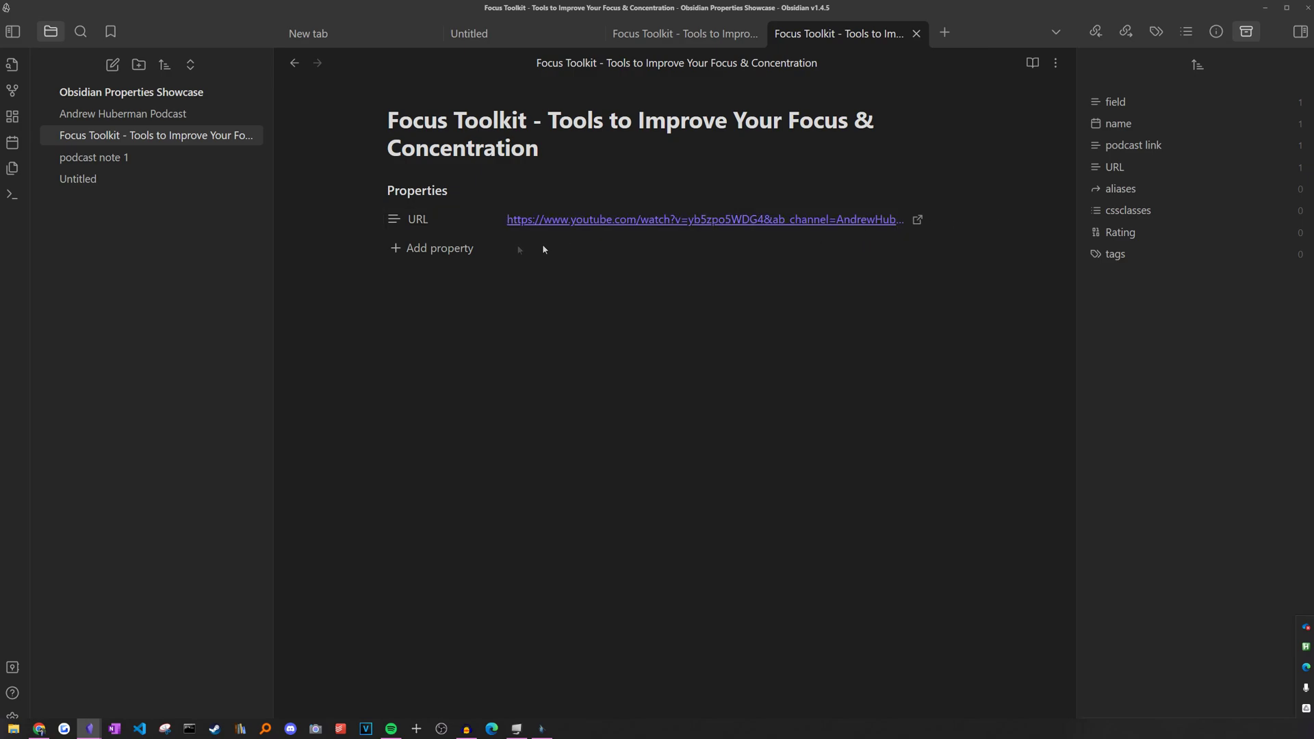
Set Rating to 9 and add a Podcast property linking to the podcast's note
{"action": "left_click", "coordinate": [435, 249]}
{"action": "left_click", "coordinate": [472, 462]}
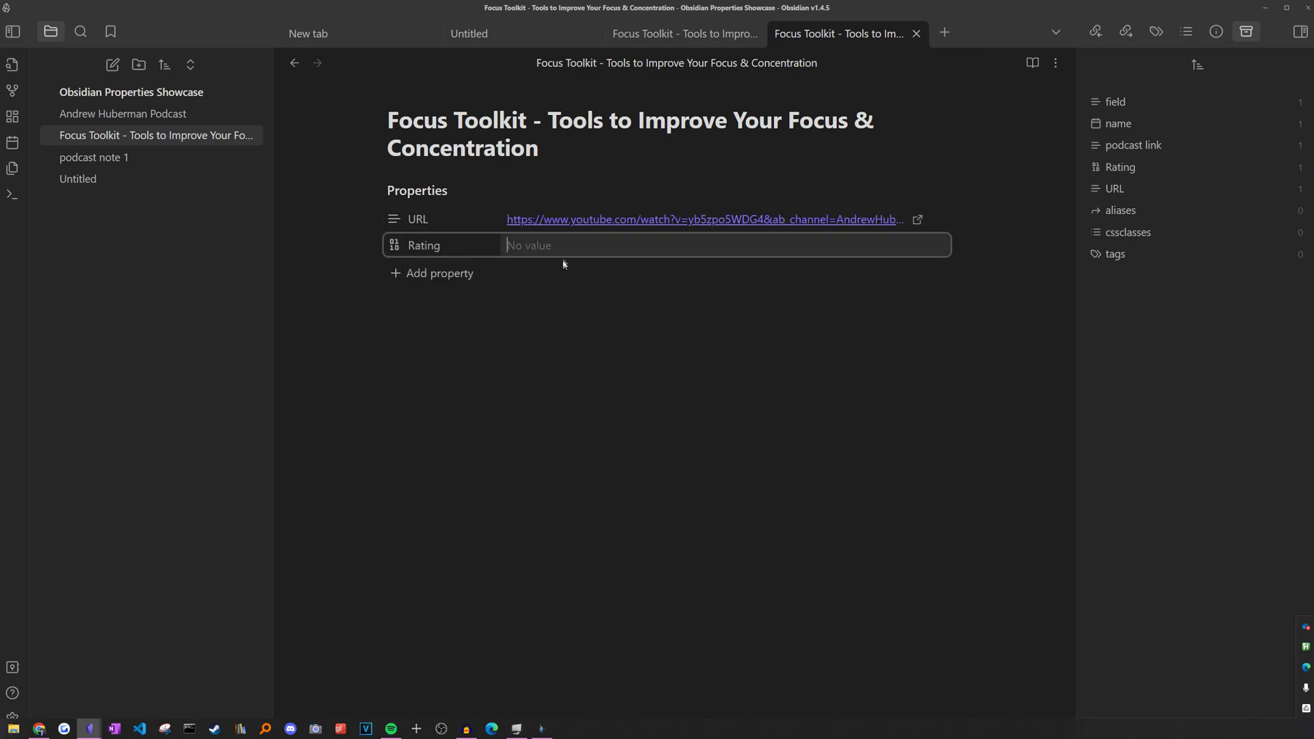
{"action": "type", "text": "9"}
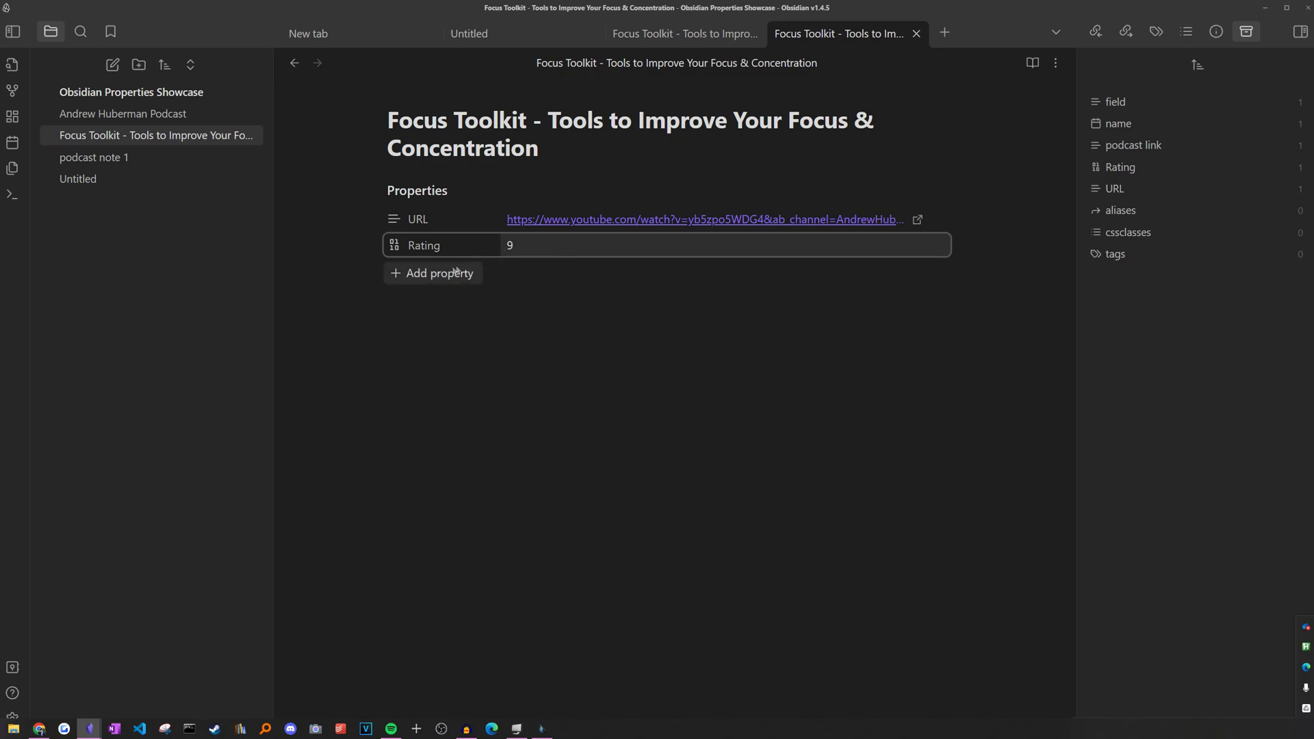
{"action": "key", "text": "Return"}
{"action": "type", "text": "Podcast"}
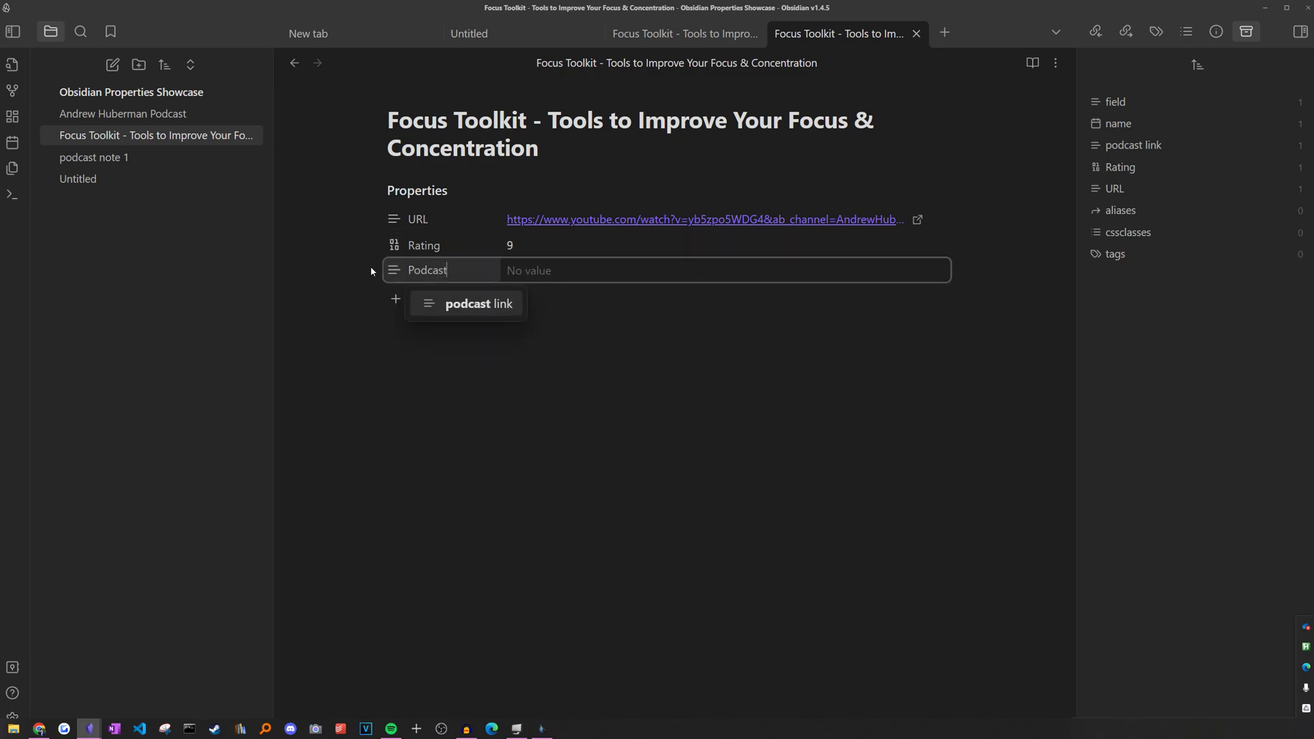
{"action": "key", "text": "Tab"}
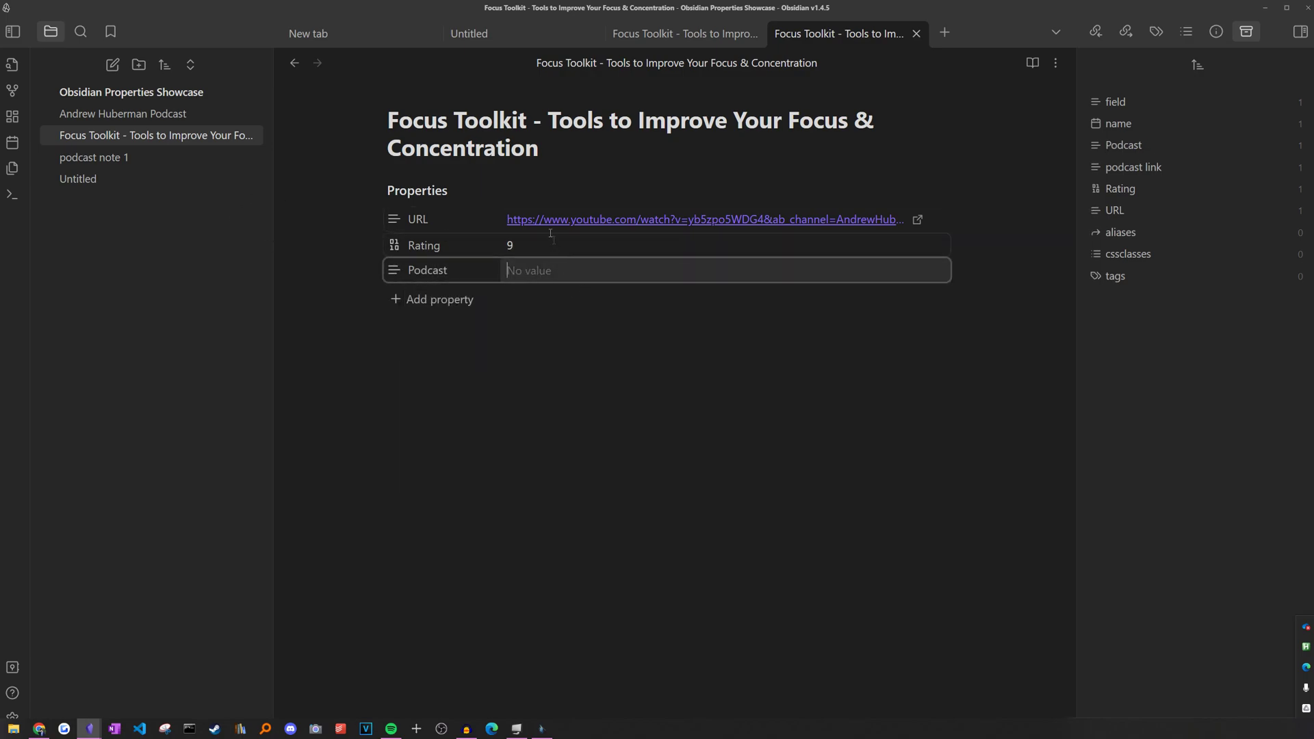
{"action": "type", "text": "[[a"}
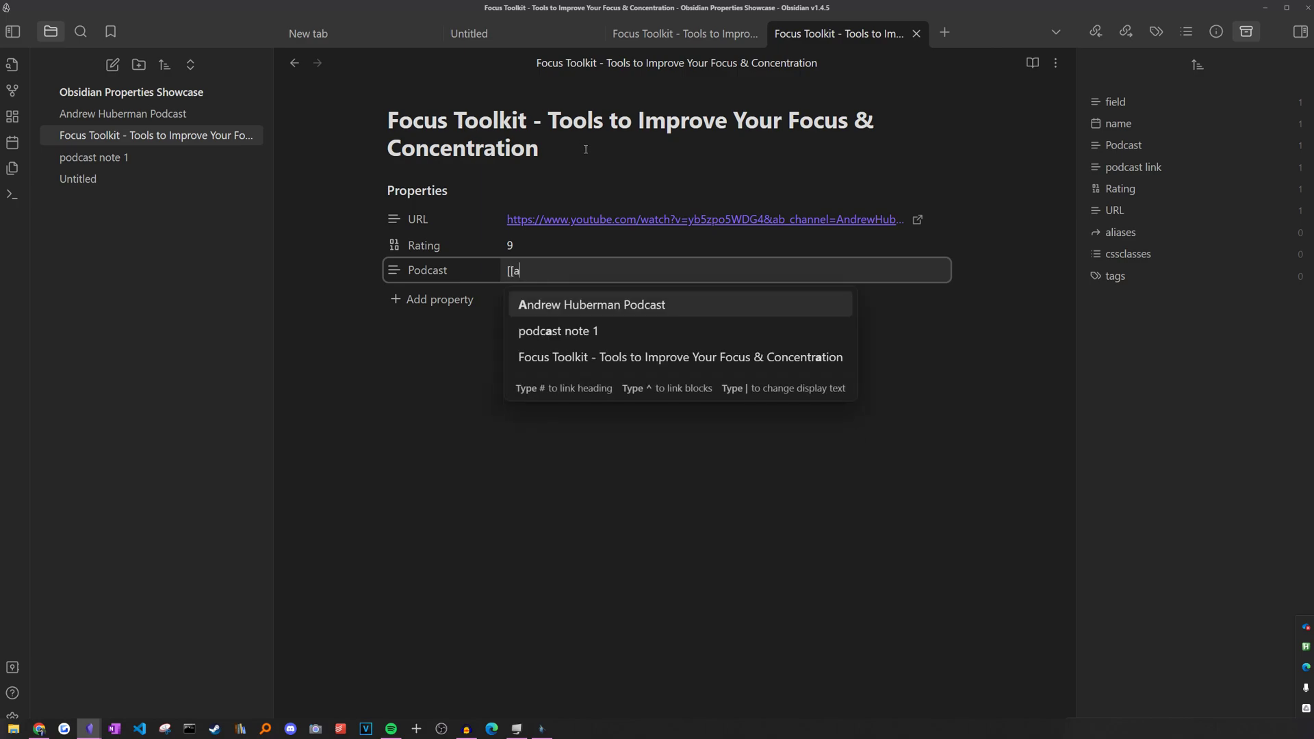
{"action": "type", "text": "nd"}
{"action": "left_click", "coordinate": [585, 308]}
Add a Finished property as a checkbox and tick it
{"action": "left_click", "coordinate": [424, 301]}
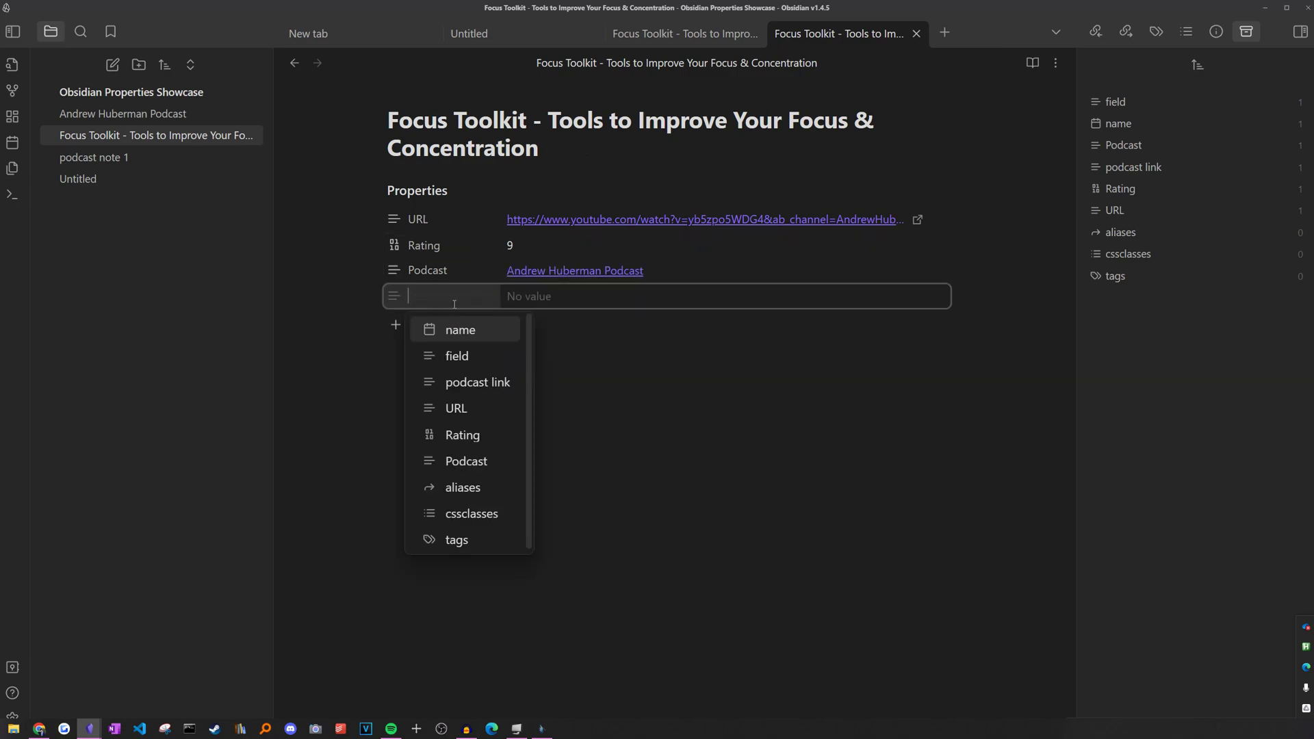
{"action": "type", "text": "Finished"}
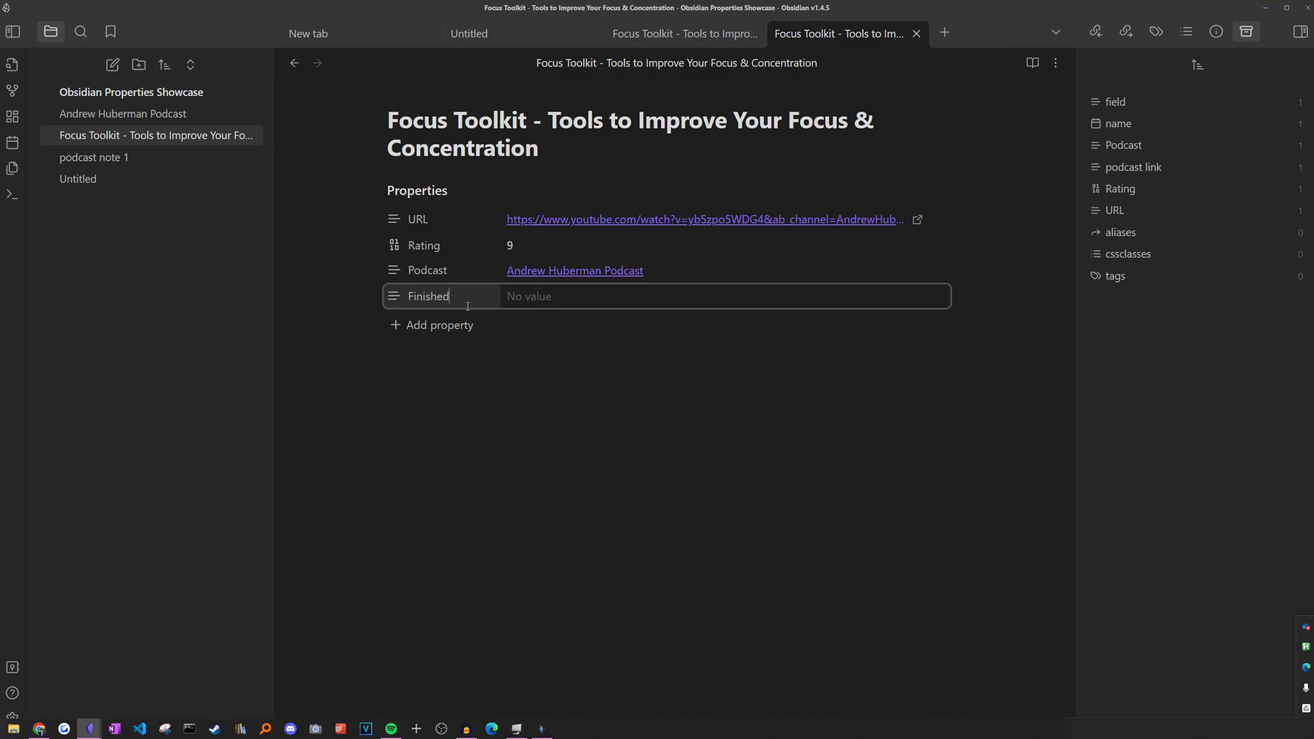
{"action": "key", "text": "Tab"}
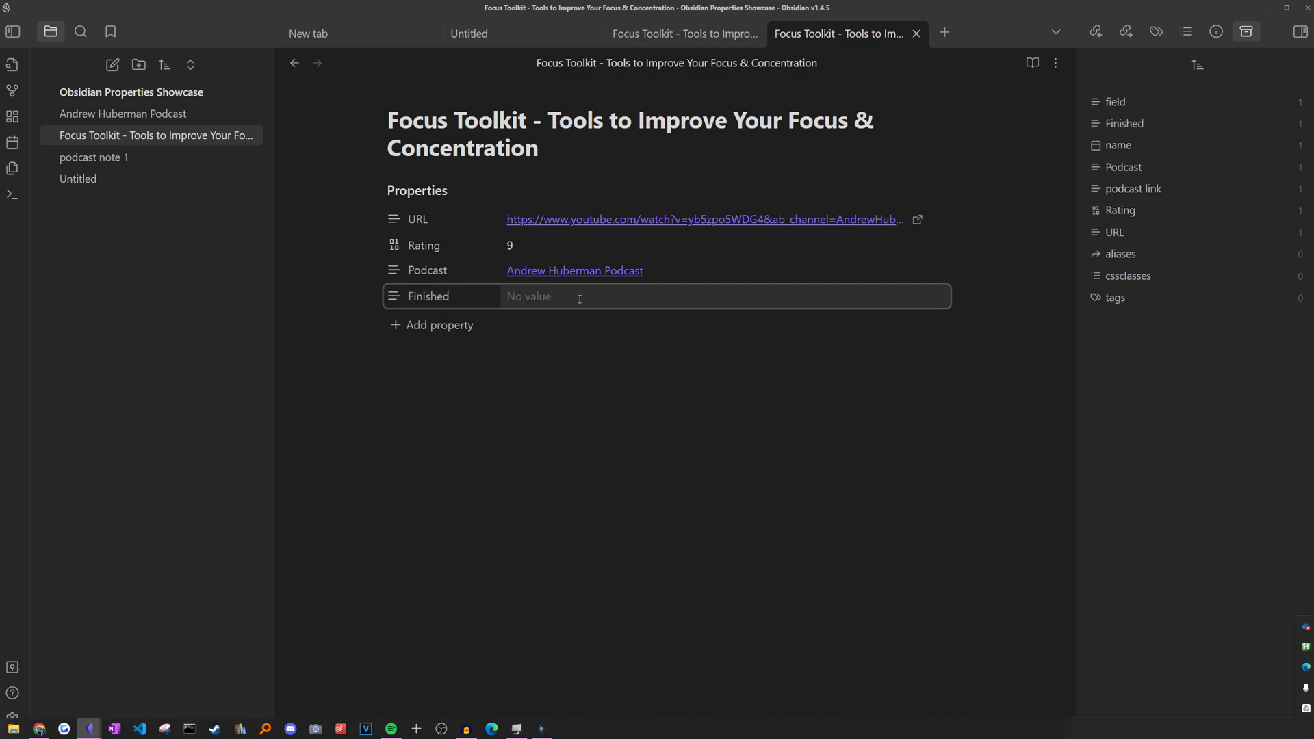
{"action": "left_click", "coordinate": [394, 296]}
{"action": "mouse_move", "coordinate": [451, 314]}
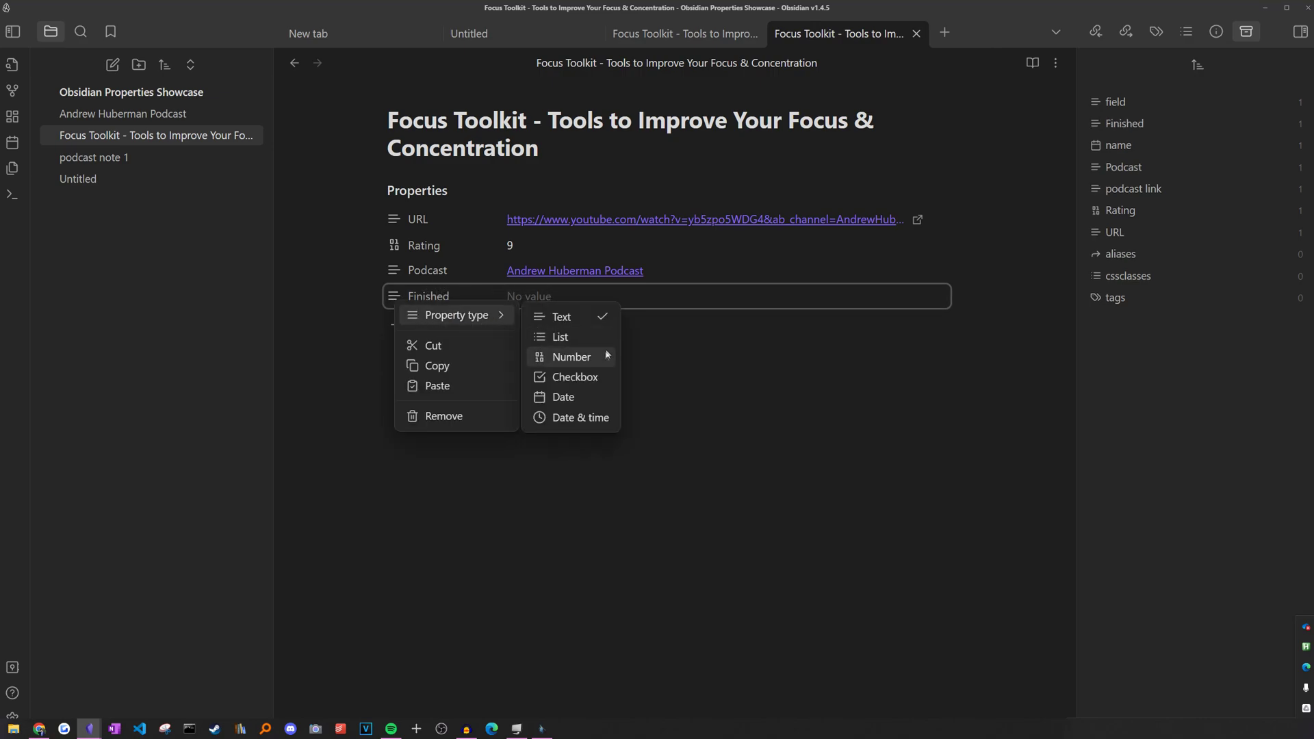
{"action": "left_click", "coordinate": [573, 378]}
{"action": "left_click", "coordinate": [513, 296]}
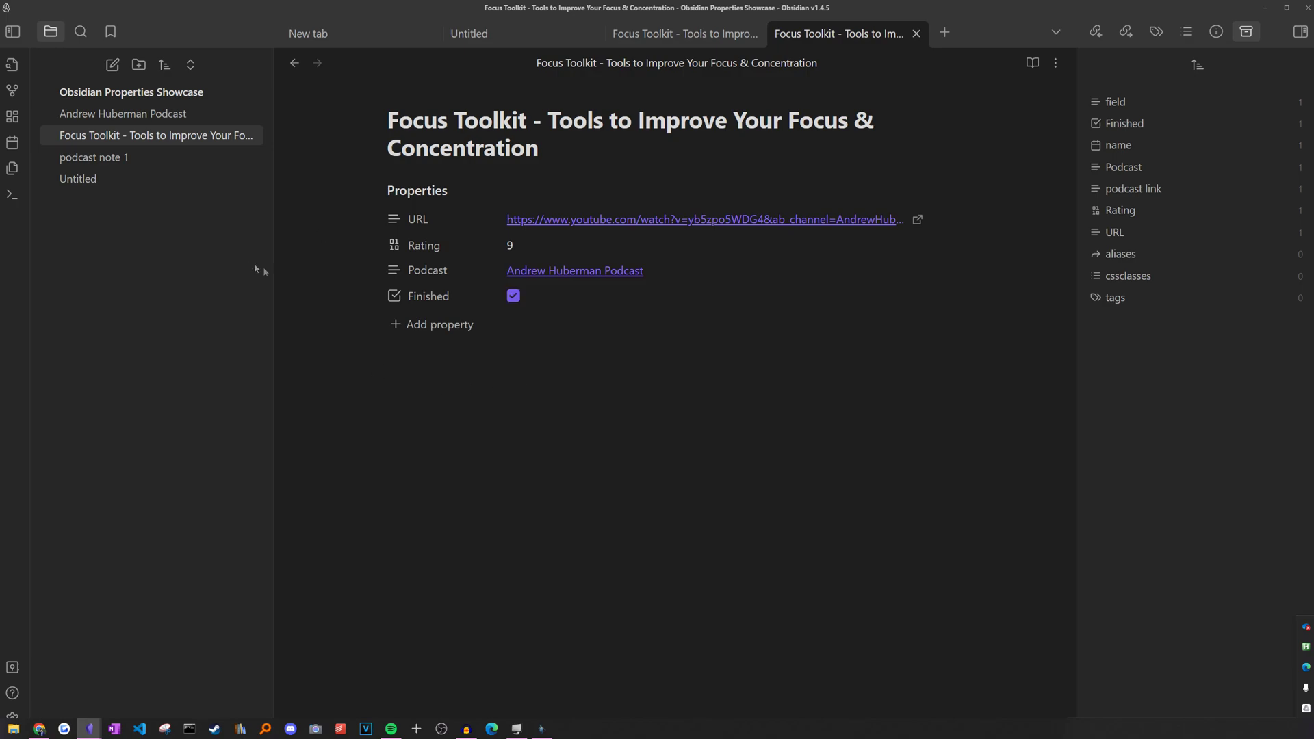
Turn on community plugins in Settings and open the plugin catalogue
{"action": "left_click", "coordinate": [10, 716]}
{"action": "left_click", "coordinate": [338, 250]}
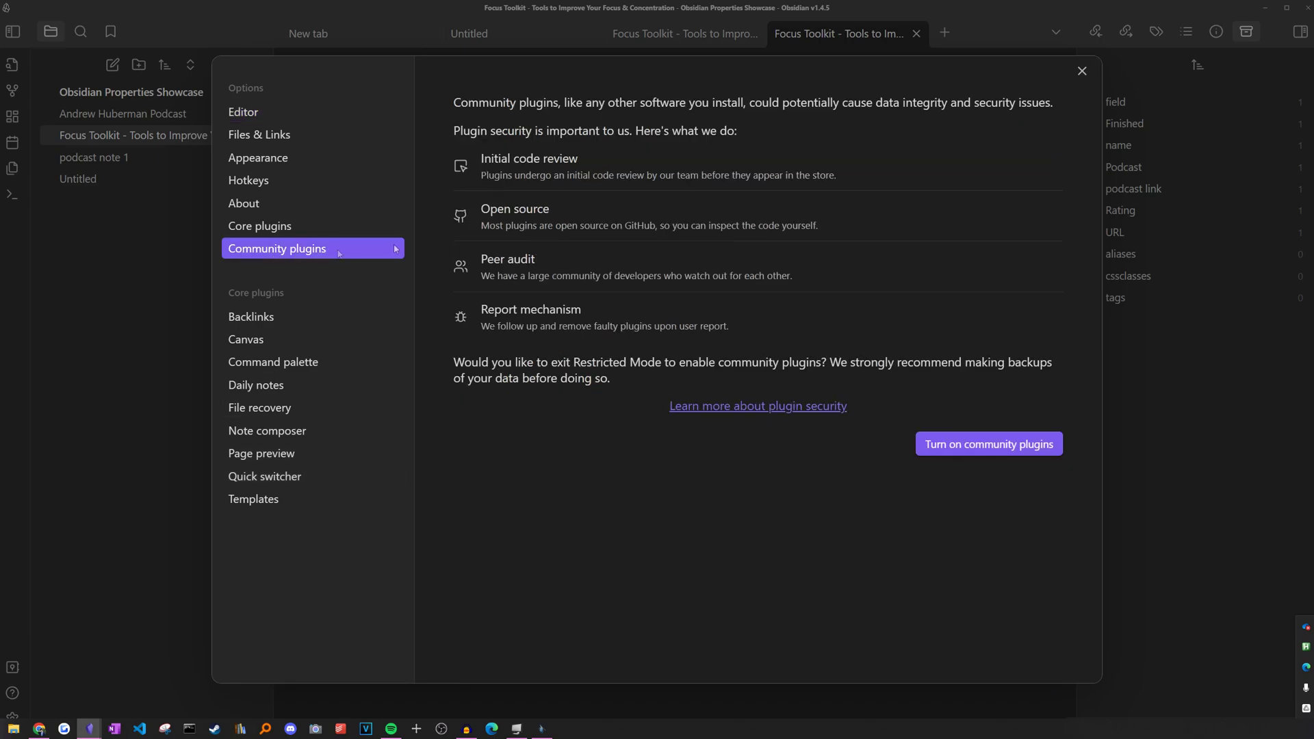
{"action": "left_click", "coordinate": [989, 445]}
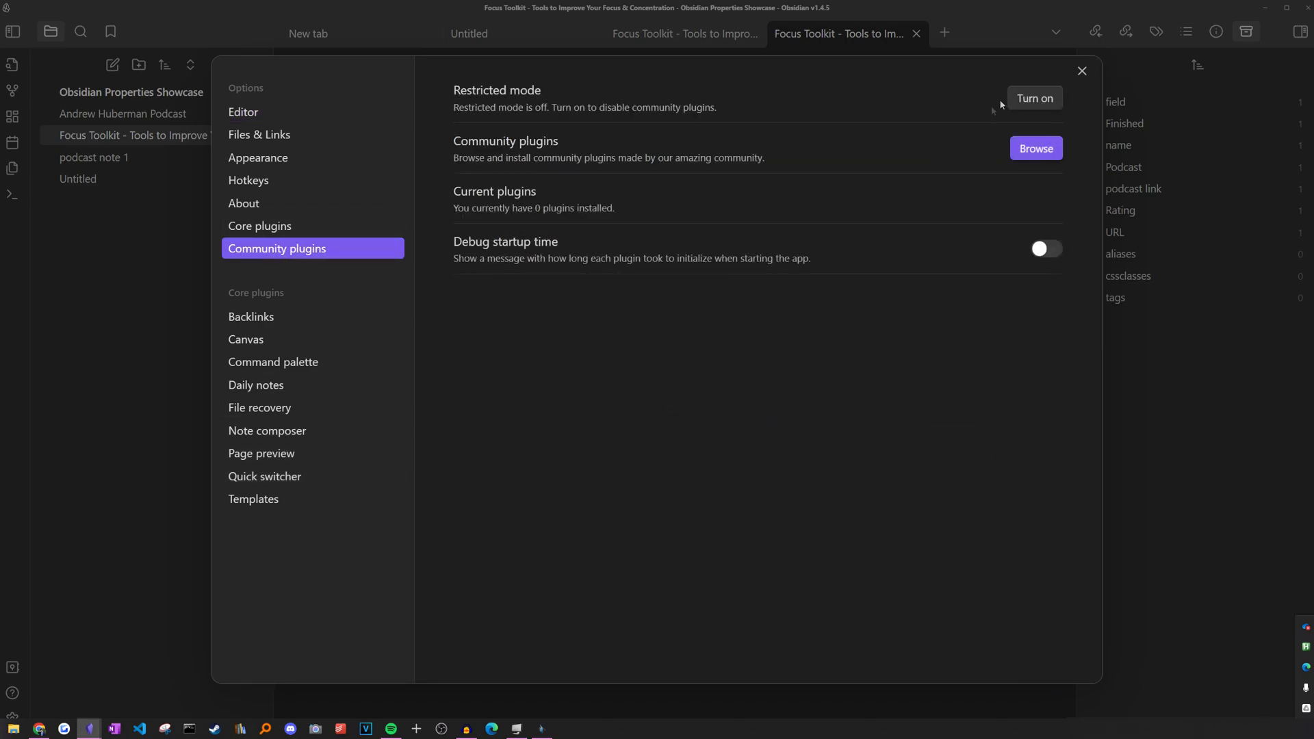
{"action": "left_click", "coordinate": [1034, 147]}
Install and enable the Templater plugin, then close the settings
{"action": "type", "text": "templater"}
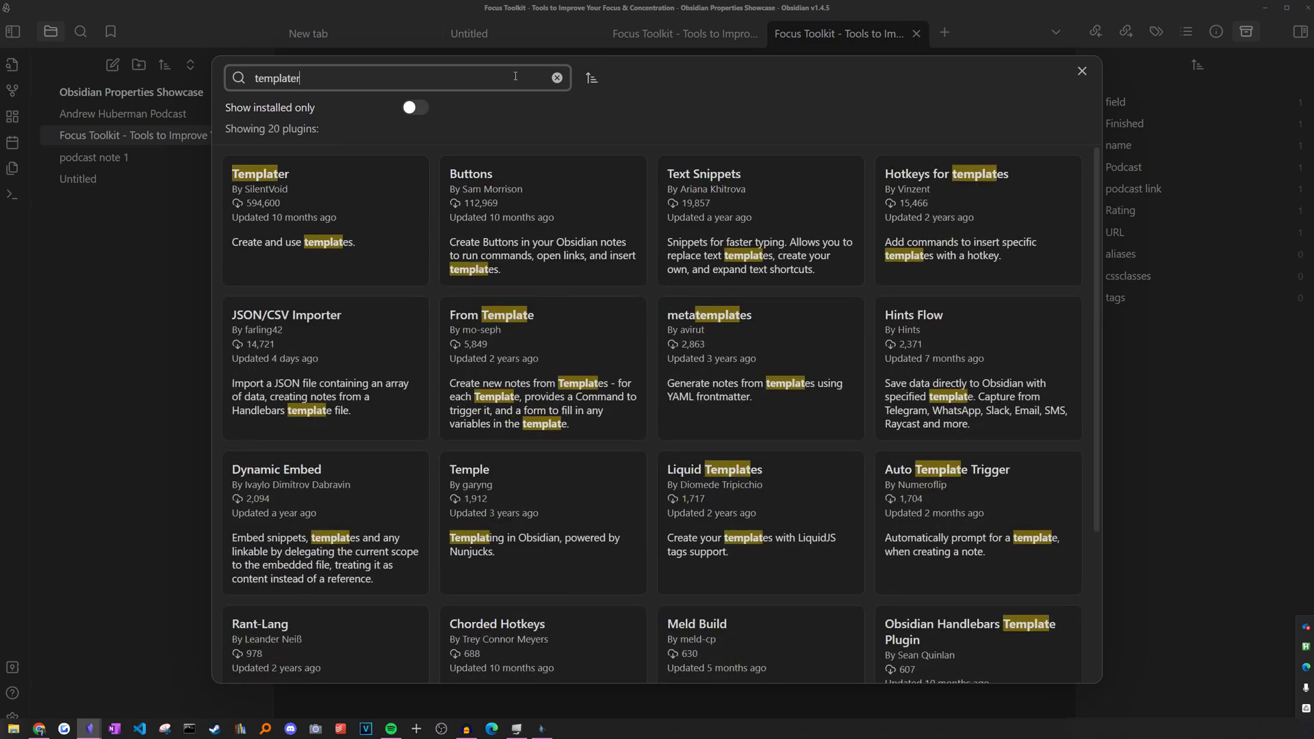
{"action": "left_click", "coordinate": [250, 205]}
{"action": "left_click", "coordinate": [525, 301]}
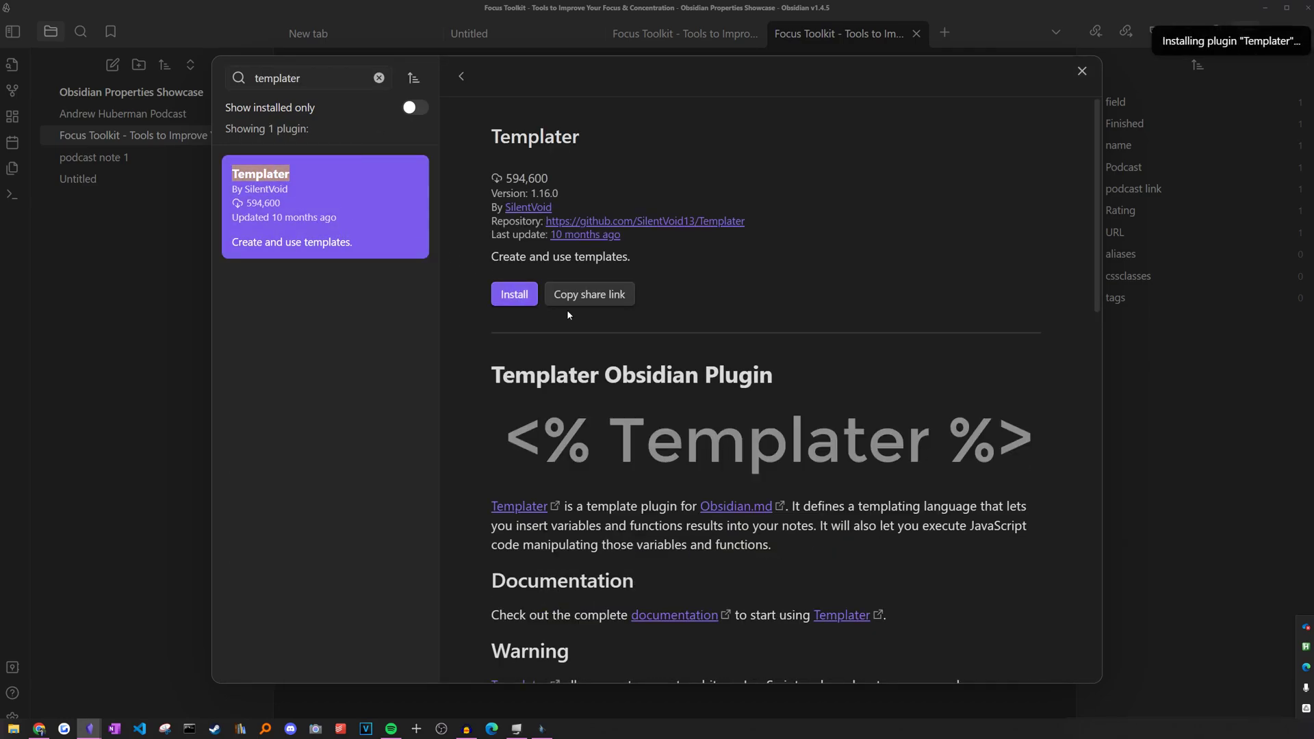
{"action": "left_click", "coordinate": [525, 301]}
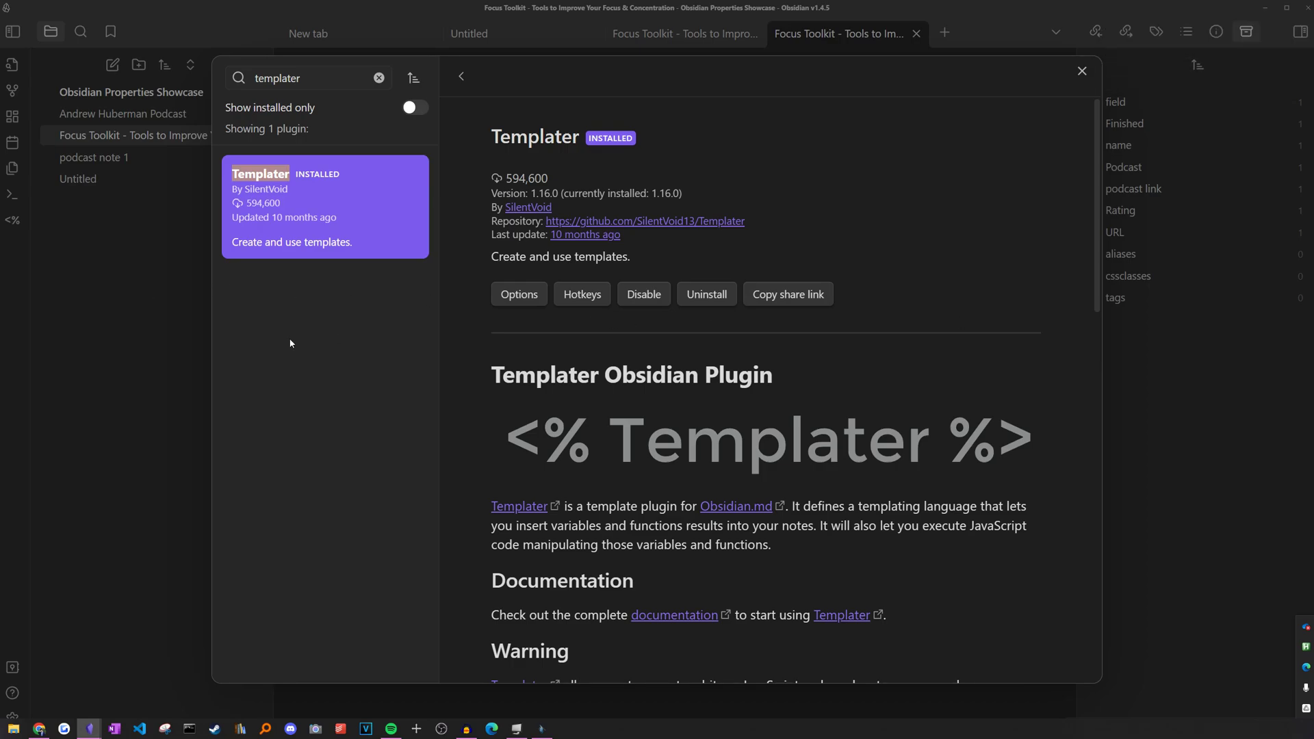
{"action": "key", "text": "Escape"}
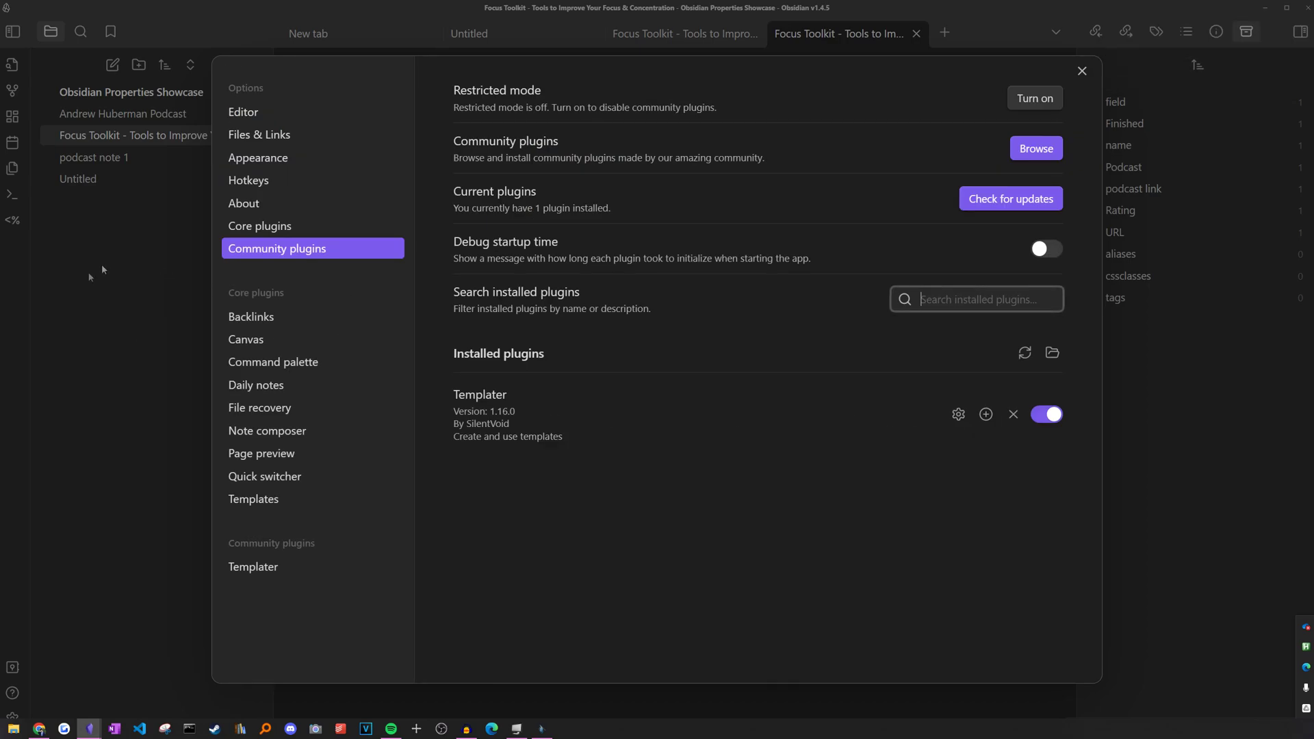
{"action": "key", "text": "Escape"}
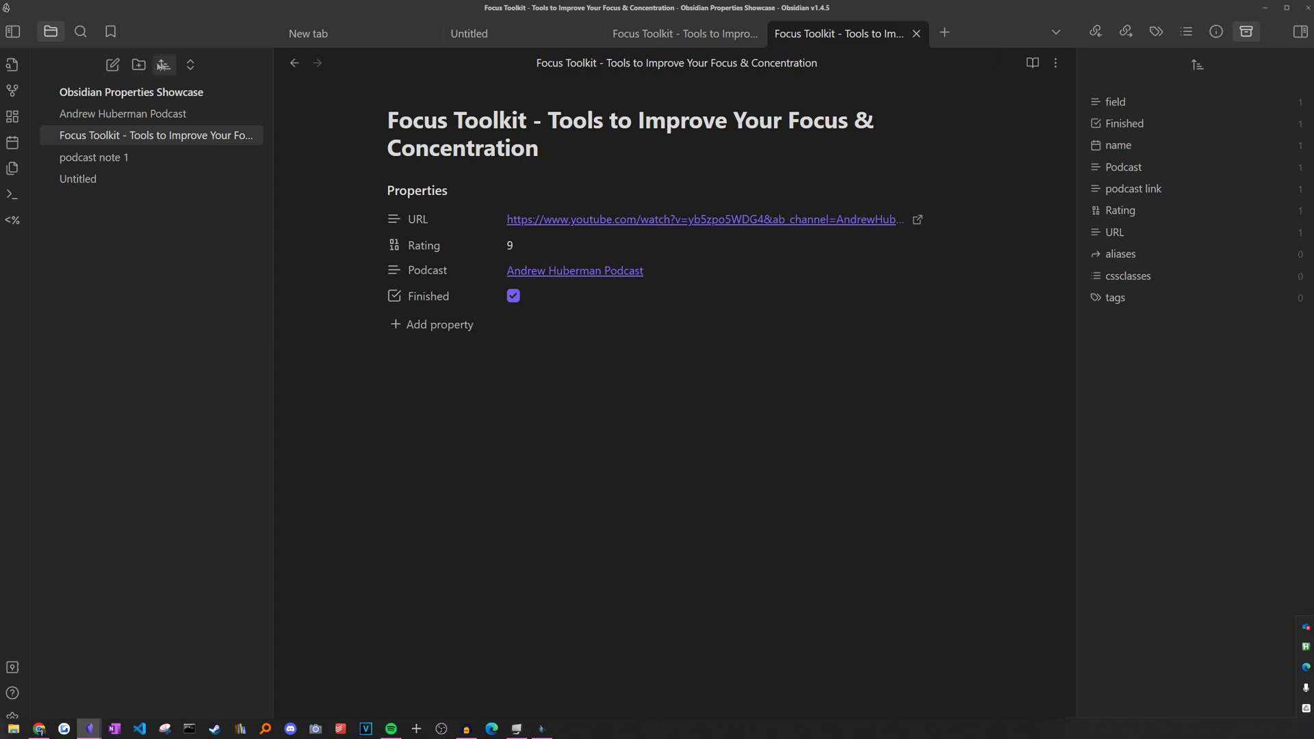
Create a Templates folder containing a new note titled 'Podcast Episode Template'
{"action": "left_click", "coordinate": [138, 65]}
{"action": "type", "text": "Templates"}
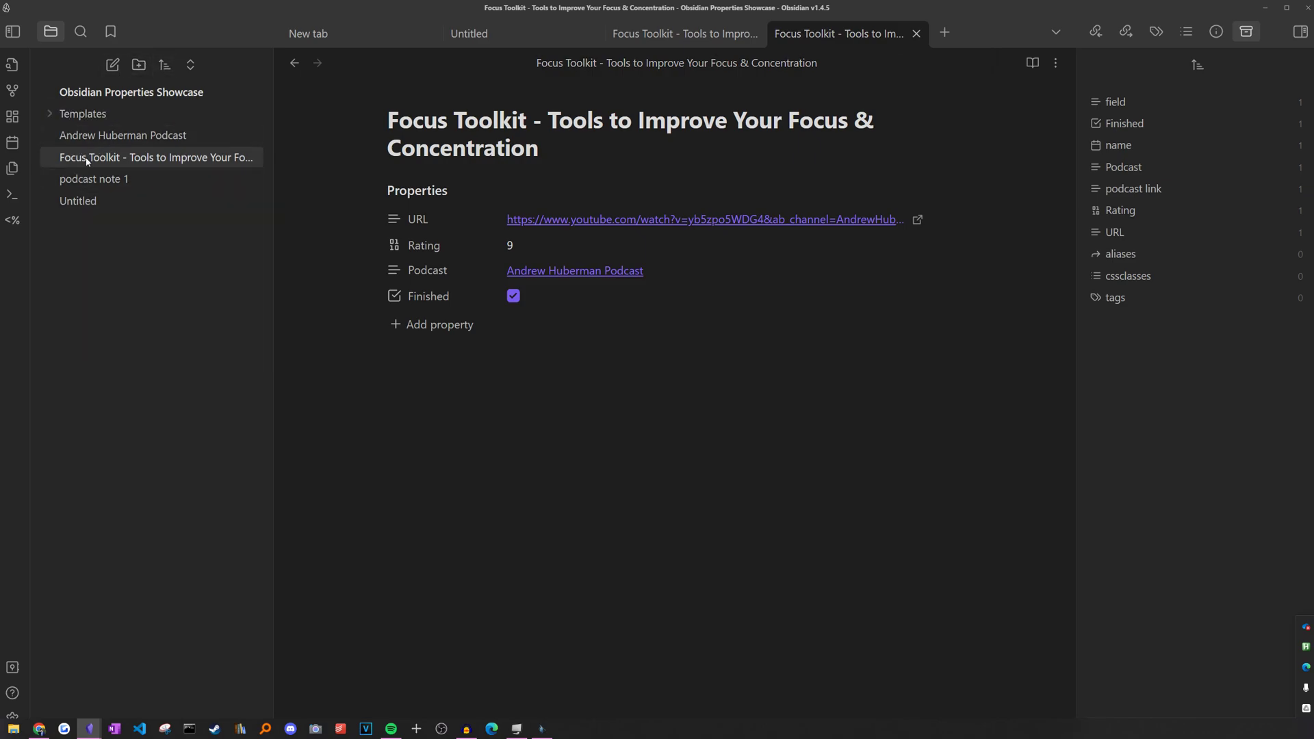
{"action": "right_click", "coordinate": [117, 115]}
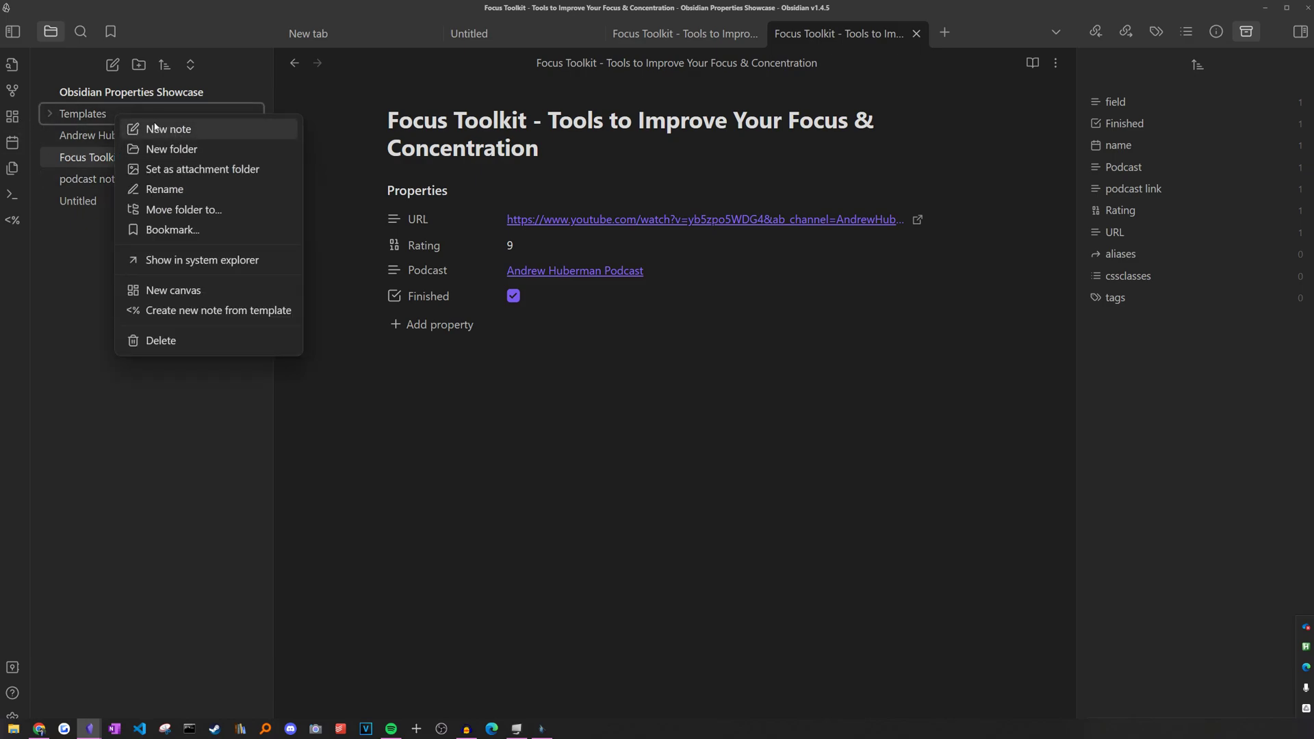
{"action": "left_click", "coordinate": [174, 130]}
{"action": "type", "text": "P"}
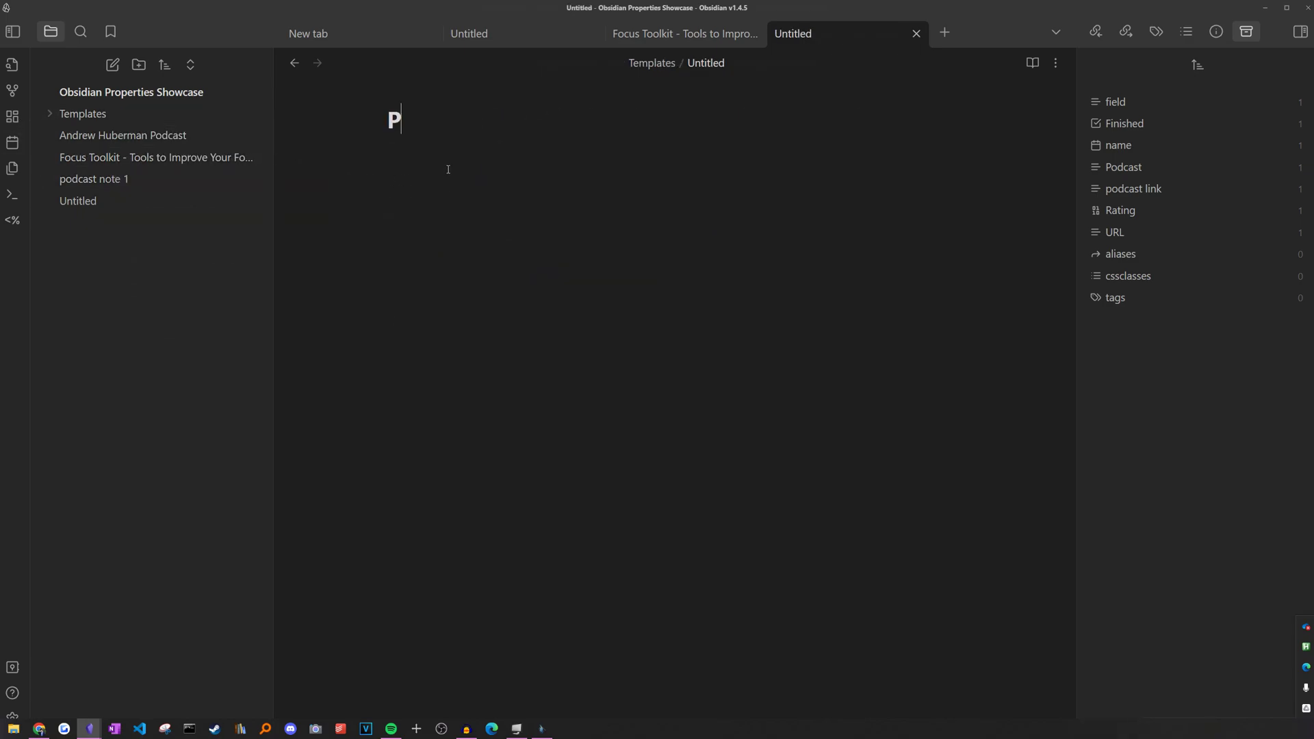
{"action": "type", "text": "odcast Episode Template"}
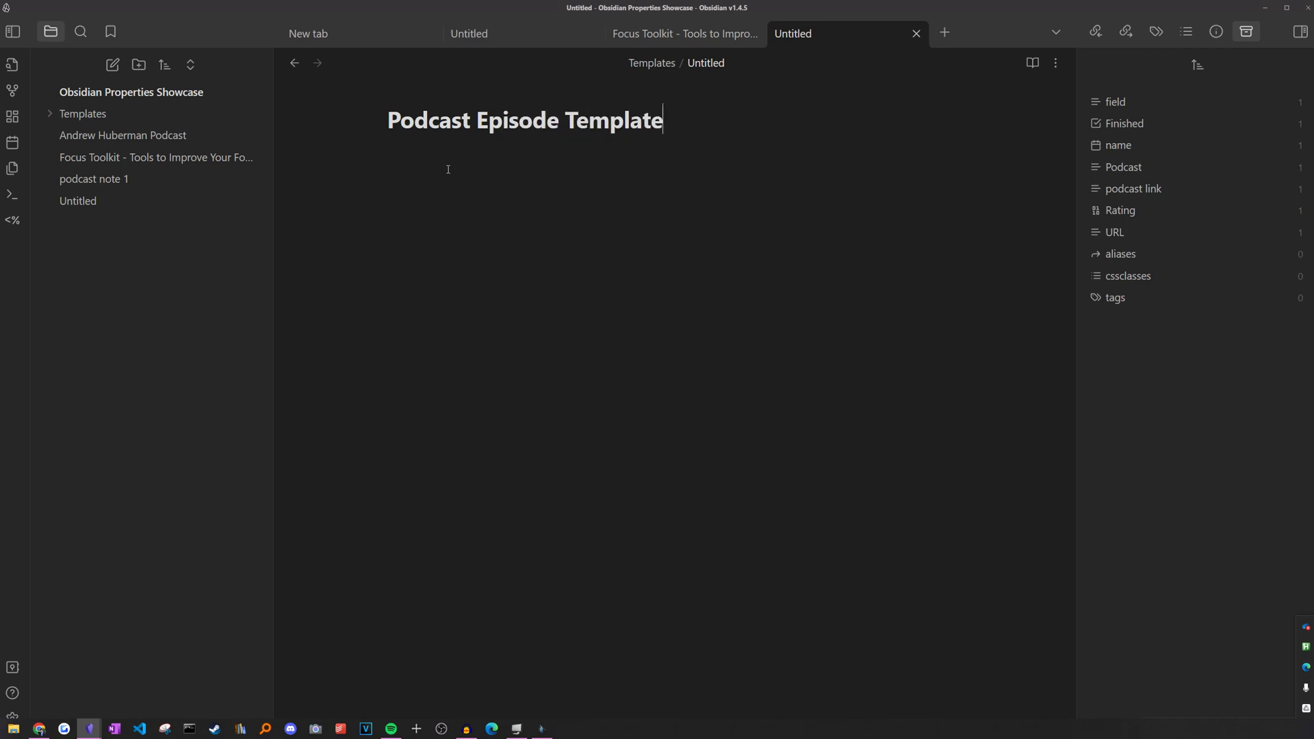
{"action": "key", "text": "Return"}
Give the template note empty URL, Podcast, Rating and Finished properties
{"action": "key", "text": "ctrl+semicolon"}
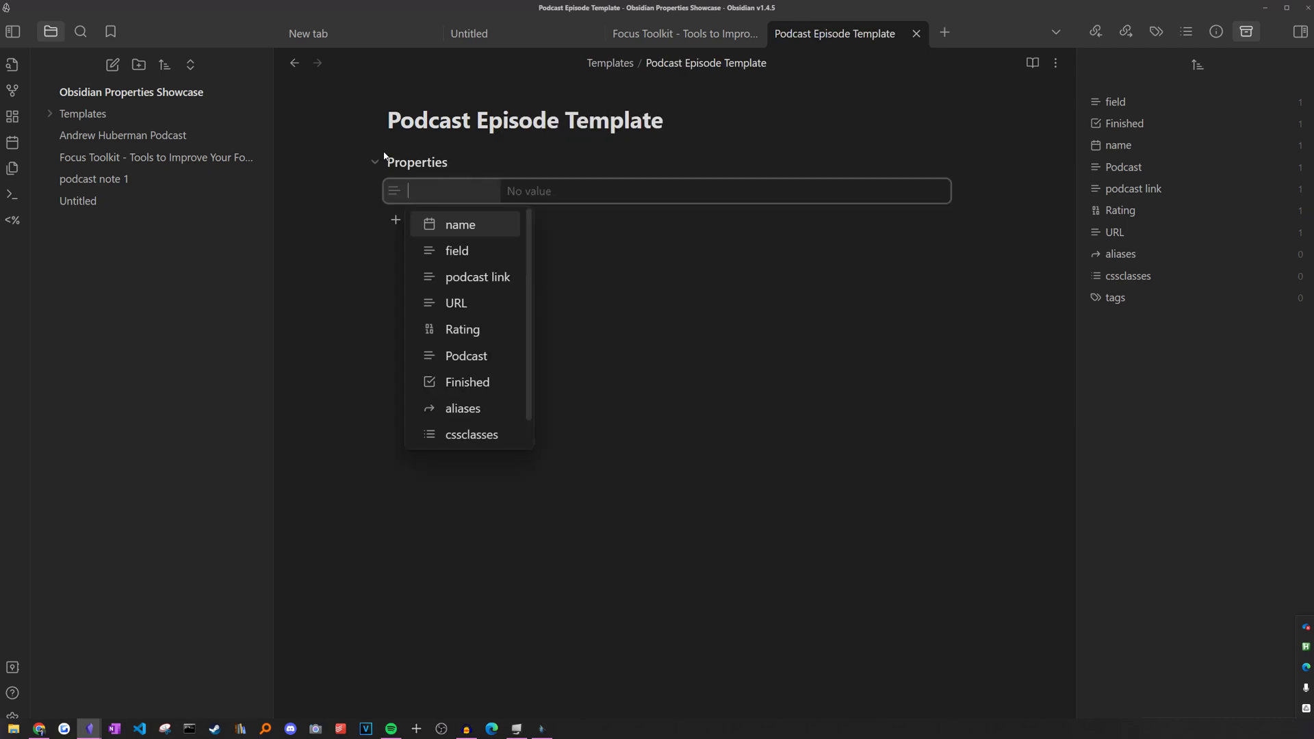
{"action": "type", "text": "URL"}
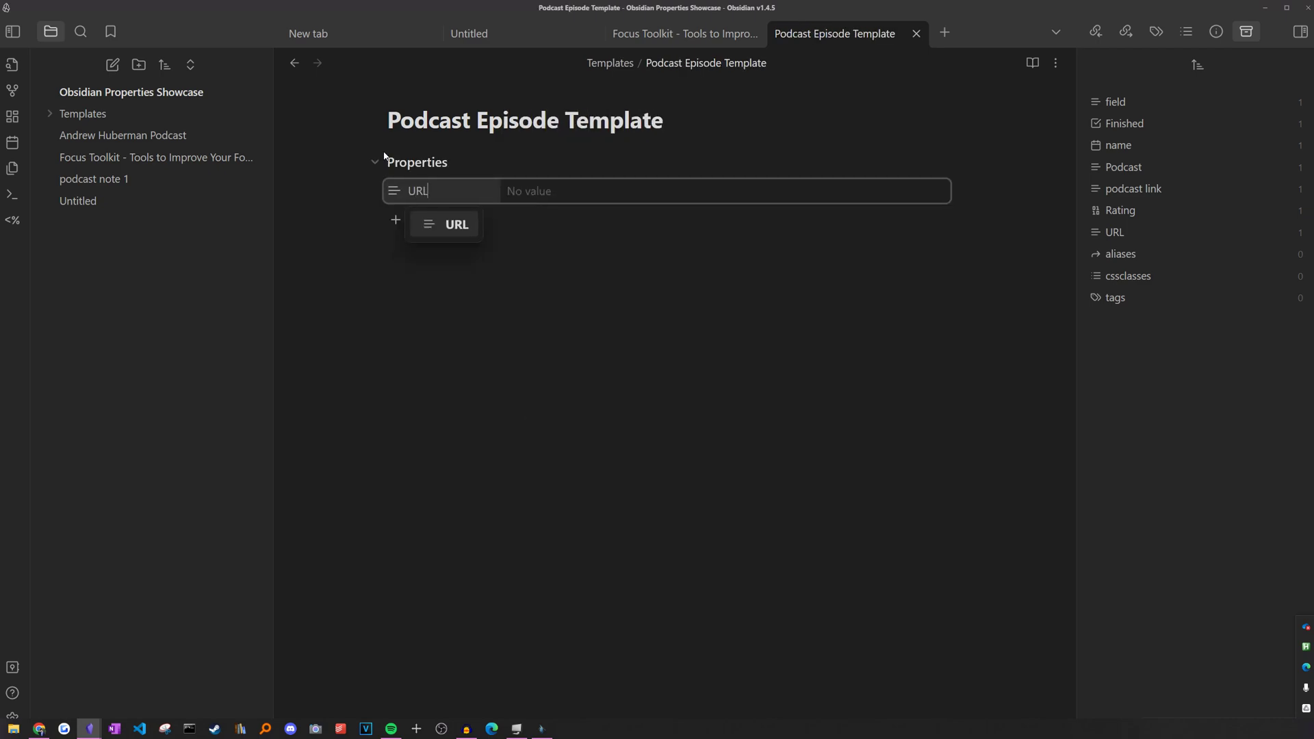
{"action": "key", "text": "Return"}
{"action": "left_click", "coordinate": [417, 219]}
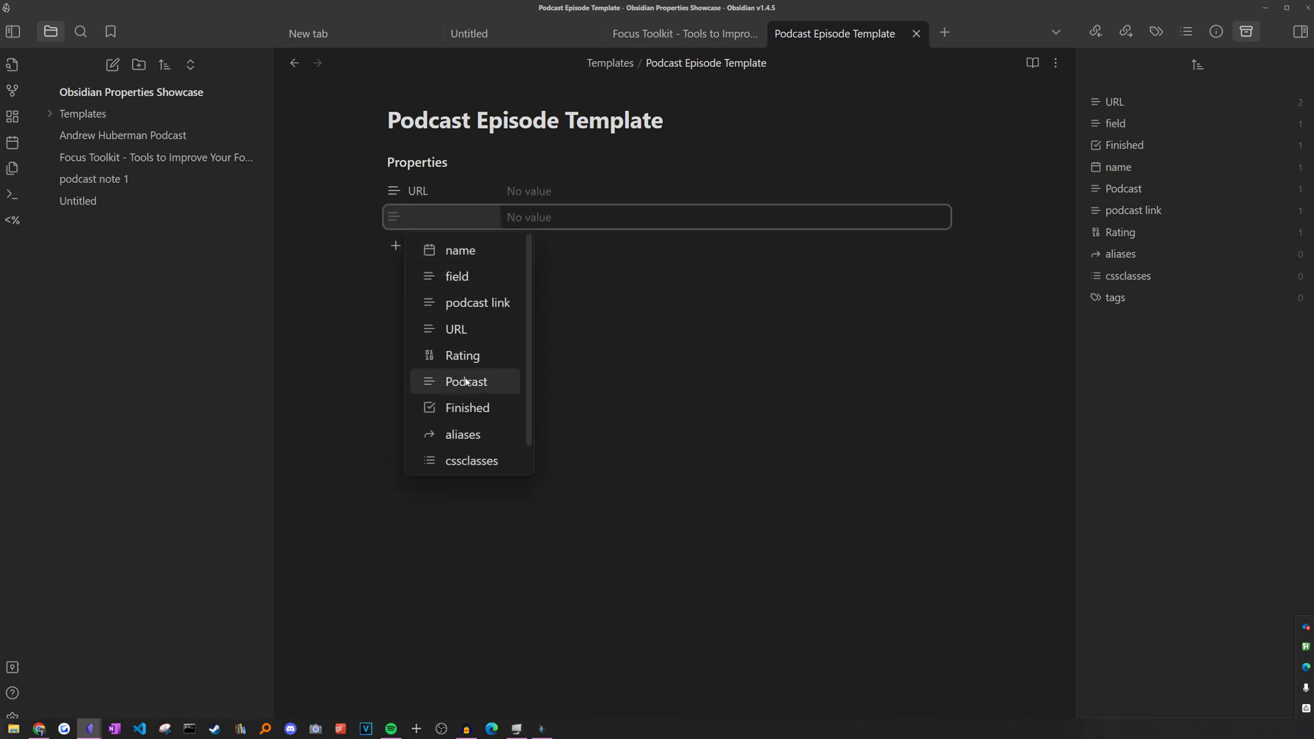
{"action": "left_click", "coordinate": [463, 381]}
{"action": "left_click", "coordinate": [428, 247]}
{"action": "left_click", "coordinate": [473, 396]}
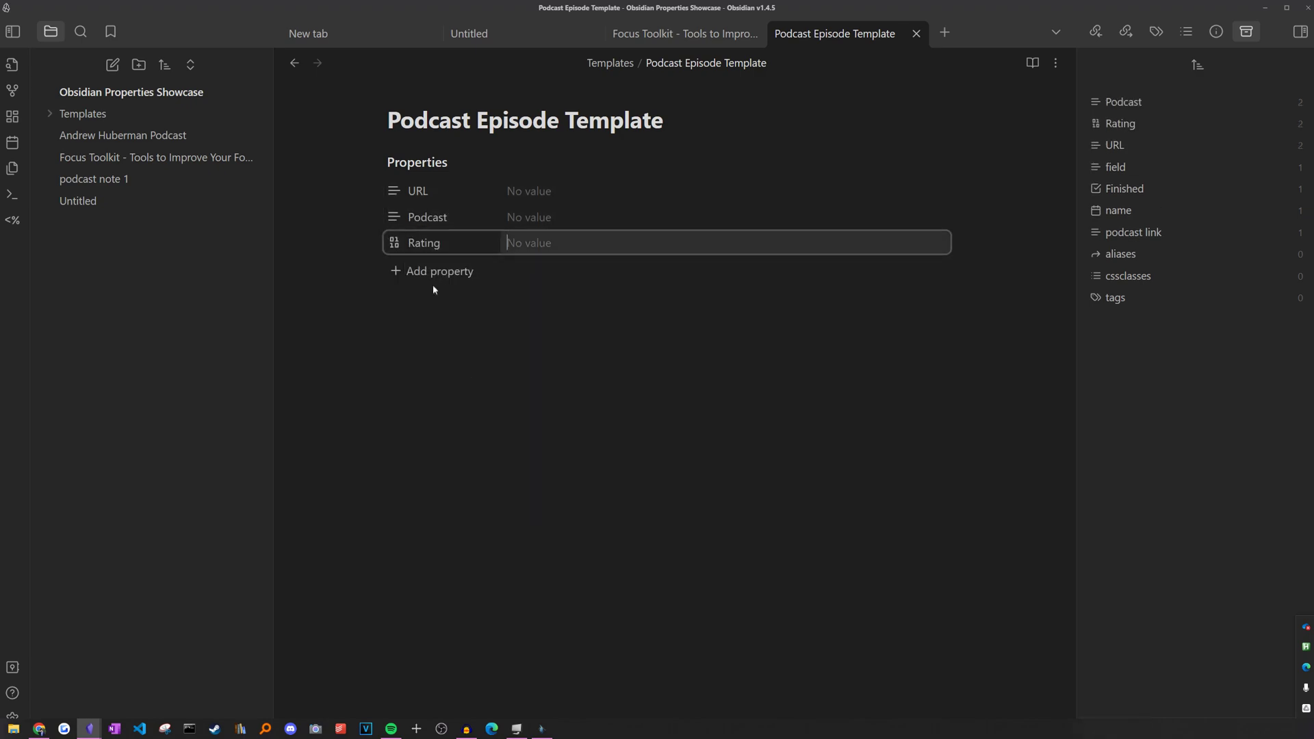
{"action": "left_click", "coordinate": [432, 274]}
{"action": "left_click", "coordinate": [464, 460]}
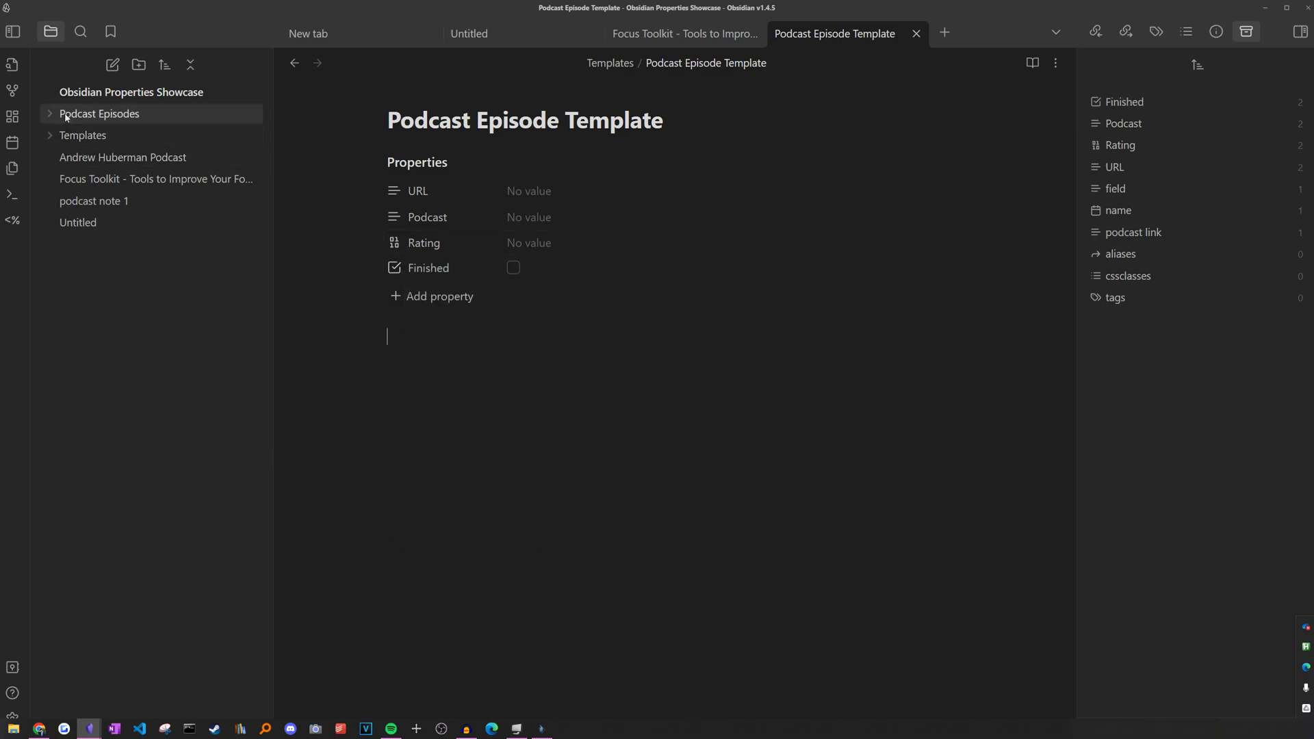
Expand the Podcast Episodes and Templates folders in the file explorer
{"action": "left_click", "coordinate": [63, 114]}
{"action": "left_click", "coordinate": [75, 135]}
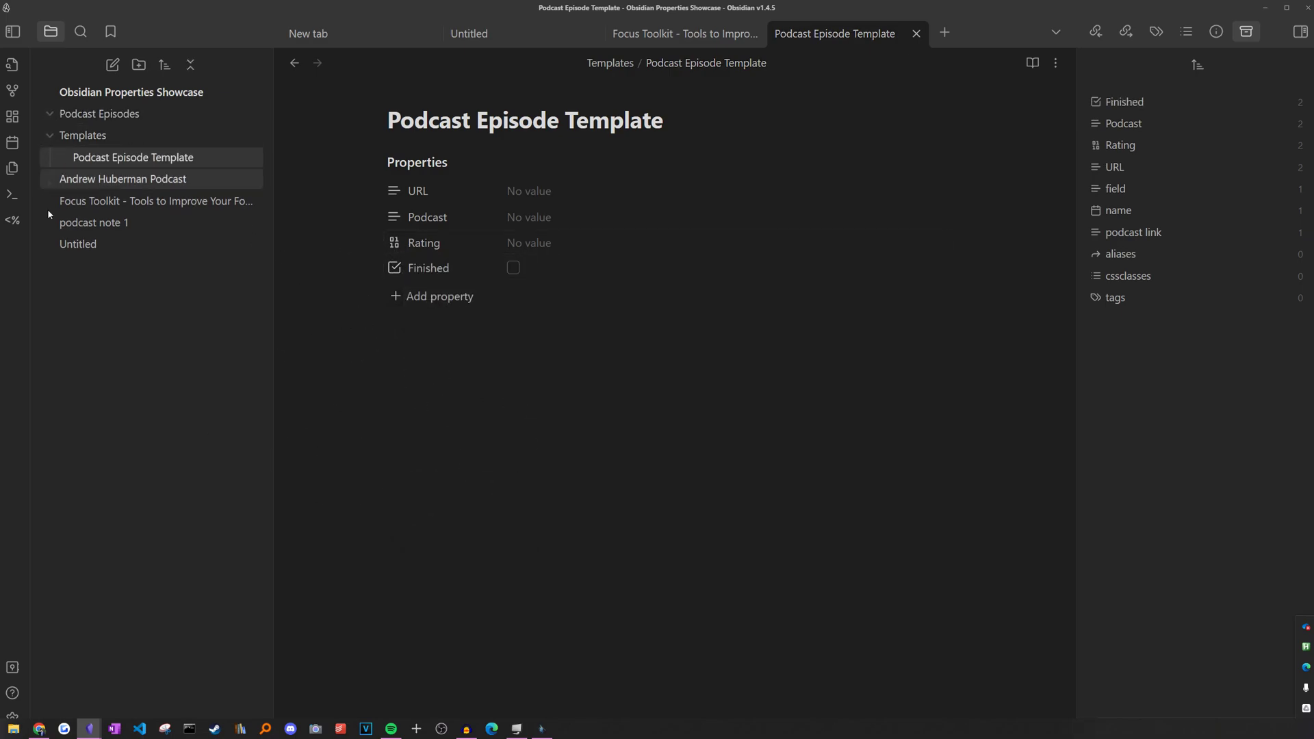
{"action": "left_click", "coordinate": [12, 715]}
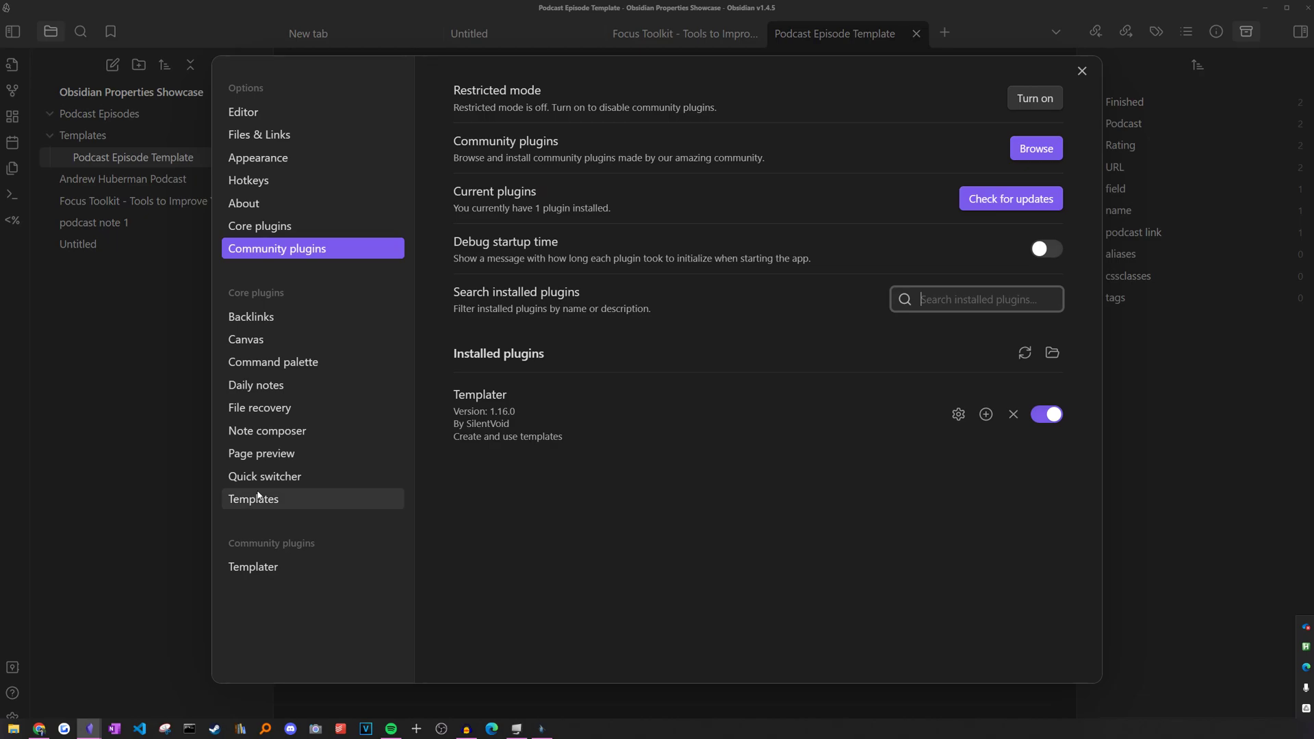
Set Templater's template folder to Templates and enable triggering on new file creation
{"action": "left_click", "coordinate": [257, 565]}
{"action": "left_click", "coordinate": [889, 148]}
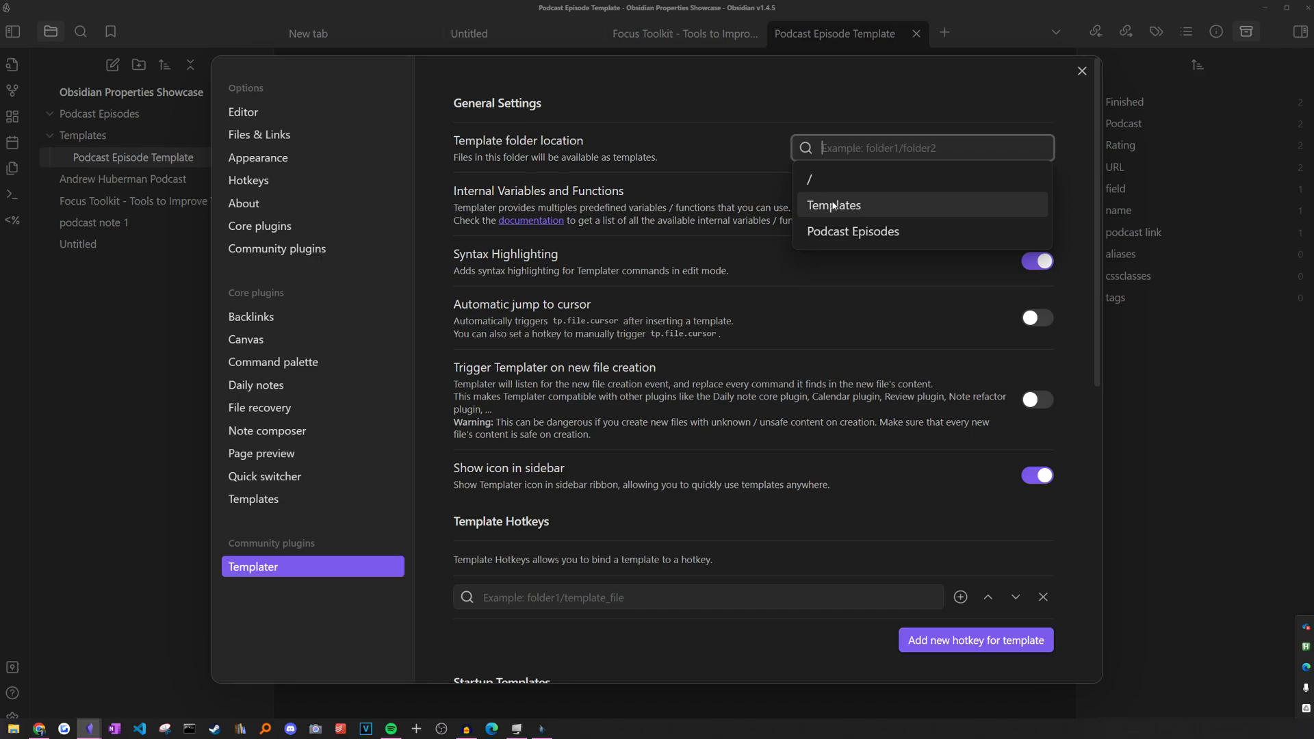
{"action": "left_click", "coordinate": [835, 205]}
{"action": "scroll", "coordinate": [756, 315], "scroll_direction": "down", "scroll_amount": 3}
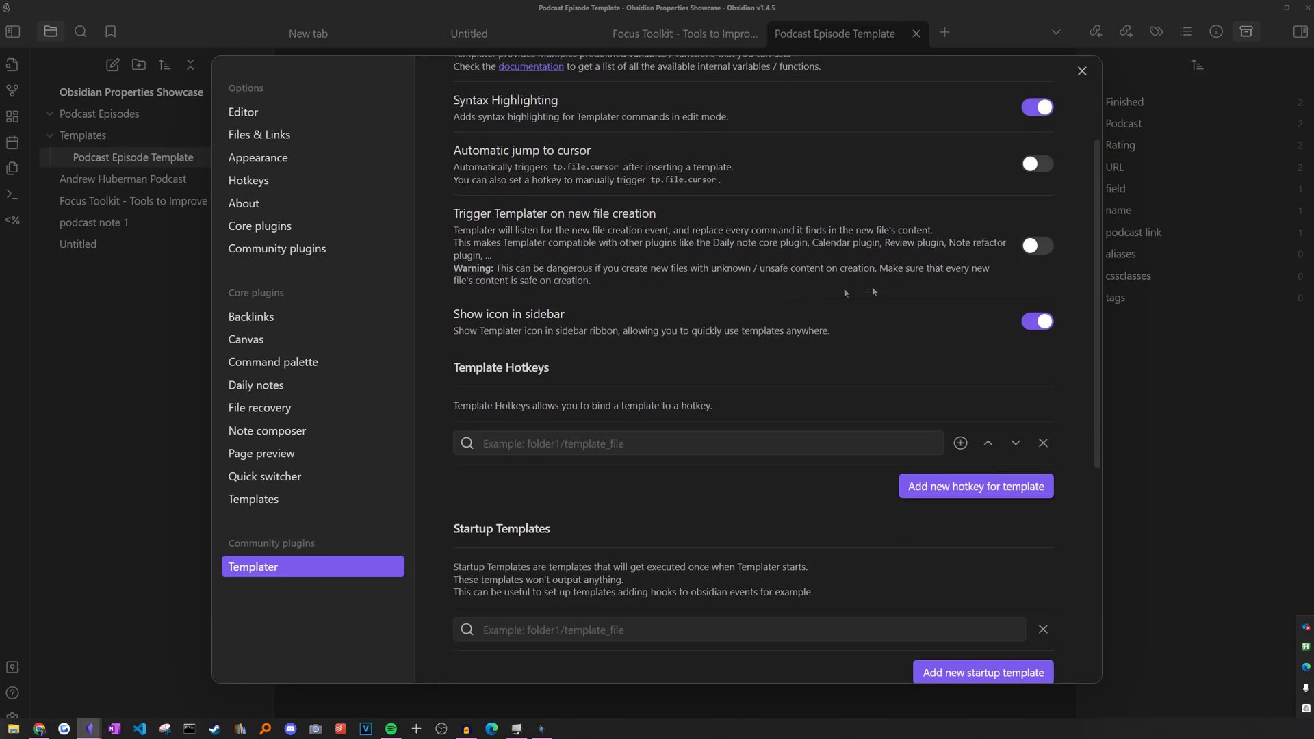
{"action": "left_click", "coordinate": [1036, 246]}
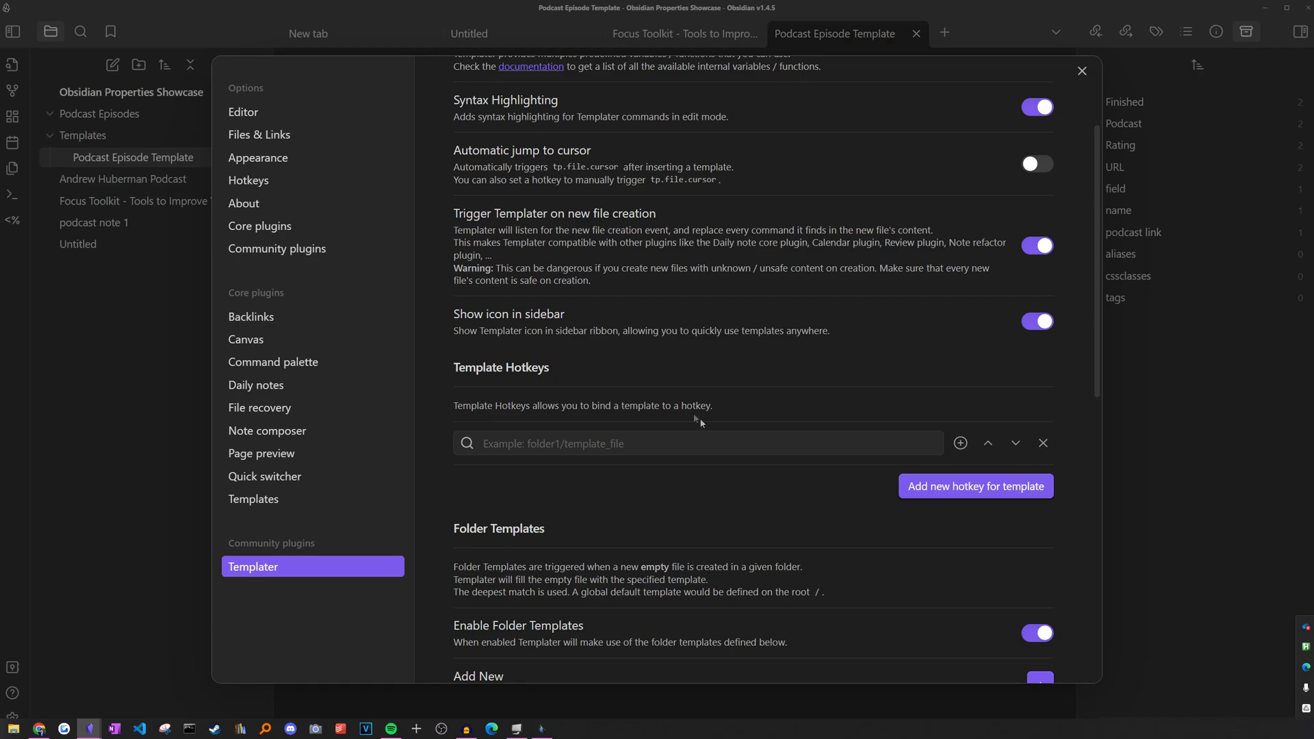
Add a folder template pairing Podcast Episodes with Templates/Podcast Episode Template.md
{"action": "scroll", "coordinate": [457, 404], "scroll_direction": "down", "scroll_amount": 2}
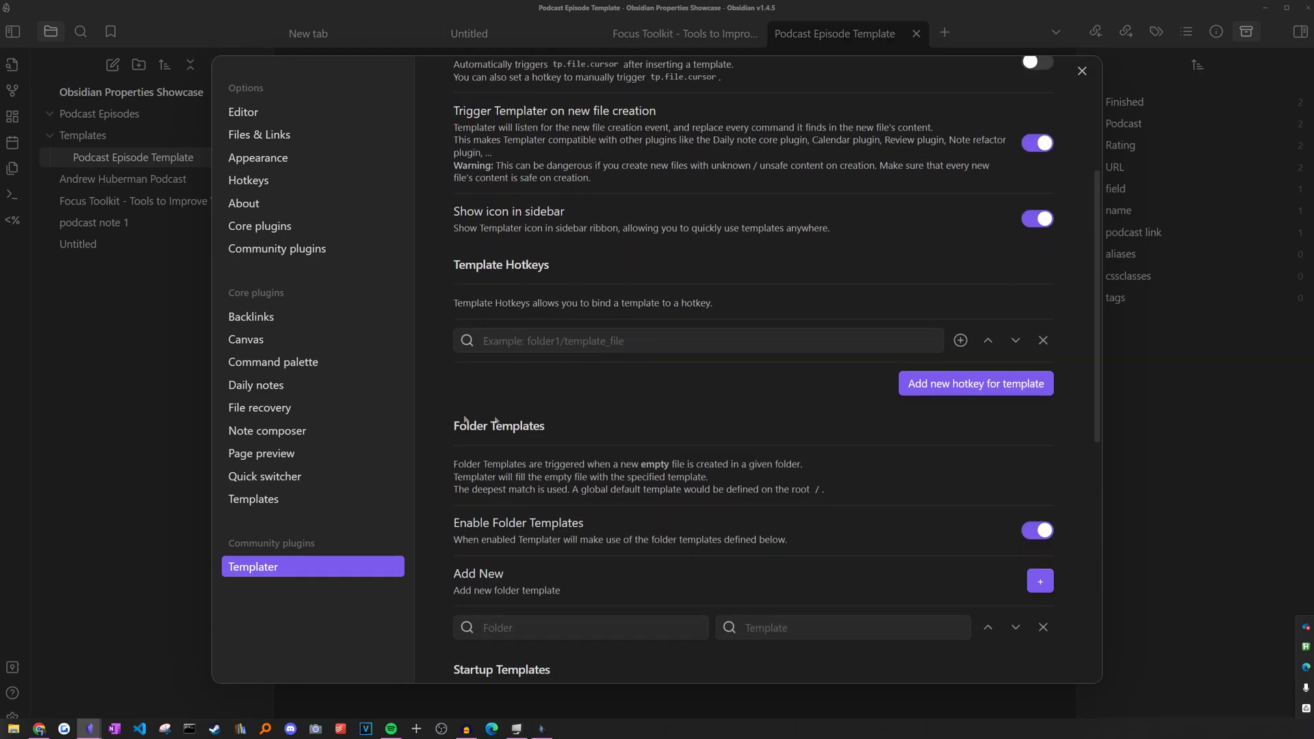
{"action": "scroll", "coordinate": [470, 381], "scroll_direction": "down", "scroll_amount": 2}
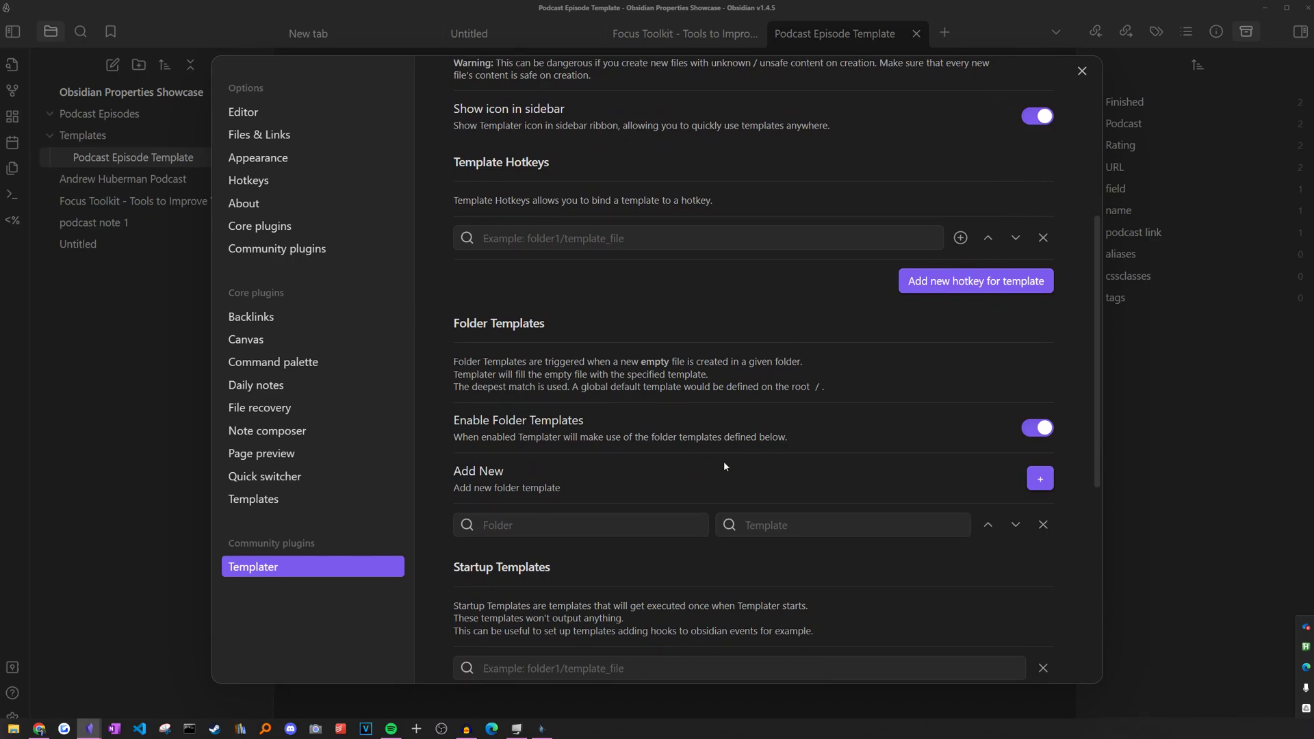
{"action": "left_click", "coordinate": [513, 525]}
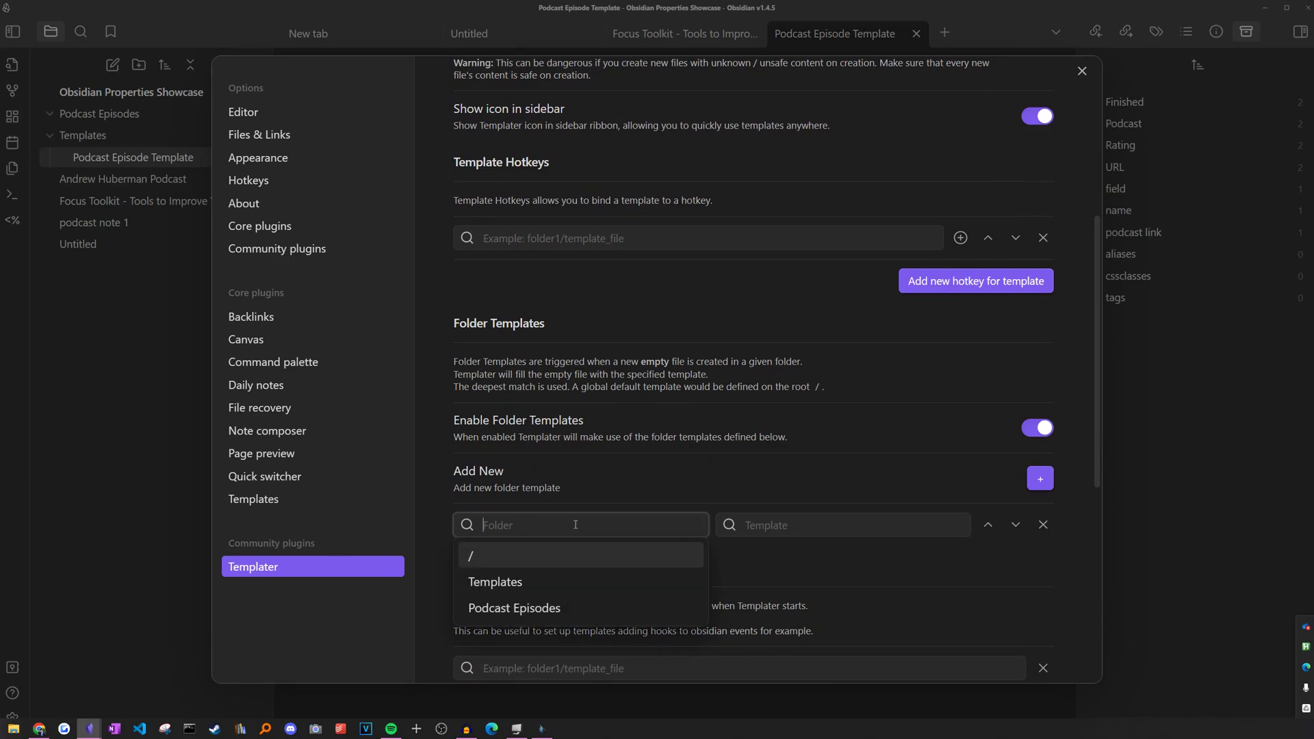
{"action": "left_click", "coordinate": [617, 607]}
{"action": "left_click", "coordinate": [812, 523]}
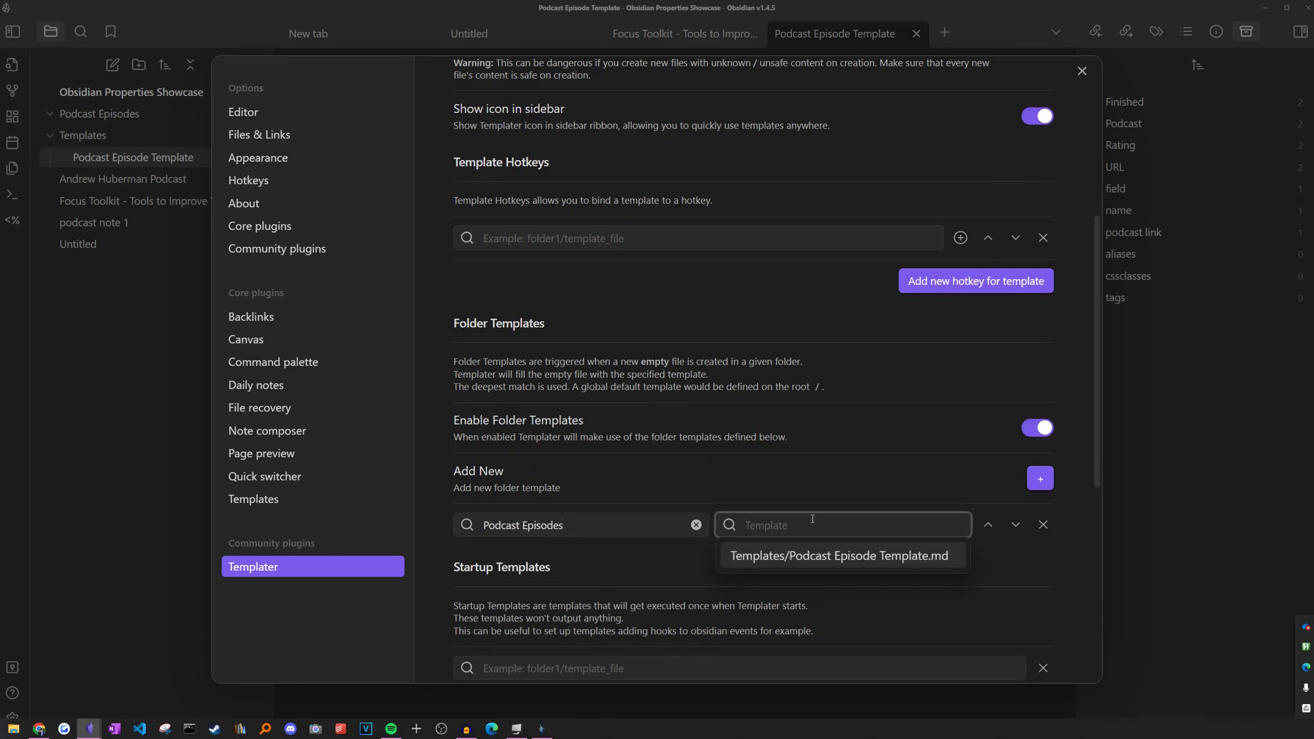
{"action": "left_click", "coordinate": [843, 557]}
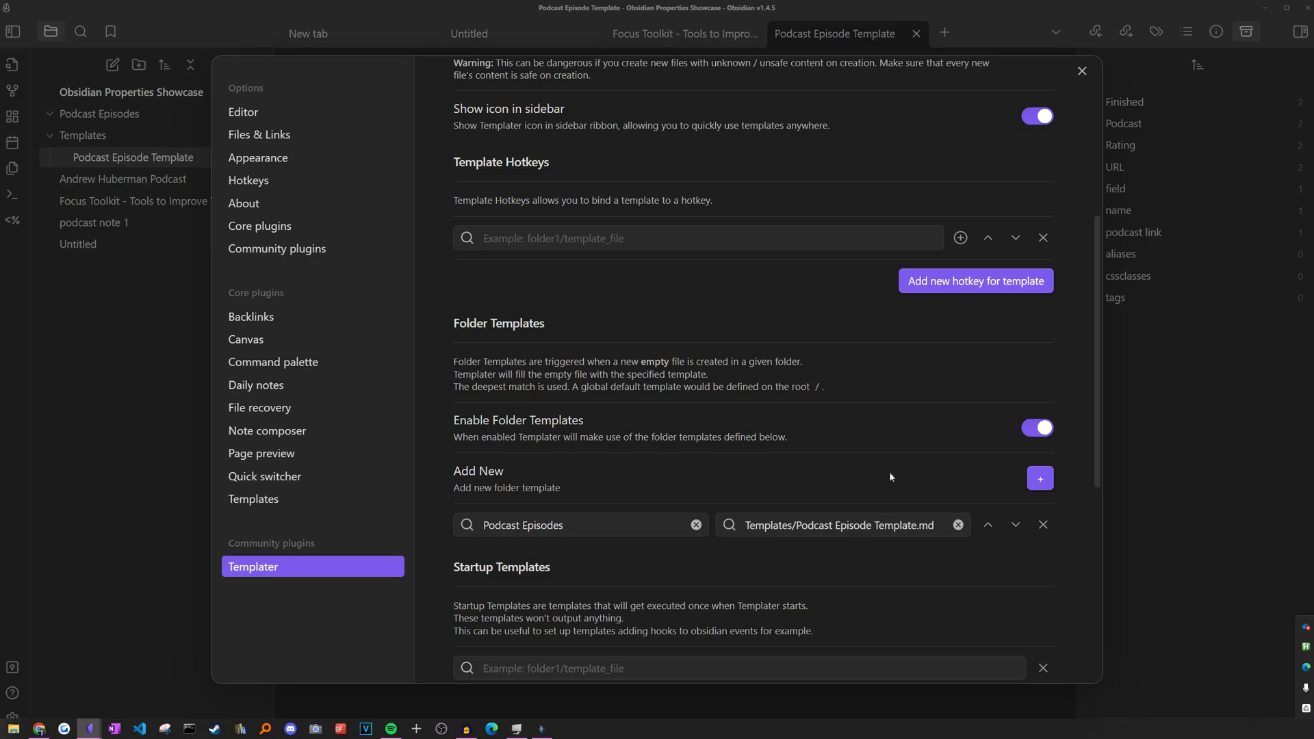
{"action": "scroll", "coordinate": [890, 477], "scroll_direction": "down", "scroll_amount": 1}
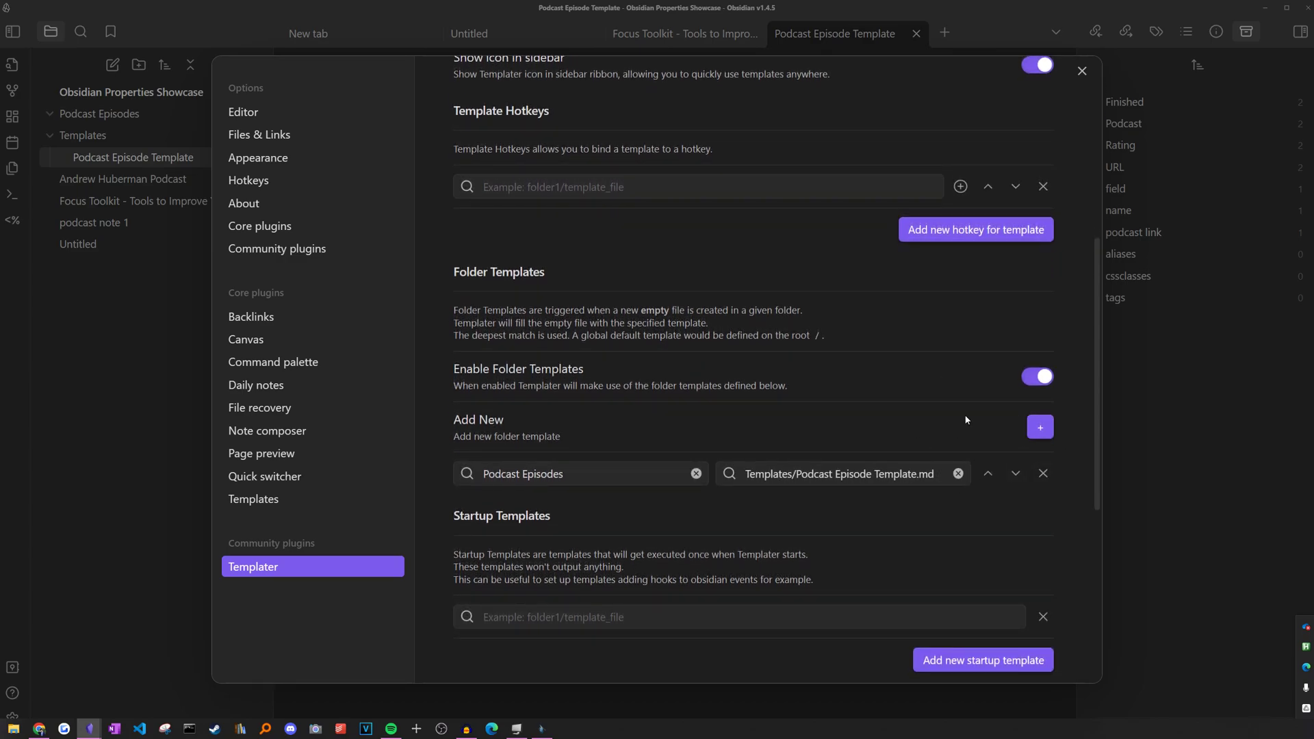
{"action": "left_click", "coordinate": [1081, 73]}
Create a note titled 'Another Podcast Episode' inside the Podcast Episodes folder
{"action": "right_click", "coordinate": [137, 115]}
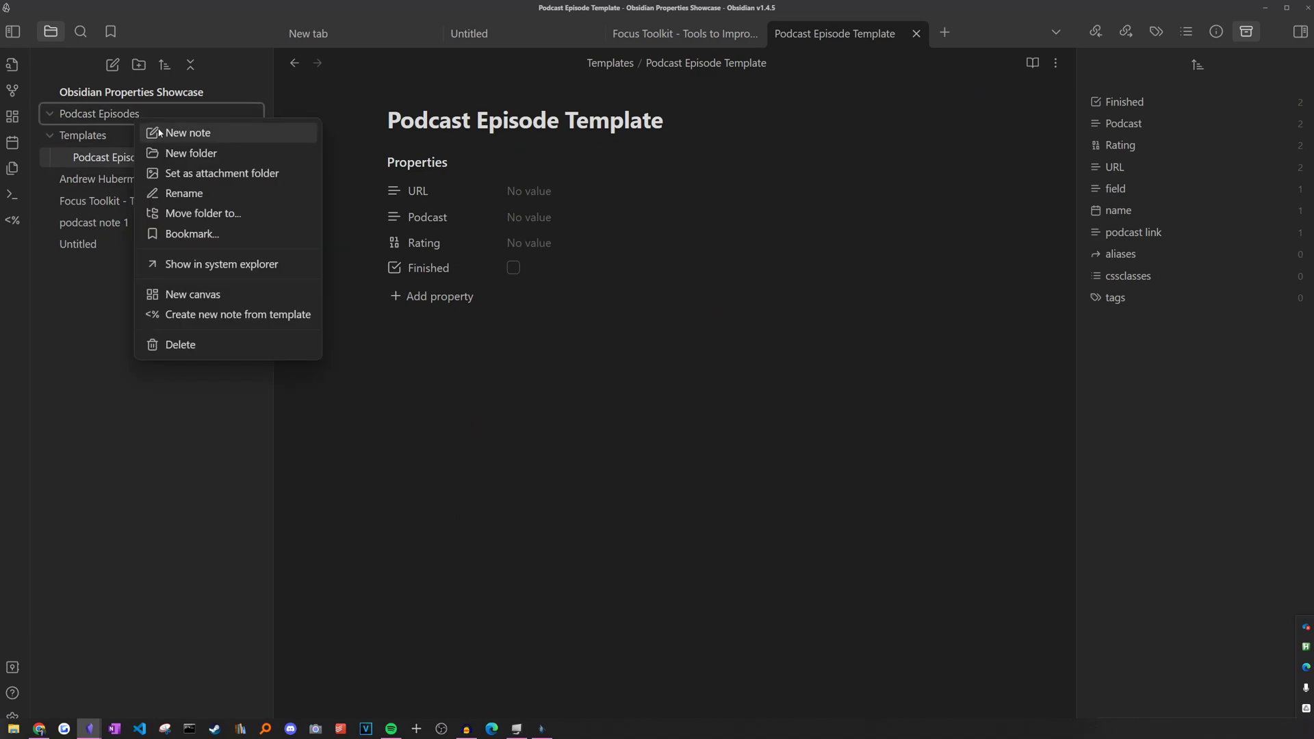
{"action": "left_click", "coordinate": [160, 133]}
{"action": "type", "text": "A"}
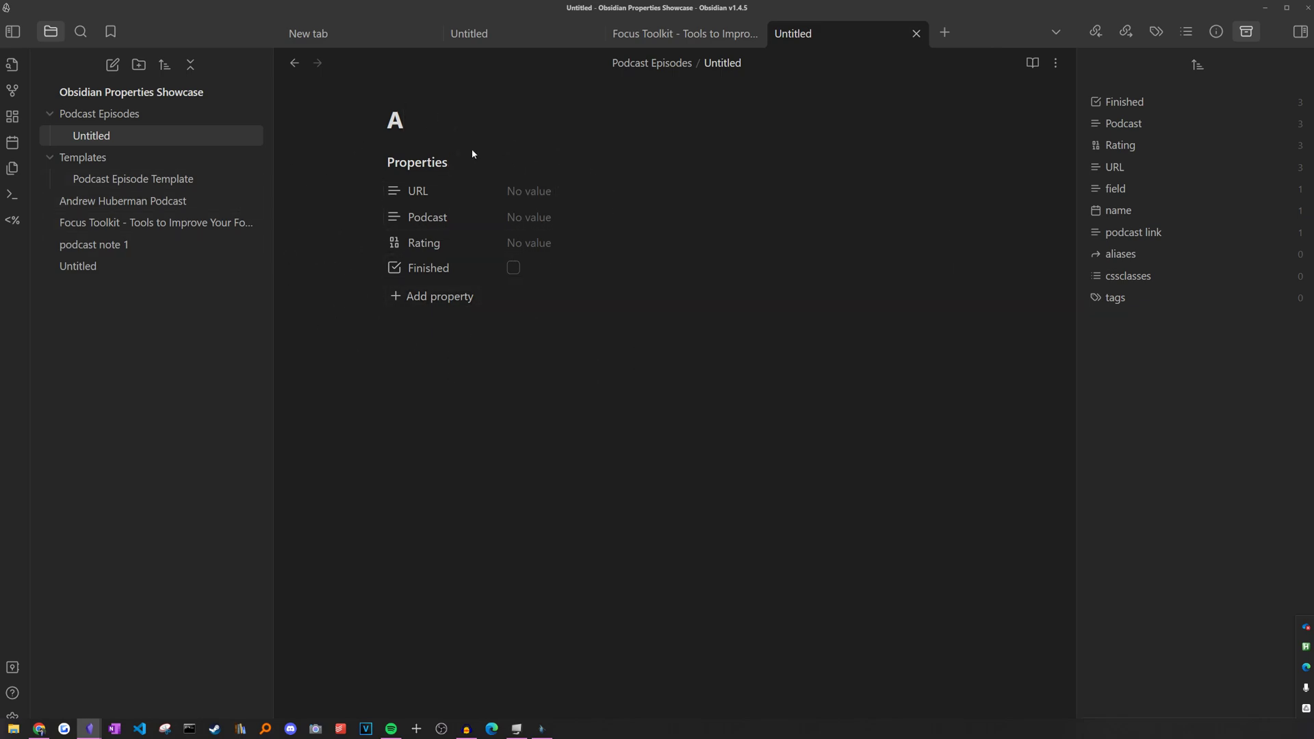
{"action": "type", "text": "nother Podcast P"}
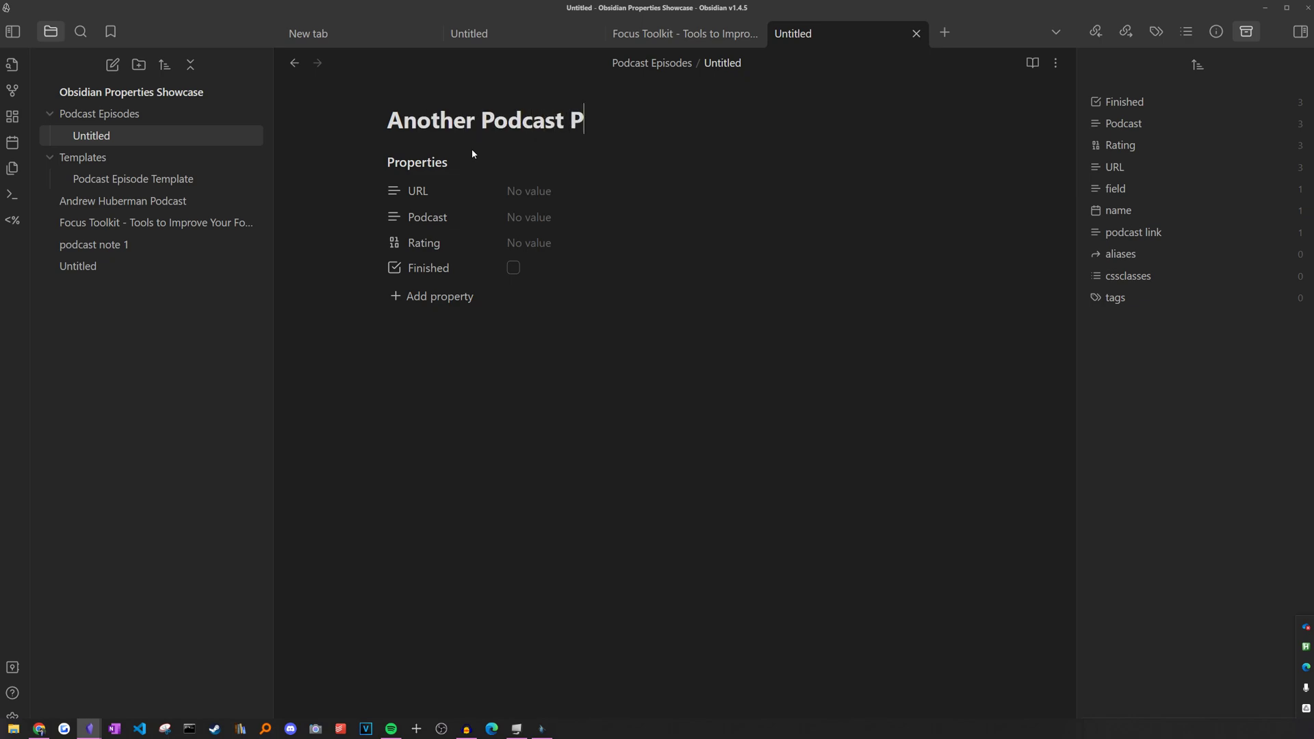
{"action": "key", "text": "BackSpace"}
{"action": "type", "text": "p"}
{"action": "key", "text": "BackSpace"}
{"action": "type", "text": "Episode"}
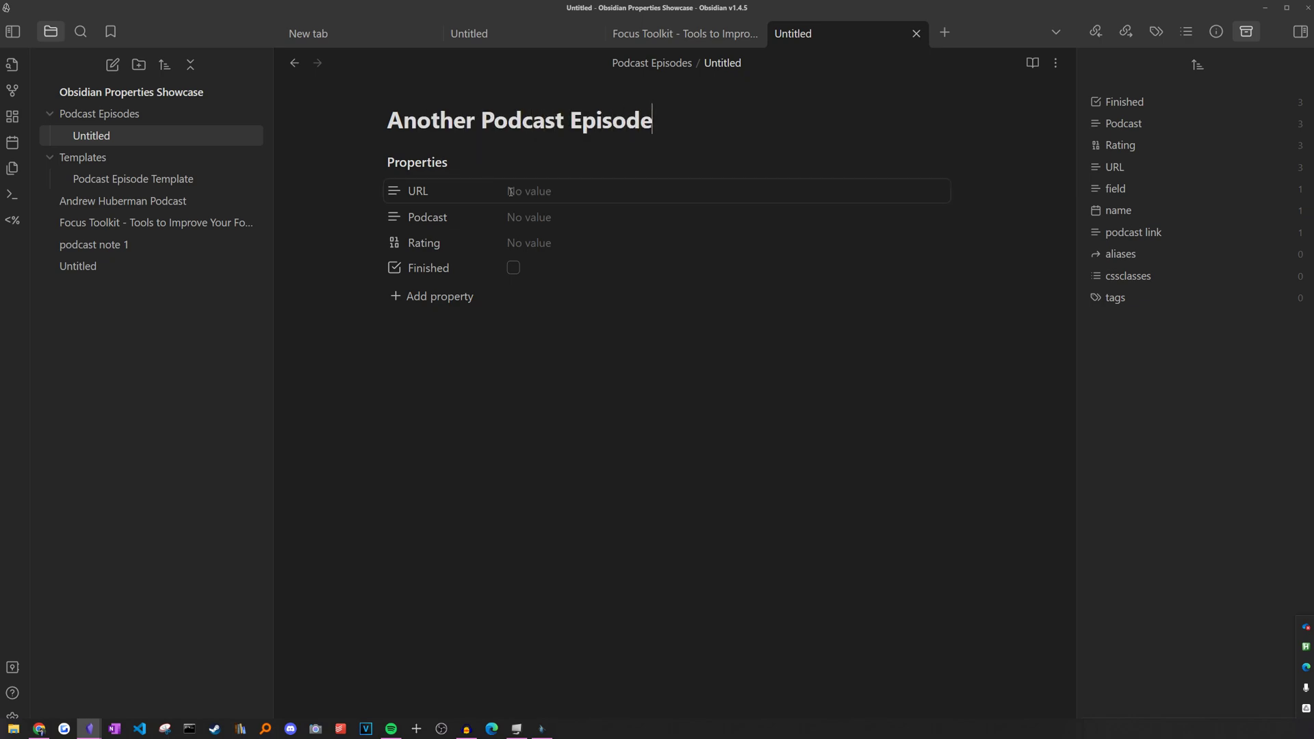
{"action": "key", "text": "Return"}
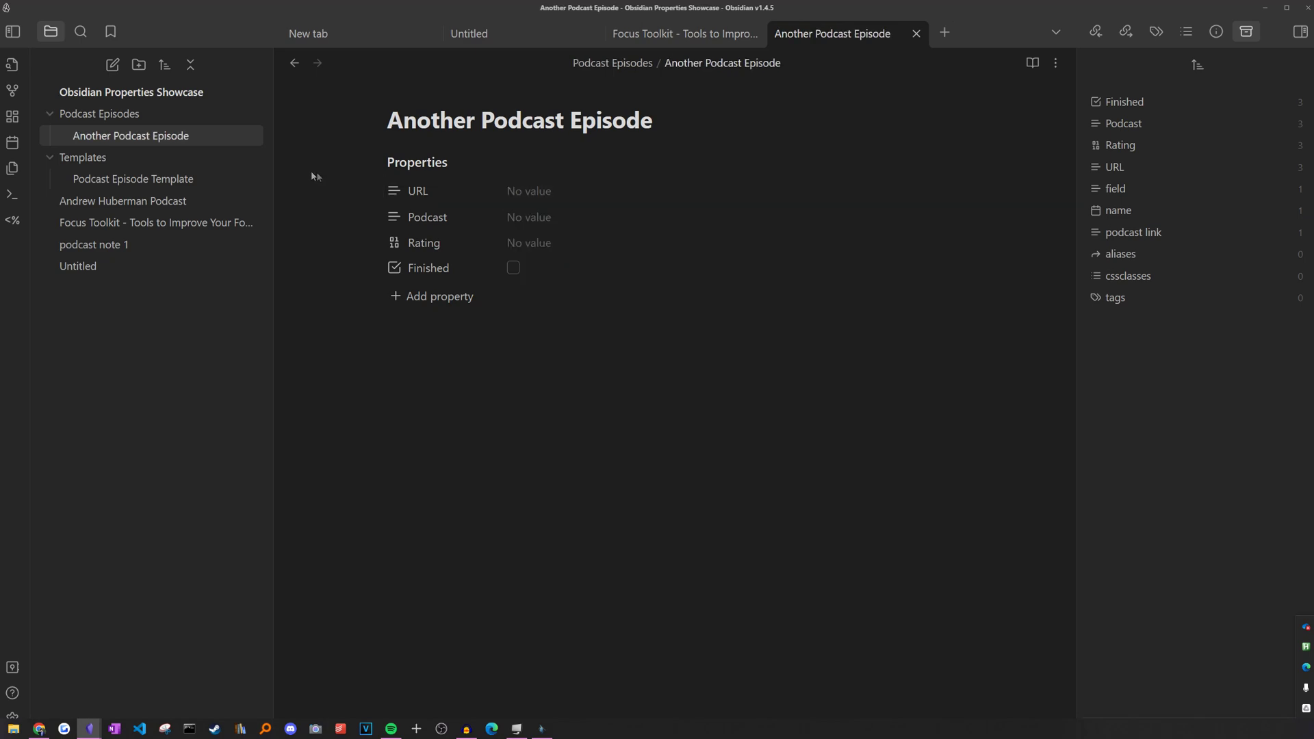
Link the Podcast property to the existing podcast note, leaving URL empty
{"action": "left_click", "coordinate": [561, 209]}
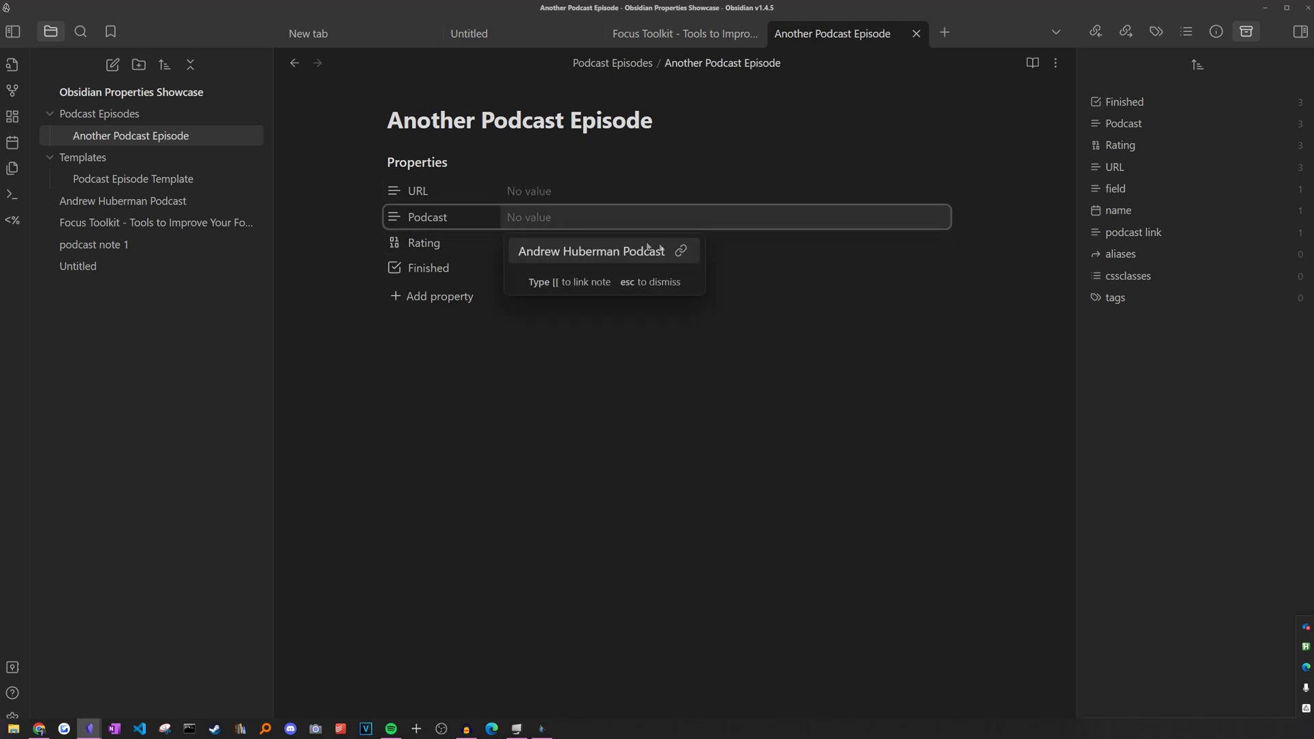
{"action": "left_click", "coordinate": [593, 252]}
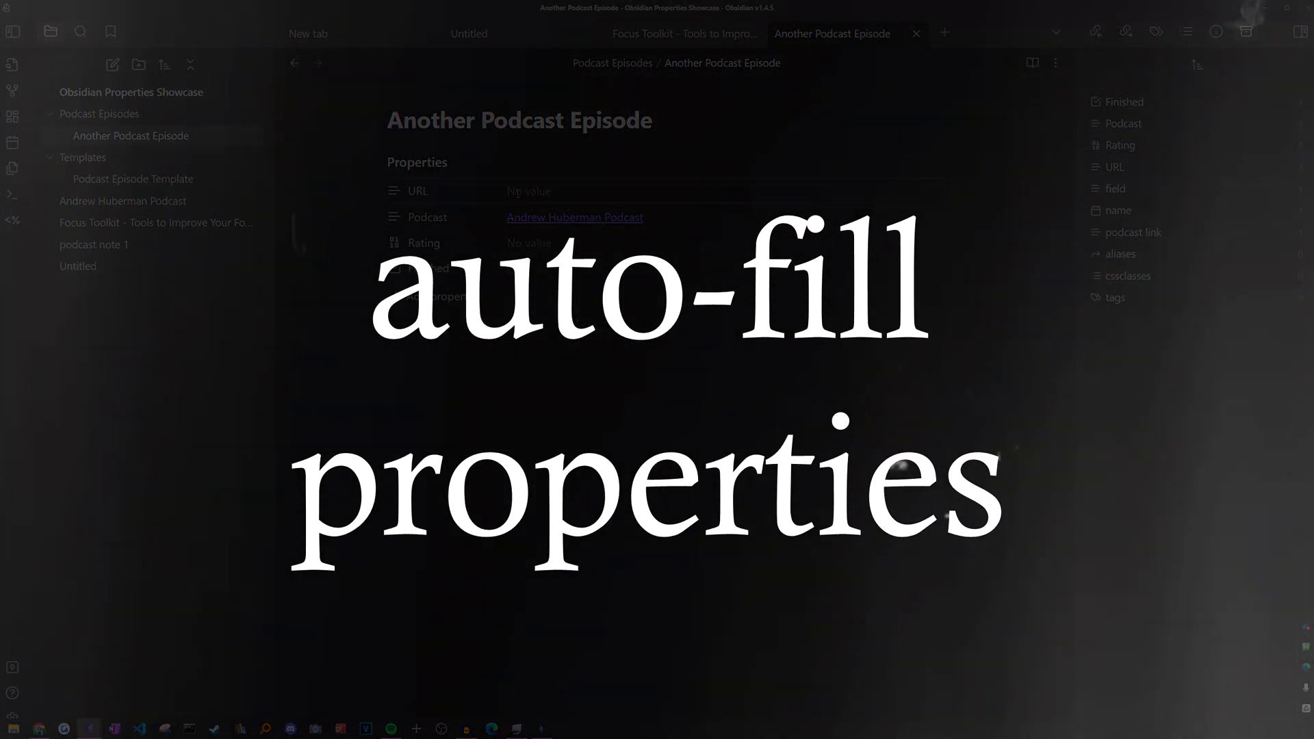
{"action": "left_click", "coordinate": [518, 192]}
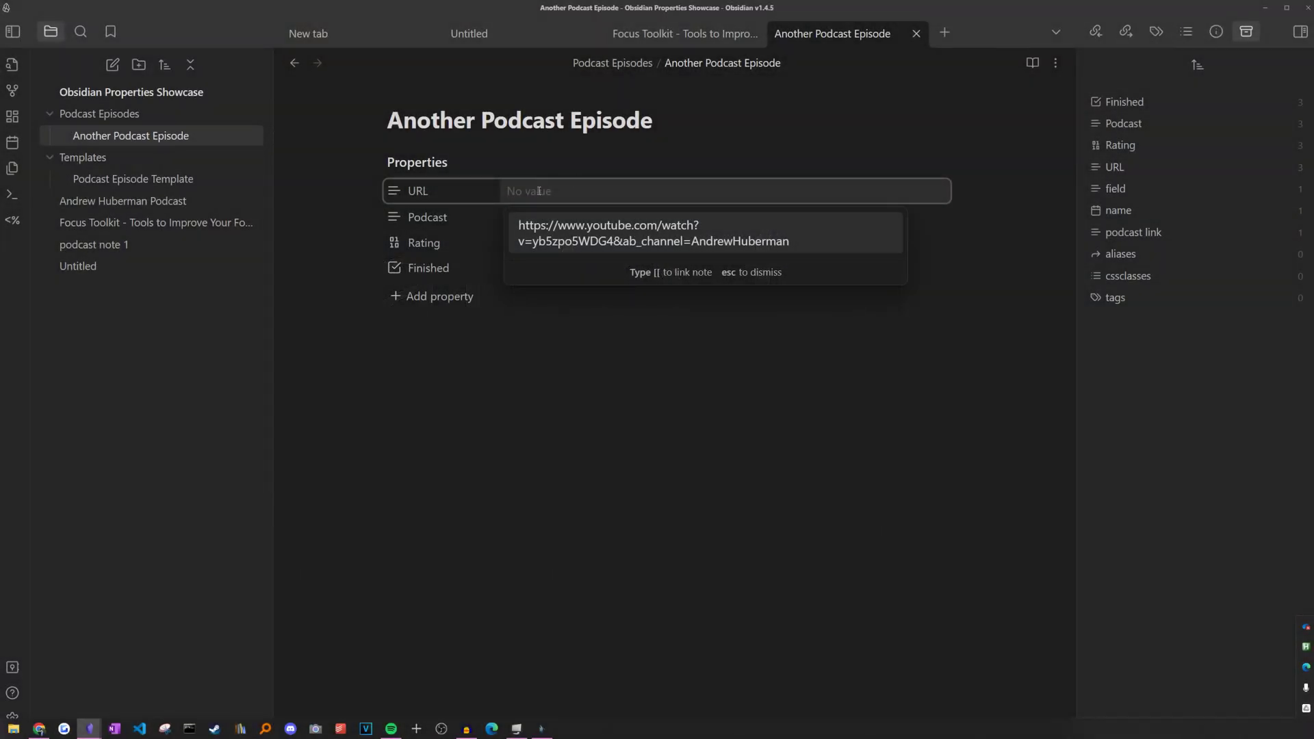
{"action": "left_click", "coordinate": [342, 207]}
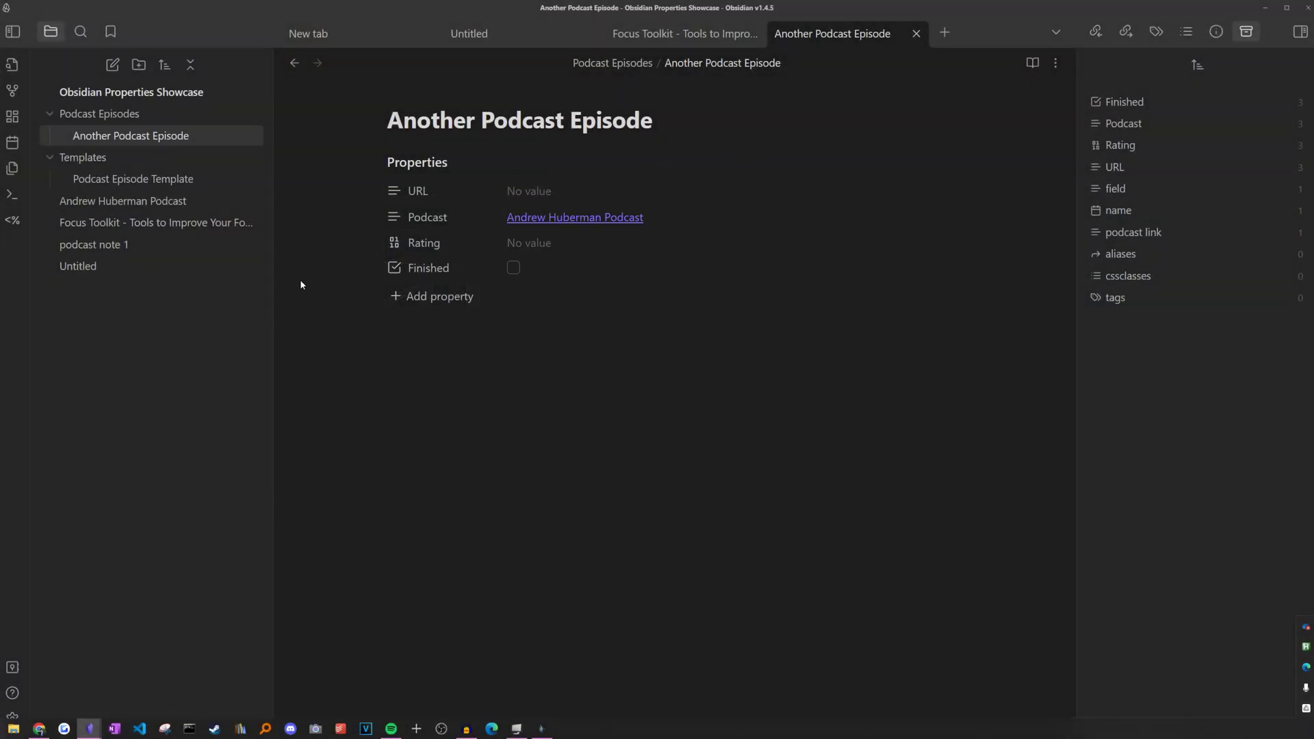
{"action": "key", "text": "ctrl+shift+n"}
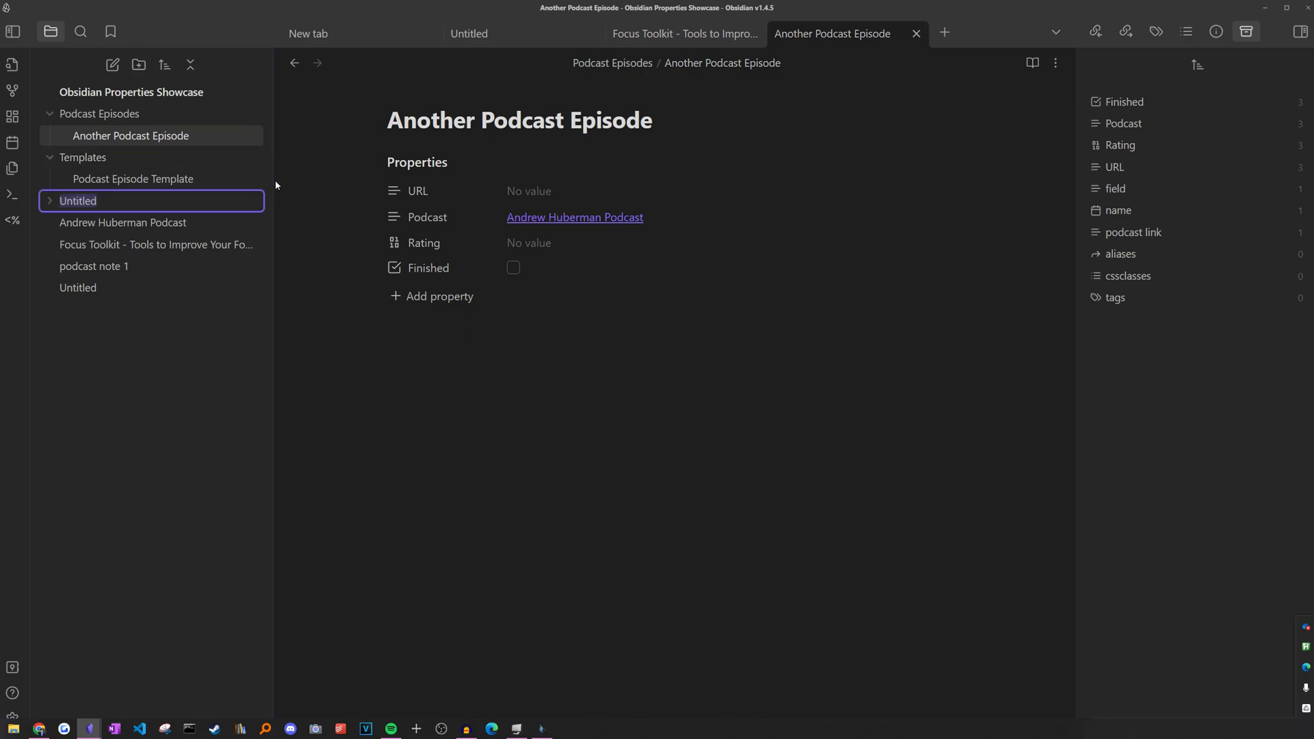
Create a Daily Notes folder containing a new note titled 2023-09-01
{"action": "type", "text": "Daily Notes"}
{"action": "key", "text": "Return"}
{"action": "right_click", "coordinate": [178, 107]}
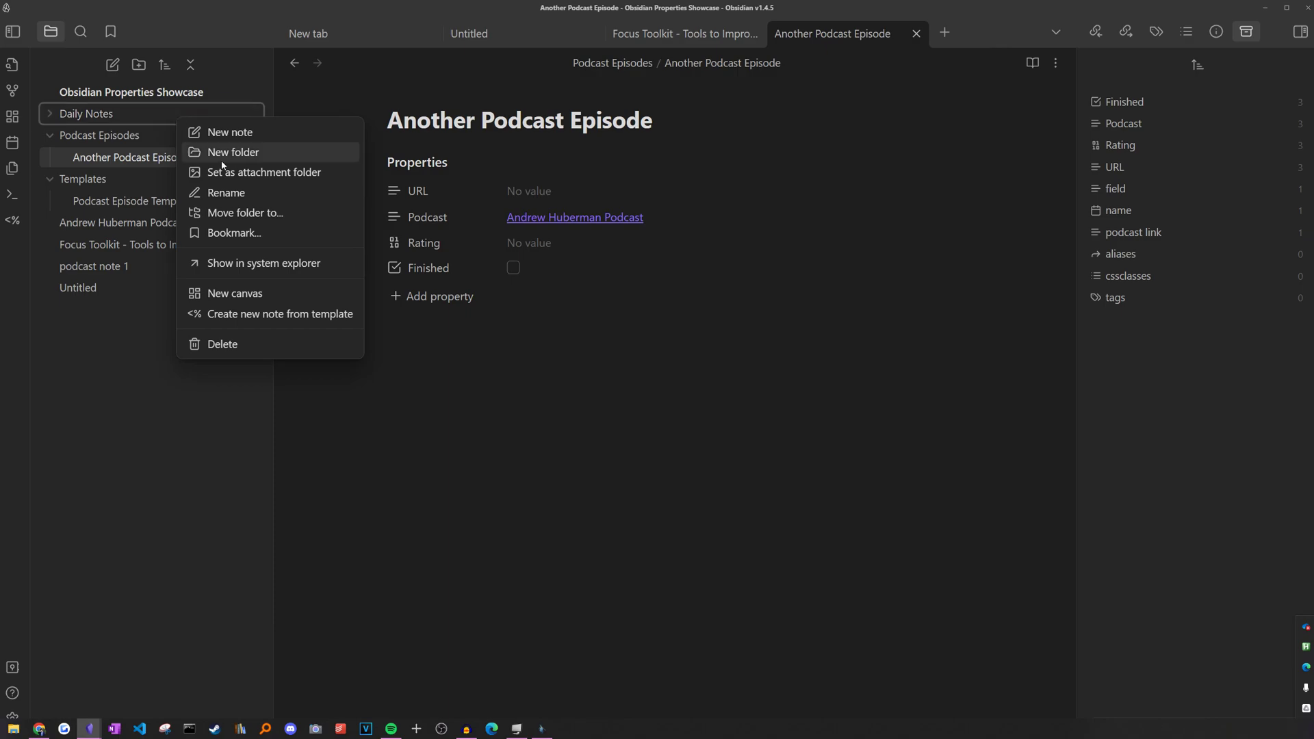
{"action": "left_click", "coordinate": [230, 130]}
{"action": "type", "text": "2023"}
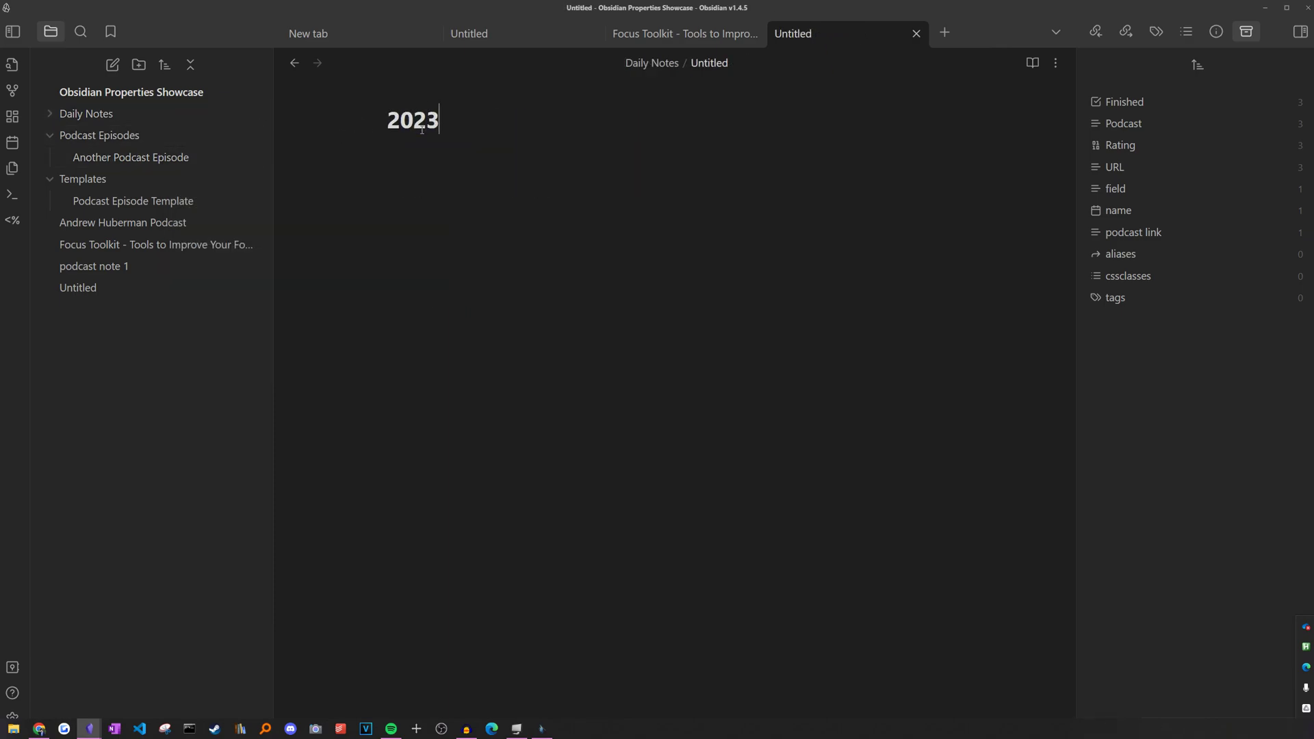
{"action": "type", "text": "-09-01"}
{"action": "key", "text": "Return"}
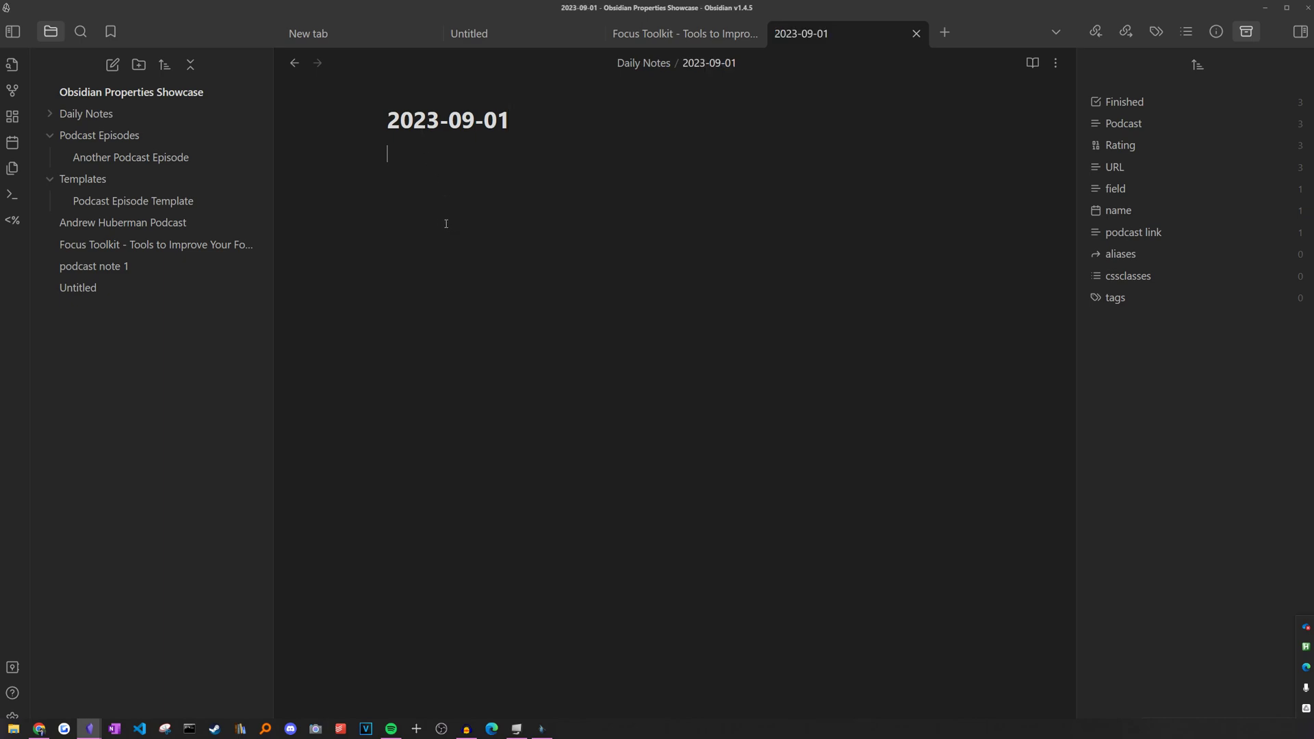
Add empty Summary, Rating and Week properties to the 2023-09-01 note
{"action": "key", "text": "ctrl+semicolon"}
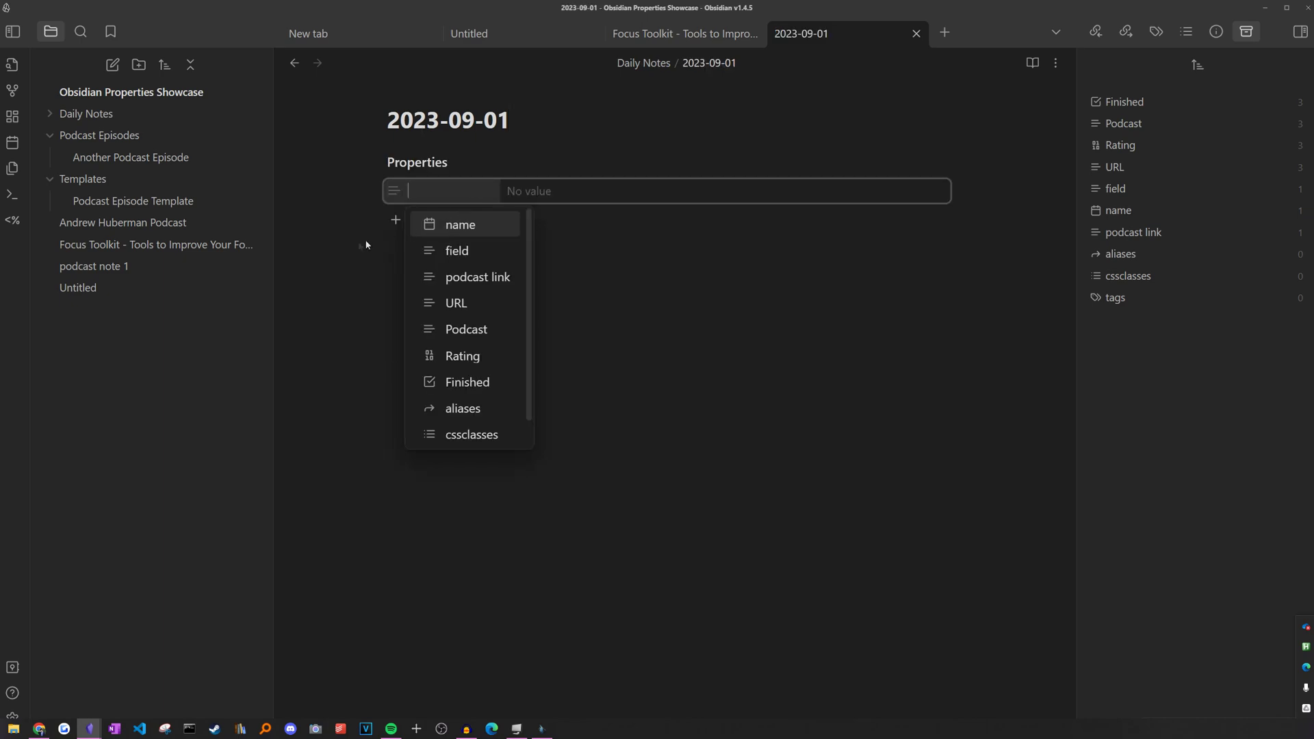
{"action": "key", "text": "Escape"}
{"action": "key", "text": "ctrl+semicolon"}
{"action": "type", "text": "Summary"}
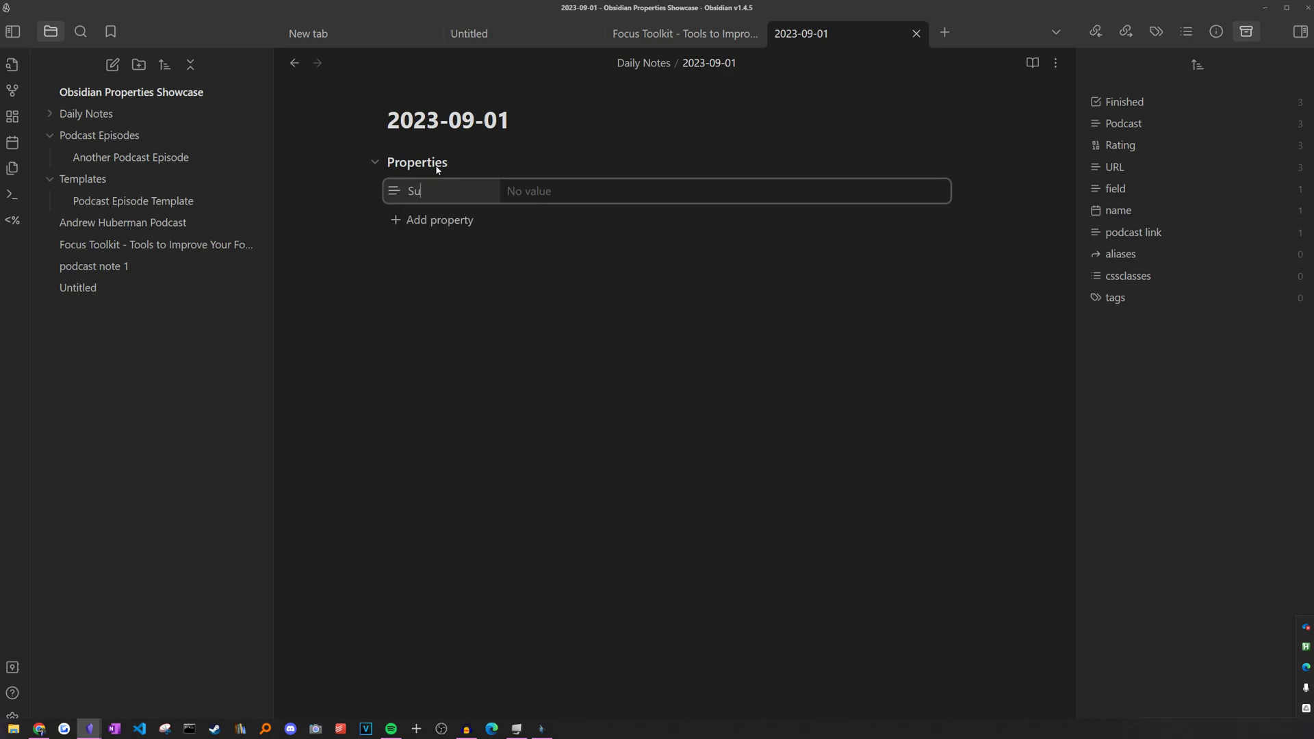
{"action": "left_click", "coordinate": [448, 222]}
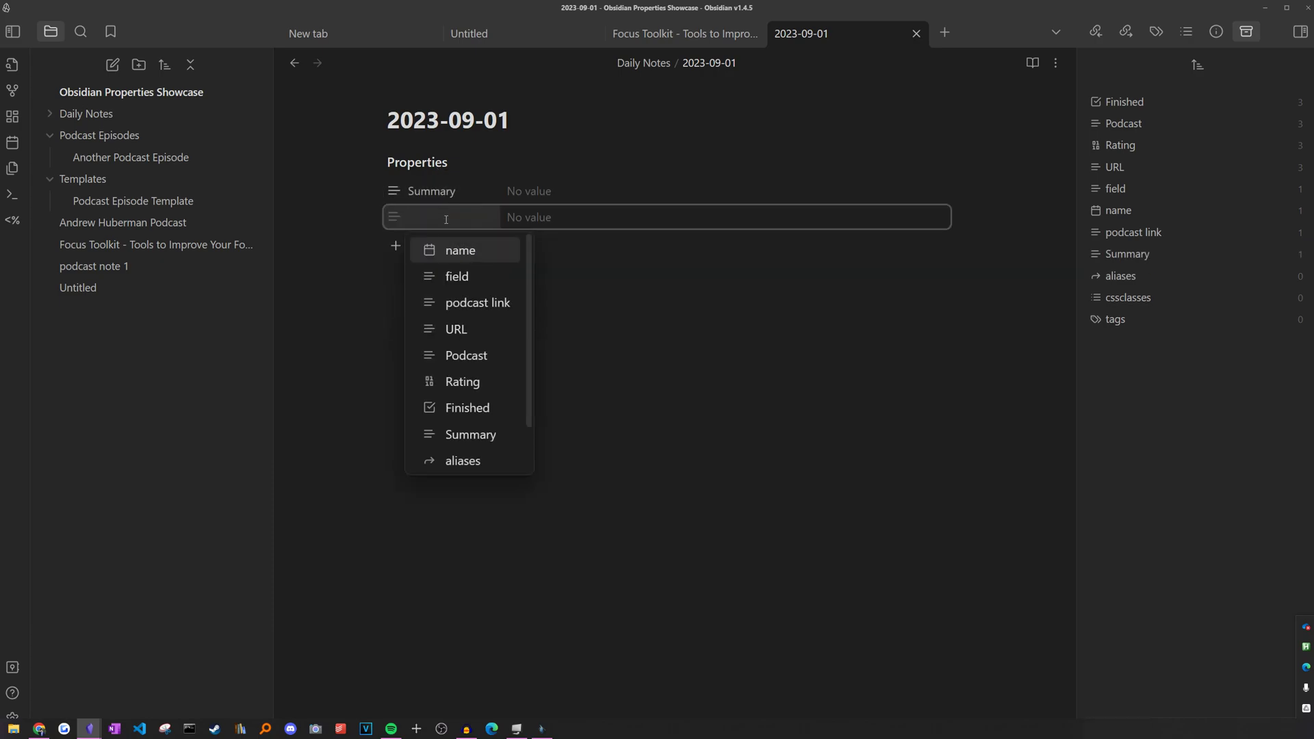
{"action": "type", "text": "Rating"}
{"action": "left_click", "coordinate": [420, 245]}
{"action": "type", "text": "W"}
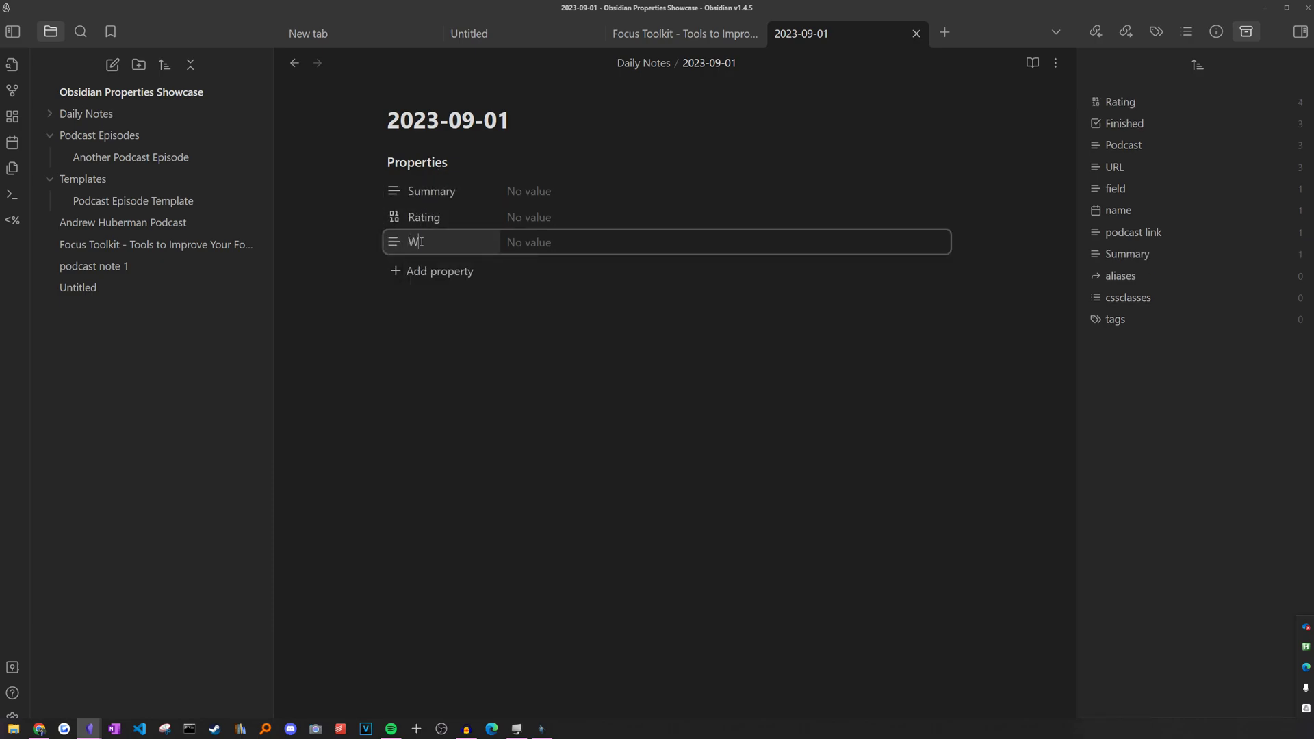
{"action": "type", "text": "eek"}
{"action": "left_click", "coordinate": [337, 251]}
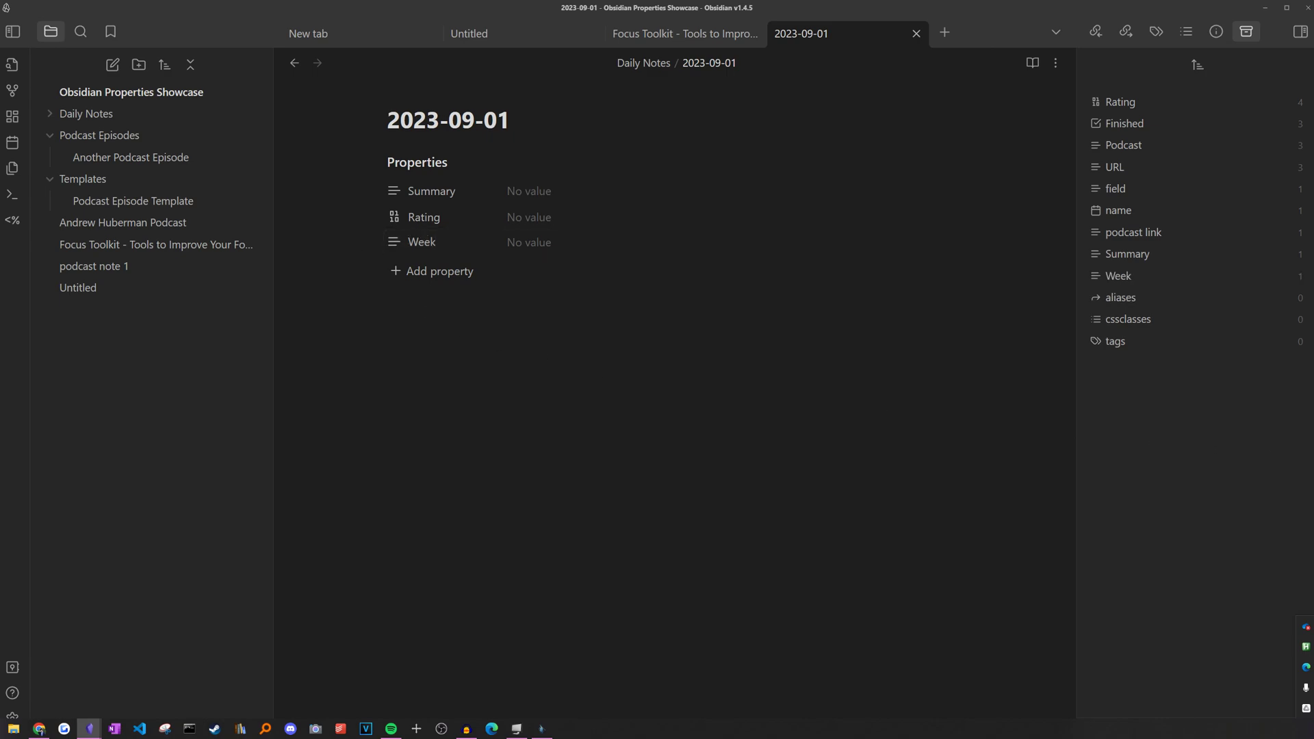
{"action": "left_click", "coordinate": [534, 186]}
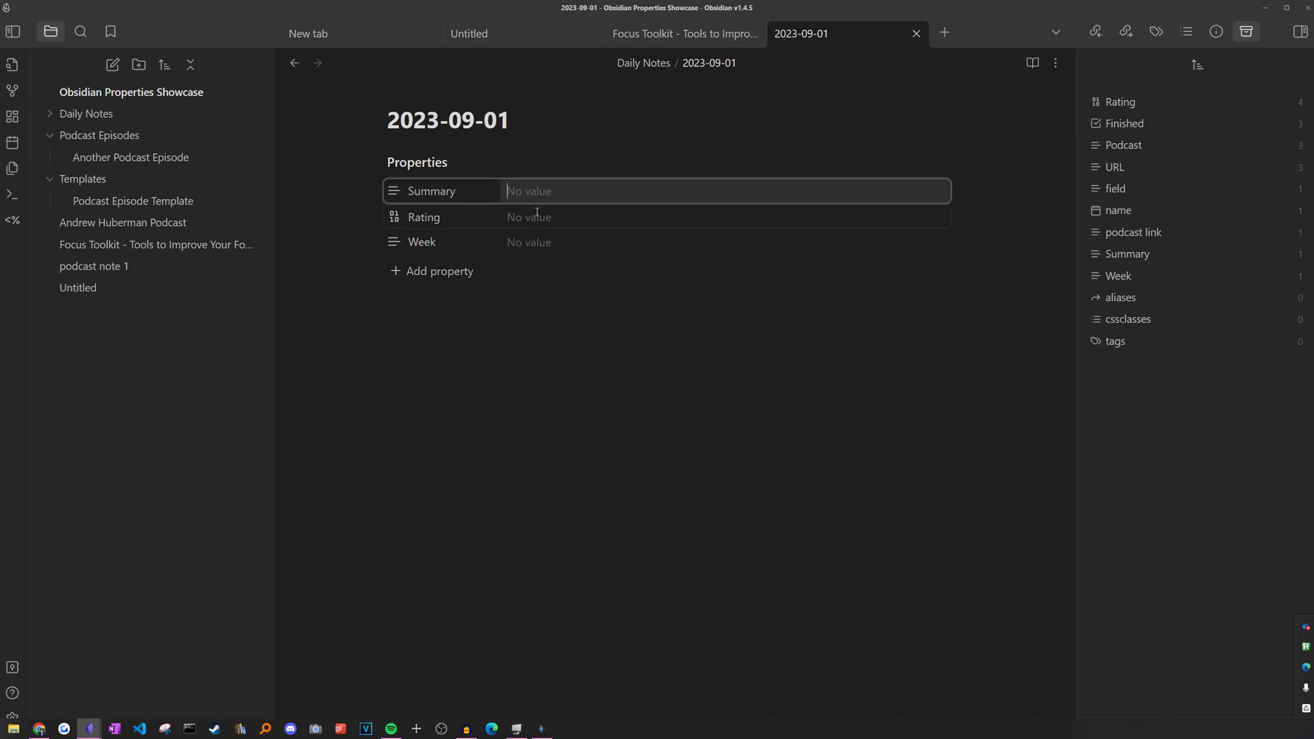
{"action": "left_click", "coordinate": [541, 242]}
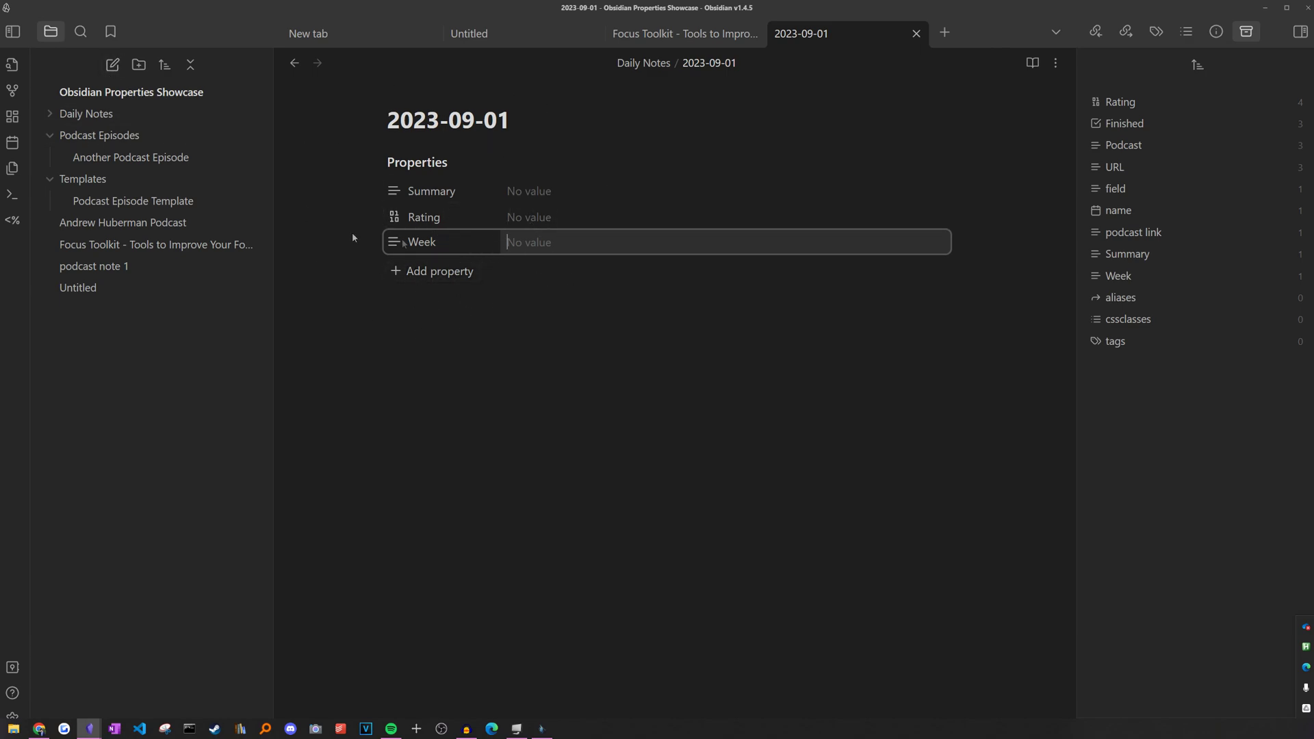
{"action": "left_click", "coordinate": [275, 383]}
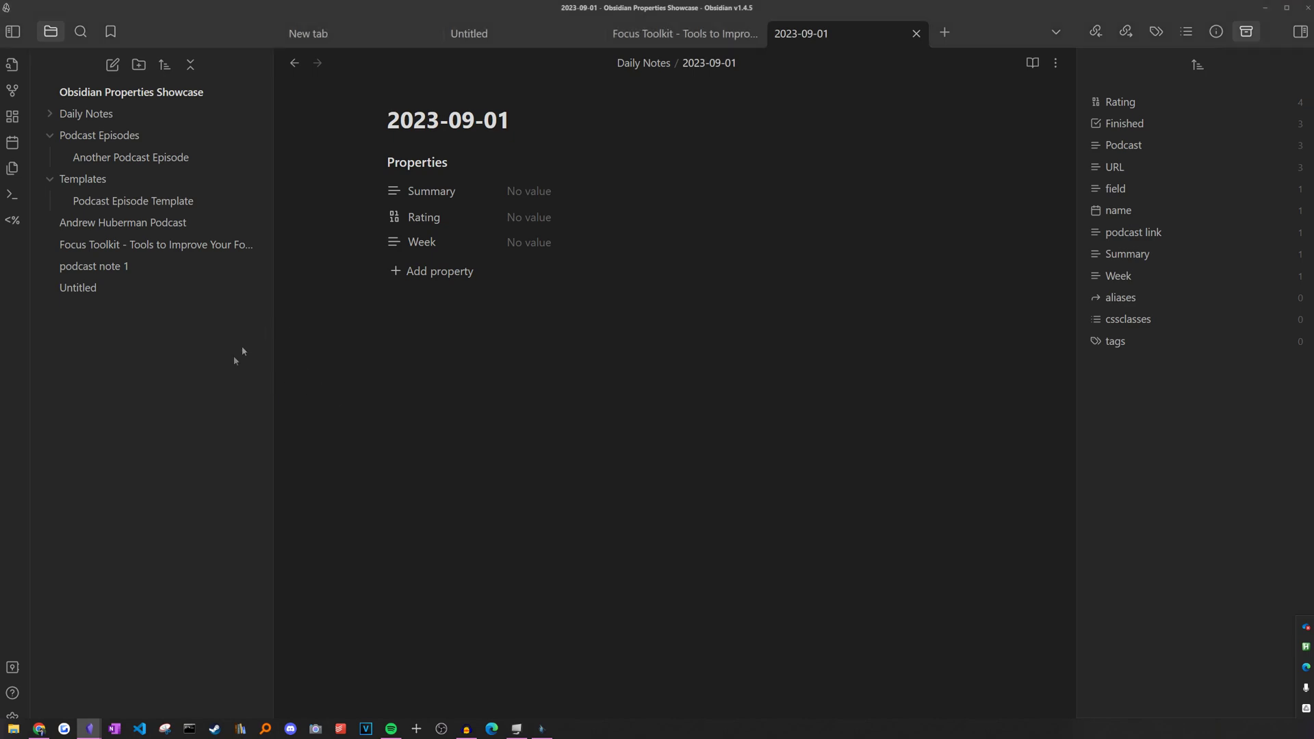
Create a 2023-W35 note at the vault root and open the 2023-09-01 daily note
{"action": "left_click", "coordinate": [111, 65]}
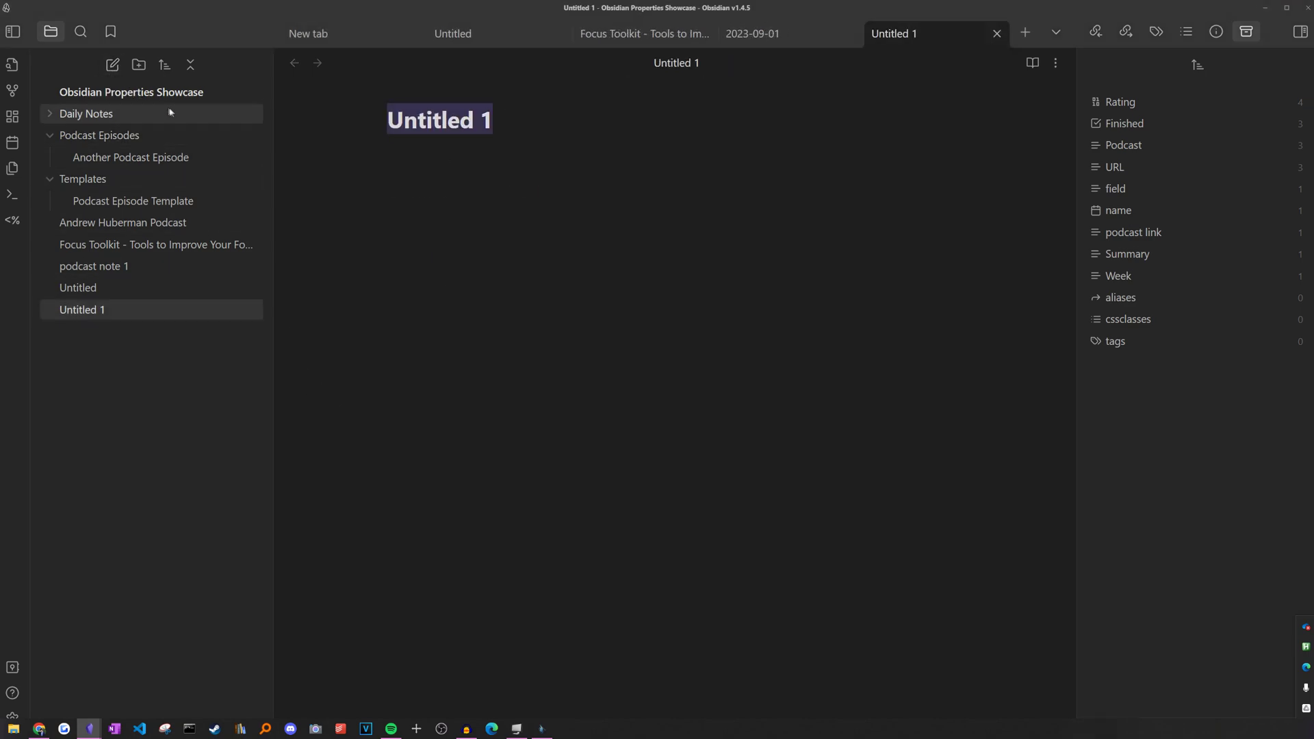
{"action": "type", "text": "2023-W35"}
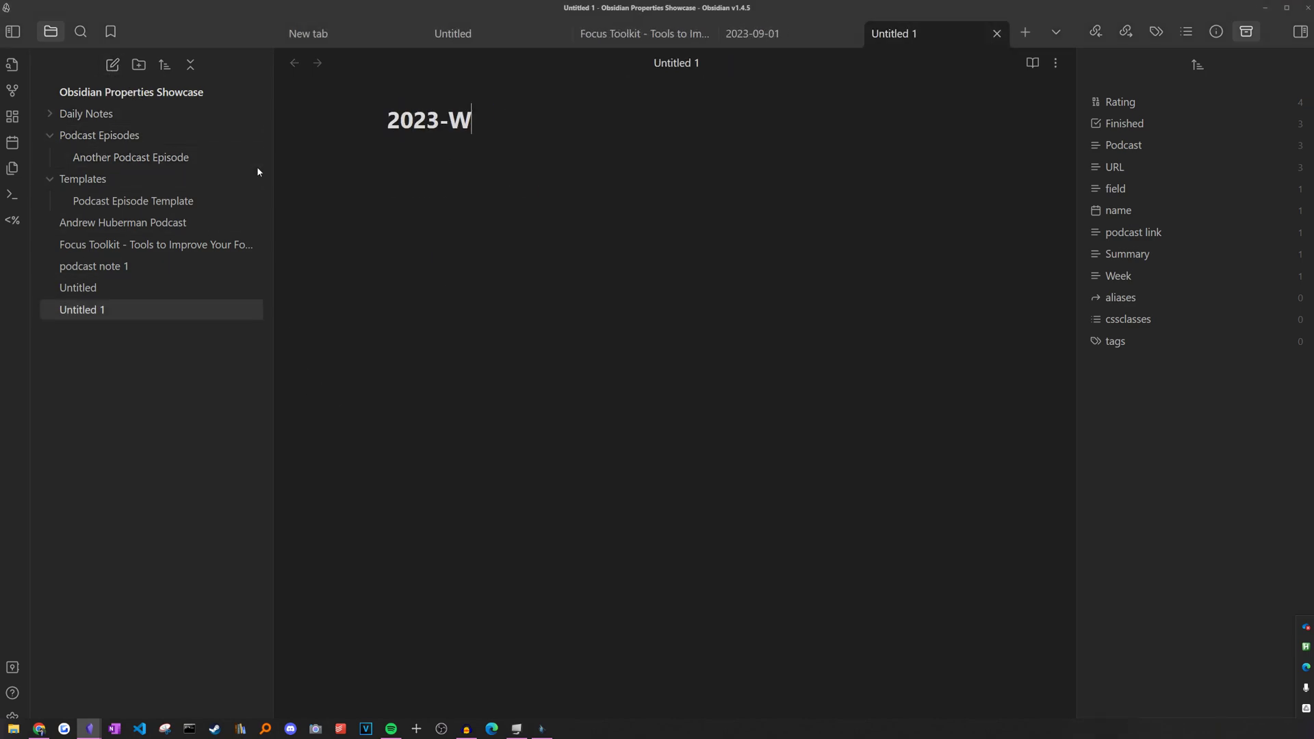
{"action": "left_click", "coordinate": [374, 199]}
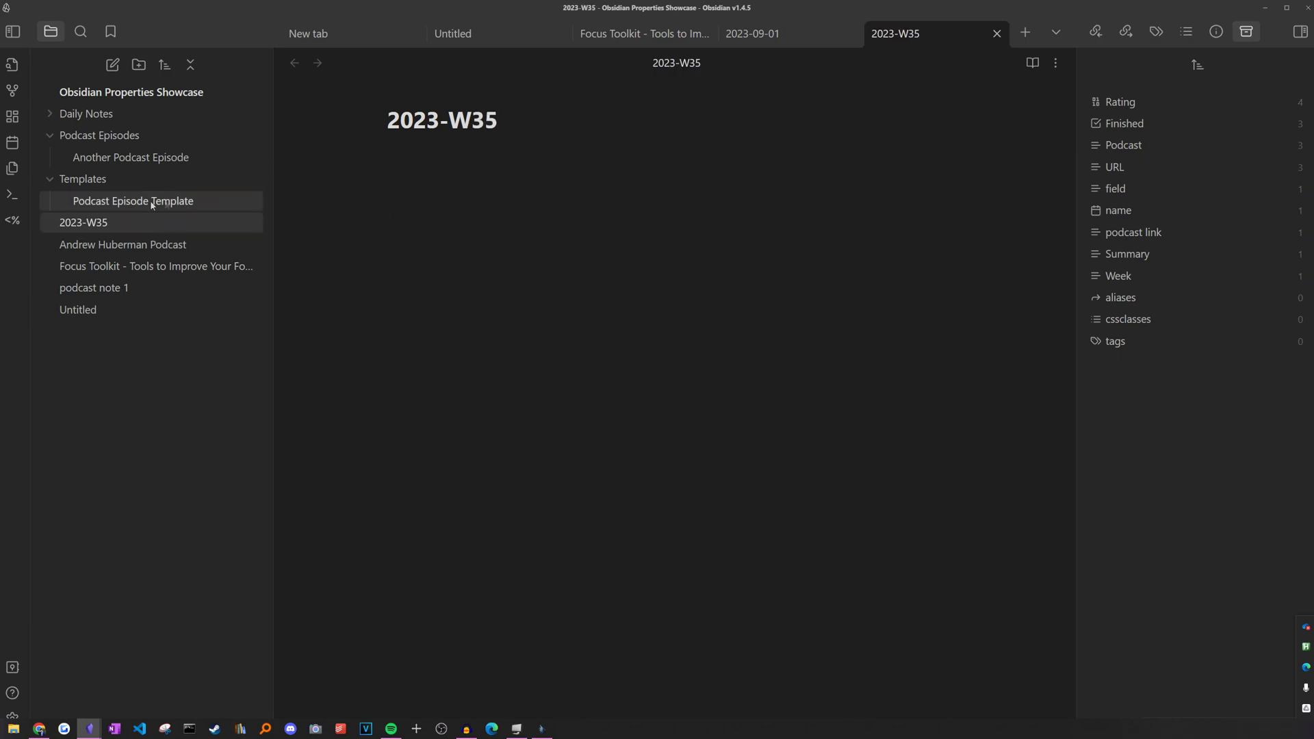
{"action": "left_click", "coordinate": [110, 115]}
{"action": "left_click", "coordinate": [111, 136]}
Link the 2023-09-01 note's Week property to 2023-W35
{"action": "left_click", "coordinate": [528, 249]}
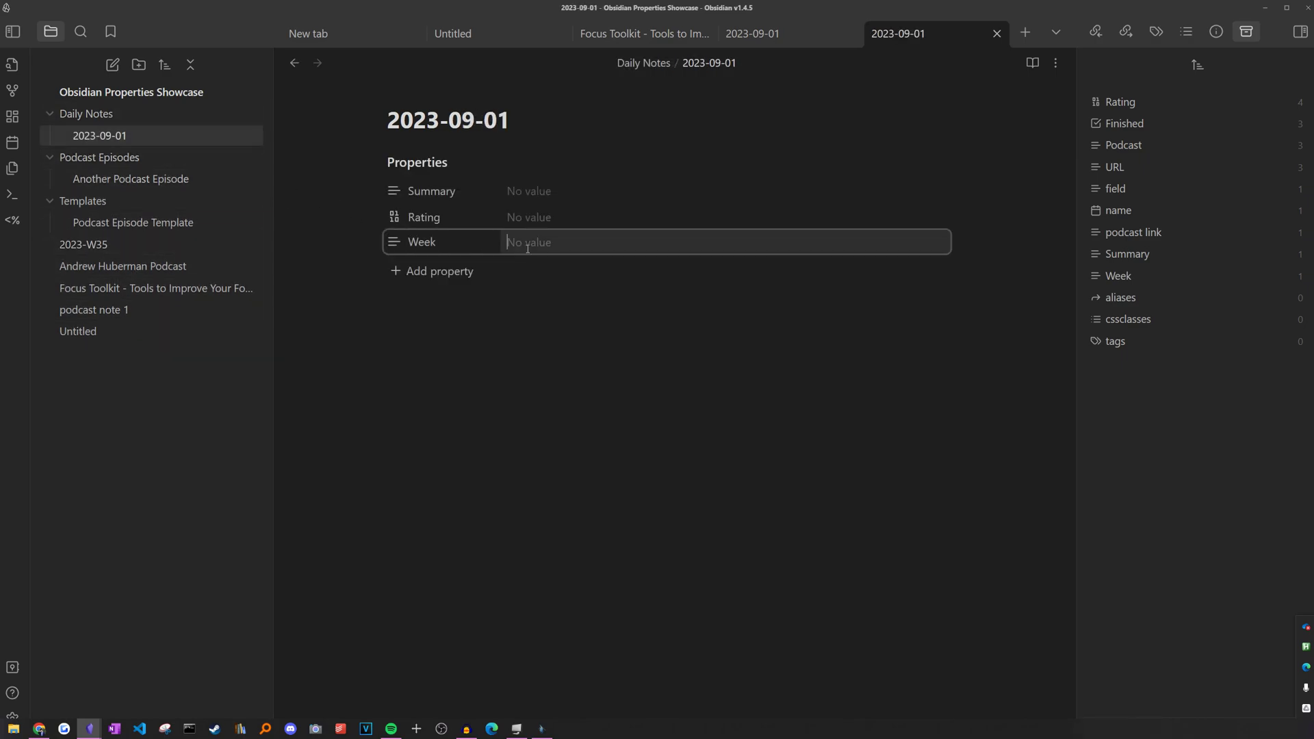
{"action": "type", "text": "[["}
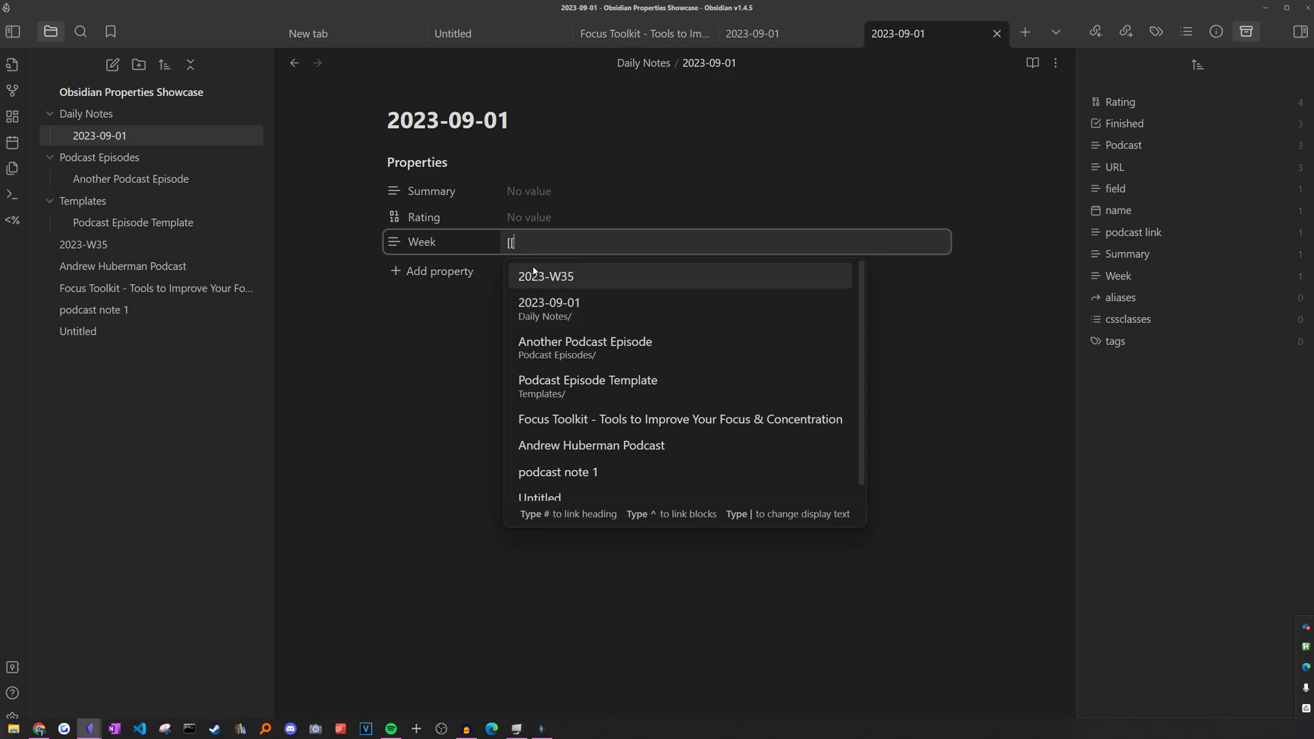
{"action": "left_click", "coordinate": [534, 273]}
{"action": "left_click", "coordinate": [612, 254]}
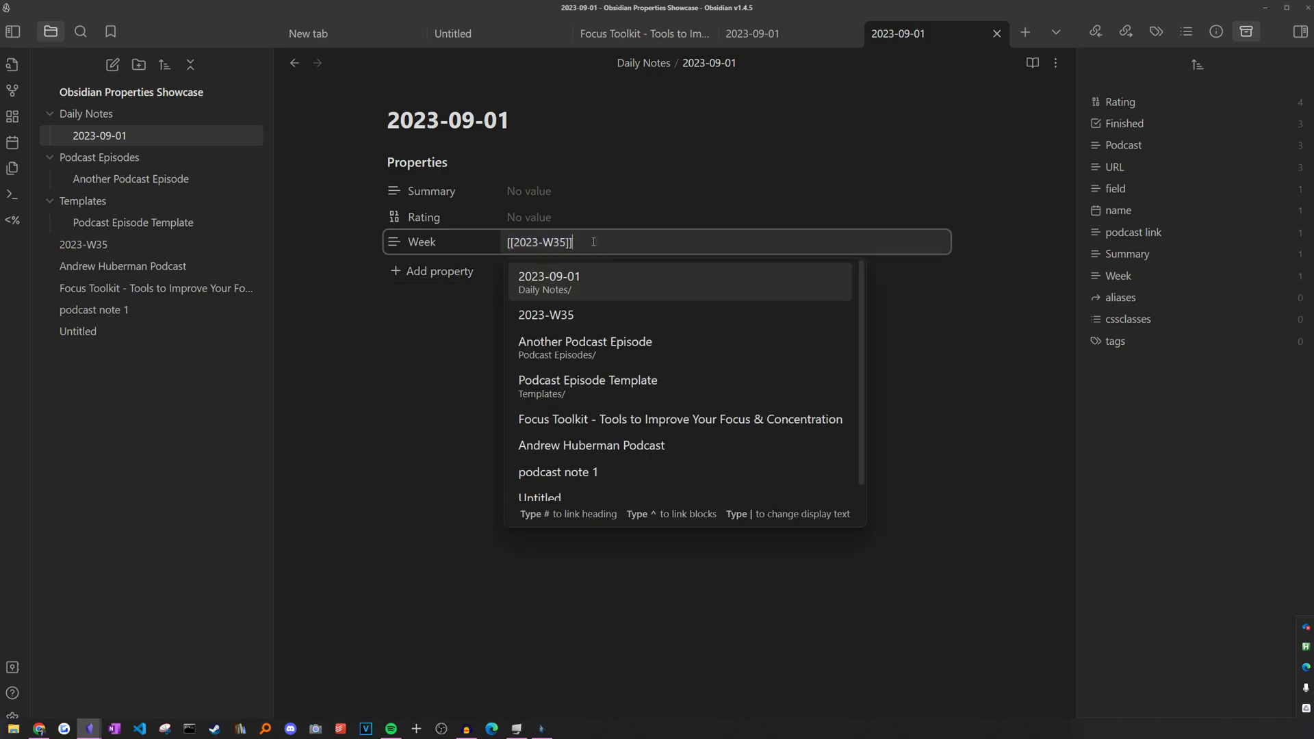
{"action": "left_click", "coordinate": [319, 251]}
{"action": "key", "text": "alt+Tab"}
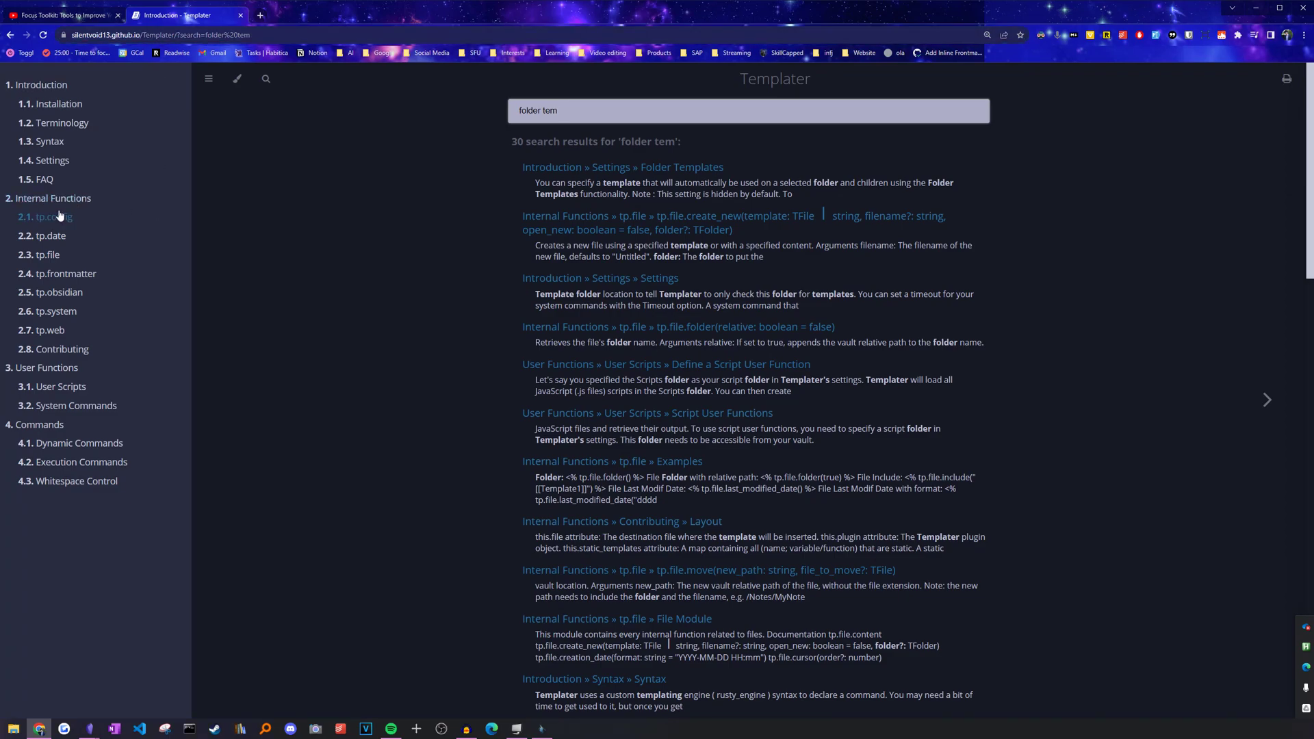
Read the Templater tp.date, tp.file and tp.frontmatter docs, then finish the Week link
{"action": "left_click", "coordinate": [52, 236]}
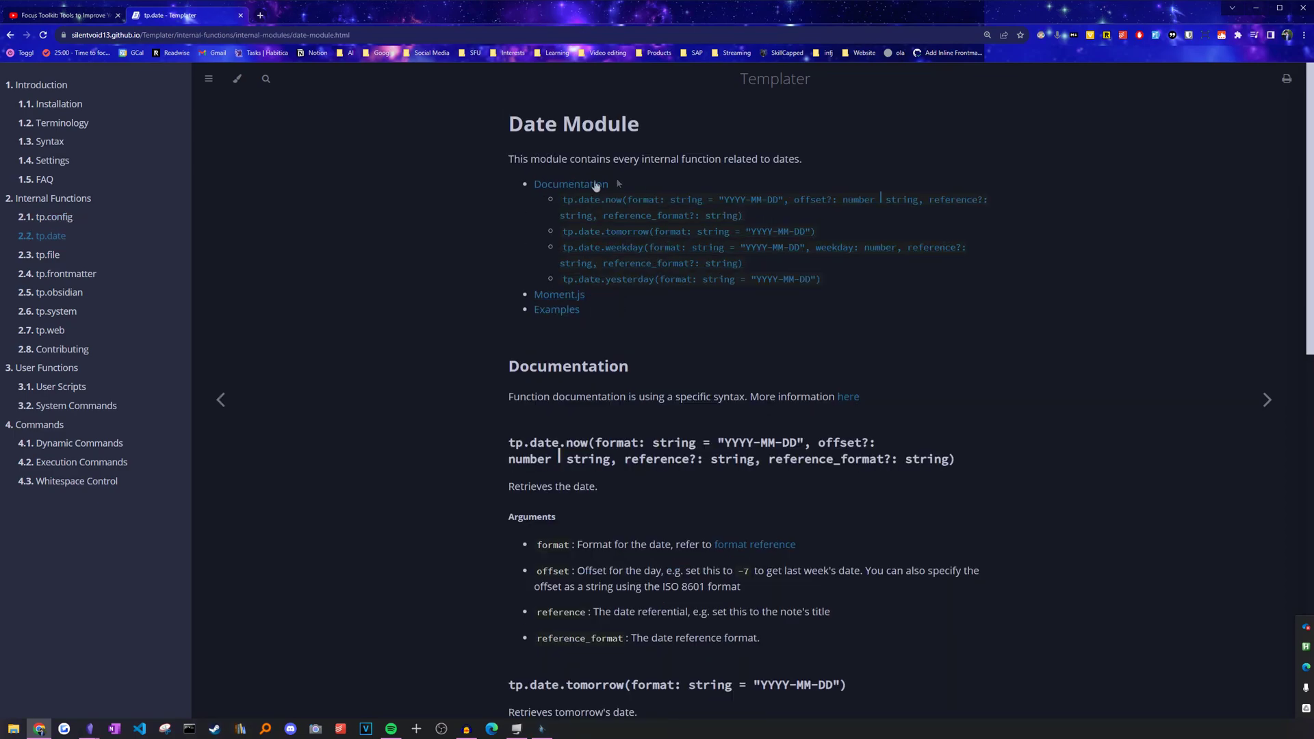
{"action": "left_click", "coordinate": [29, 256]}
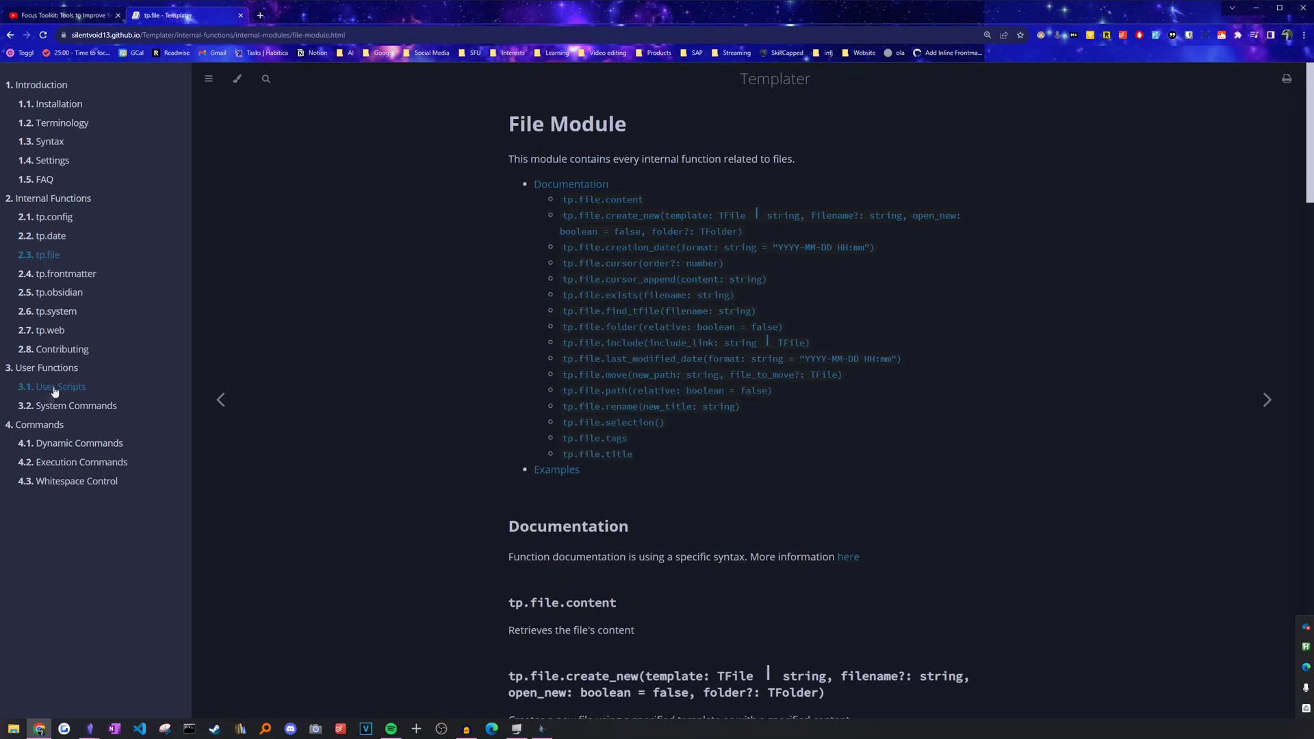
{"action": "left_click", "coordinate": [48, 274]}
{"action": "left_click_drag", "start_coordinate": [371, 233], "coordinate": [547, 388]}
{"action": "left_click", "coordinate": [383, 378]}
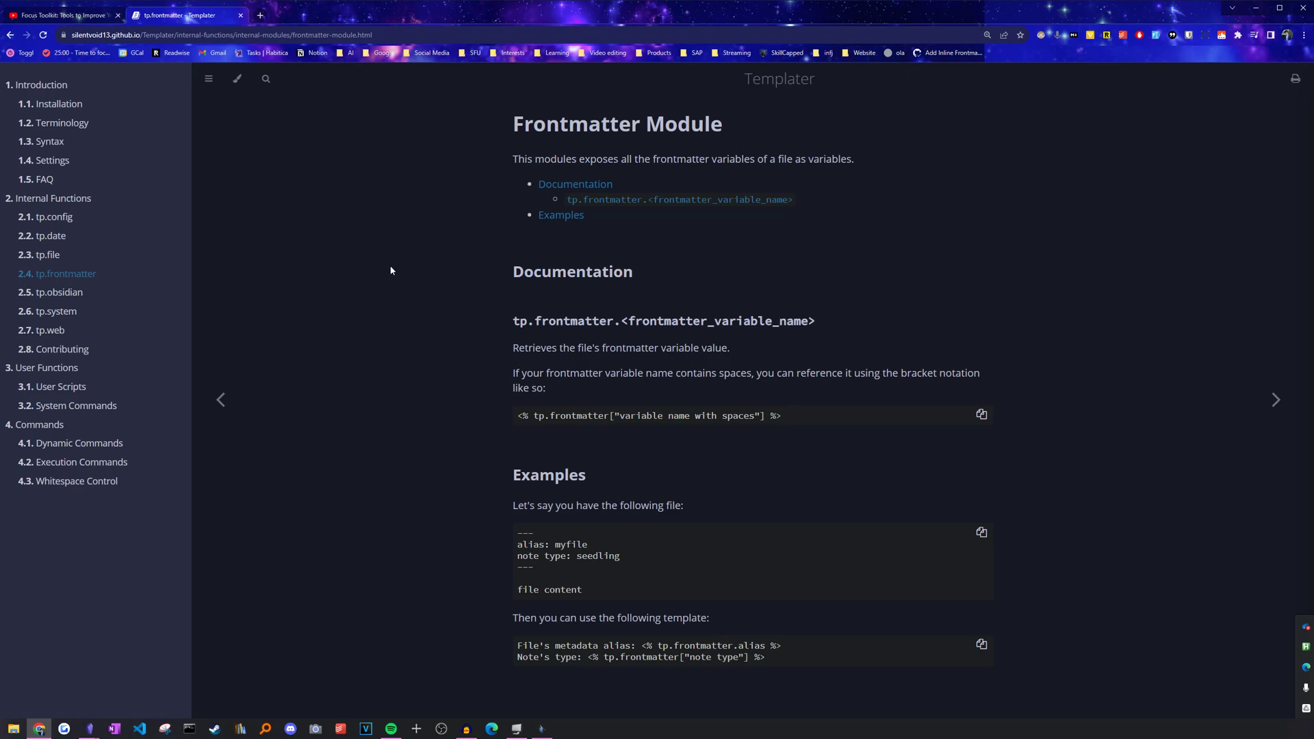
{"action": "key", "text": "alt+Tab"}
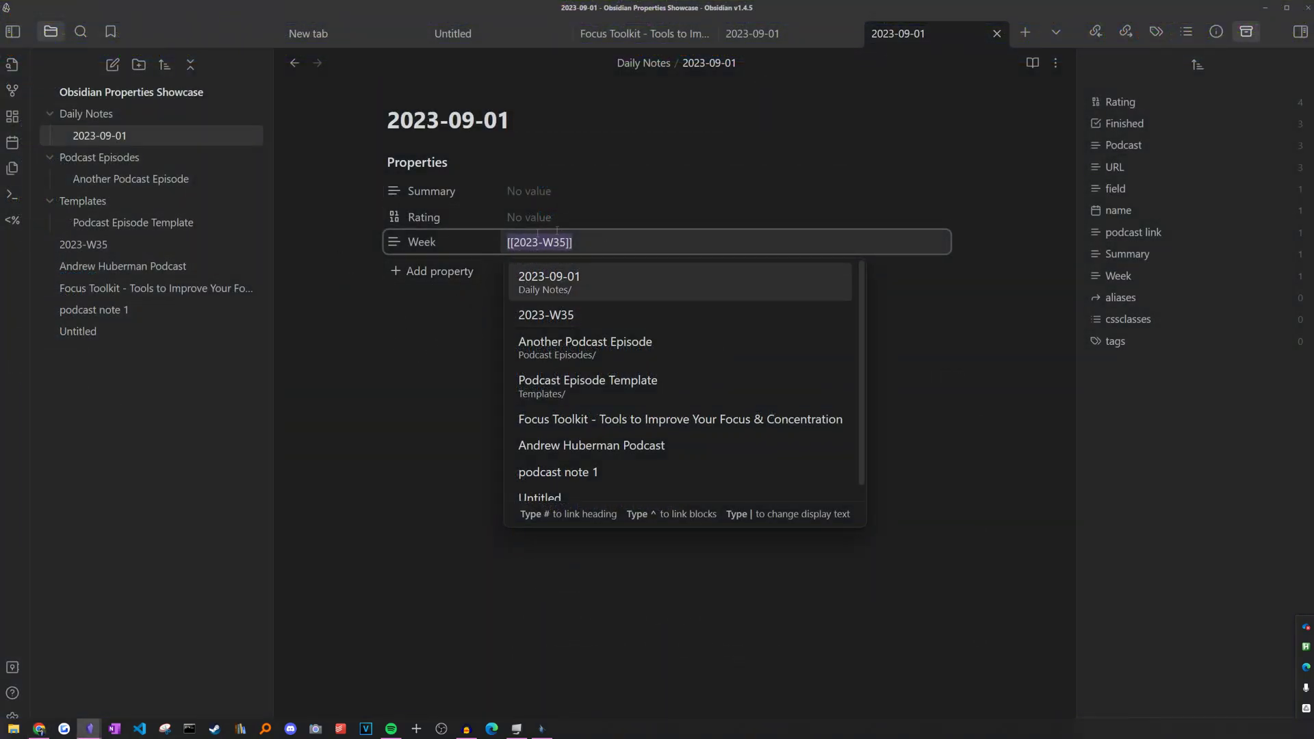
{"action": "left_click", "coordinate": [502, 242]}
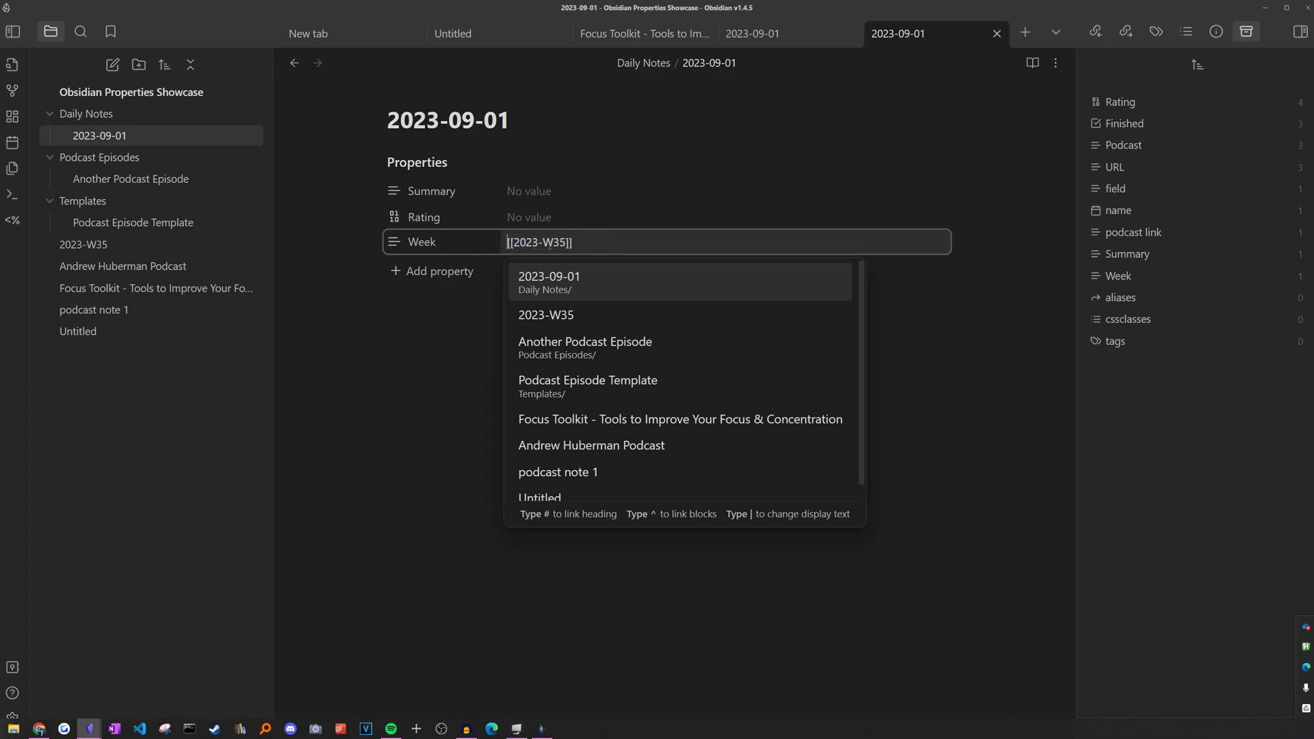
Write three bullets: get the title of the note, convert it into a date, calculate the week
{"action": "left_click", "coordinate": [451, 350]}
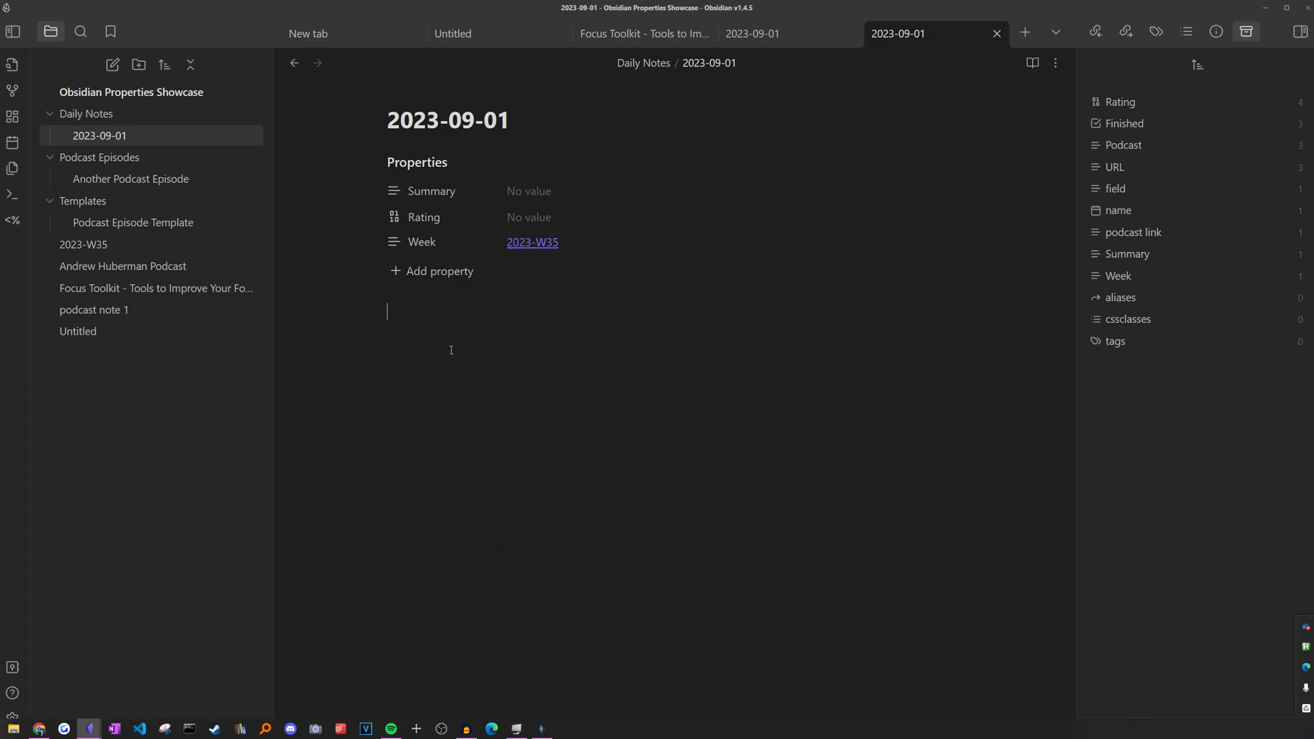
{"action": "type", "text": "- get the title of the note"}
{"action": "type", "text": "convert it"}
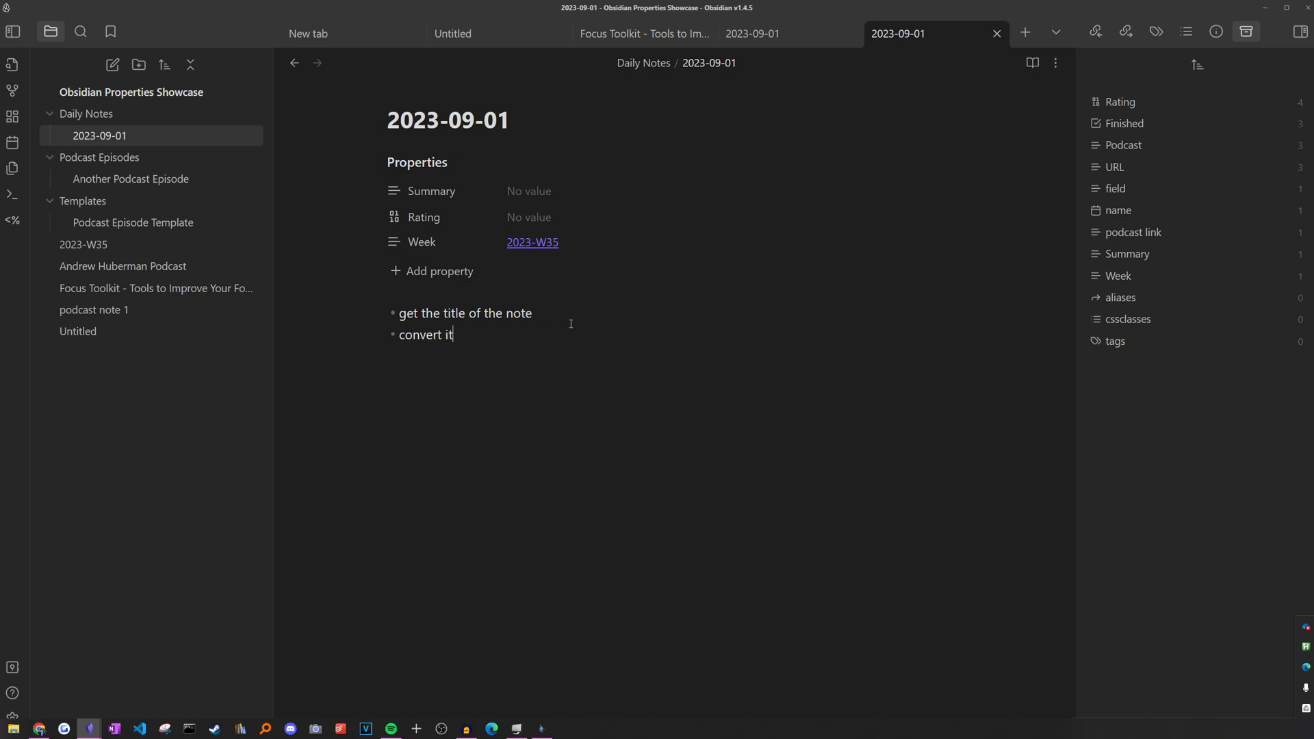
{"action": "type", "text": " into a date"}
{"action": "key", "text": "Return"}
{"action": "type", "text": "calculate the "}
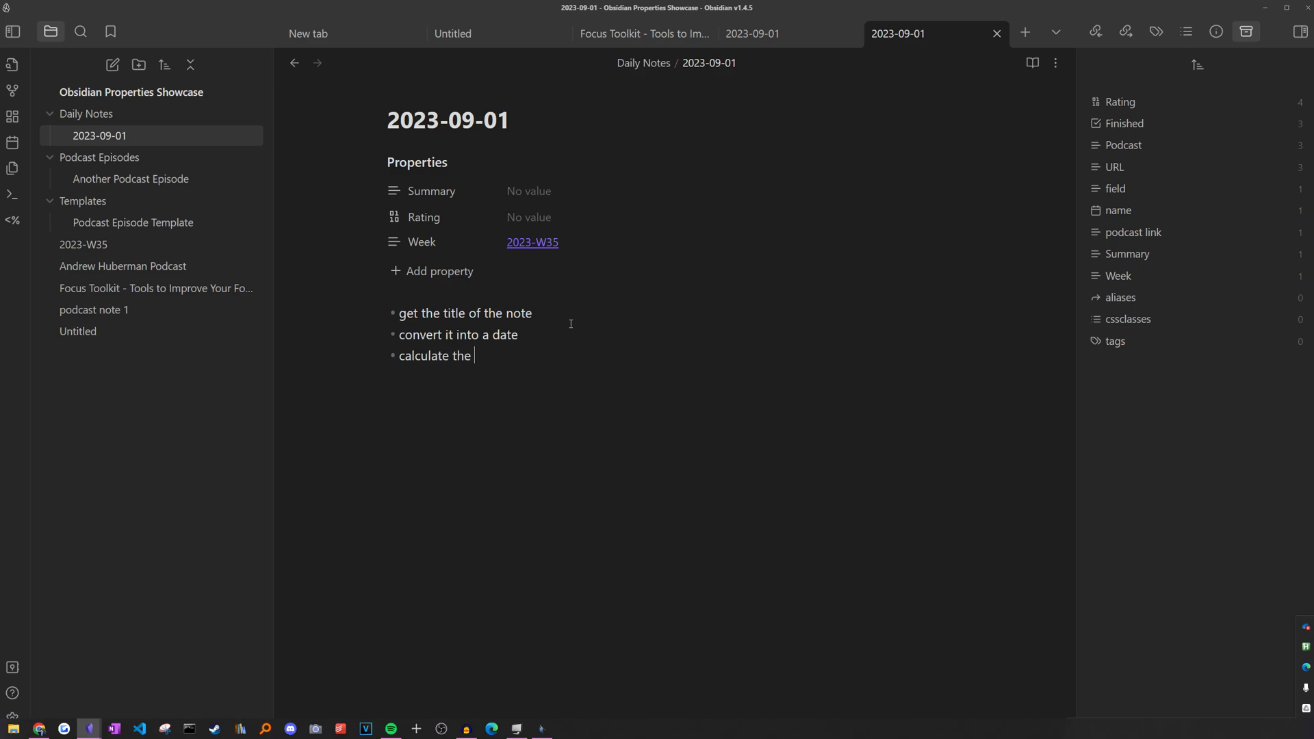
{"action": "type", "text": "week it's related to"}
{"action": "left_click_drag", "start_coordinate": [533, 313], "coordinate": [399, 314]}
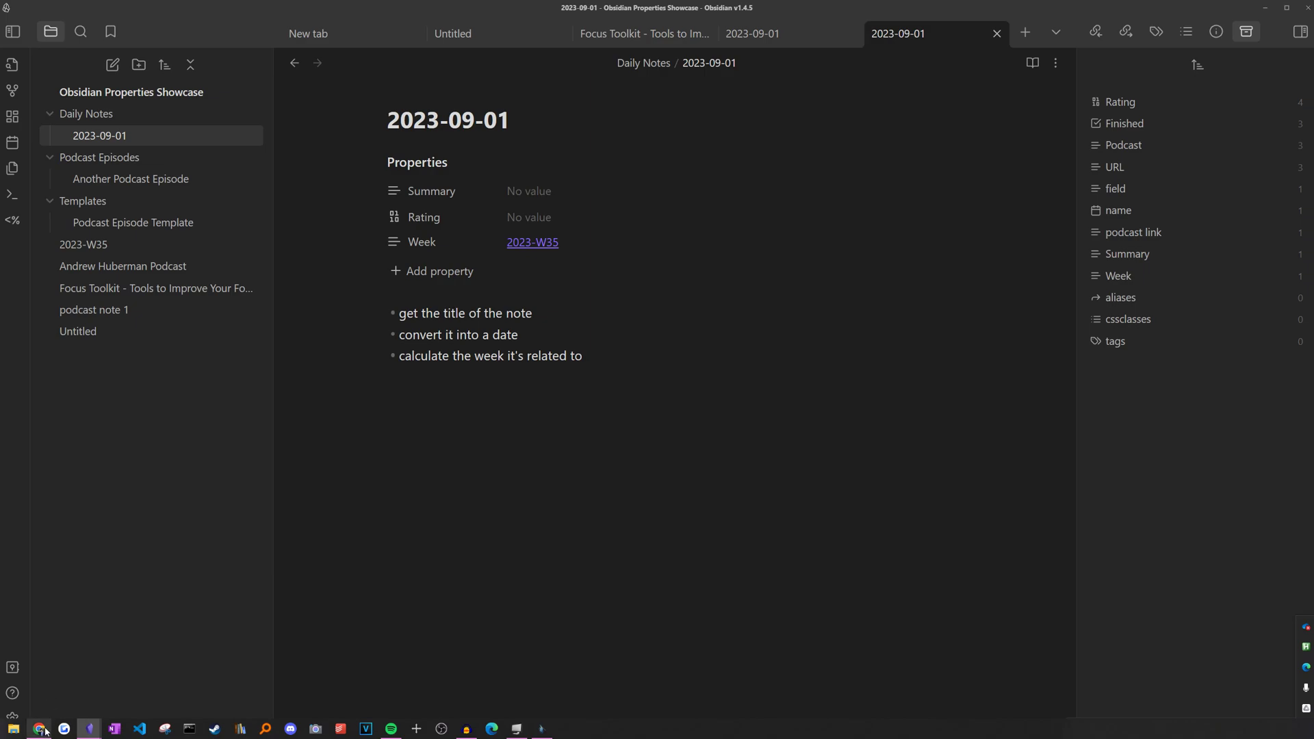
{"action": "key", "text": "alt+Tab"}
{"action": "key", "text": "alt+Tab"}
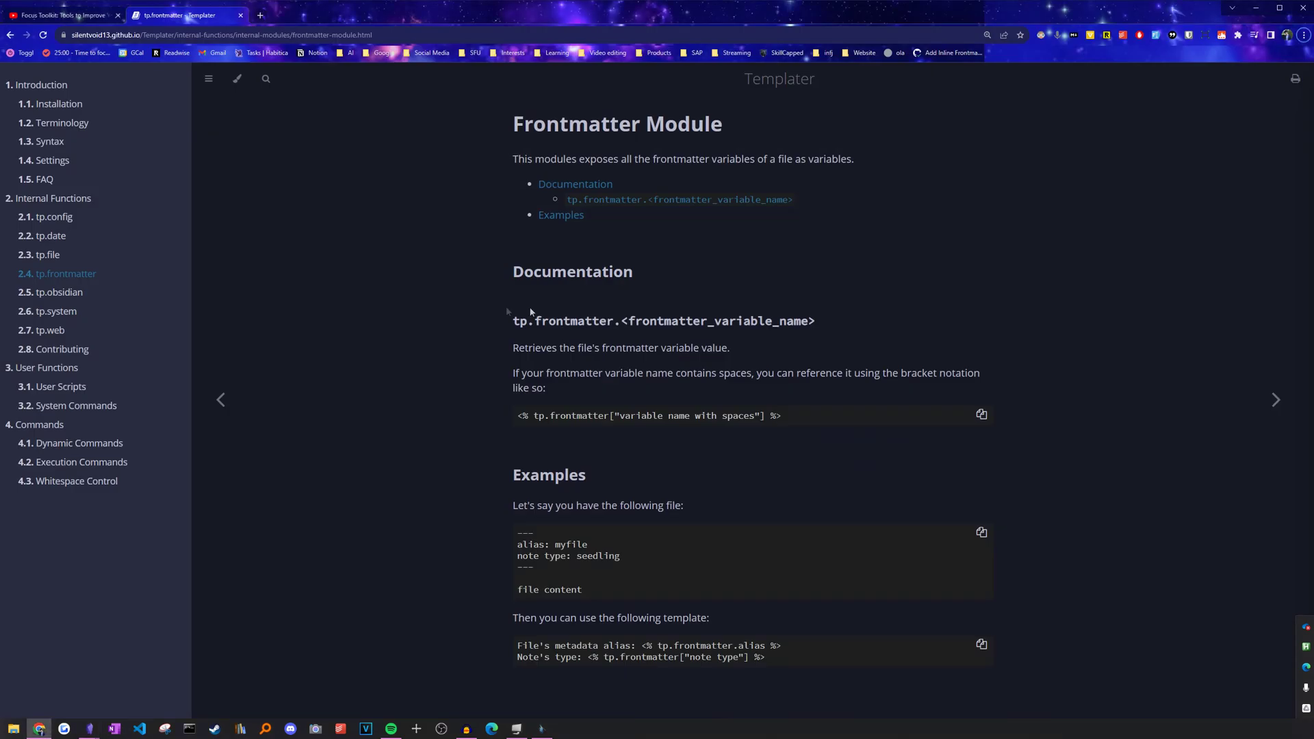
Look up tp.file.title on Templater's File Module page, then return to Obsidian
{"action": "left_click", "coordinate": [48, 255]}
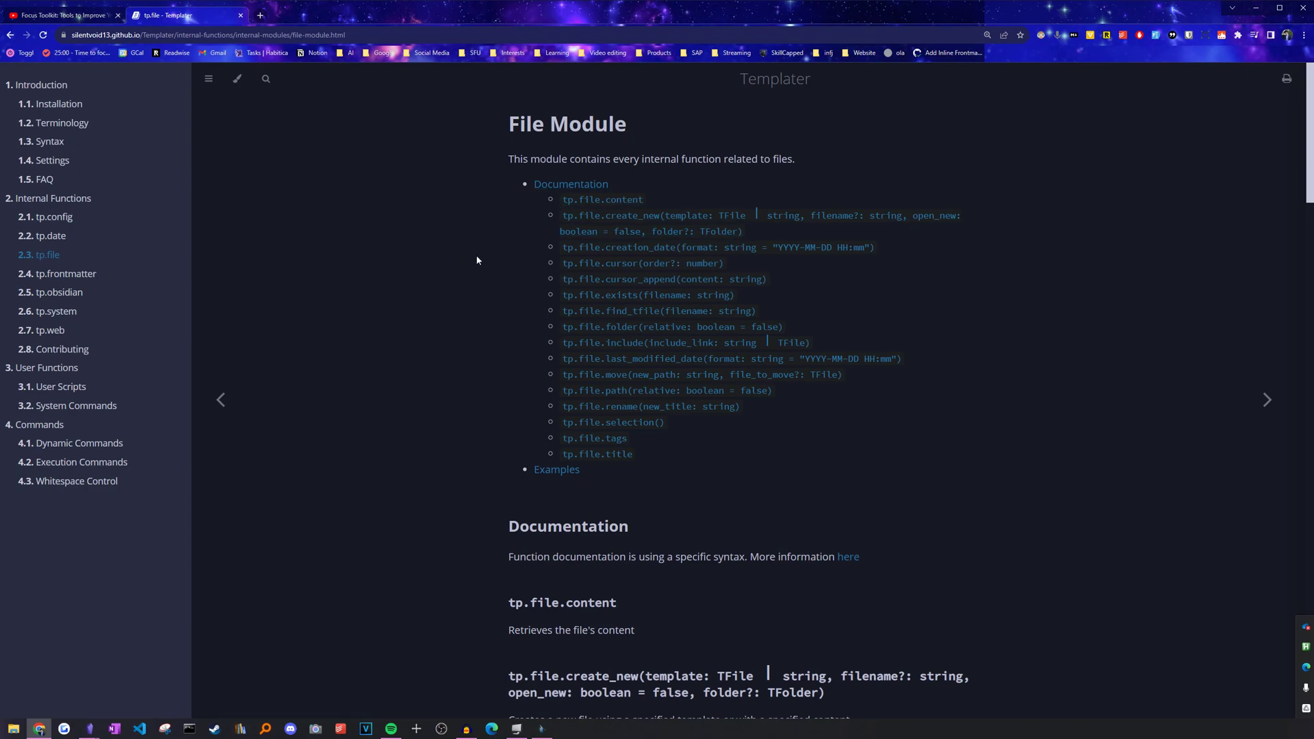
{"action": "key", "text": "ctrl+plus"}
{"action": "key", "text": "ctrl+plus"}
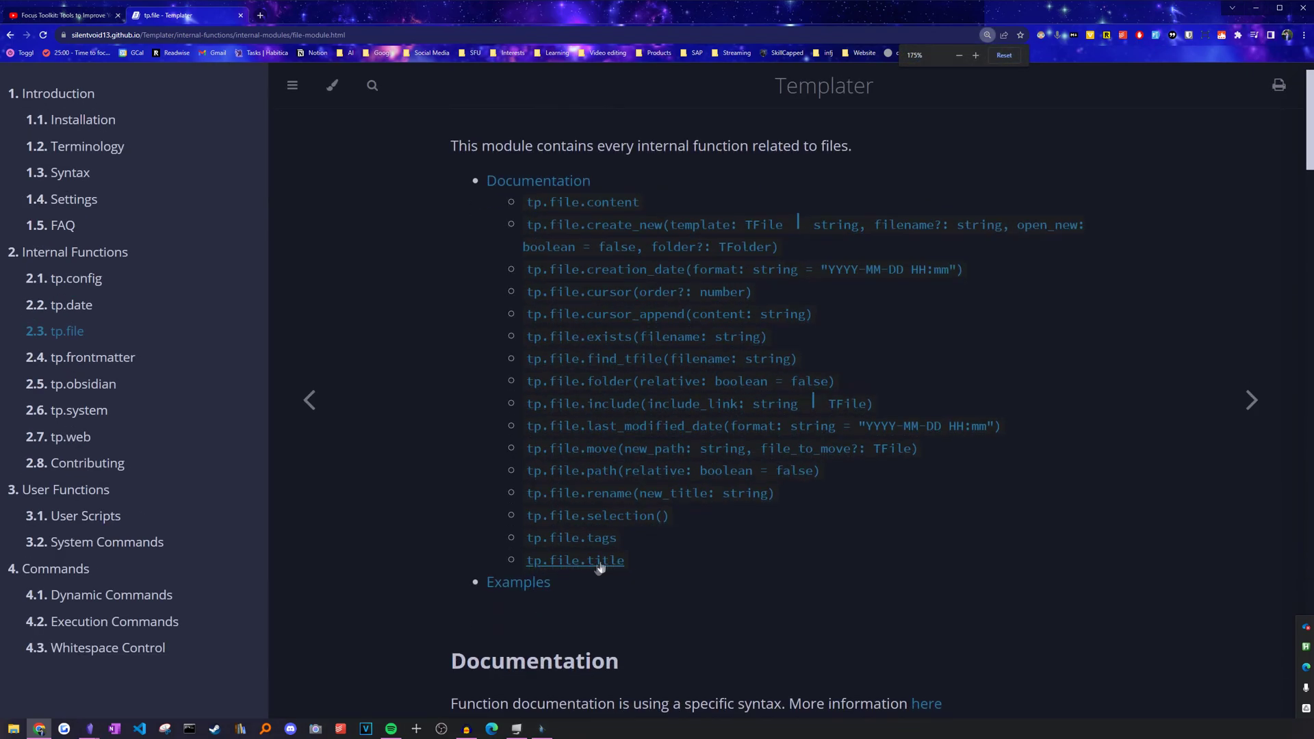
{"action": "double_click", "coordinate": [599, 567]}
{"action": "left_click", "coordinate": [90, 728]}
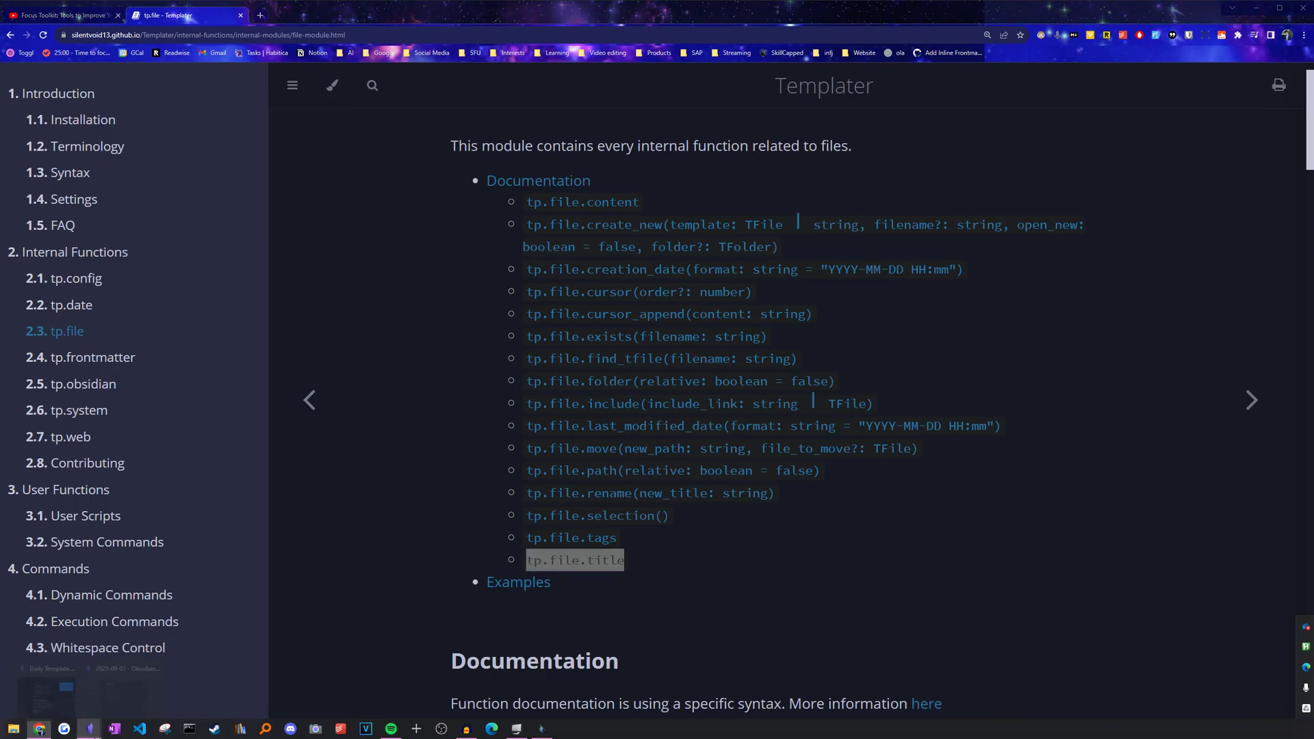
{"action": "left_click", "coordinate": [109, 699]}
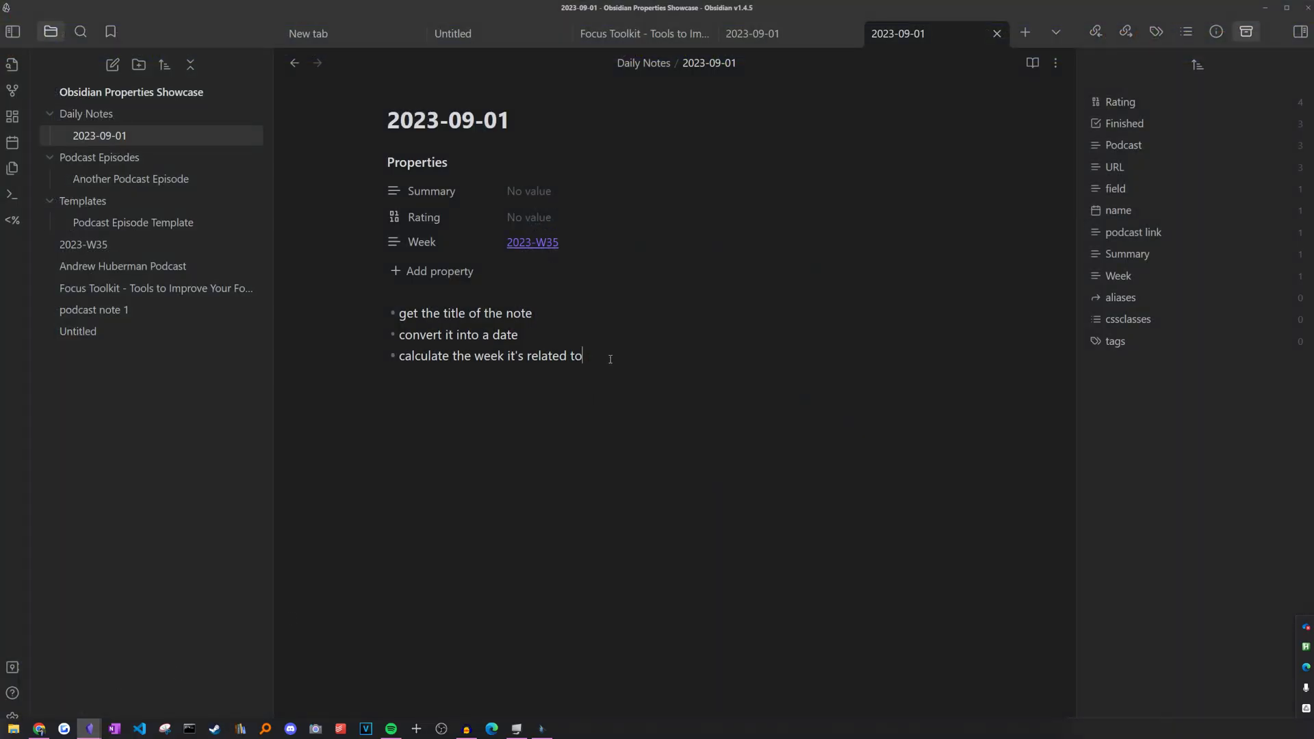
Add <% tp.file.title %> below the bullets, test it with Templater's replace, then undo
{"action": "key", "text": "Return"}
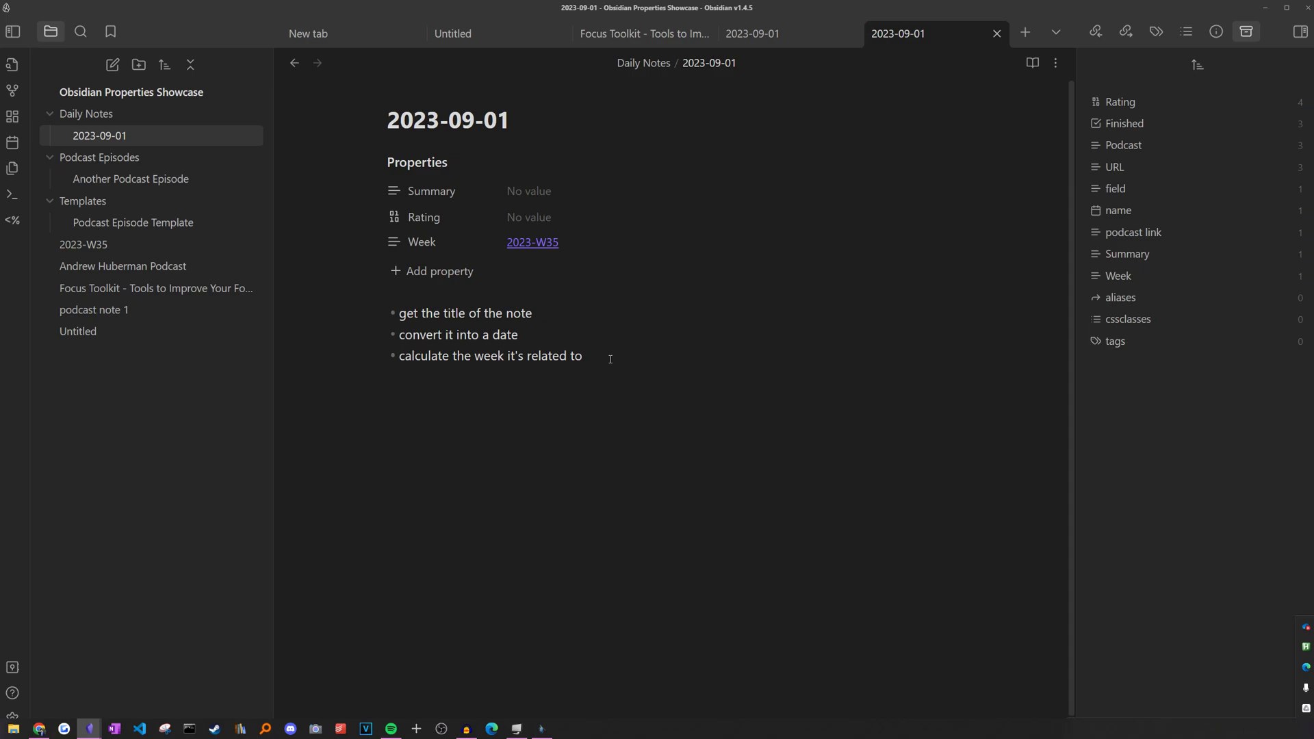
{"action": "type", "text": "<% tp.file.title"}
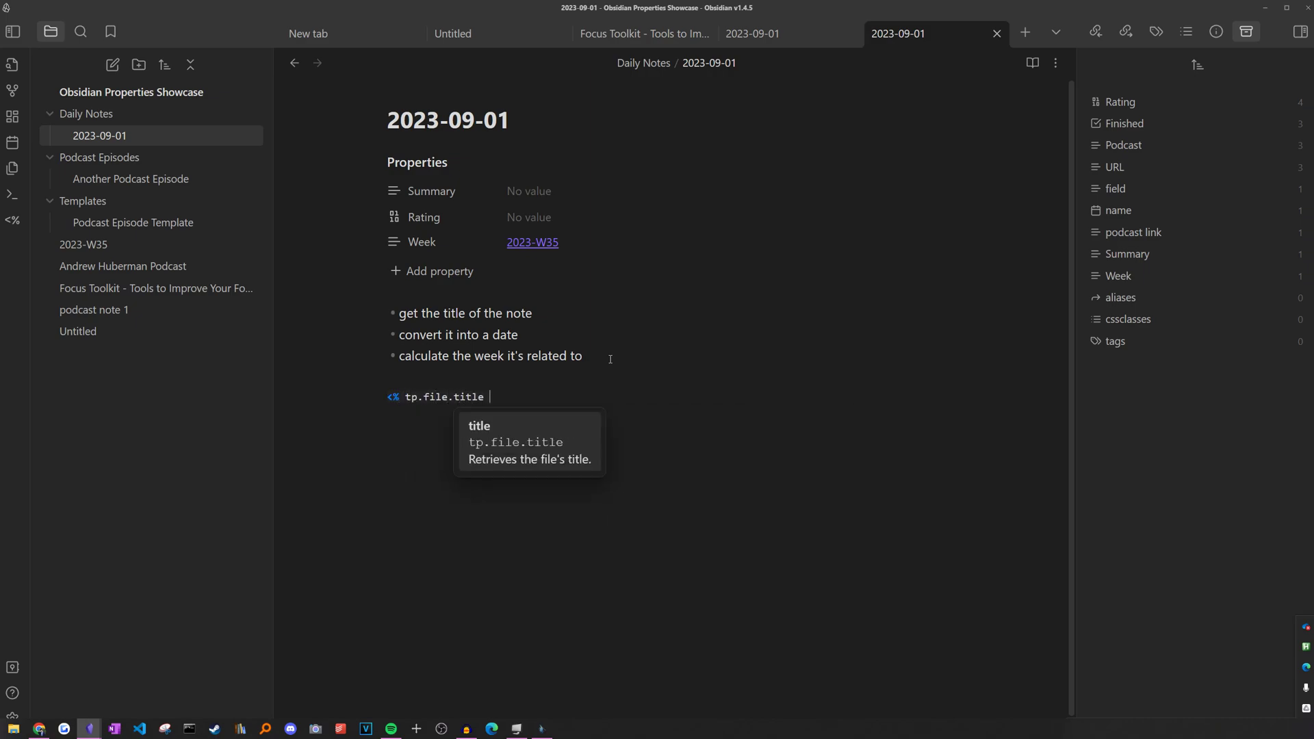
{"action": "type", "text": " %>"}
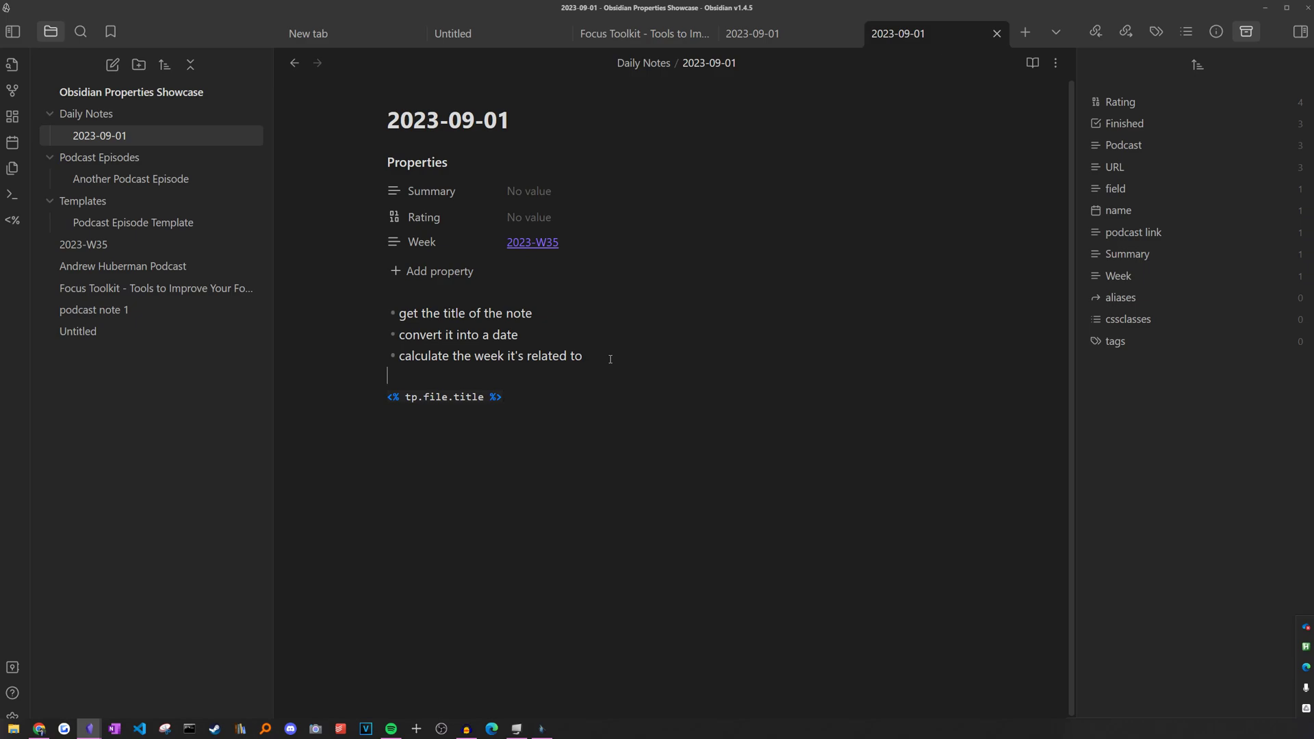
{"action": "key", "text": "ctrl+p"}
{"action": "type", "text": "replace"}
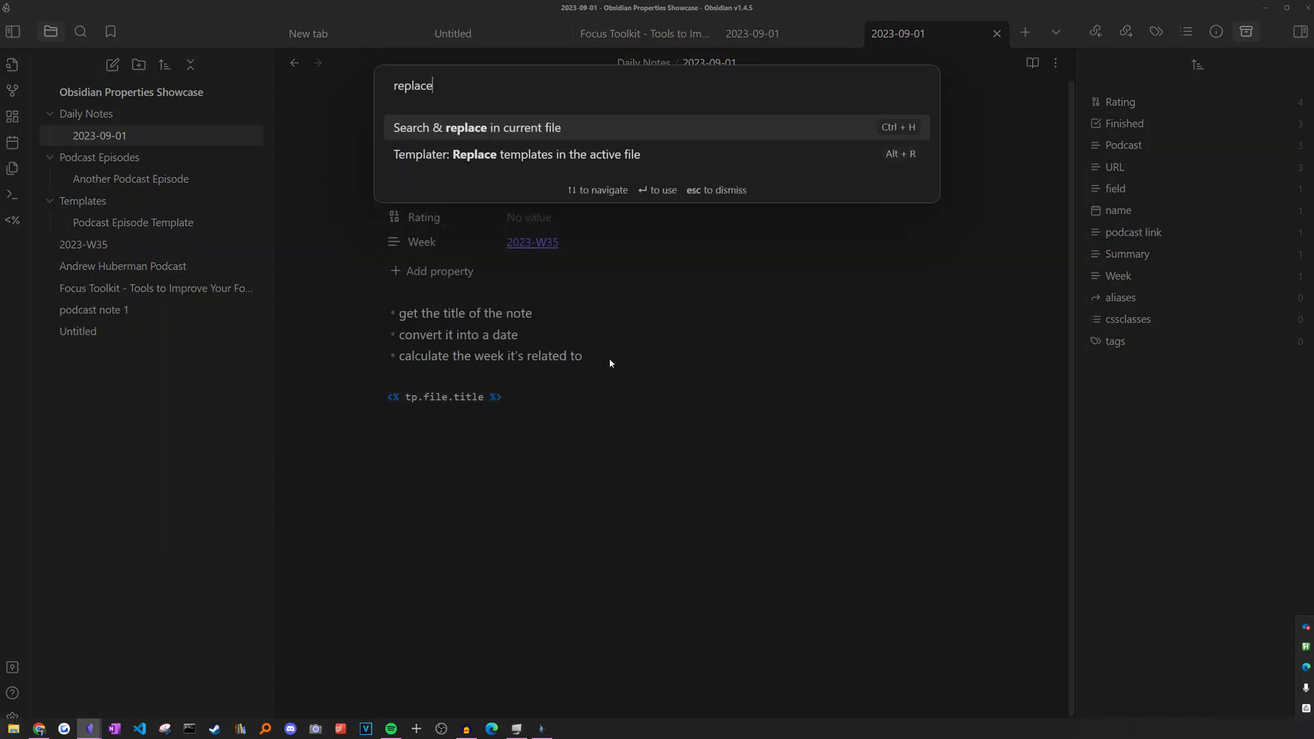
{"action": "key", "text": "Down"}
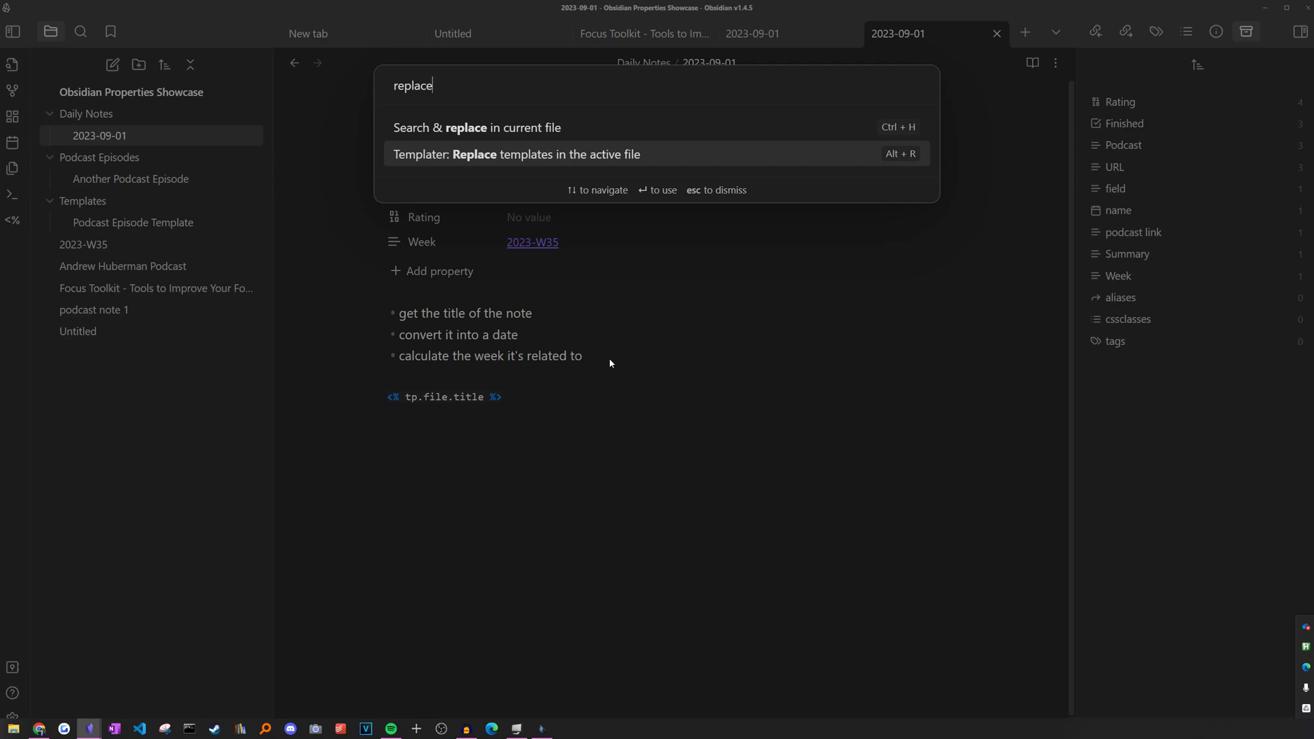
{"action": "key", "text": "Return"}
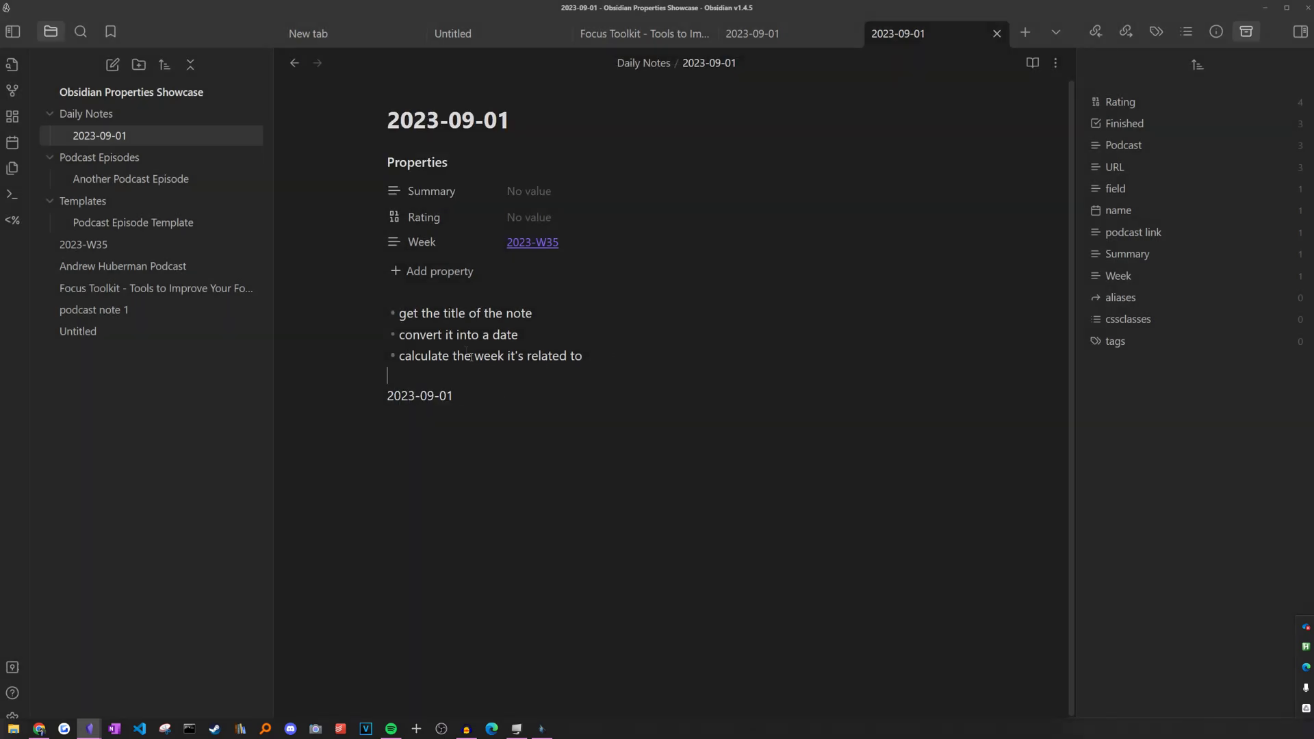
{"action": "left_click_drag", "start_coordinate": [525, 128], "coordinate": [386, 124]}
{"action": "left_click_drag", "start_coordinate": [388, 395], "coordinate": [378, 356]}
{"action": "key", "text": "ctrl+z"}
{"action": "key", "text": "ctrl+equal"}
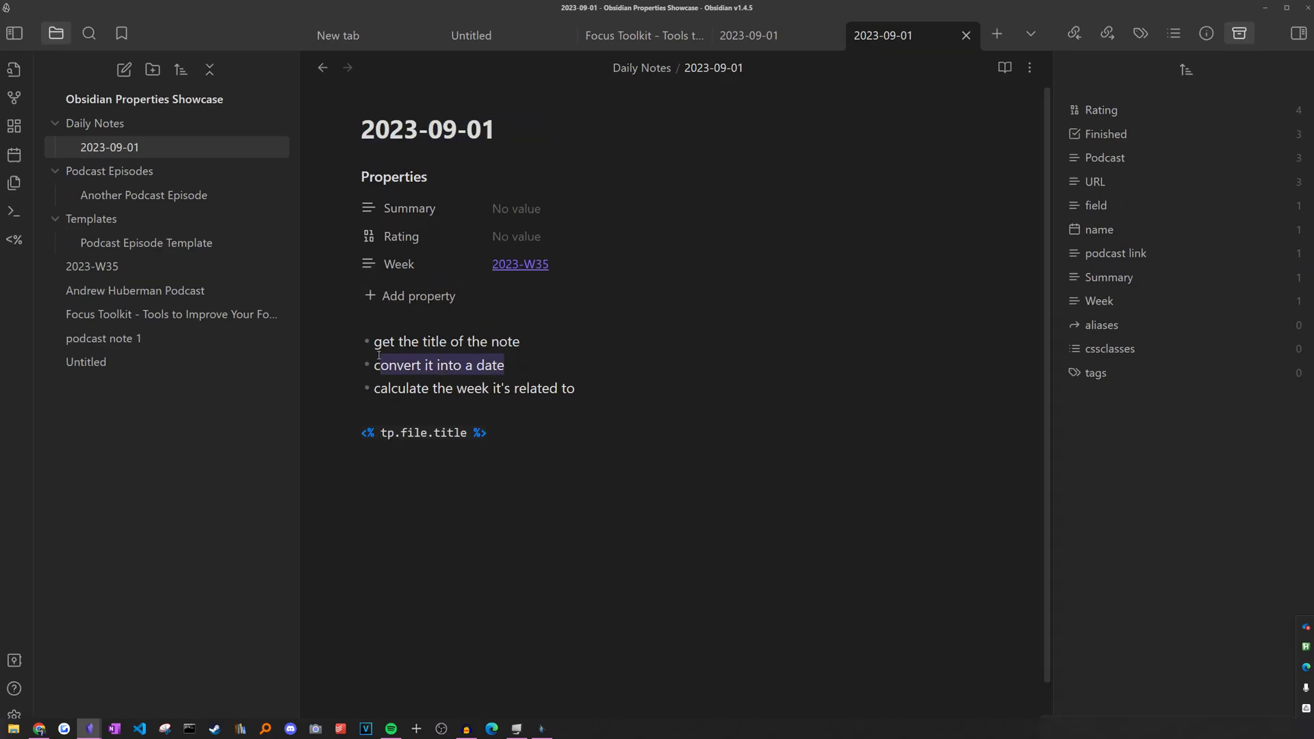
Wrap tp.file.title in a moment() call inside the Templater tag
{"action": "mouse_move", "coordinate": [574, 380]}
{"action": "left_mouse_down"}
{"action": "mouse_move", "coordinate": [373, 380]}
{"action": "mouse_move", "coordinate": [575, 388]}
{"action": "left_mouse_up"}
{"action": "left_click", "coordinate": [398, 388]}
{"action": "left_click", "coordinate": [387, 432]}
{"action": "type", "text": "moment("}
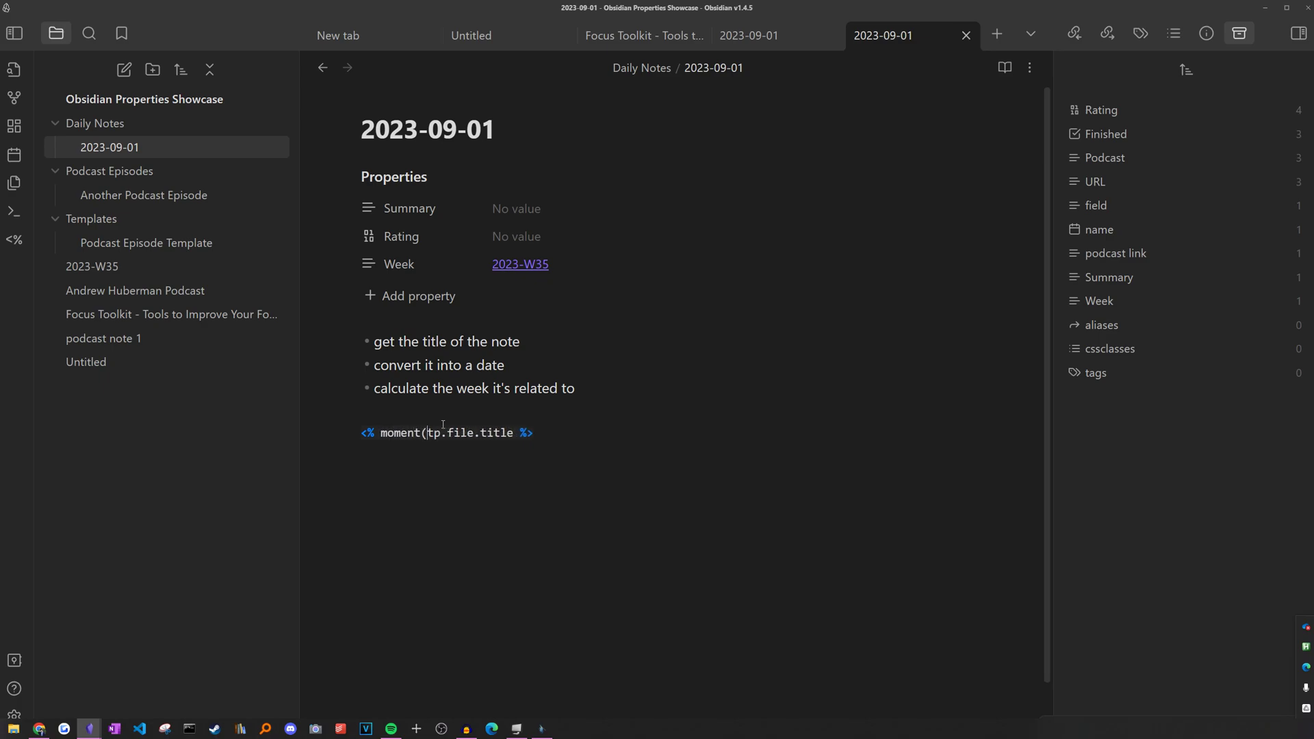
{"action": "type", "text": ")"}
{"action": "left_click_drag", "start_coordinate": [421, 432], "coordinate": [382, 434]}
{"action": "left_click", "coordinate": [502, 433]}
{"action": "left_click", "coordinate": [520, 432]}
{"action": "left_click_drag", "start_coordinate": [382, 433], "coordinate": [519, 433]}
{"action": "left_click", "coordinate": [500, 435]}
{"action": "left_click_drag", "start_coordinate": [428, 433], "coordinate": [515, 432]}
{"action": "left_click", "coordinate": [515, 433]}
{"action": "left_click_drag", "start_coordinate": [429, 433], "coordinate": [515, 433]}
{"action": "left_click_drag", "start_coordinate": [428, 433], "coordinate": [515, 433]}
Add the "YYYY-MM-DD" parse format and .format("YYYY-[W]WW") to the moment expression
{"action": "key", "text": "Right"}
{"action": "type", "text": ", \"YYYY-m"}
{"action": "type", "text": "M-DD"}
{"action": "type", "text": ".format(\""}
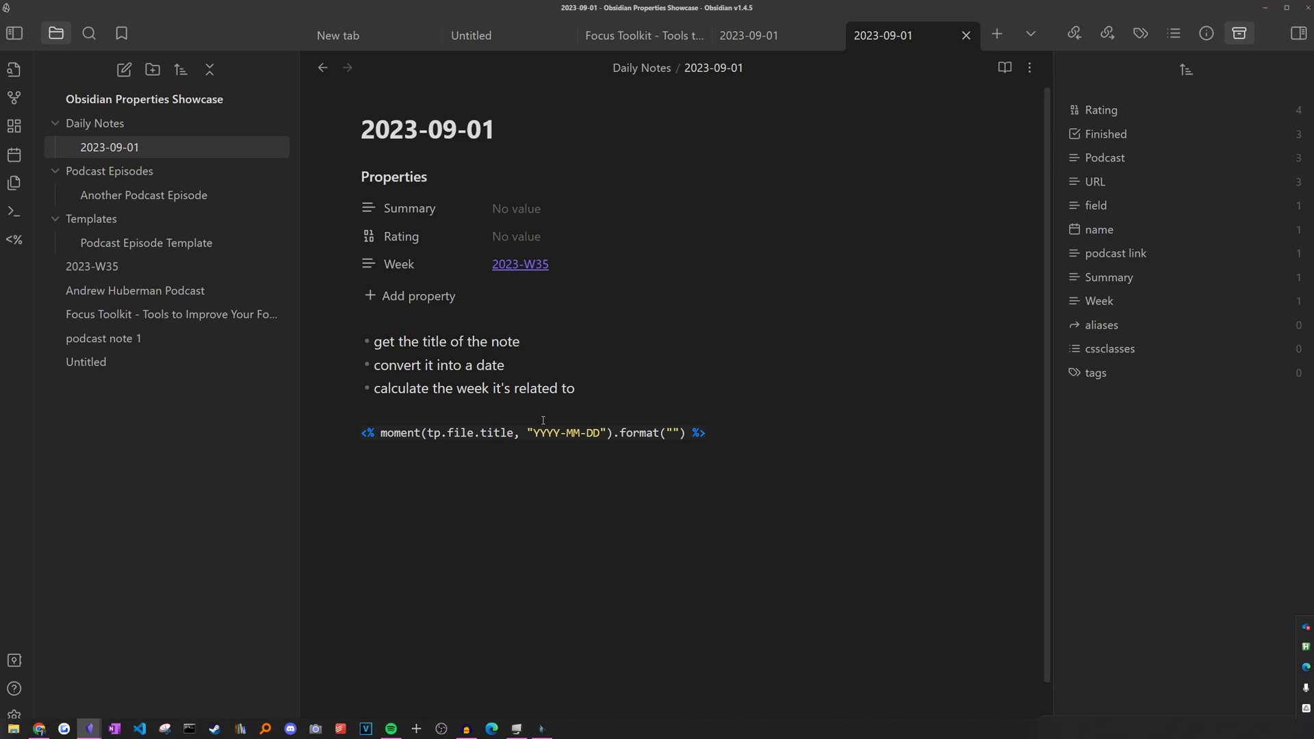
{"action": "type", "text": "YYYY-"}
{"action": "type", "text": "[W]WW"}
{"action": "key", "text": "ctrl+p"}
Test the week expression with Templater's replace, then undo back to the template code
{"action": "type", "text": "replace"}
{"action": "key", "text": "Down"}
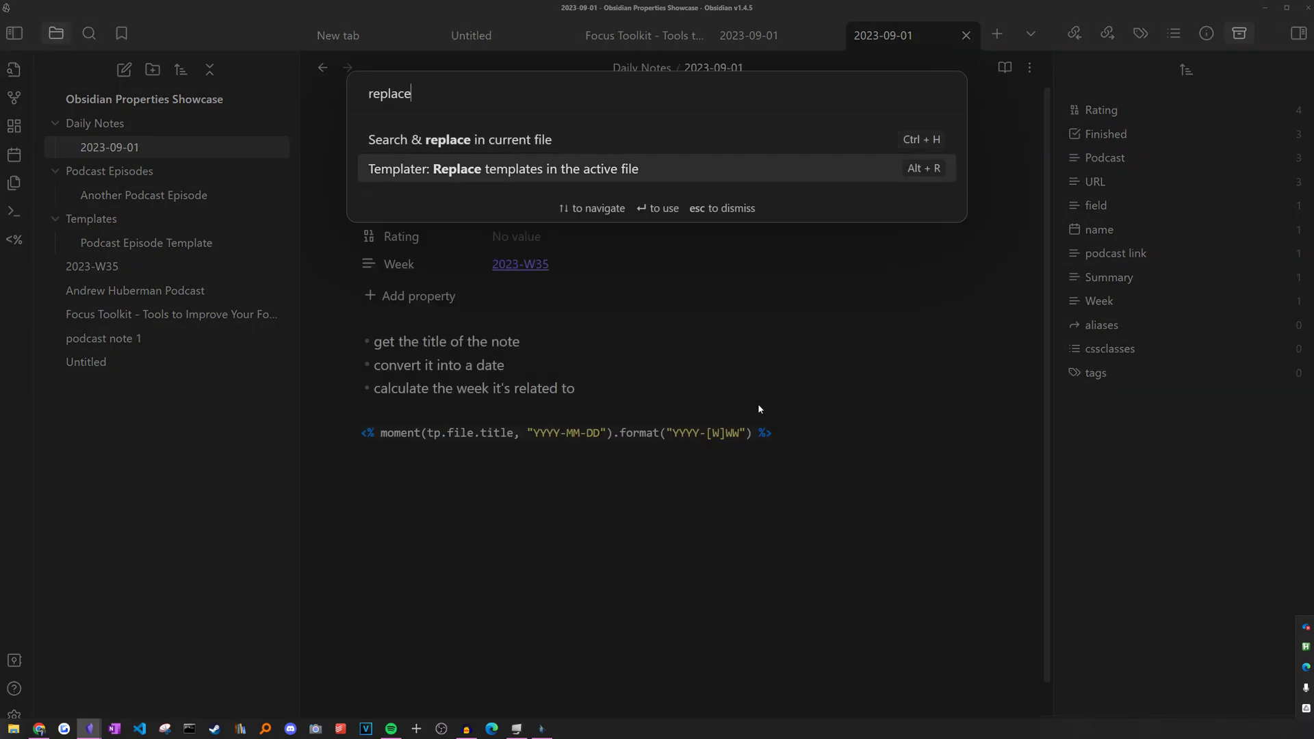
{"action": "key", "text": "Return"}
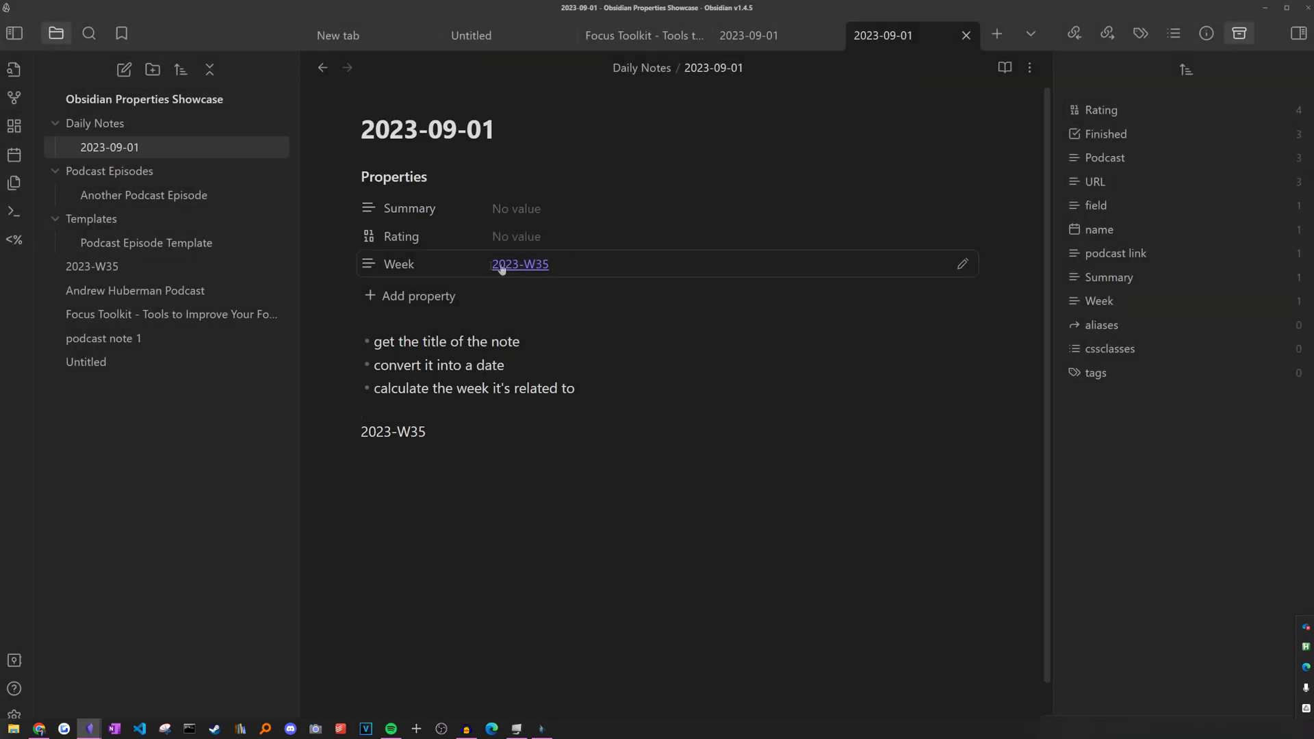
{"action": "left_click", "coordinate": [582, 268]}
{"action": "key", "text": "Escape"}
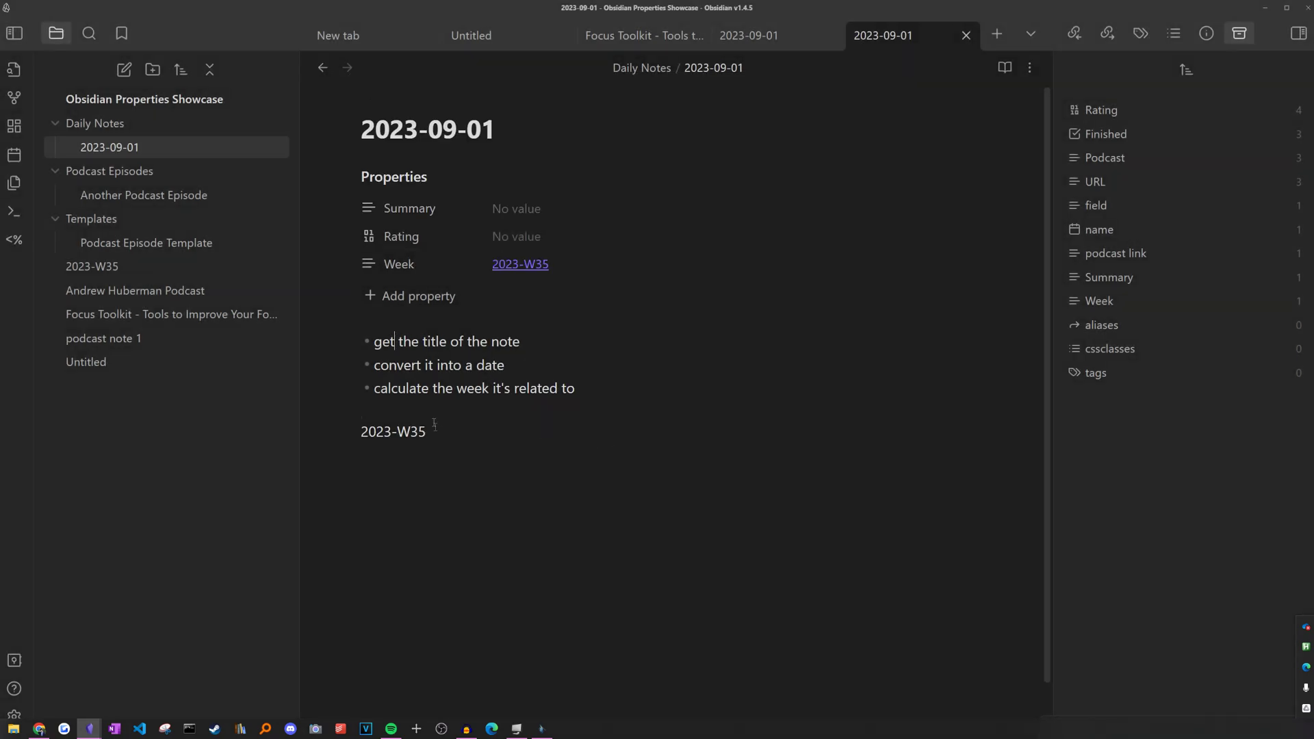
{"action": "key", "text": "ctrl+z"}
{"action": "key", "text": "ctrl+z"}
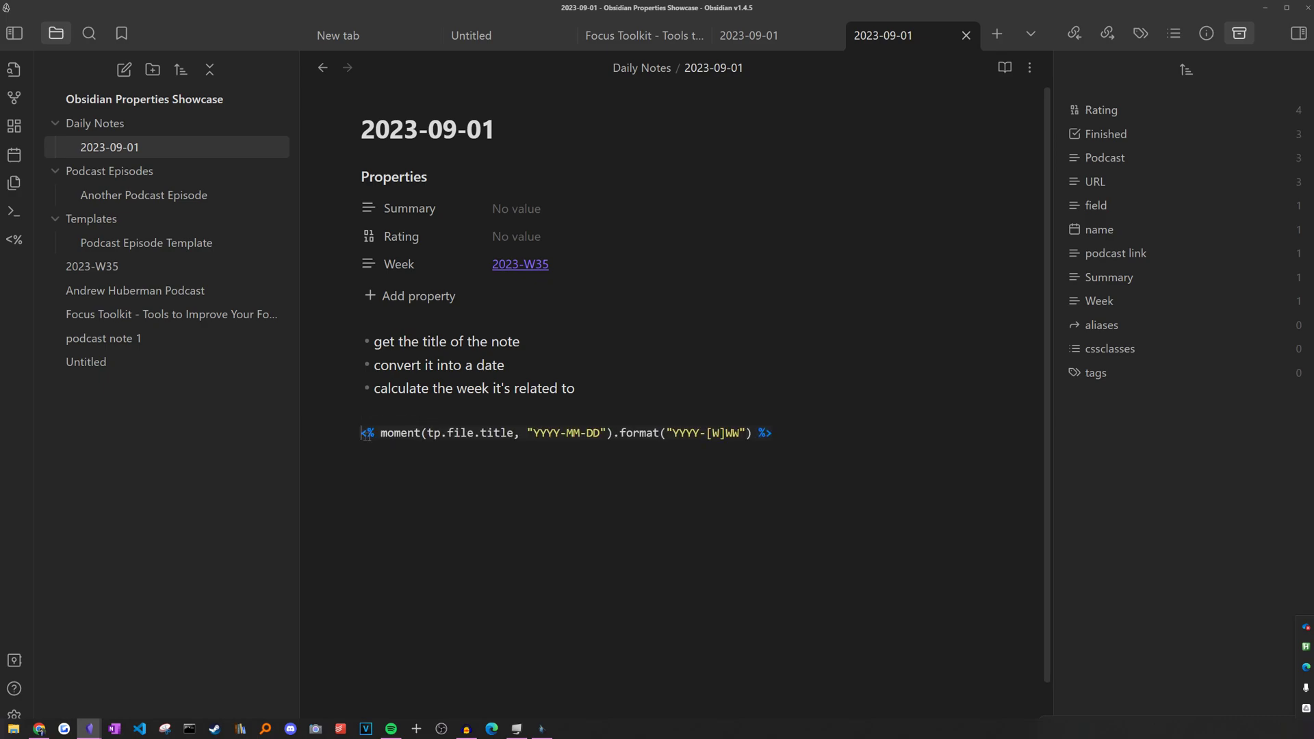
Wrap the Templater line in [[ ]] and move it into the Week property
{"action": "type", "text": "[["}
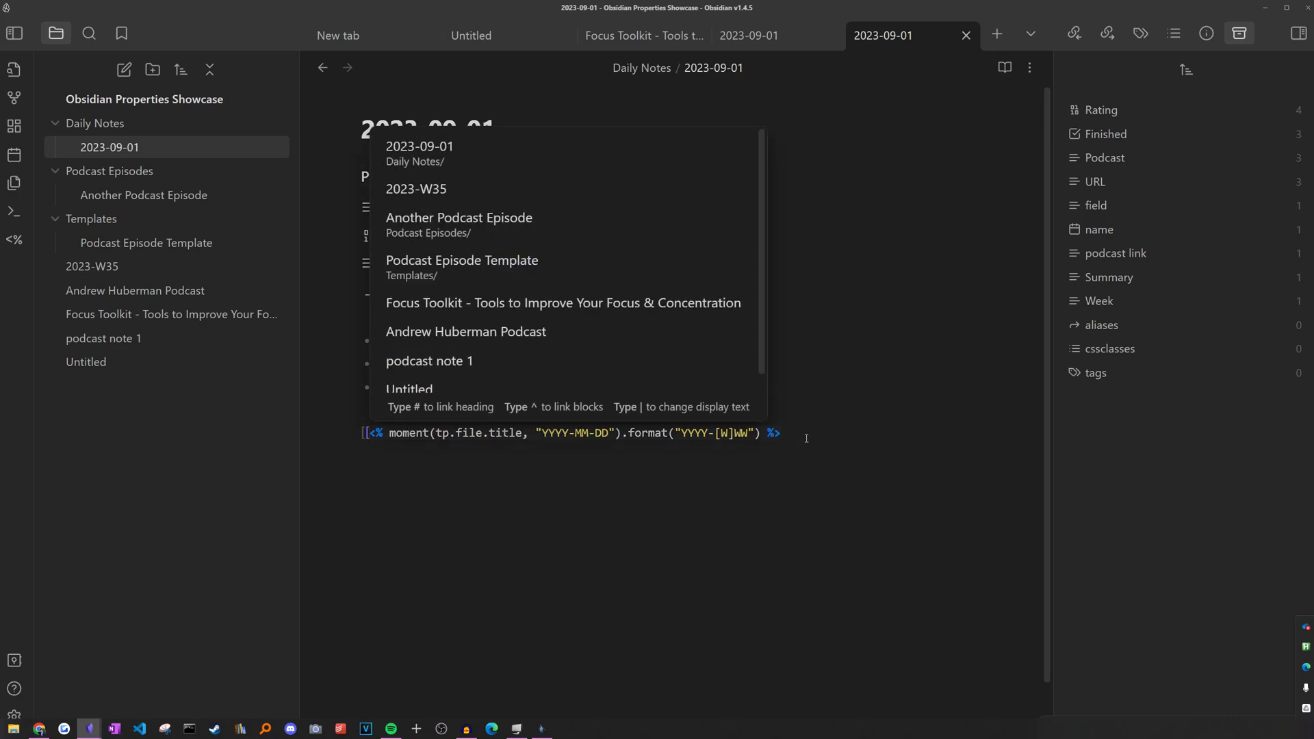
{"action": "left_click", "coordinate": [806, 438]}
{"action": "type", "text": "]]"}
{"action": "left_click_drag", "start_coordinate": [789, 433], "coordinate": [363, 433]}
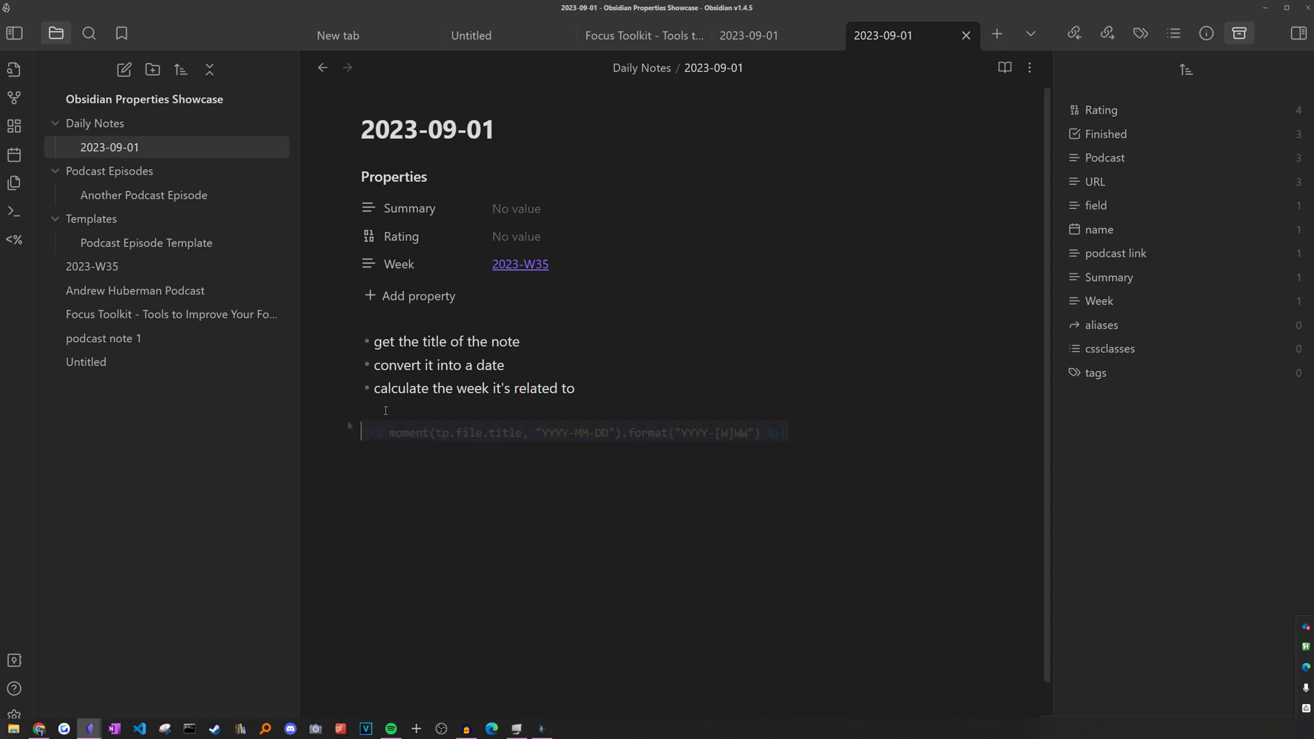
{"action": "key", "text": "ctrl+x"}
{"action": "left_click", "coordinate": [578, 266]}
{"action": "key", "text": "ctrl+a"}
{"action": "key", "text": "ctrl+v"}
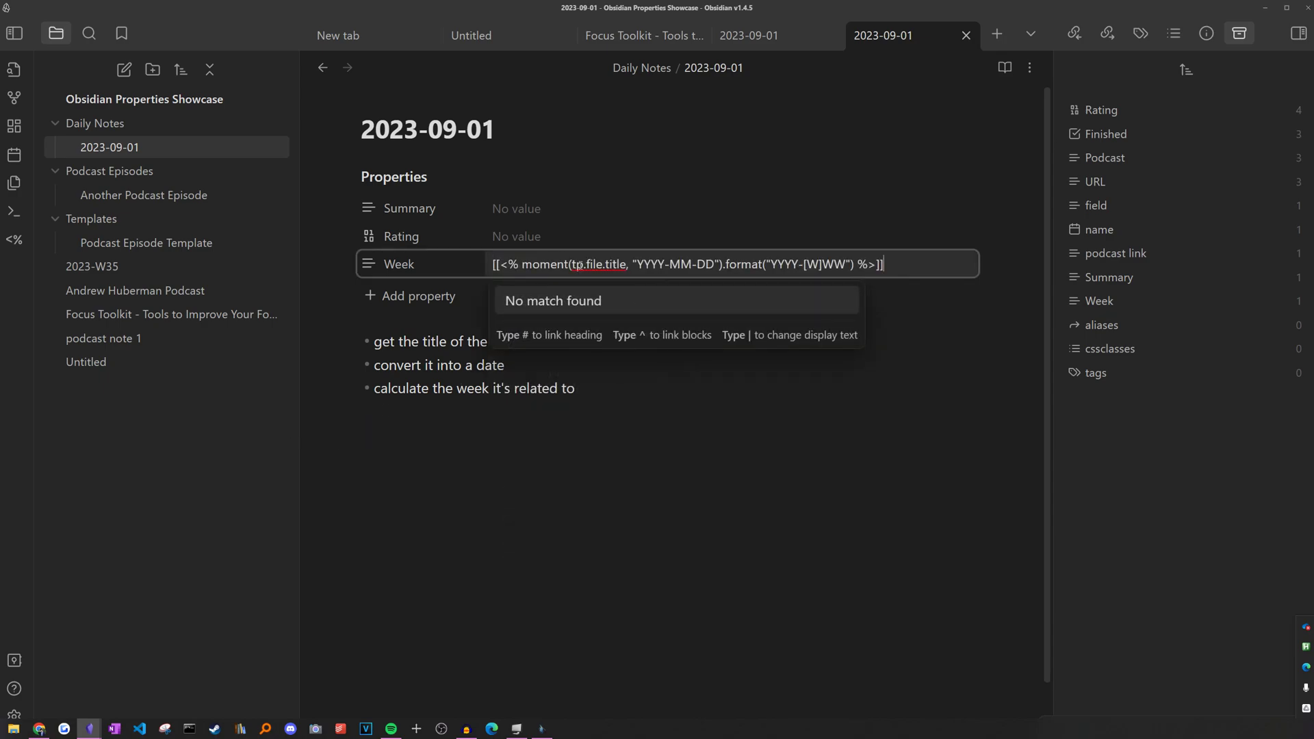
{"action": "left_click", "coordinate": [623, 405]}
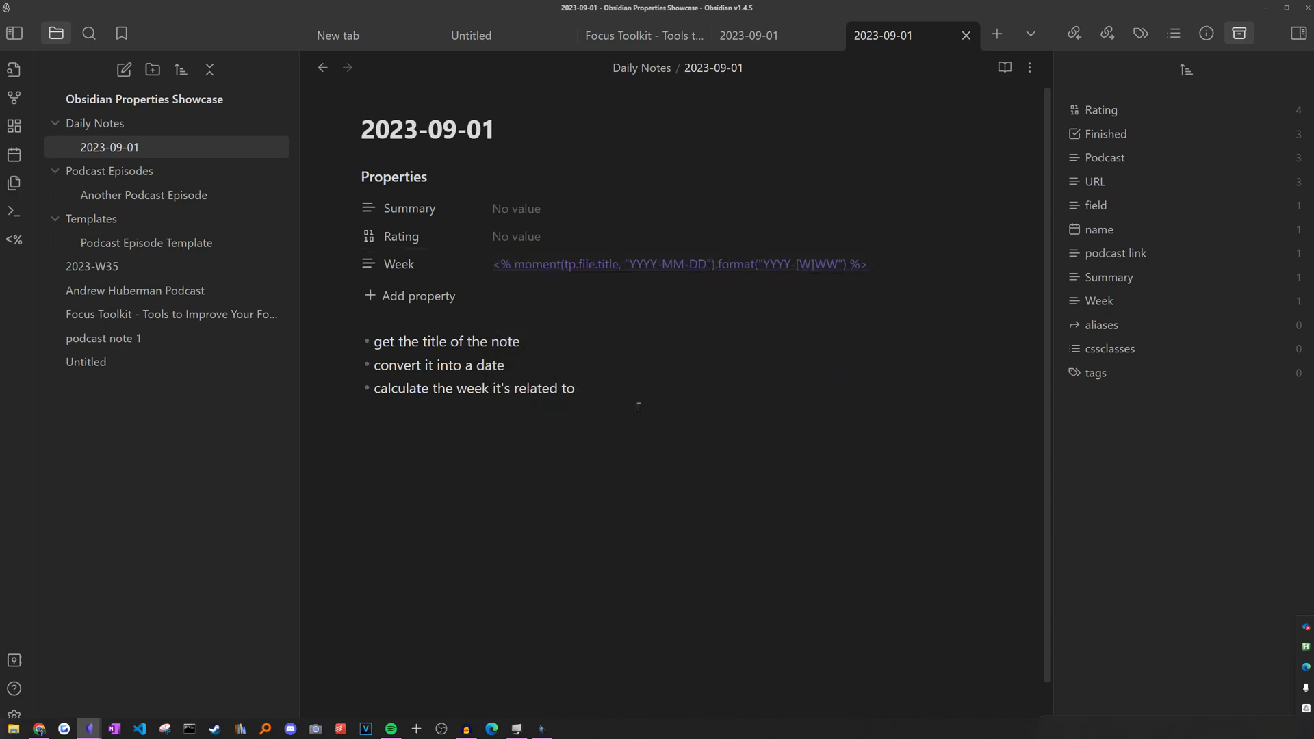
Run Templater's replace so the Week property renders as 2023-W35
{"action": "key", "text": "ctrl+p"}
{"action": "type", "text": "replace"}
{"action": "key", "text": "Down"}
{"action": "key", "text": "Return"}
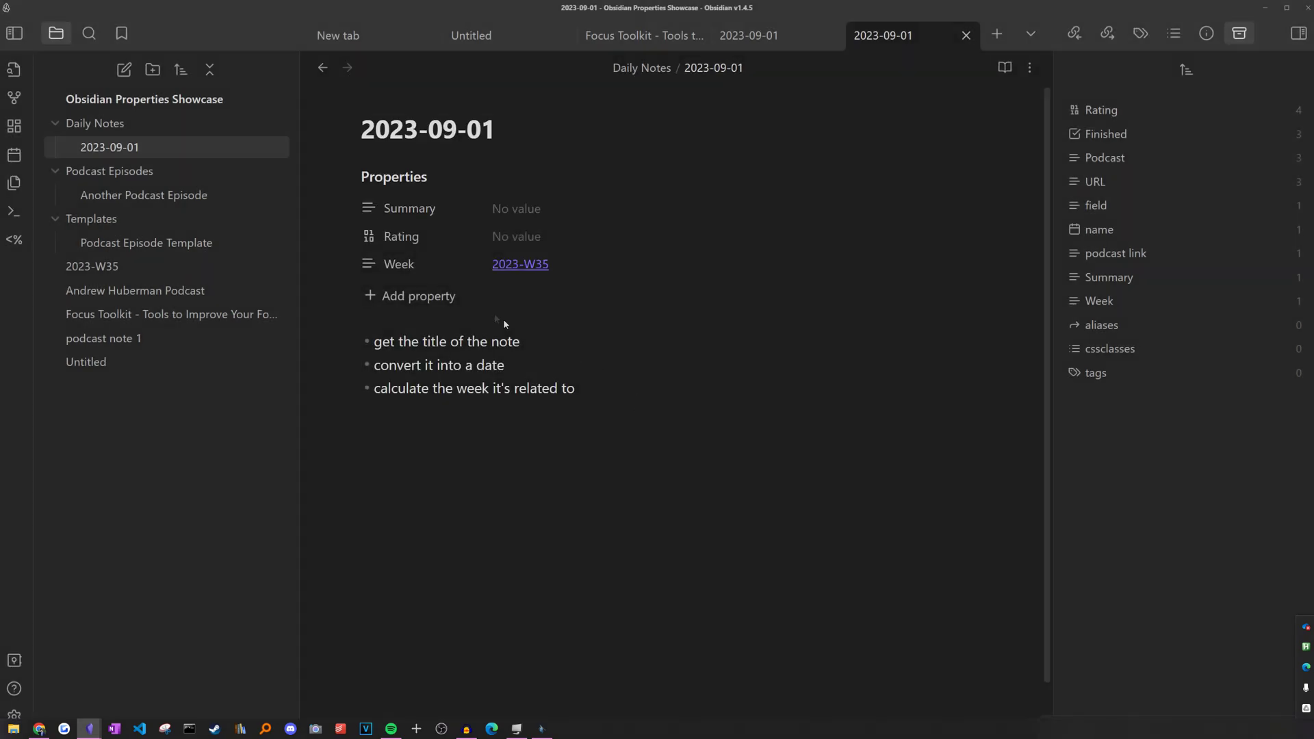
{"action": "left_click", "coordinate": [588, 334]}
Rename the note to 'Daily Note Template' and delete its three bullet lines
{"action": "left_click", "coordinate": [685, 68]}
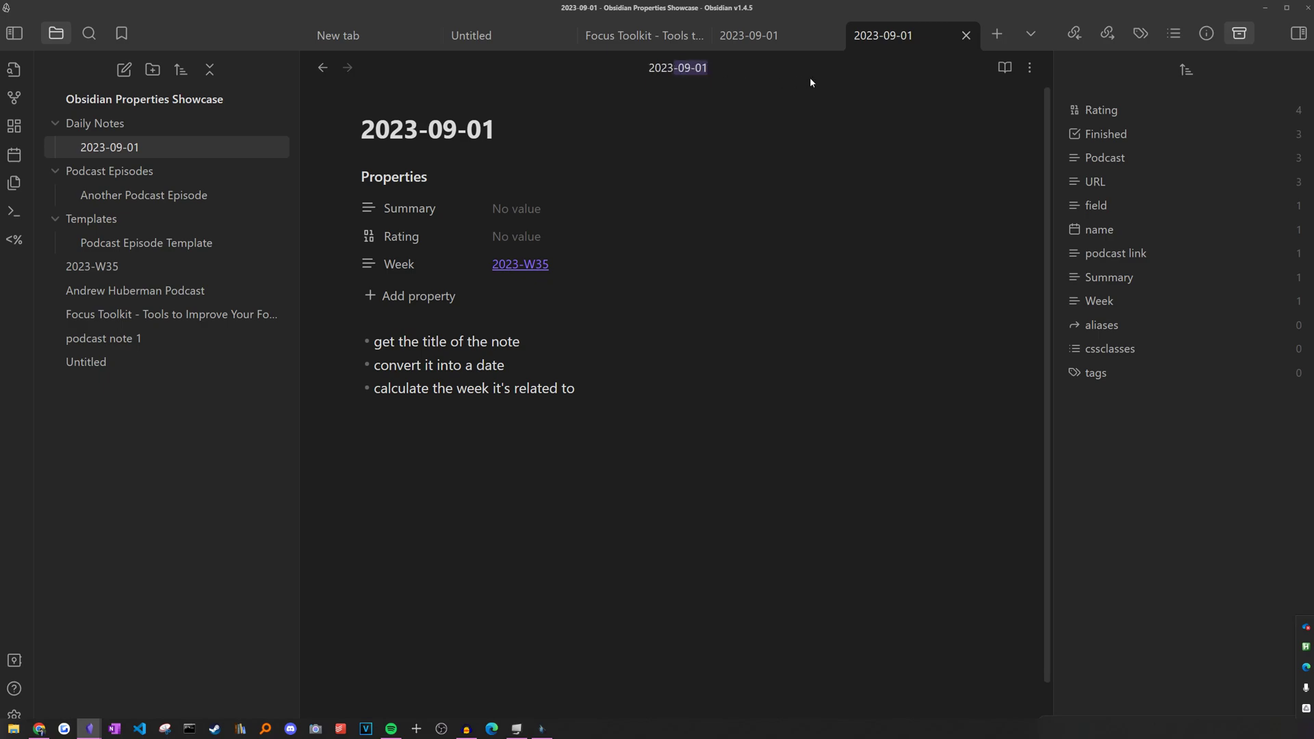
{"action": "left_click", "coordinate": [693, 389]}
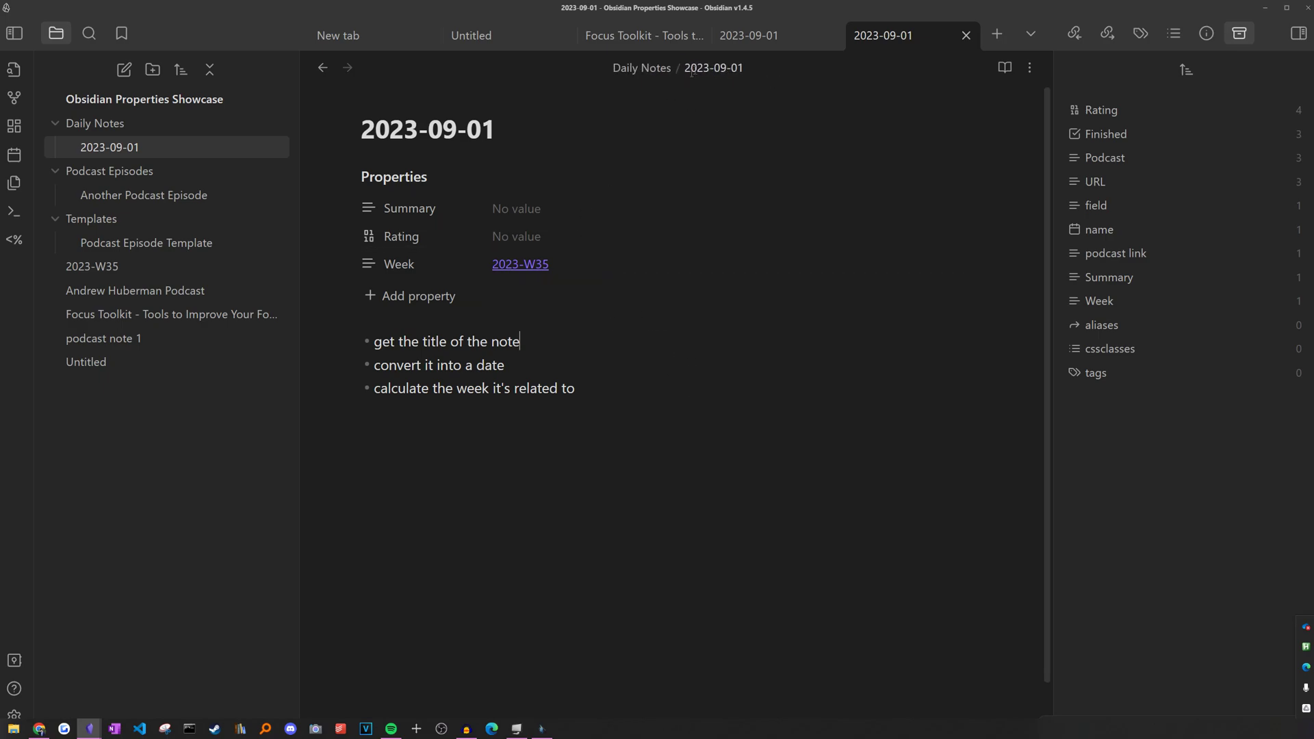
{"action": "left_click", "coordinate": [718, 70]}
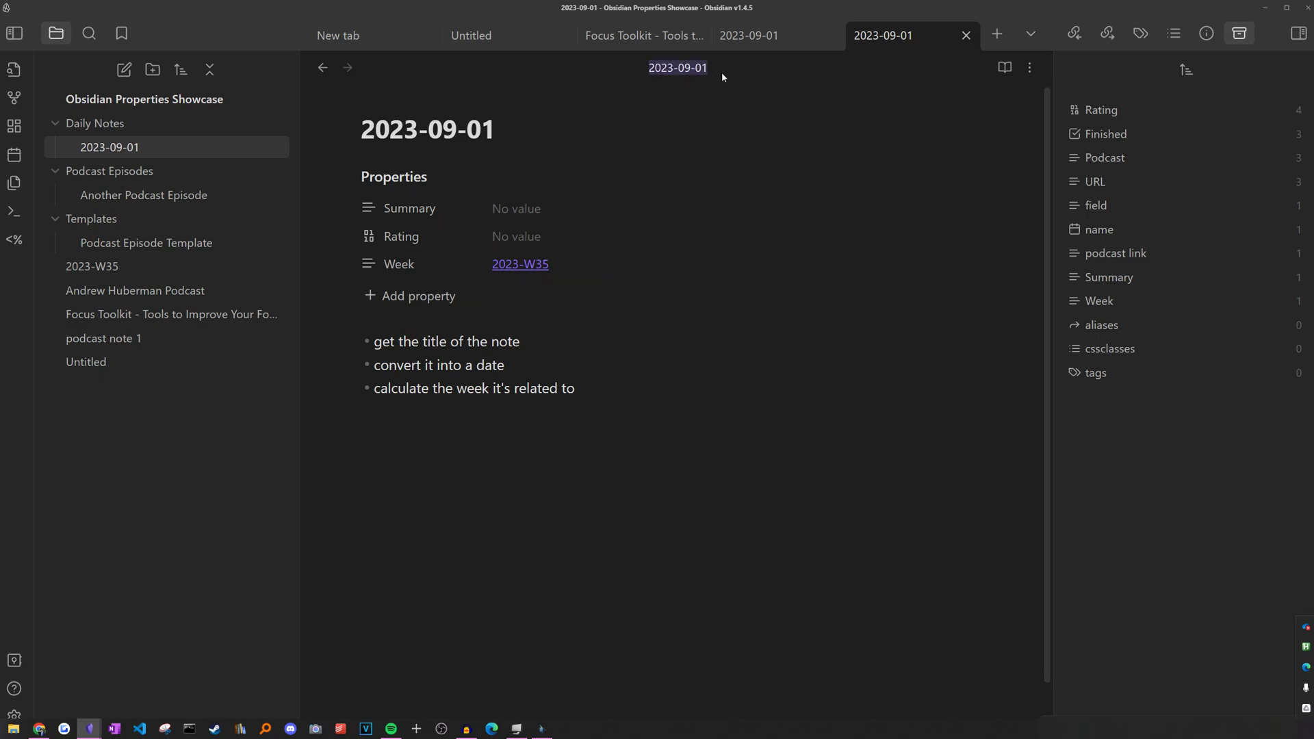
{"action": "type", "text": "Daily Note Template"}
{"action": "key", "text": "Return"}
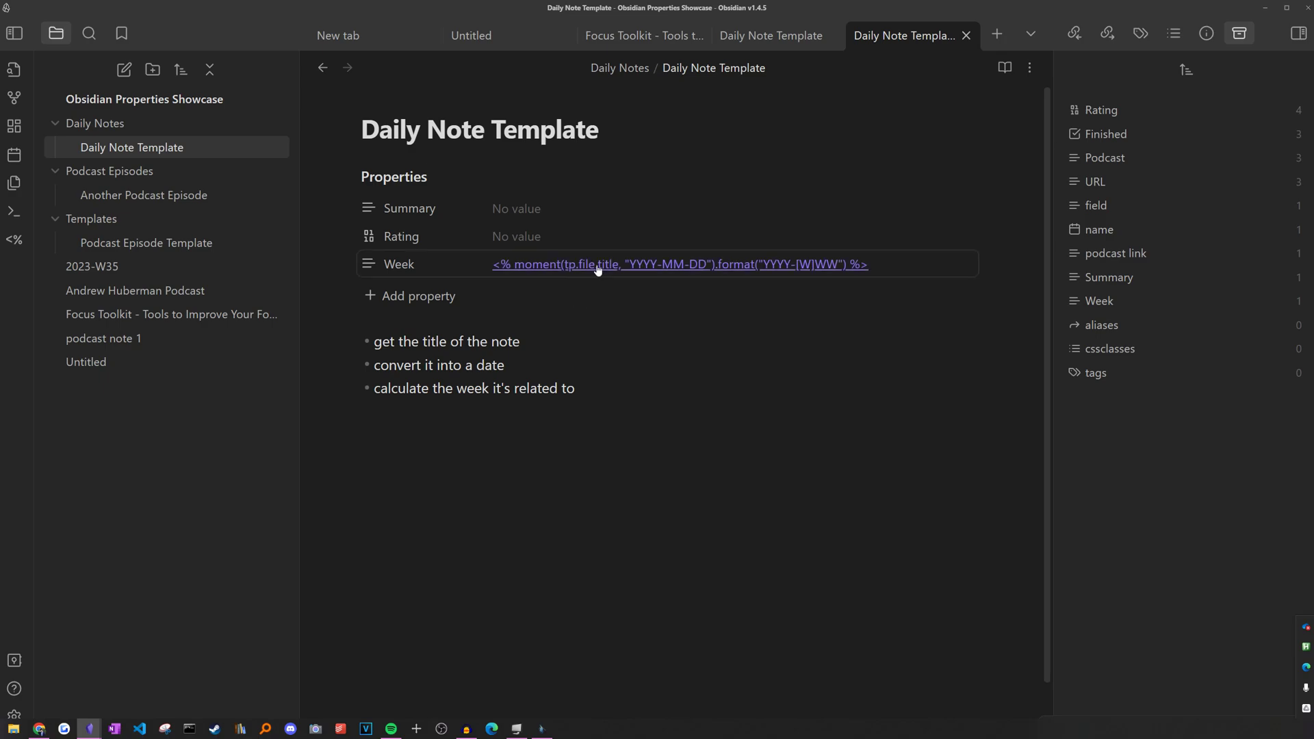
{"action": "left_click_drag", "start_coordinate": [578, 388], "coordinate": [318, 340]}
{"action": "key", "text": "BackSpace"}
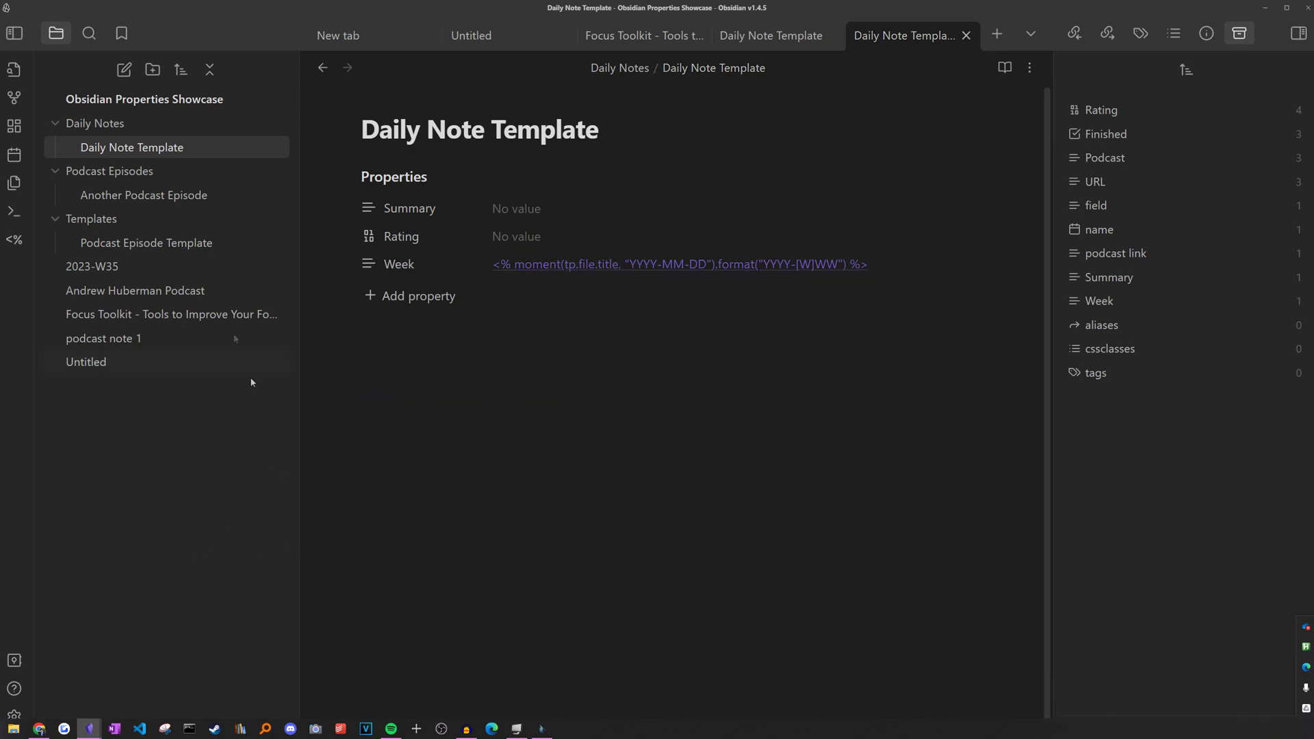
In the Daily notes settings, store new daily notes in the Daily Notes folder
{"action": "left_click", "coordinate": [13, 715]}
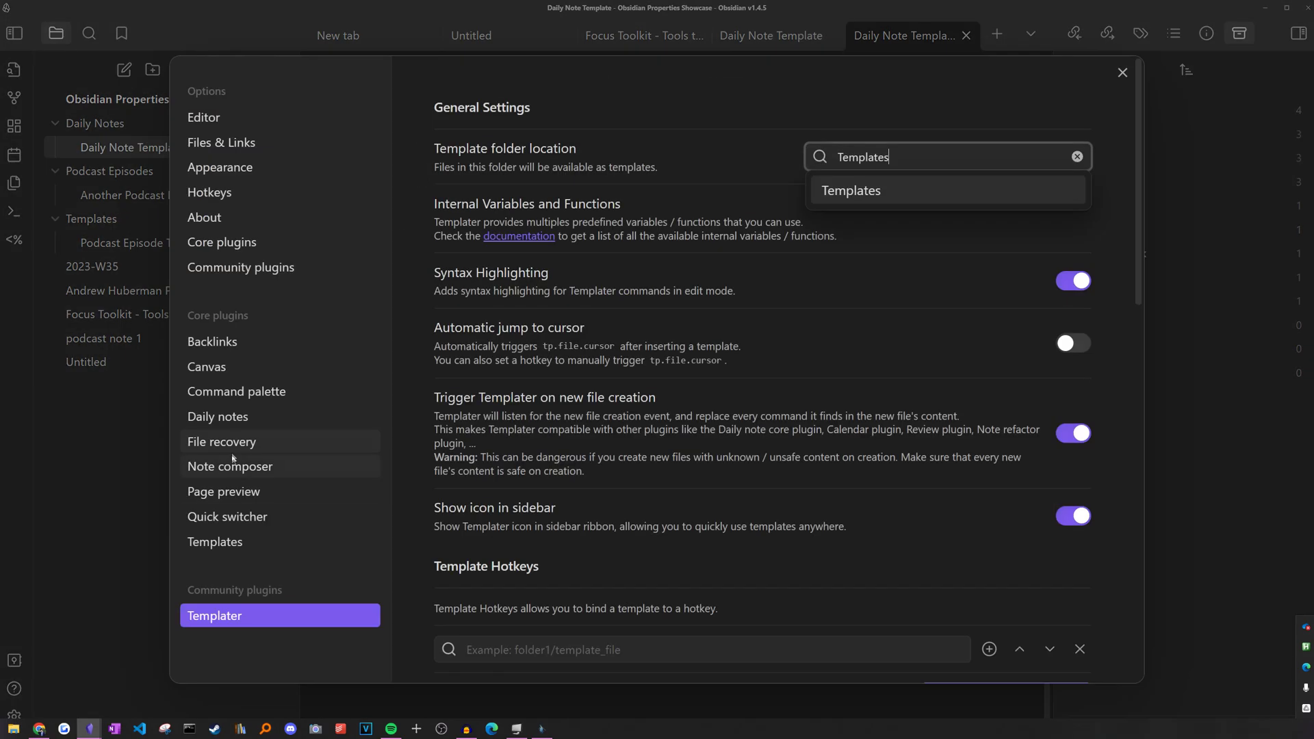
{"action": "left_click", "coordinate": [215, 419]}
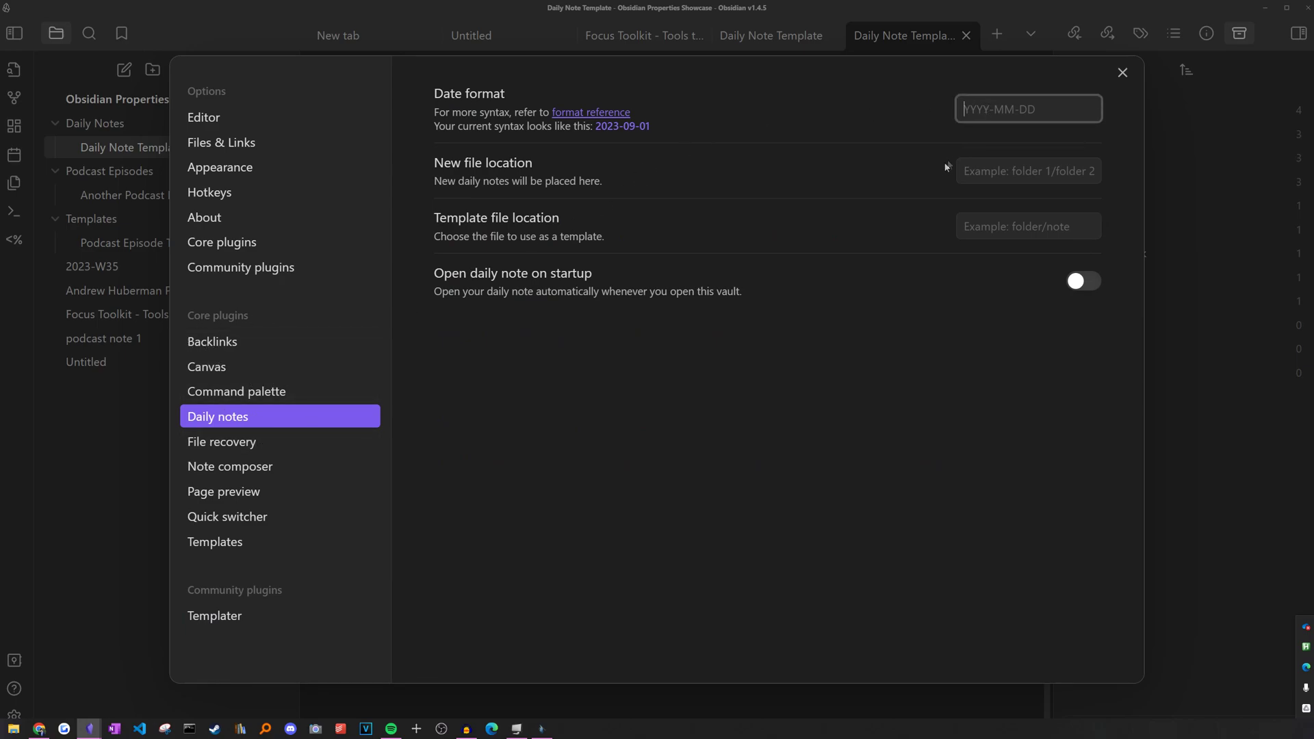
{"action": "left_click", "coordinate": [993, 174]}
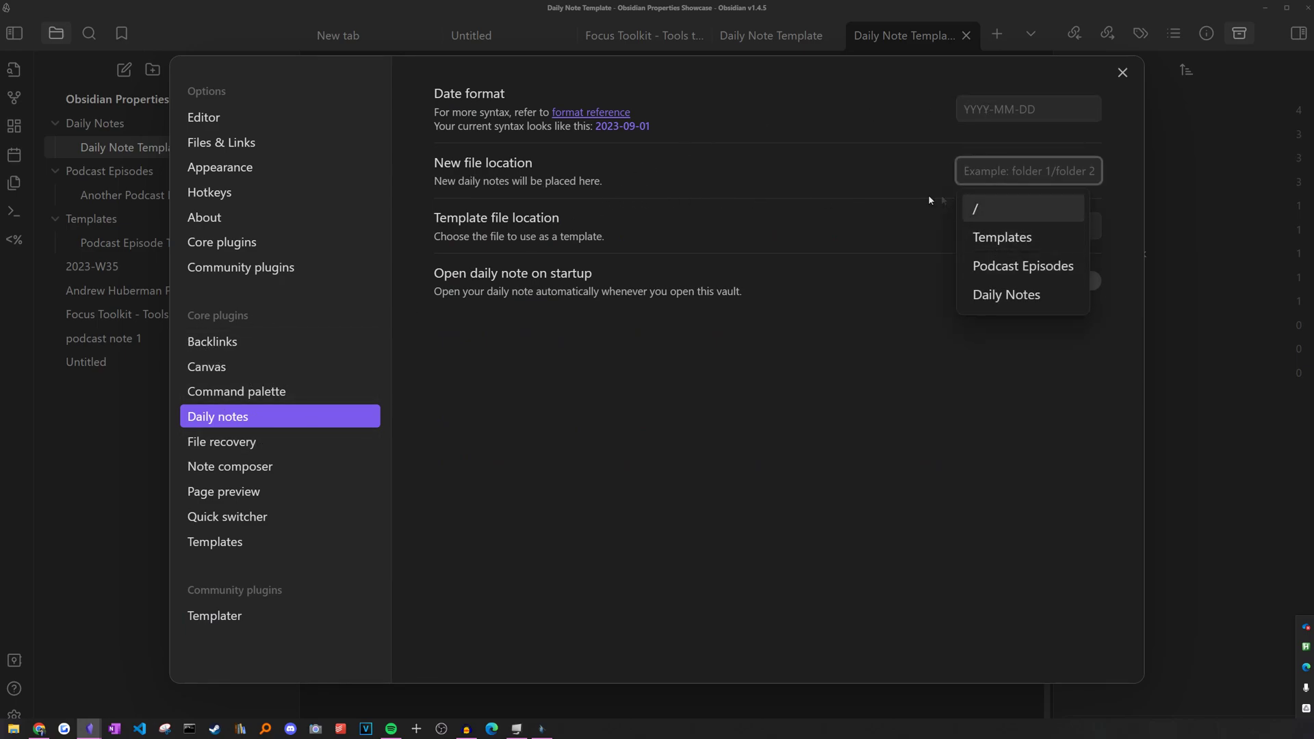
{"action": "left_click", "coordinate": [1017, 297]}
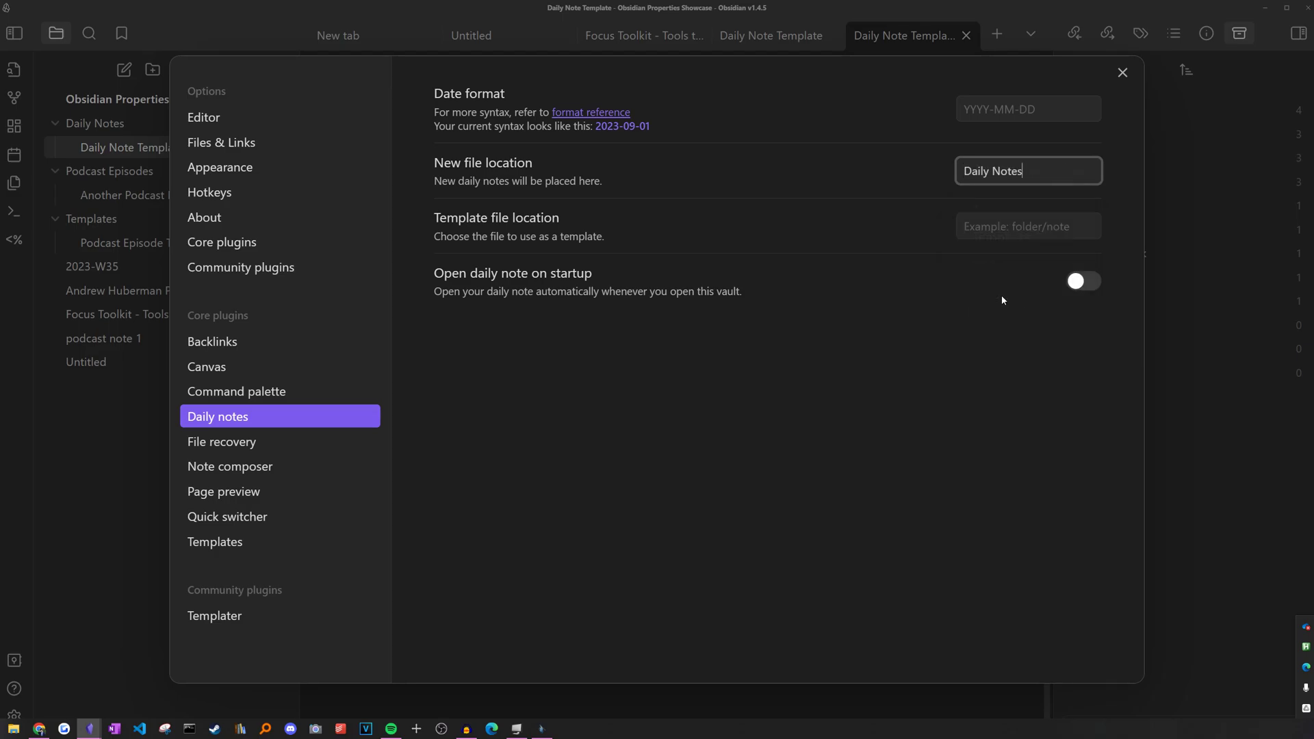
Set the daily note template file to Templates/Daily Note Template and close settings
{"action": "left_click", "coordinate": [1014, 228]}
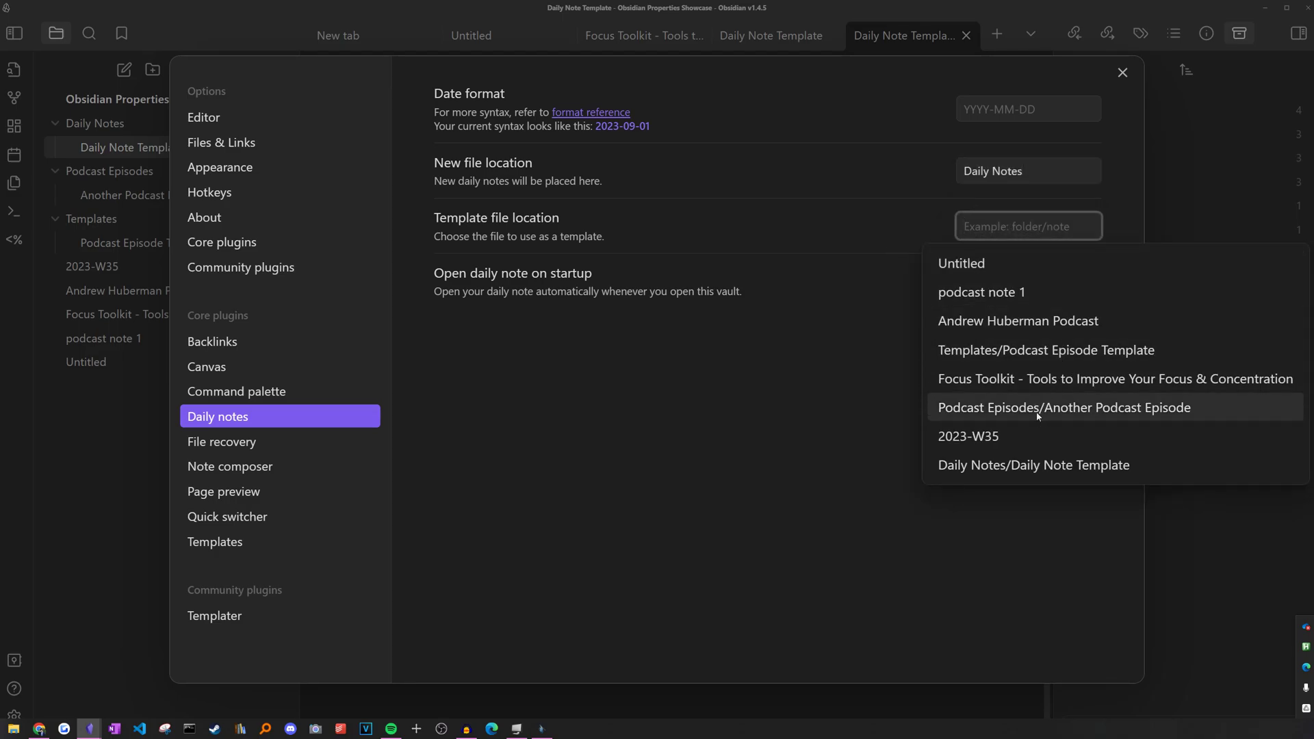
{"action": "left_click", "coordinate": [999, 466]}
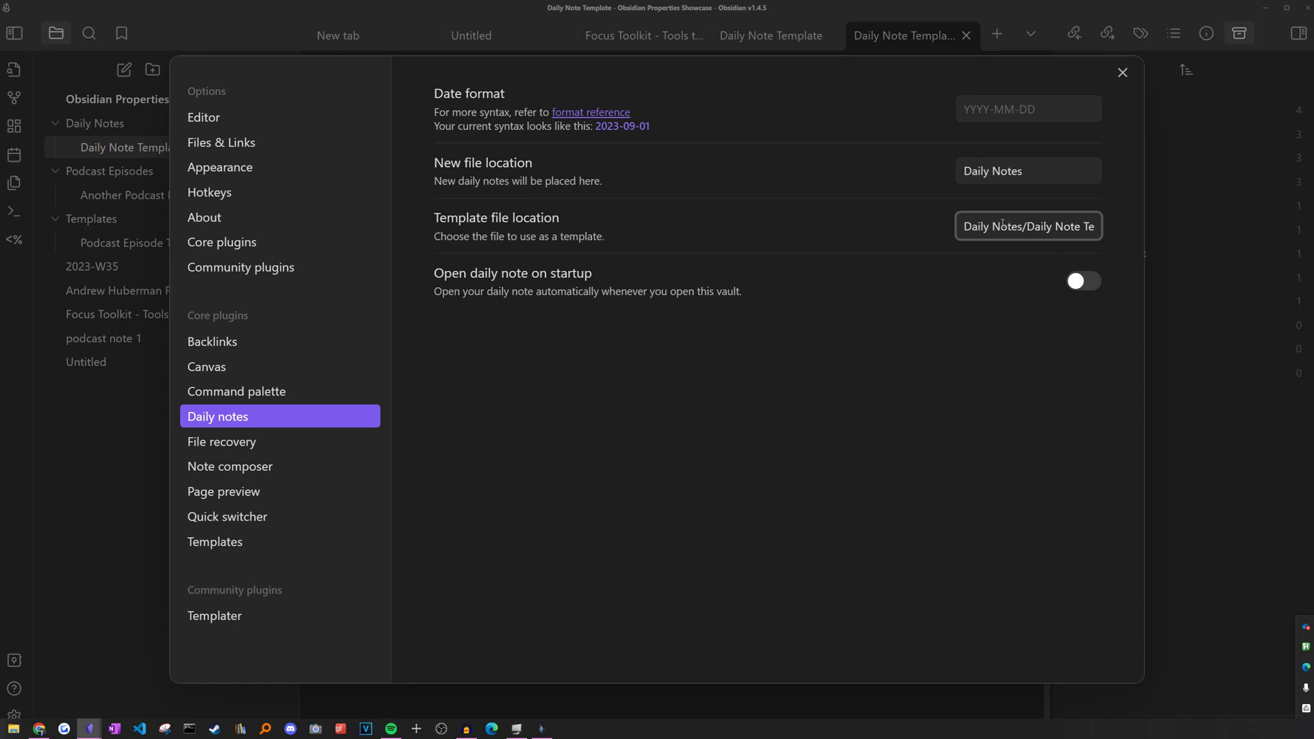
{"action": "left_click_drag", "start_coordinate": [1025, 226], "coordinate": [938, 230]}
{"action": "type", "text": "Templat"}
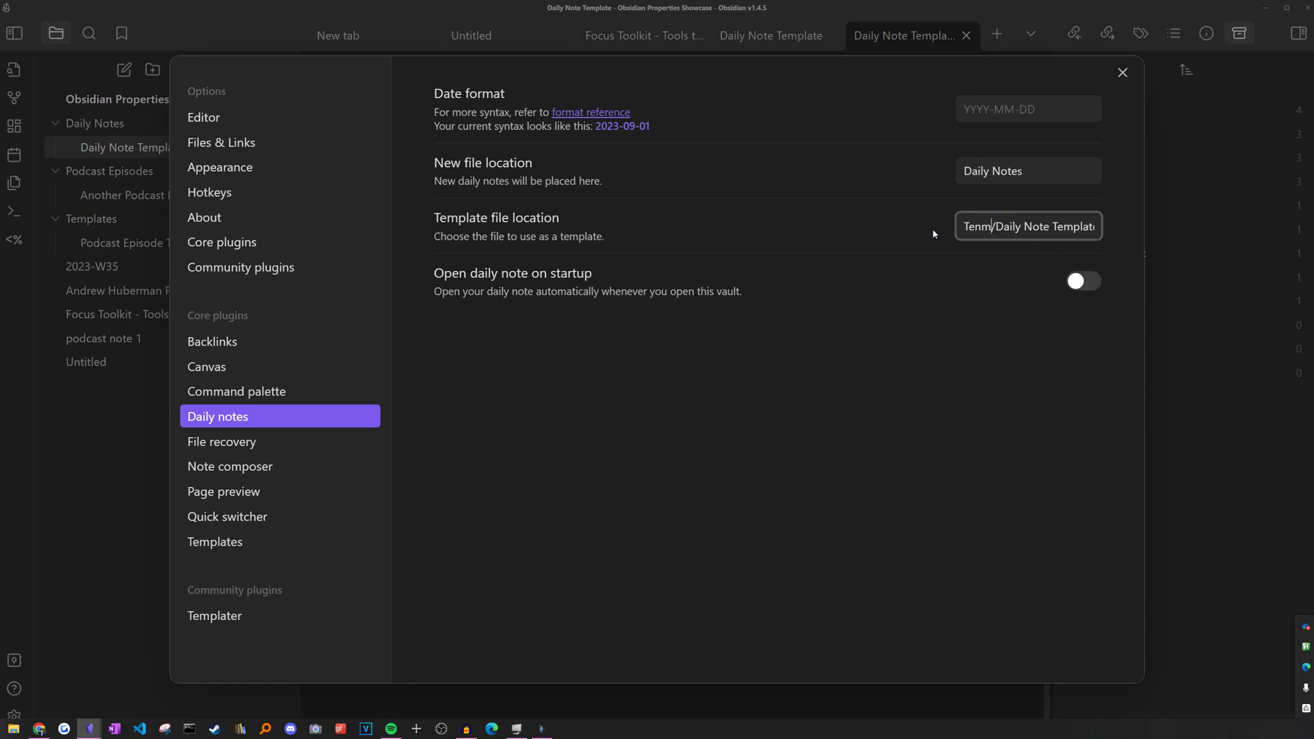
{"action": "type", "text": "es"}
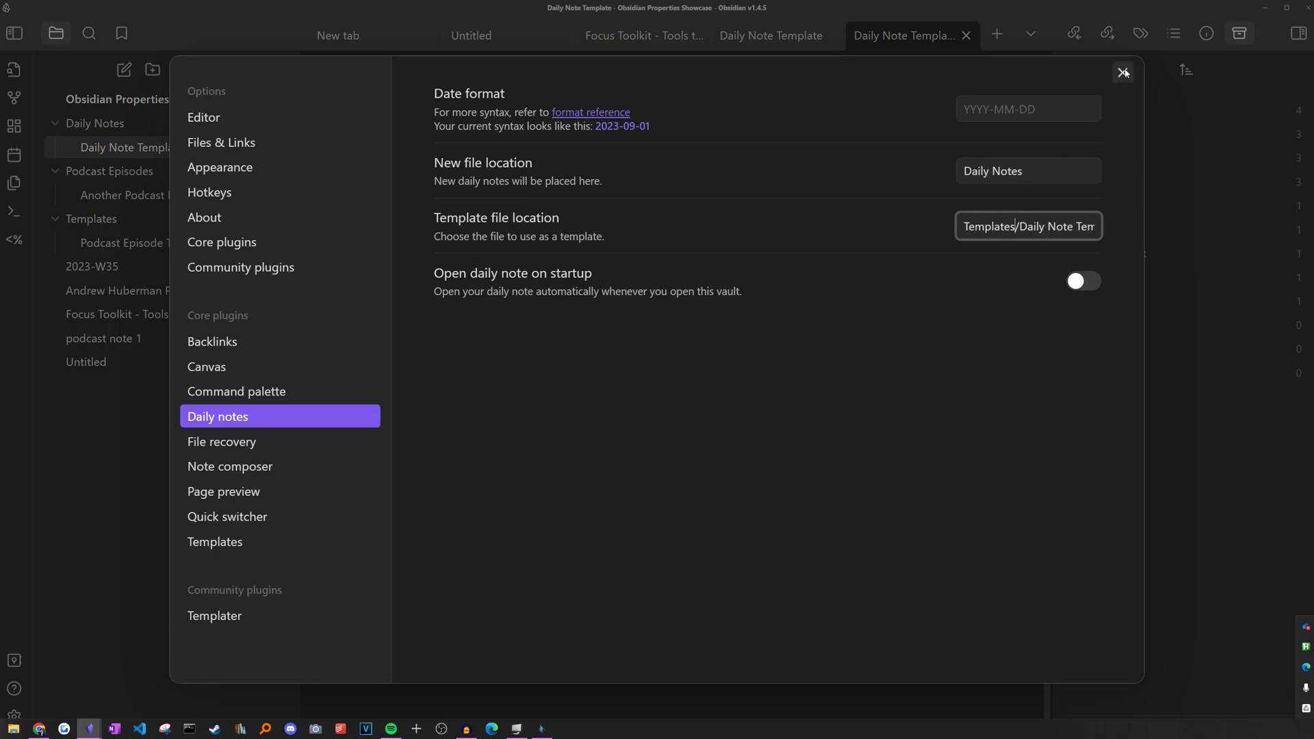
{"action": "left_click", "coordinate": [1123, 72]}
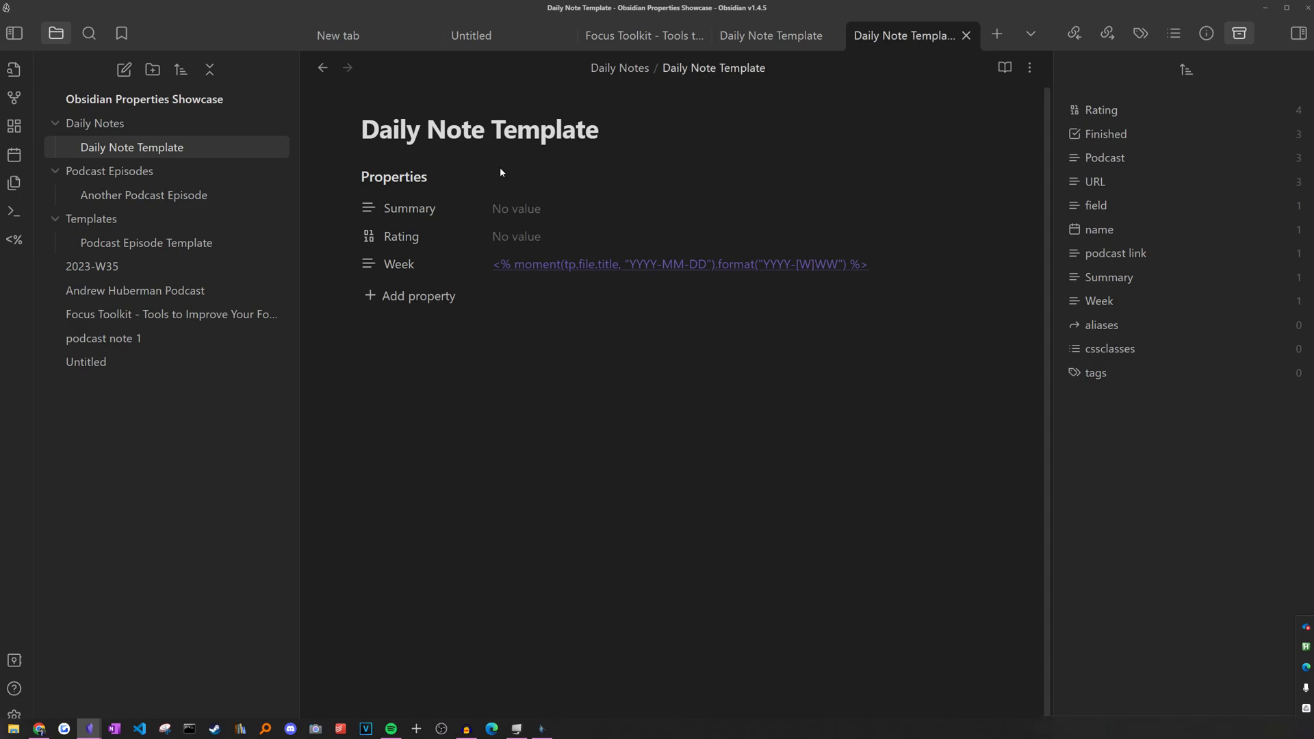
Move the Daily Note Template note into the Templates folder with the 'move' command
{"action": "key", "text": "ctrl+p"}
{"action": "type", "text": "move"}
{"action": "key", "text": "Down"}
{"action": "key", "text": "Down"}
{"action": "key", "text": "Down"}
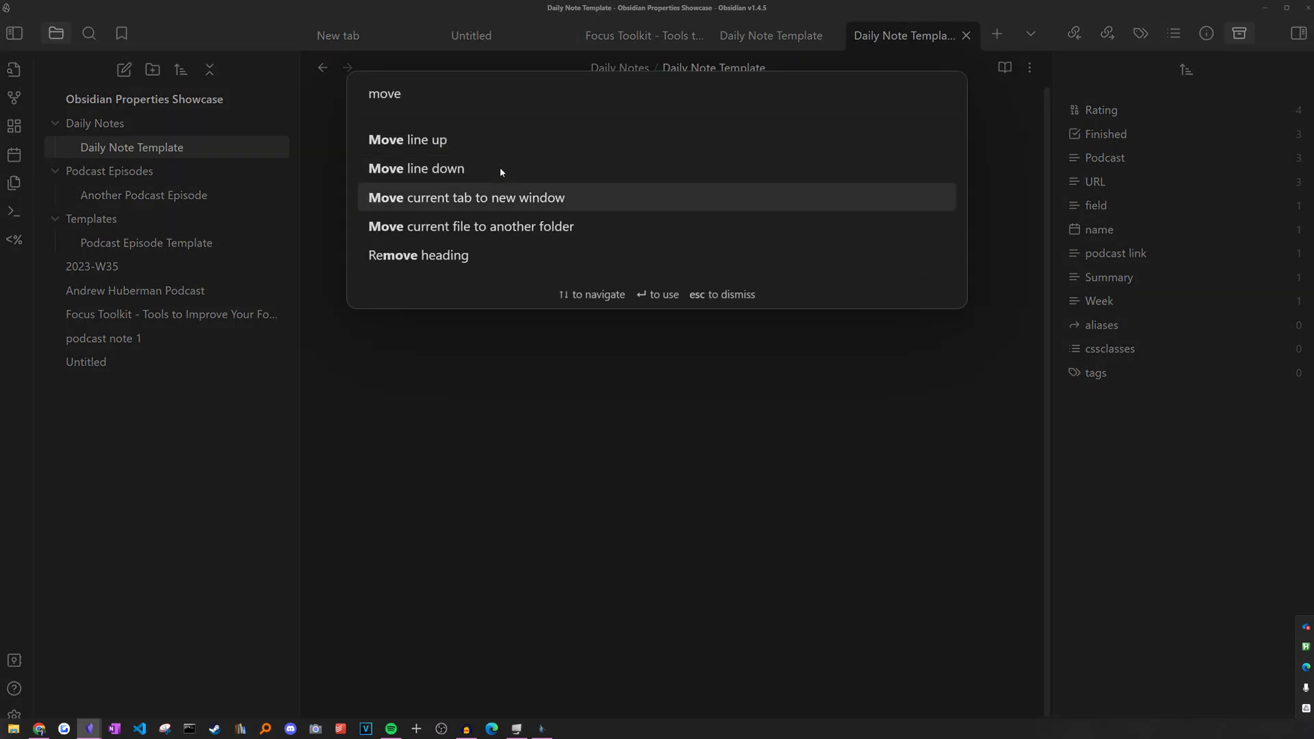
{"action": "key", "text": "Return"}
{"action": "key", "text": "Down"}
{"action": "key", "text": "Return"}
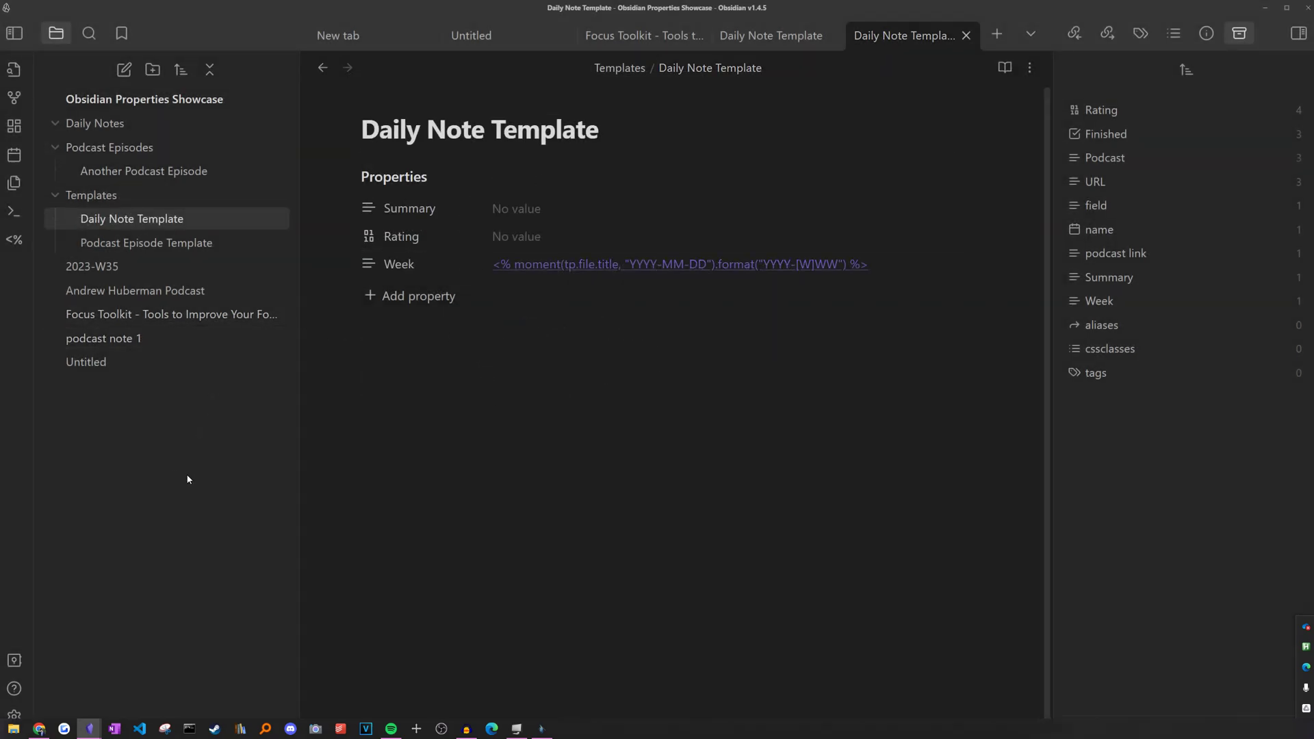
Create today's 2023-09-01 daily note and follow its Week link to 2023-W35
{"action": "key", "text": "ctrl+p"}
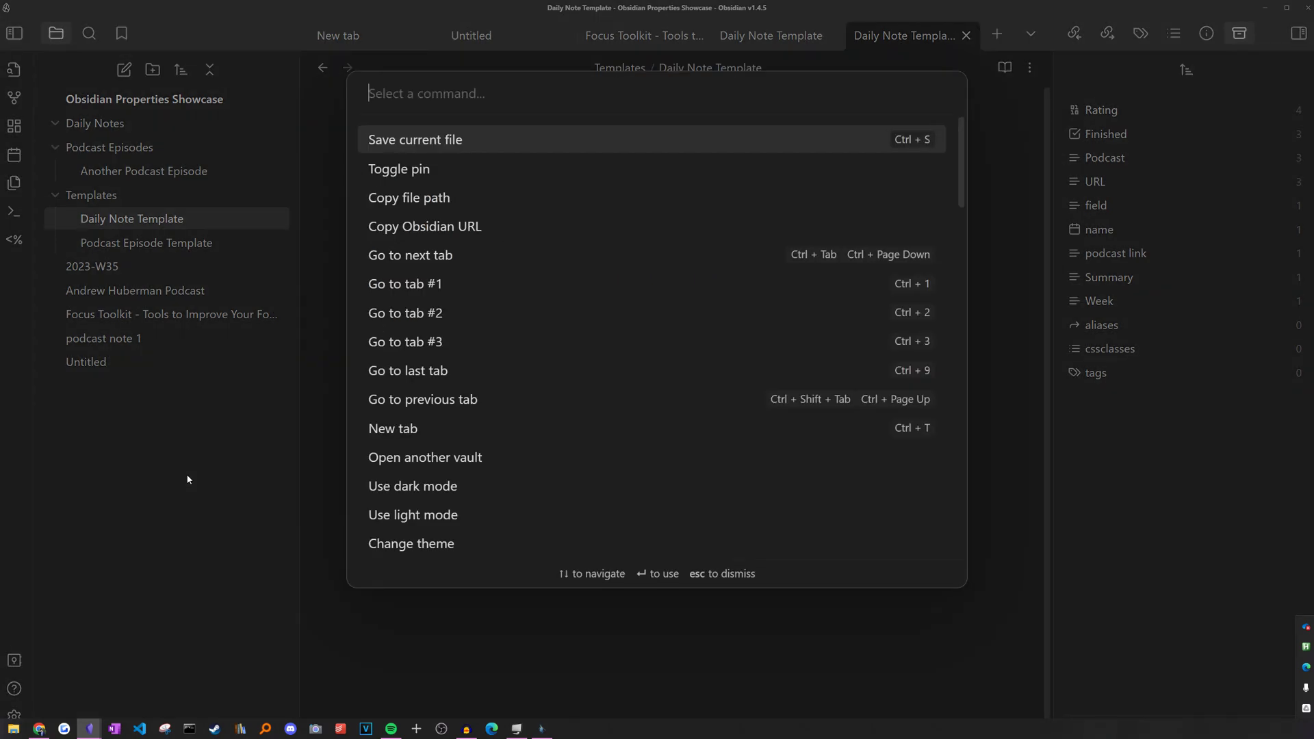
{"action": "type", "text": "daily"}
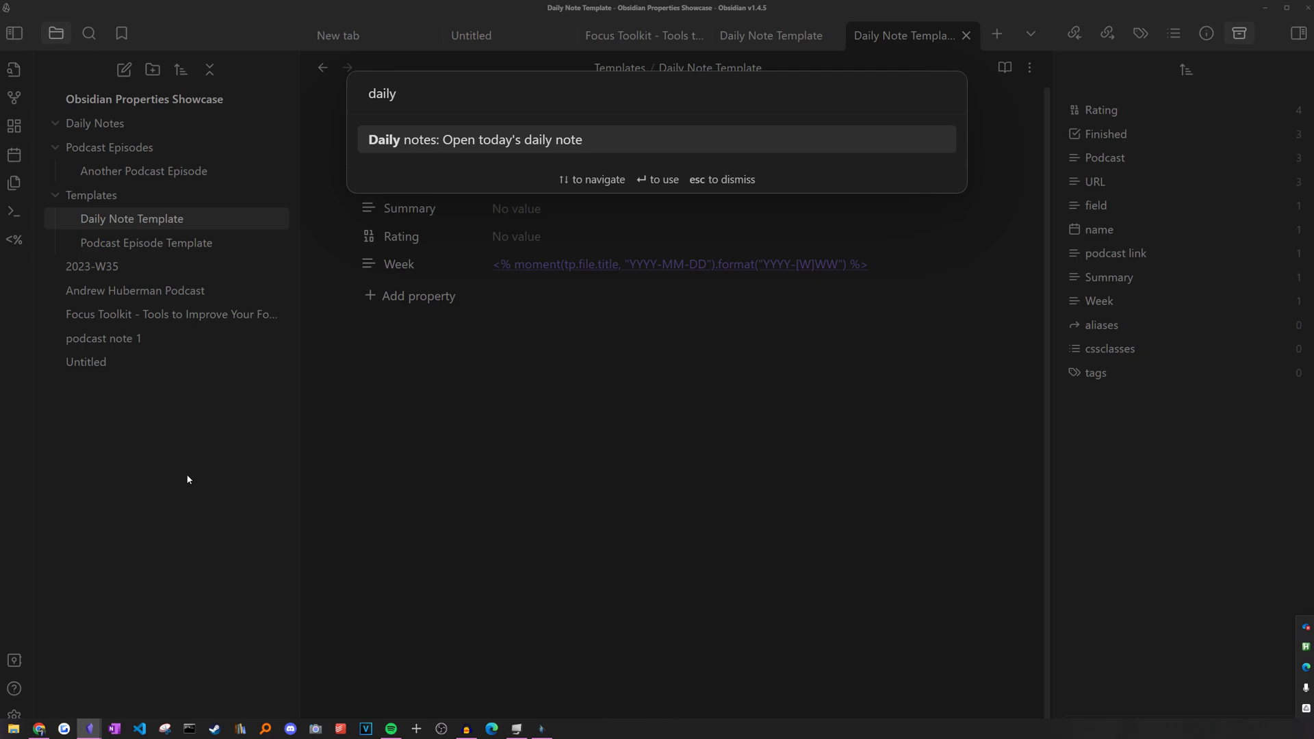
{"action": "key", "text": "Return"}
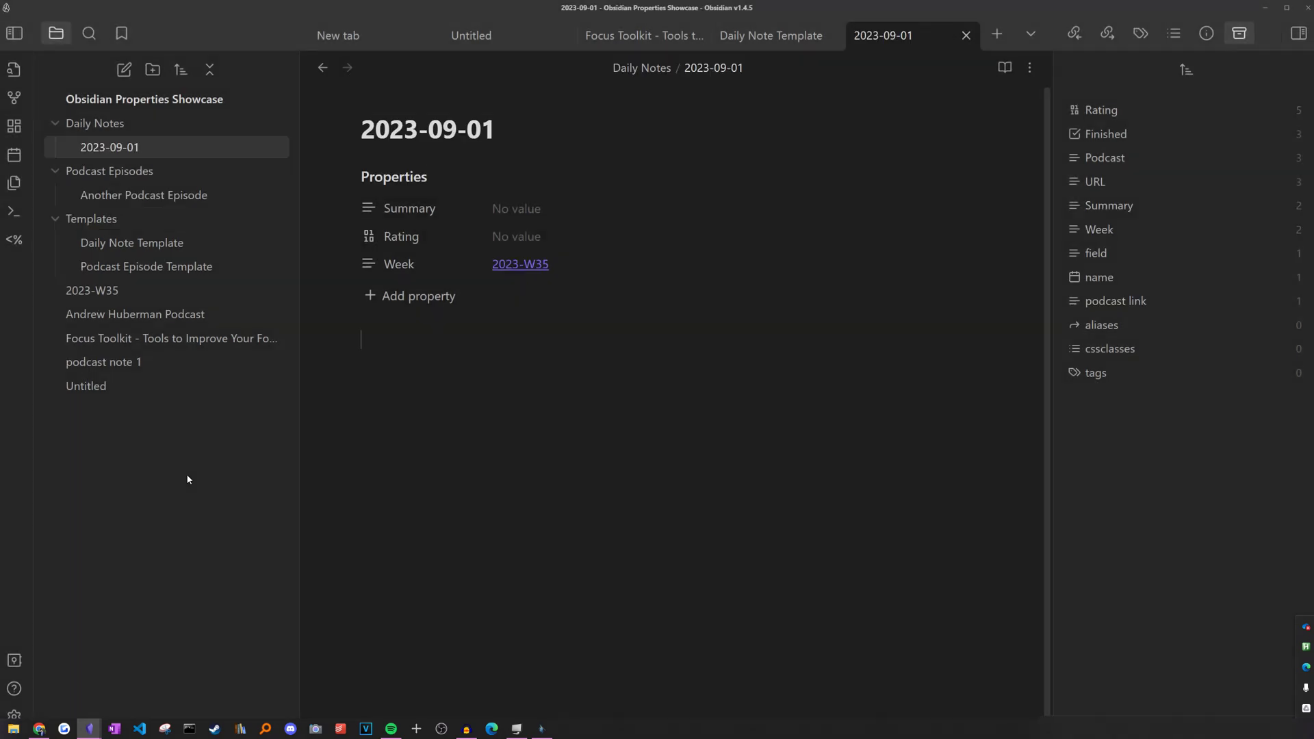
{"action": "left_click", "coordinate": [496, 270]}
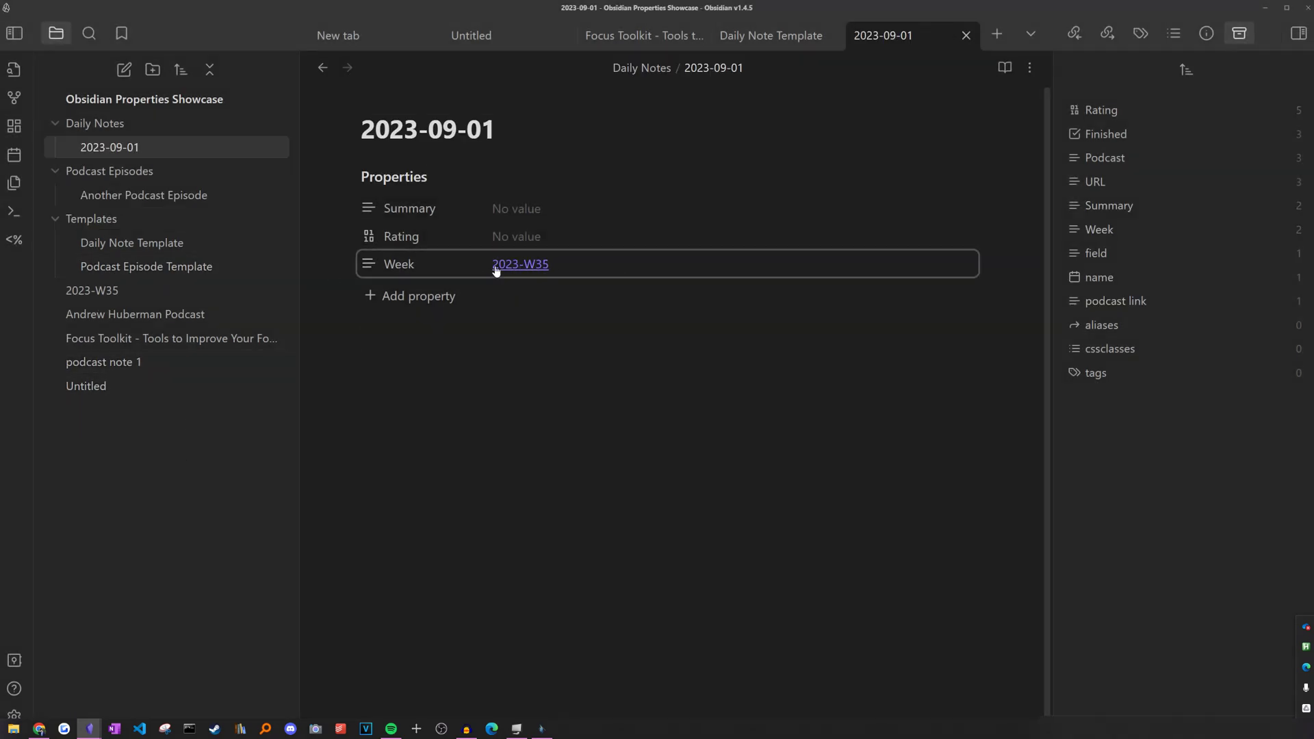
{"action": "left_click", "coordinate": [496, 269]}
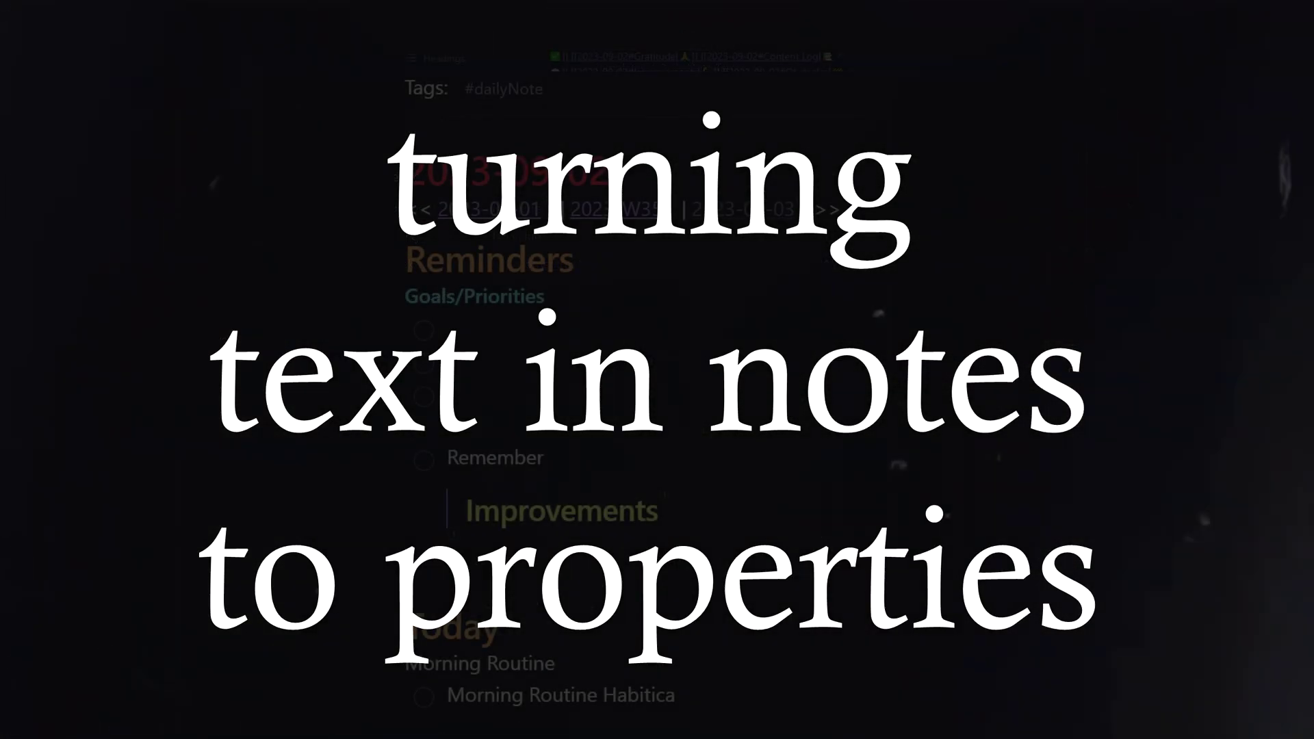
Fold the Today and Journals sections and type placeholder text after the Summary:: field
{"action": "scroll", "coordinate": [393, 553], "scroll_direction": "down", "scroll_amount": 1}
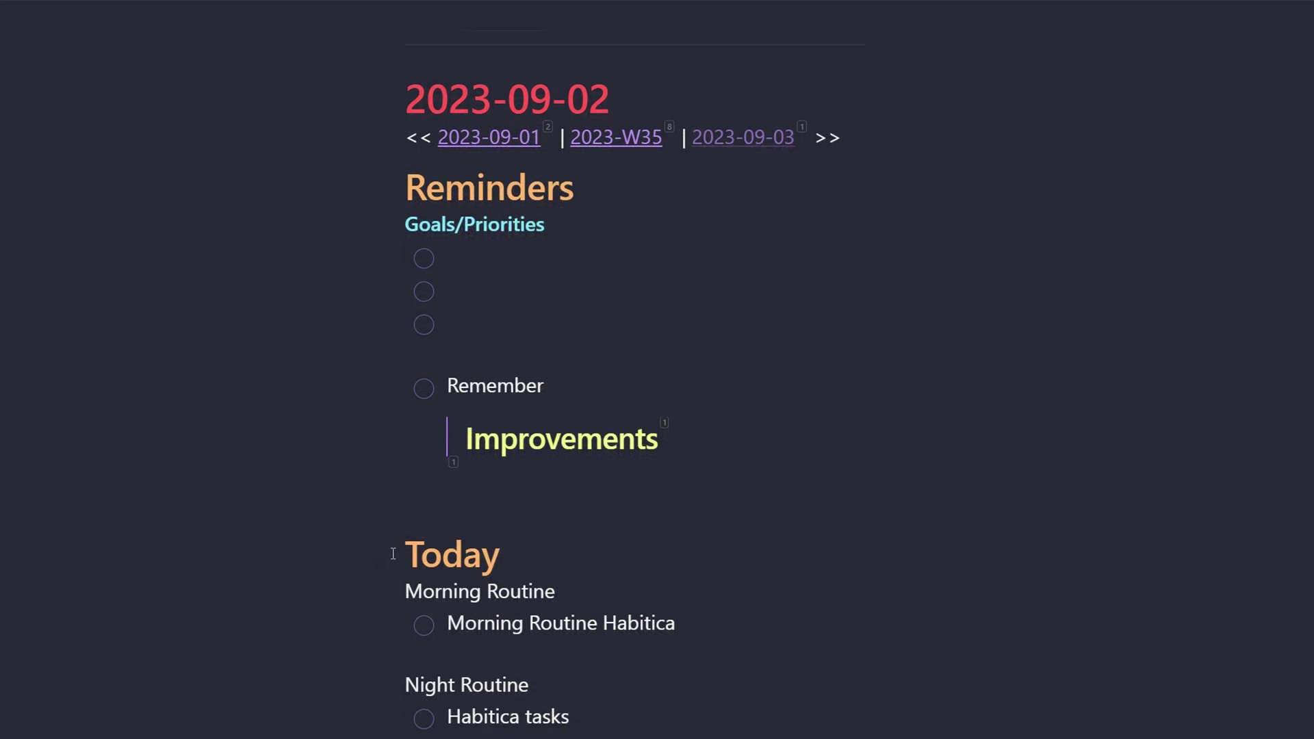
{"action": "scroll", "coordinate": [393, 553], "scroll_direction": "up", "scroll_amount": 1}
{"action": "scroll", "coordinate": [401, 548], "scroll_direction": "down", "scroll_amount": 2}
{"action": "left_click", "coordinate": [402, 481]}
{"action": "left_click", "coordinate": [395, 481]}
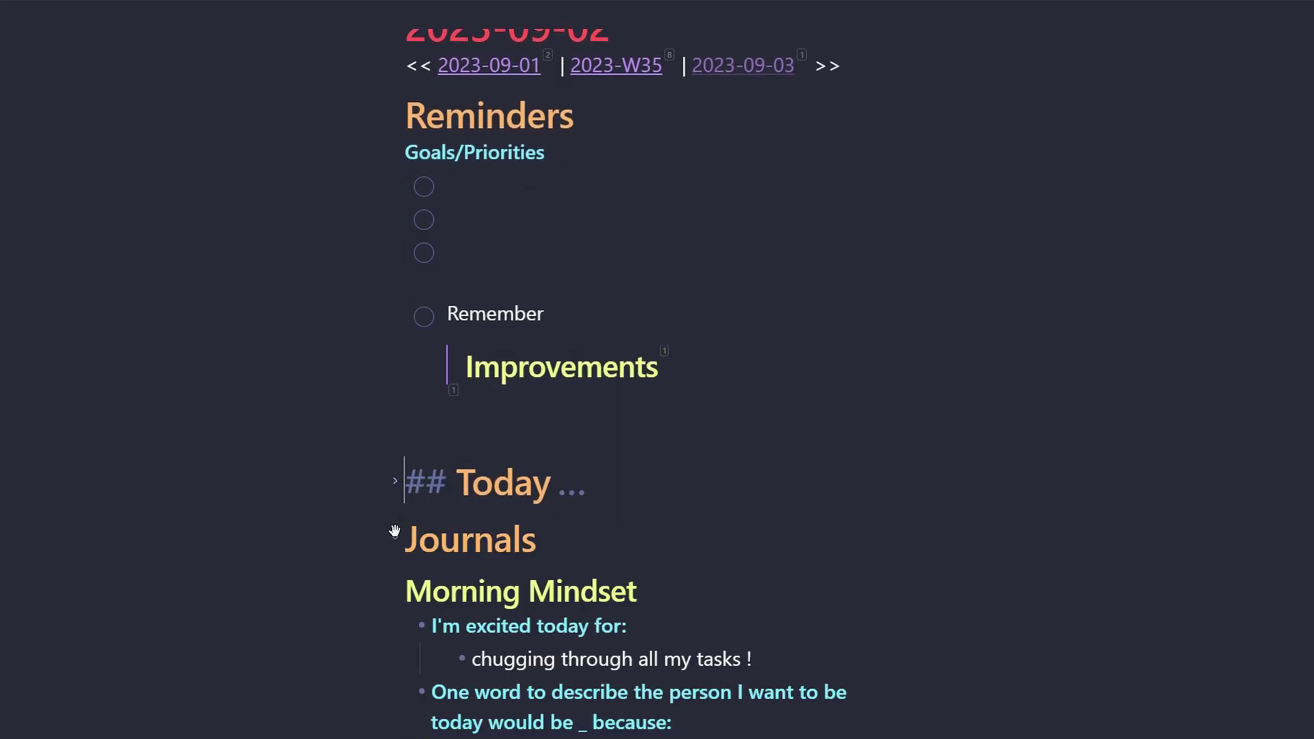
{"action": "left_click", "coordinate": [394, 531]}
{"action": "scroll", "coordinate": [404, 479], "scroll_direction": "down", "scroll_amount": 4}
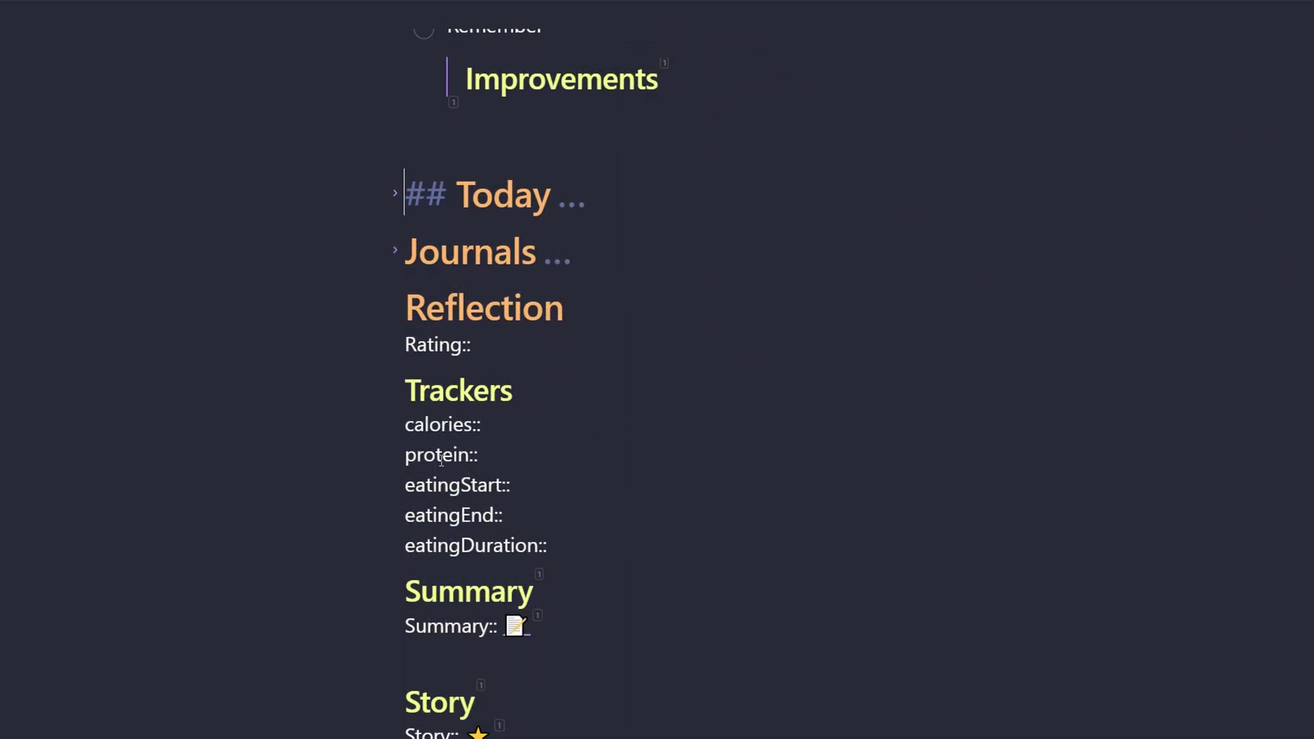
{"action": "scroll", "coordinate": [441, 460], "scroll_direction": "down", "scroll_amount": 3}
{"action": "left_click", "coordinate": [622, 407]}
{"action": "type", "text": "als"}
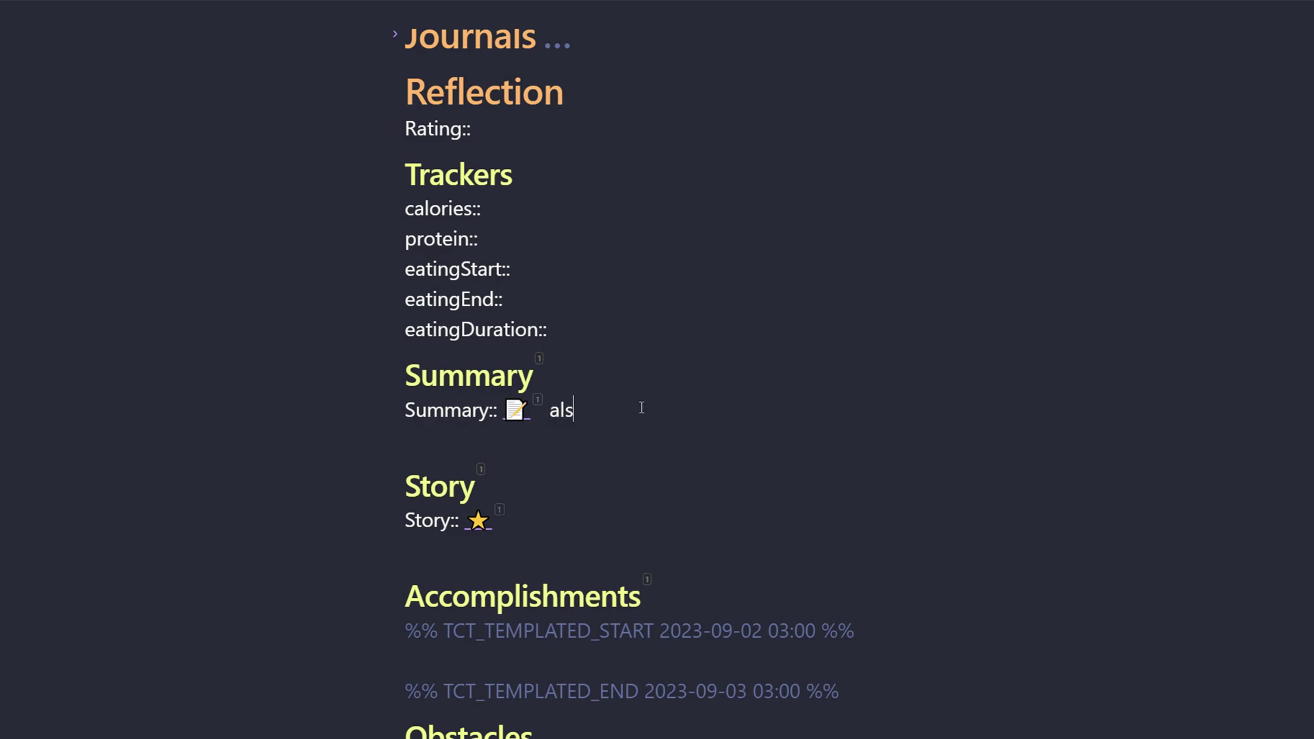
{"action": "type", "text": "dkjalskdjalskjdalskjdasldkj"}
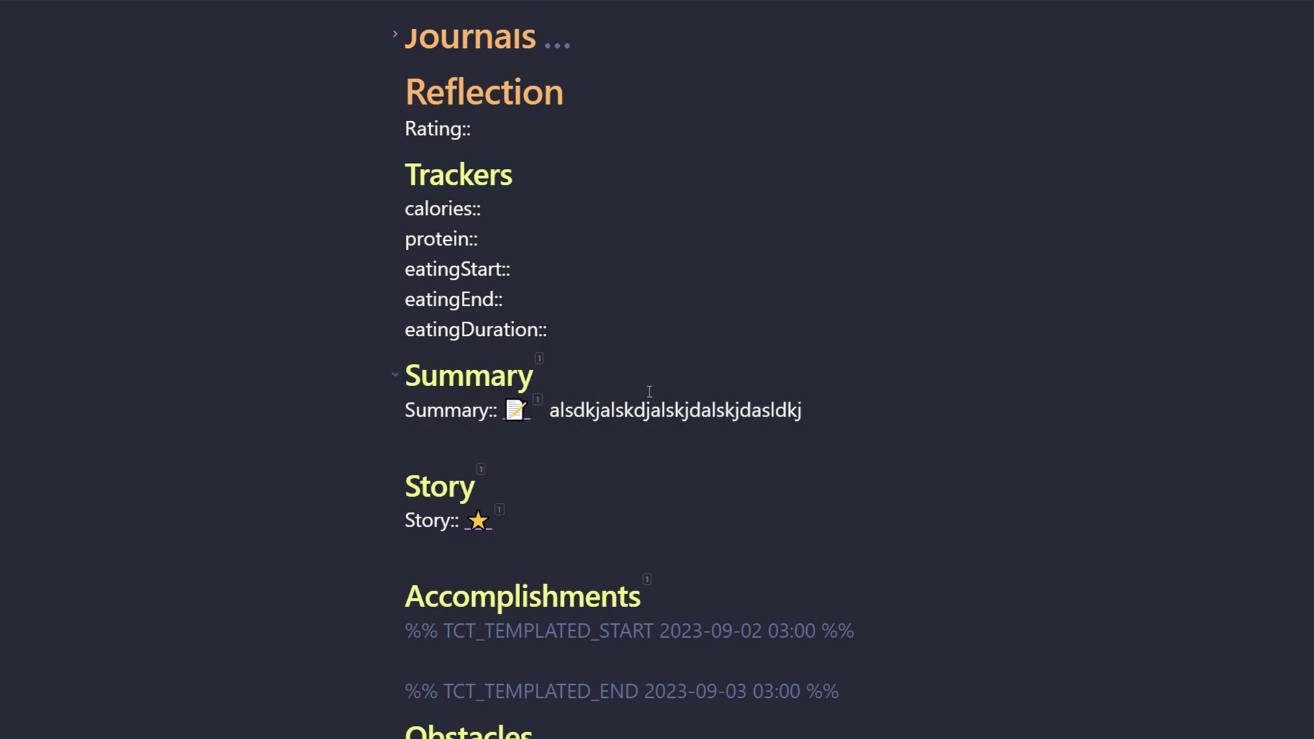
Add a Summary property with a placeholder value, and type placeholder text after Reminders
{"action": "scroll", "coordinate": [753, 505], "scroll_direction": "up", "scroll_amount": 9}
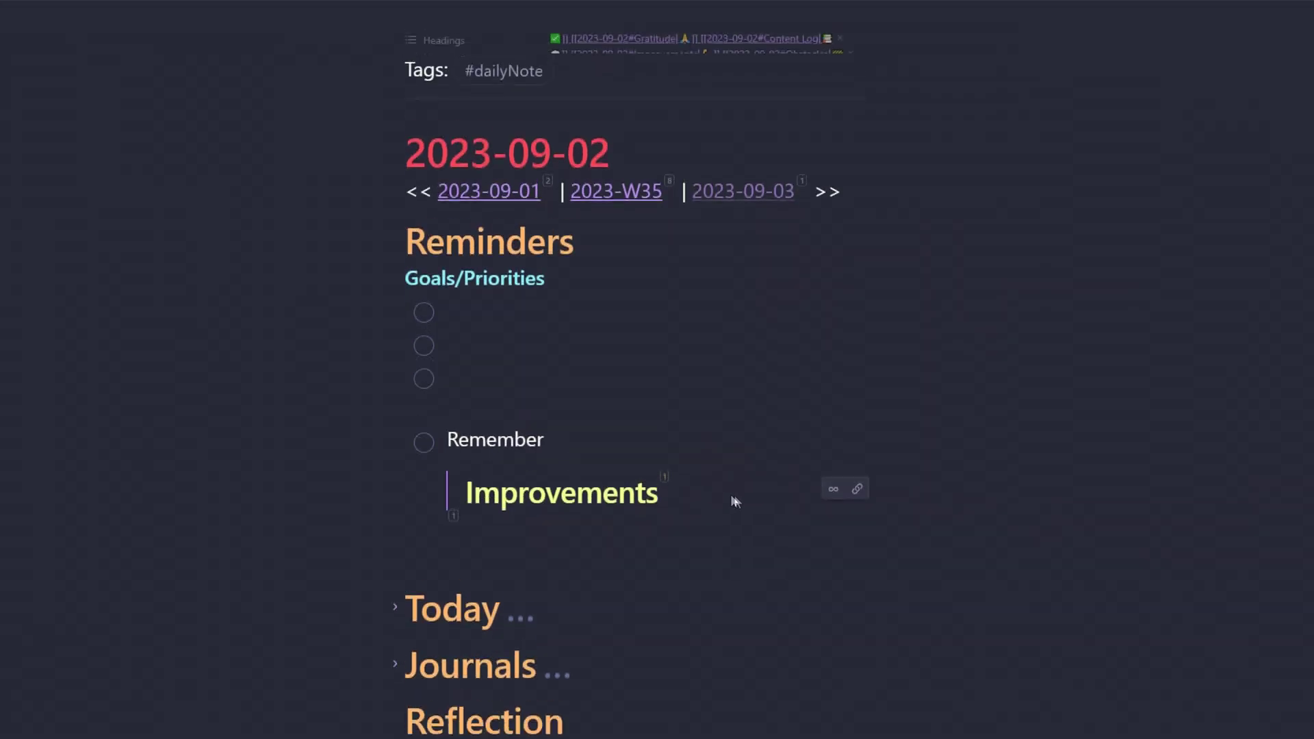
{"action": "scroll", "coordinate": [411, 63], "scroll_direction": "up", "scroll_amount": 1}
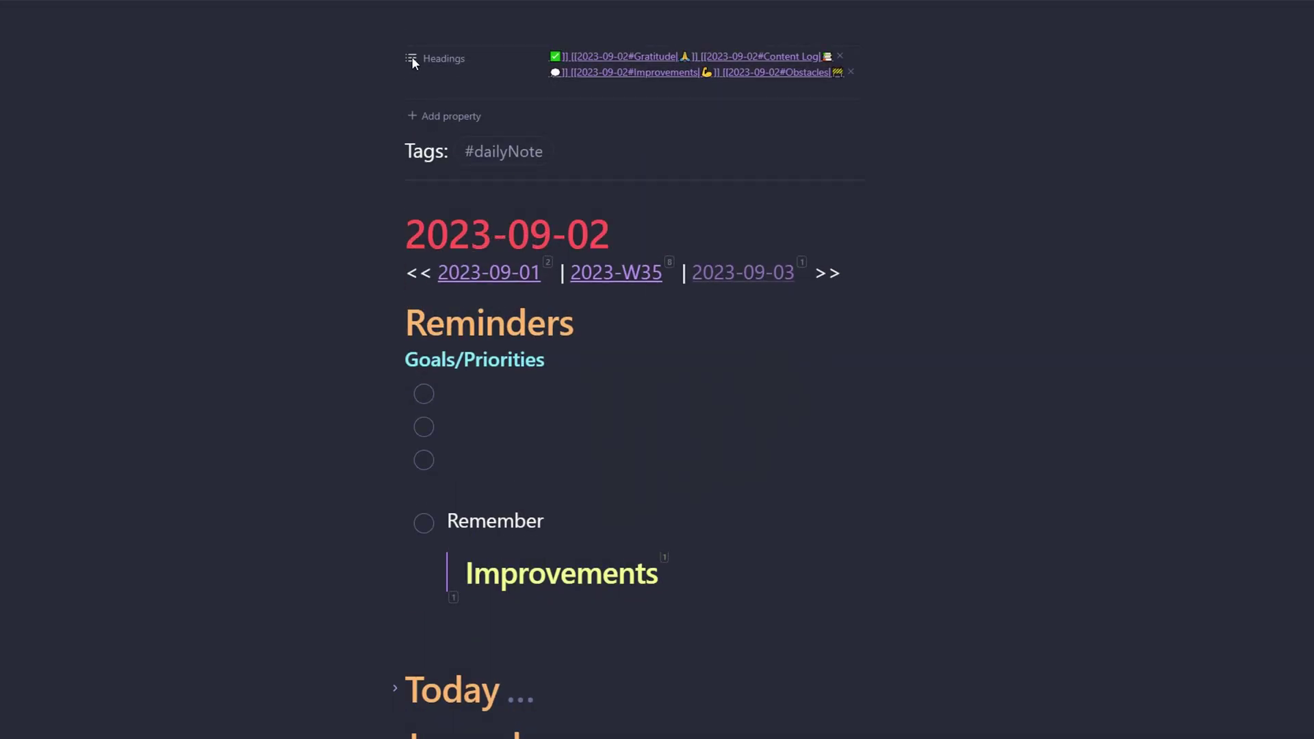
{"action": "left_click", "coordinate": [479, 114]}
{"action": "type", "text": "summary"}
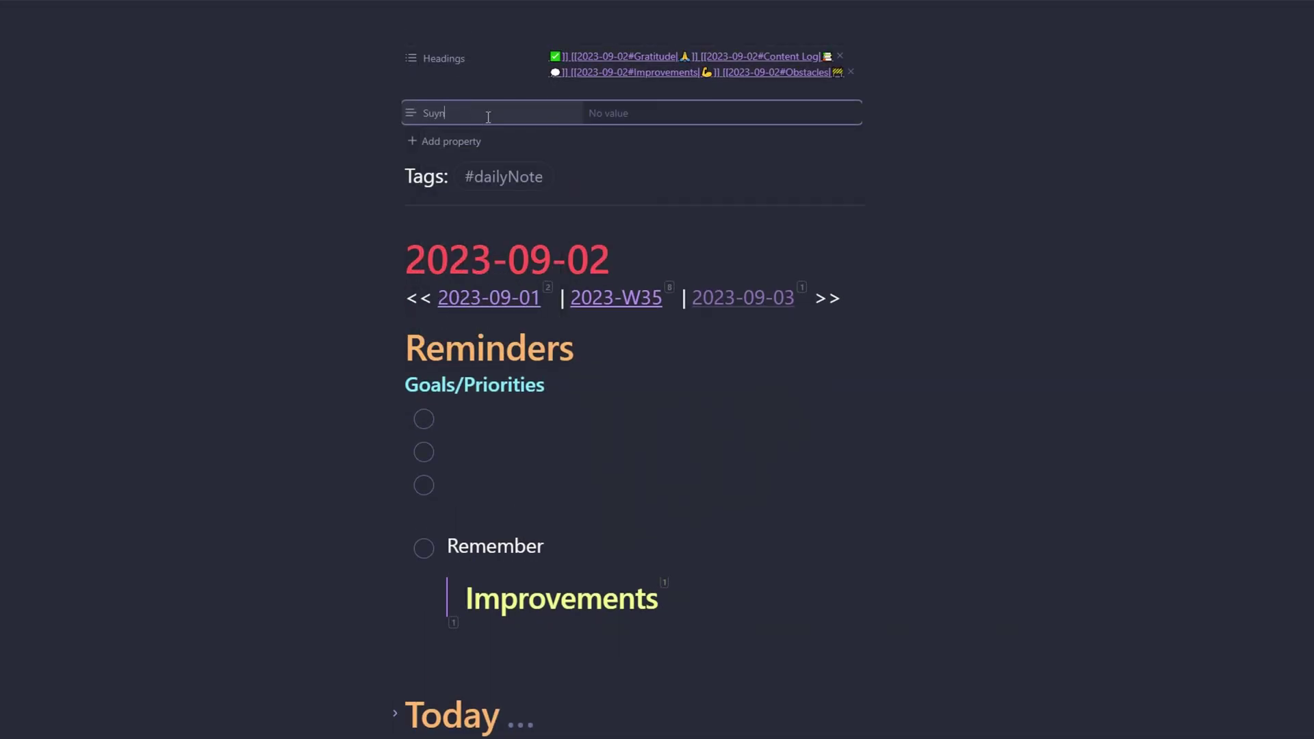
{"action": "left_click", "coordinate": [479, 144]}
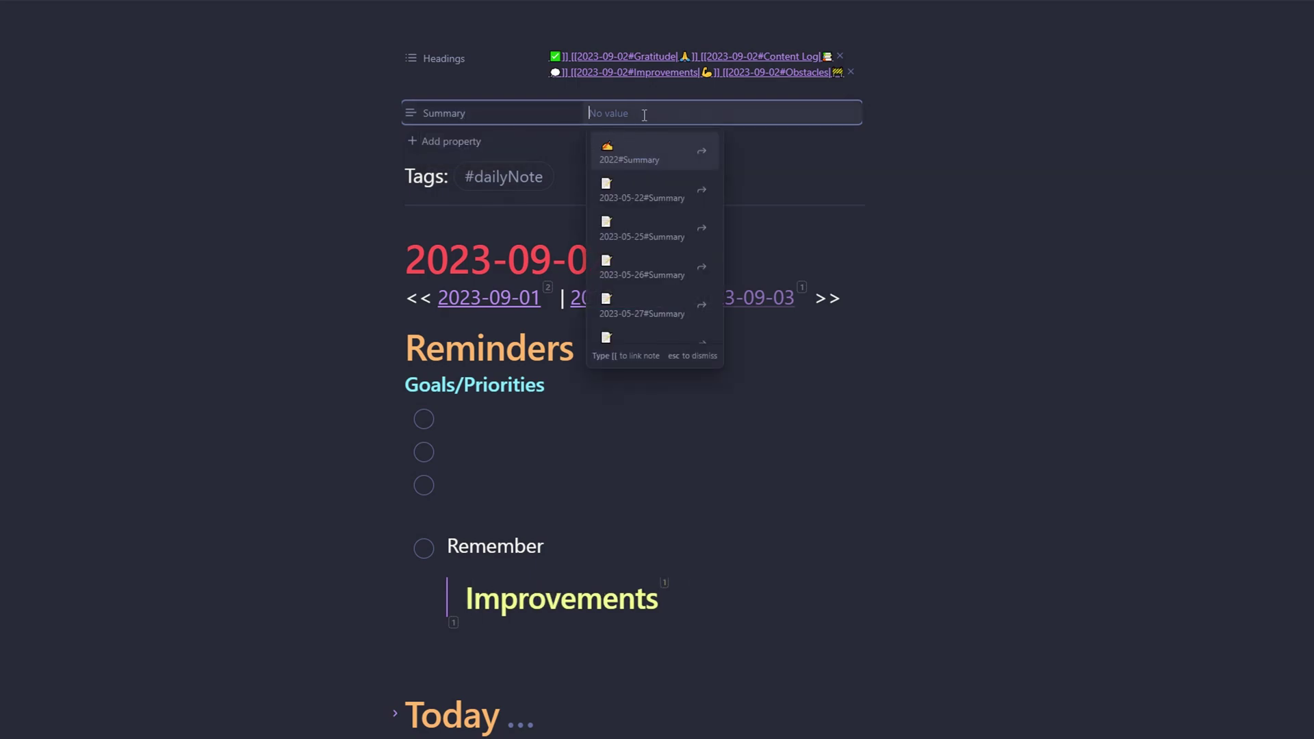
{"action": "type", "text": "asdasdasdasdasd"}
{"action": "left_click", "coordinate": [1004, 192]}
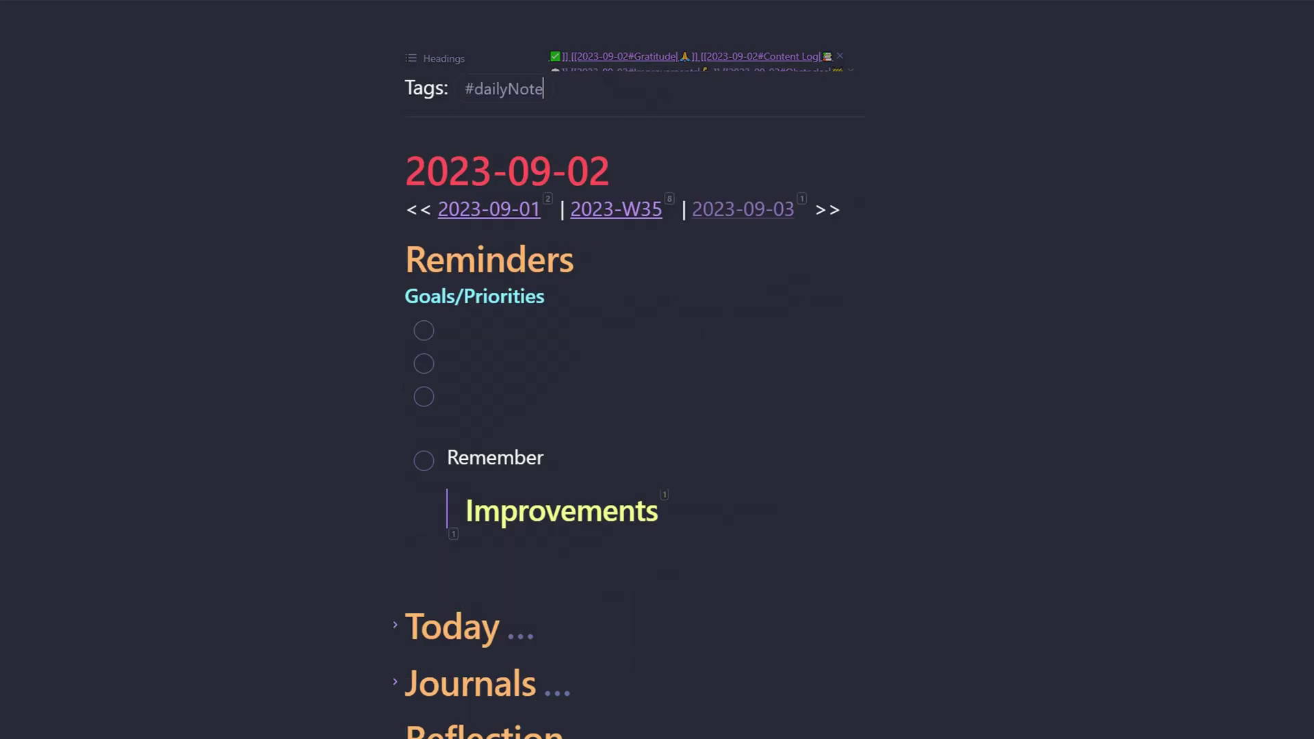
{"action": "left_click", "coordinate": [951, 236]}
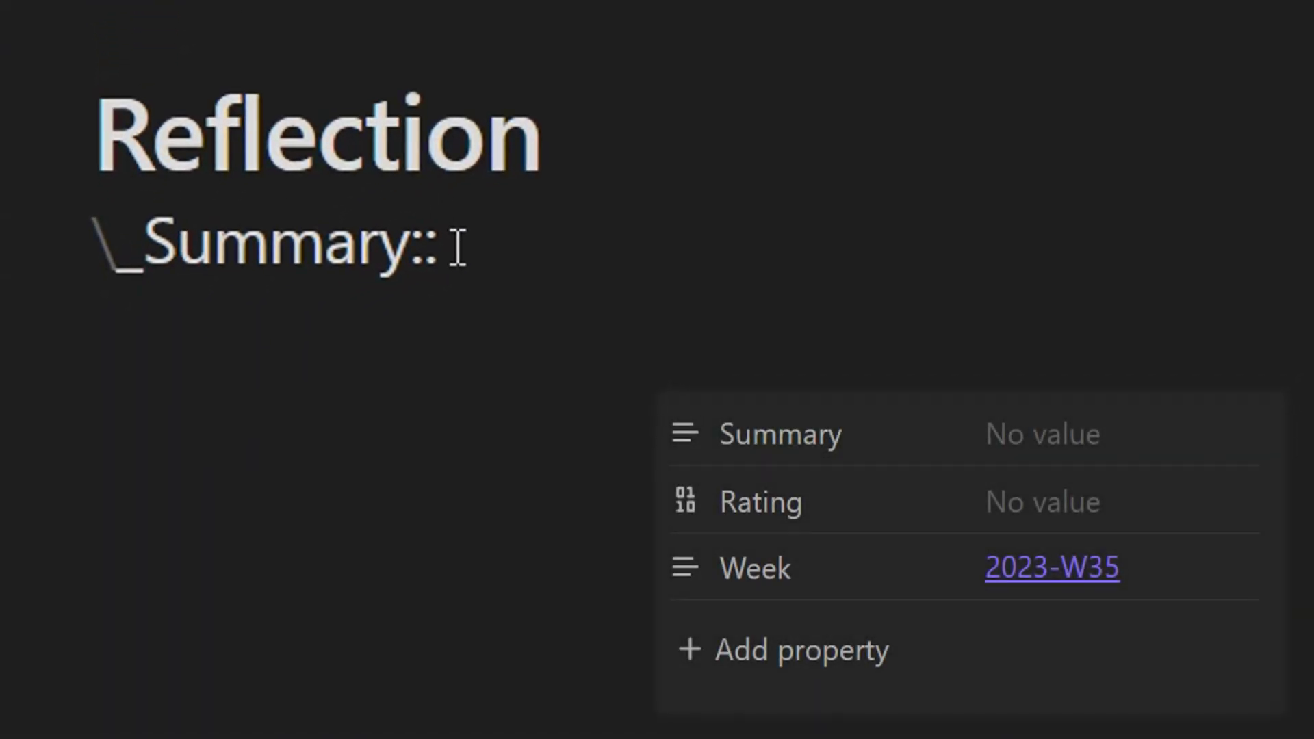
{"action": "type", "text": "alskjdlaksjd"}
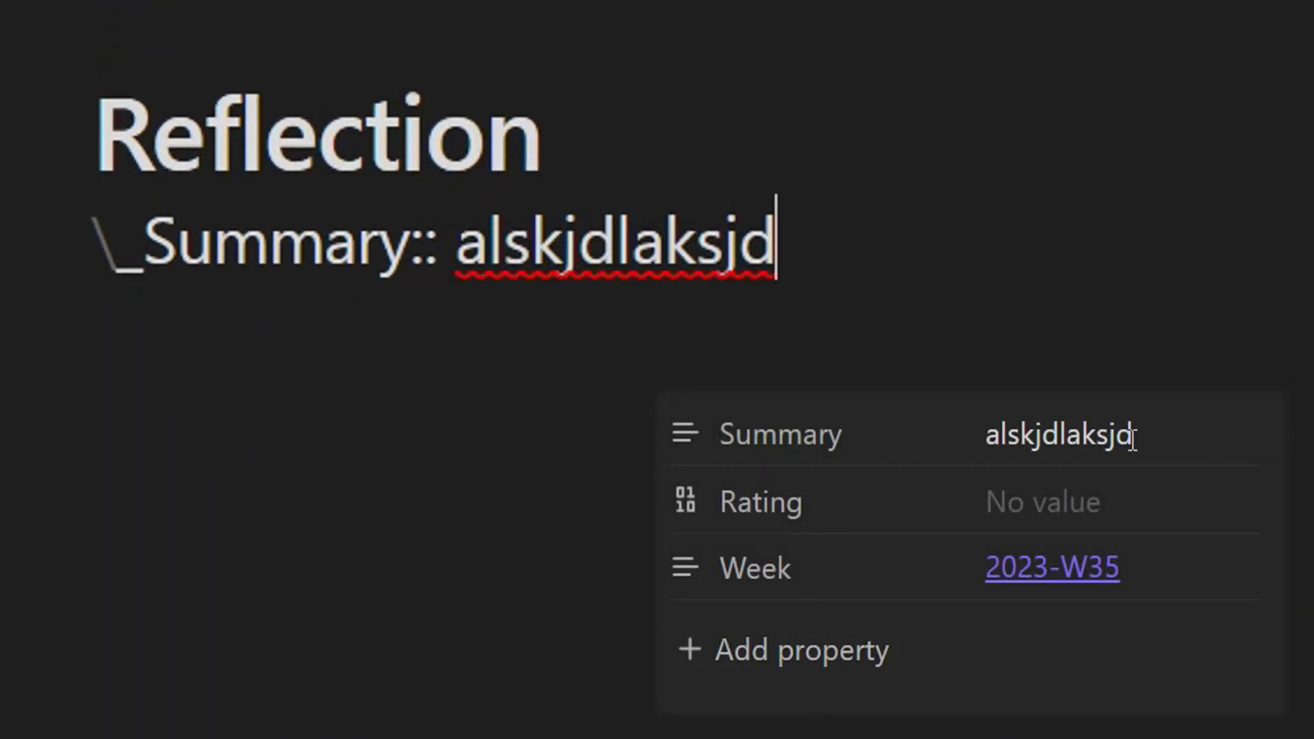
{"action": "left_click", "coordinate": [874, 448]}
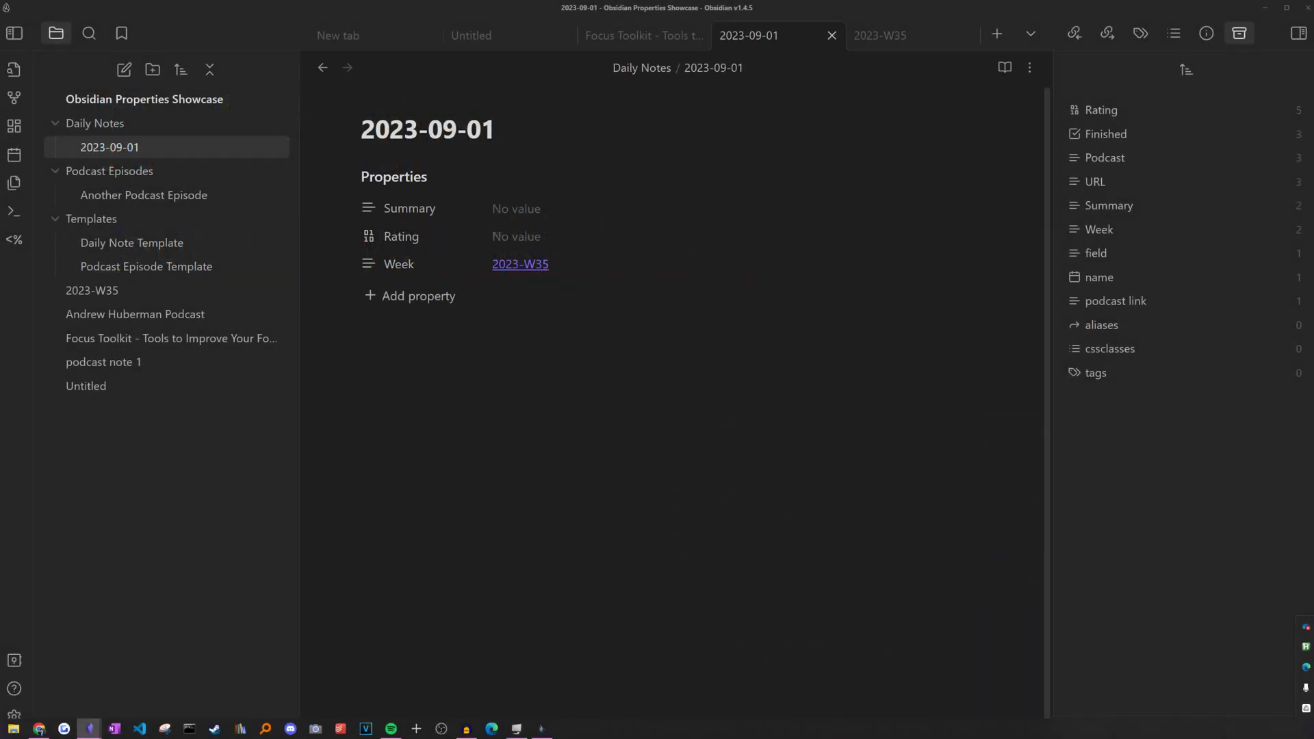
Install the Dataview community plugin from the plugin browser and close settings
{"action": "left_click", "coordinate": [447, 521]}
{"action": "left_click", "coordinate": [13, 714]}
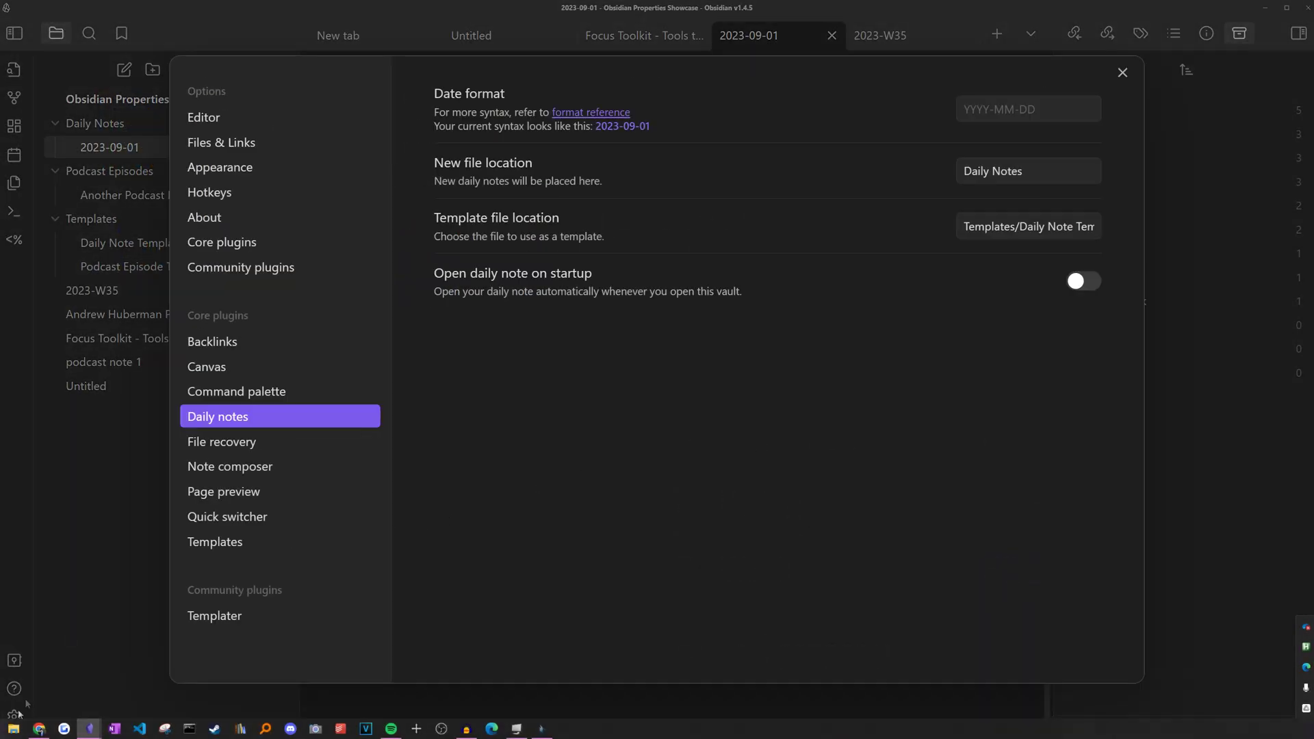
{"action": "left_click", "coordinate": [241, 267]}
{"action": "left_click", "coordinate": [1087, 159]}
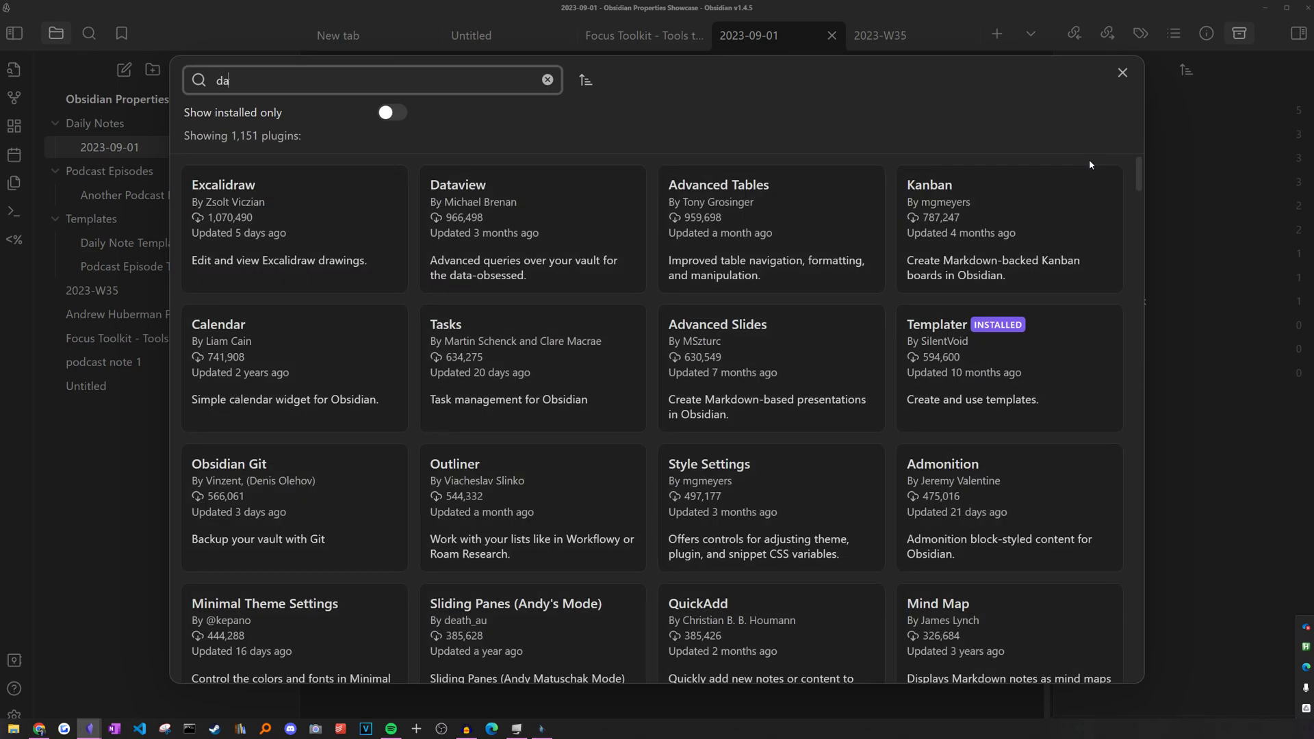
{"action": "type", "text": "dataview"}
{"action": "left_click", "coordinate": [315, 238]}
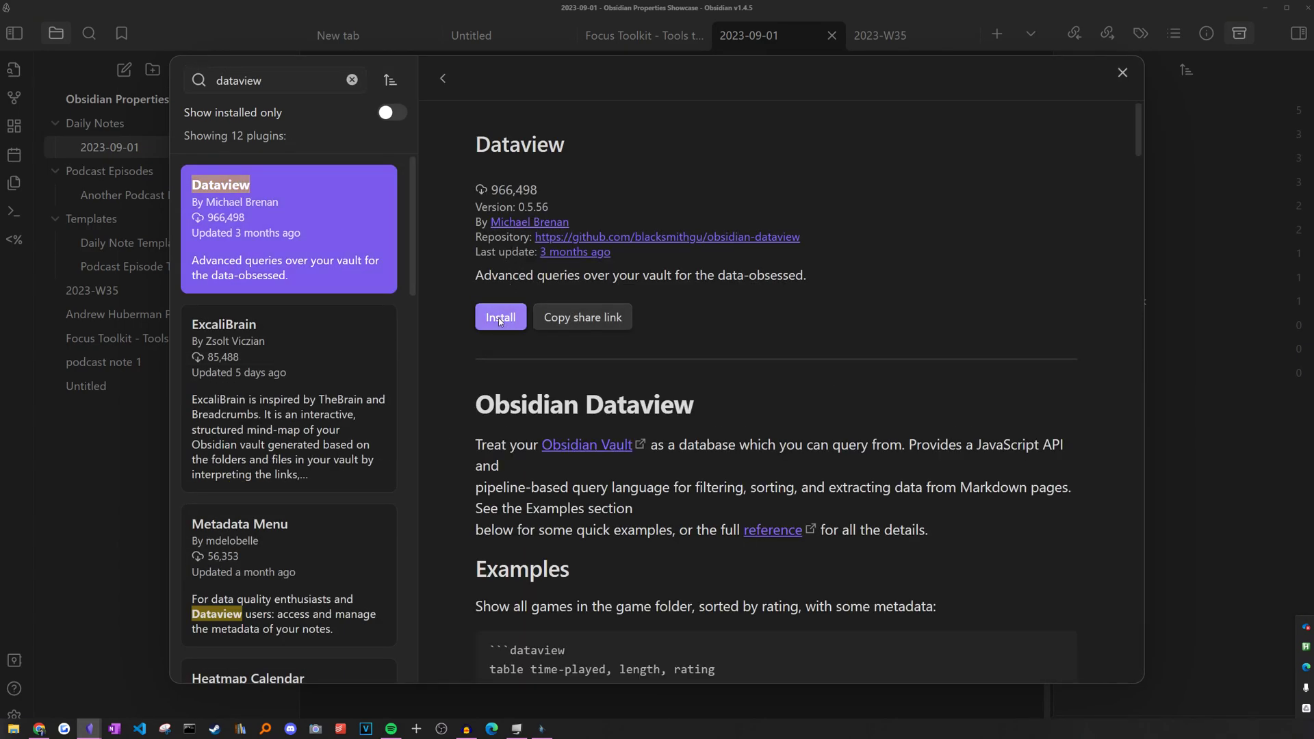
{"action": "left_click", "coordinate": [507, 319]}
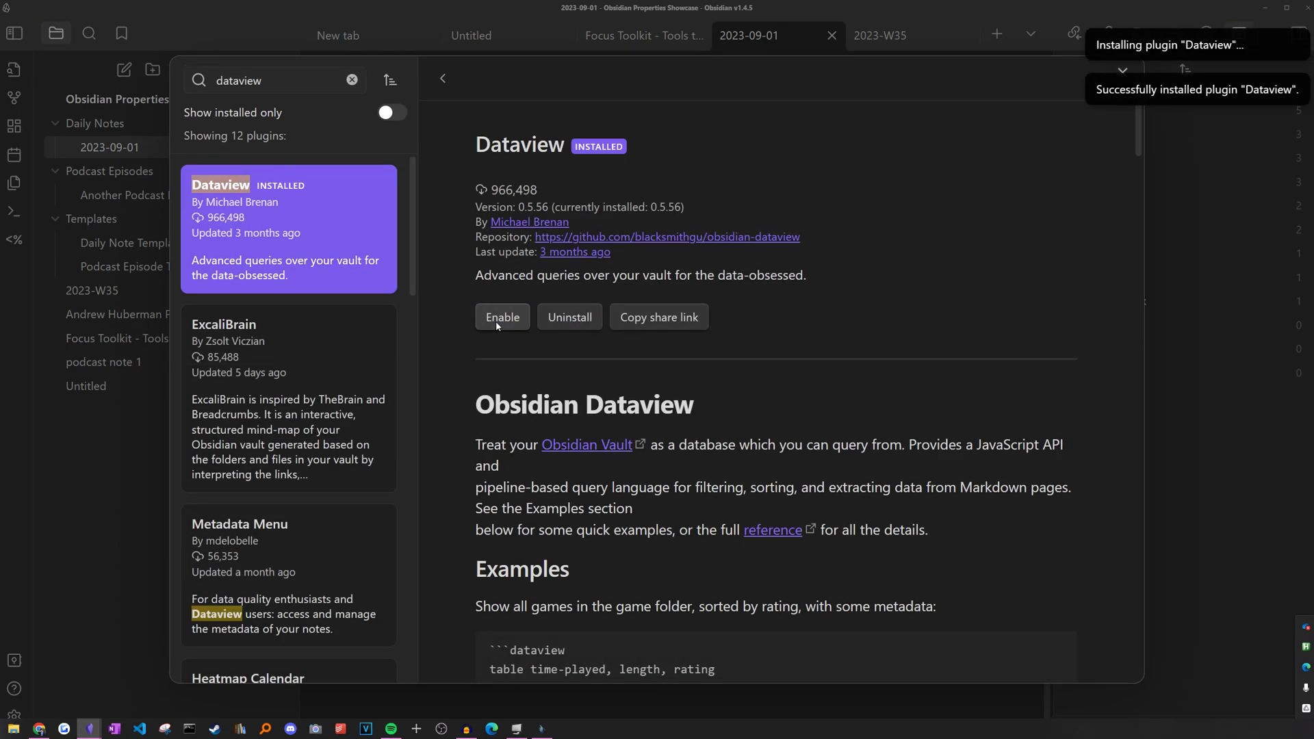
{"action": "left_click", "coordinate": [1123, 73]}
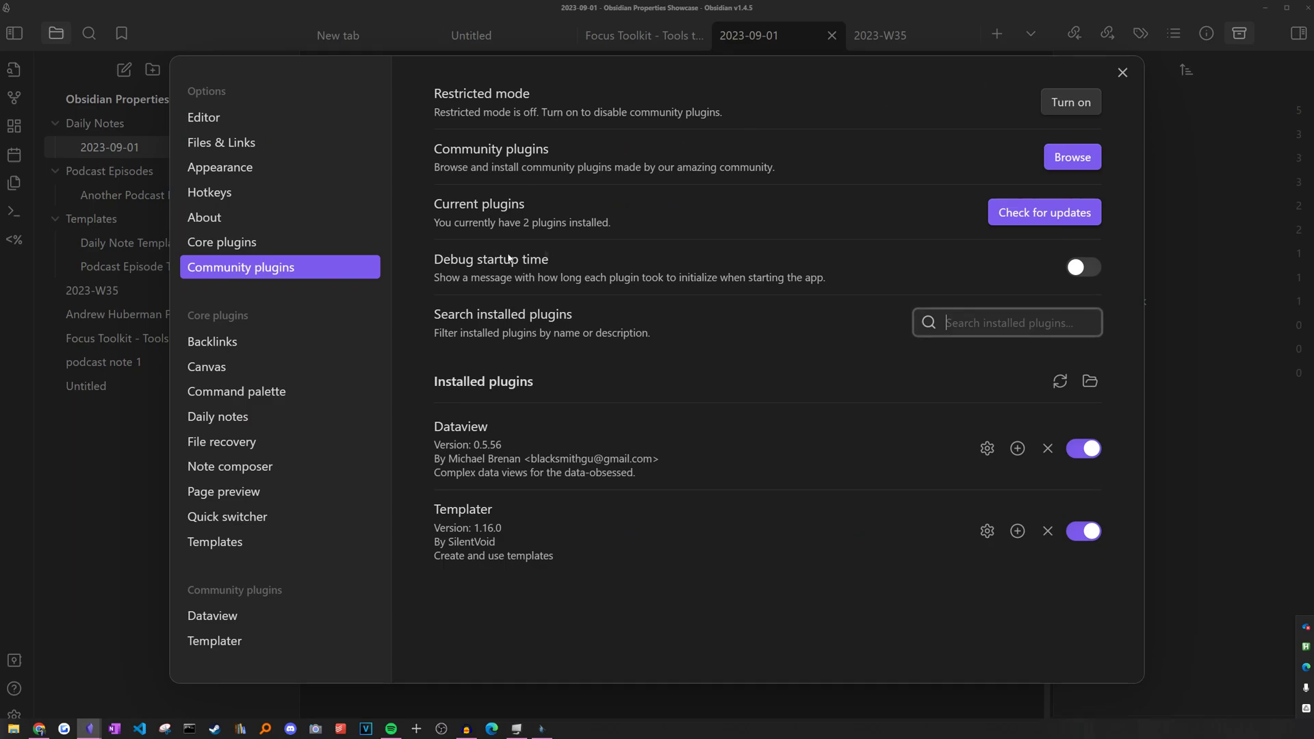
{"action": "left_click", "coordinate": [1115, 71]}
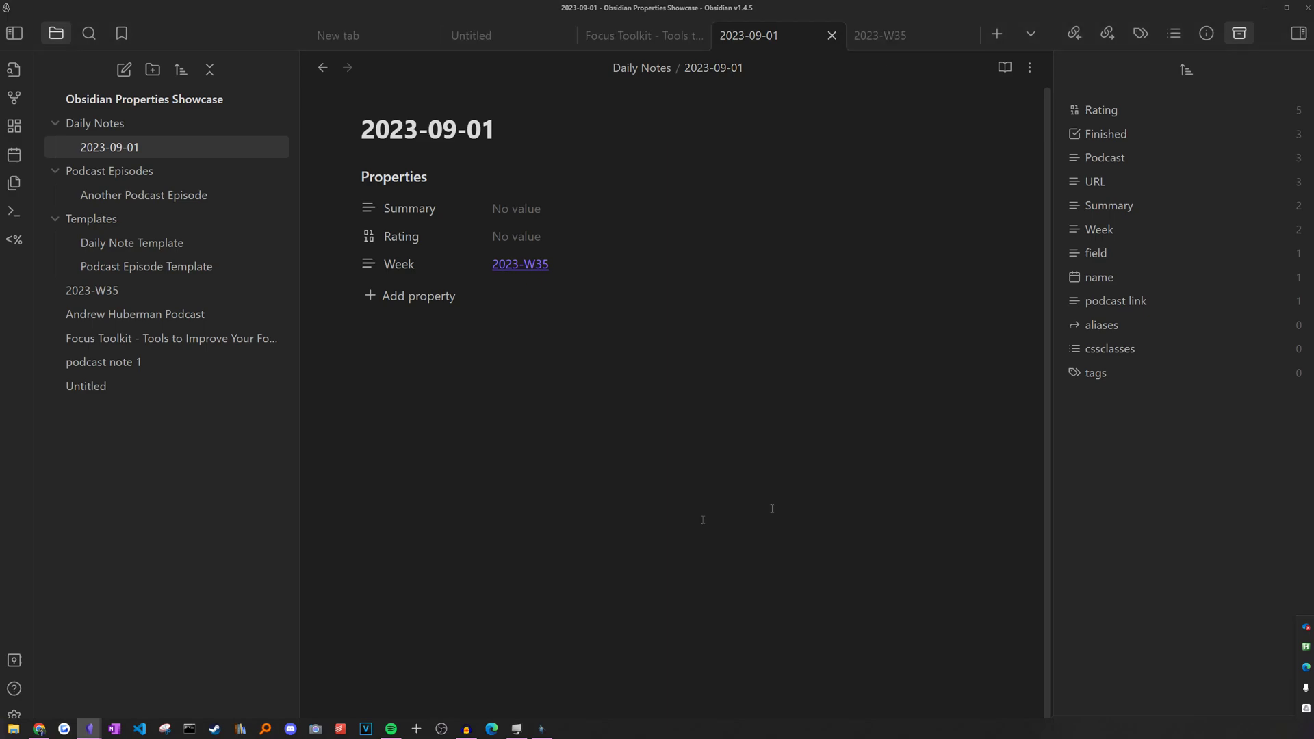
{"action": "left_click", "coordinate": [672, 557]}
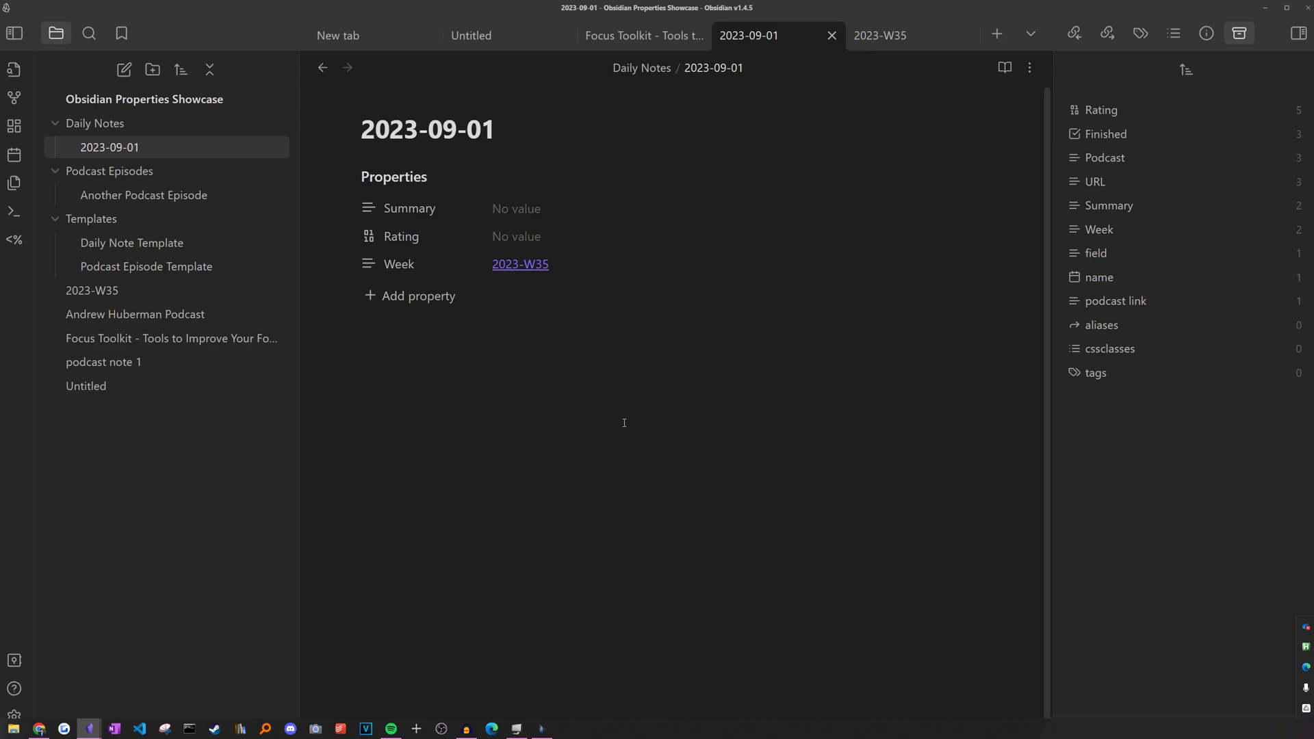
Install and enable the BRAT community plugin
{"action": "left_click", "coordinate": [13, 714]}
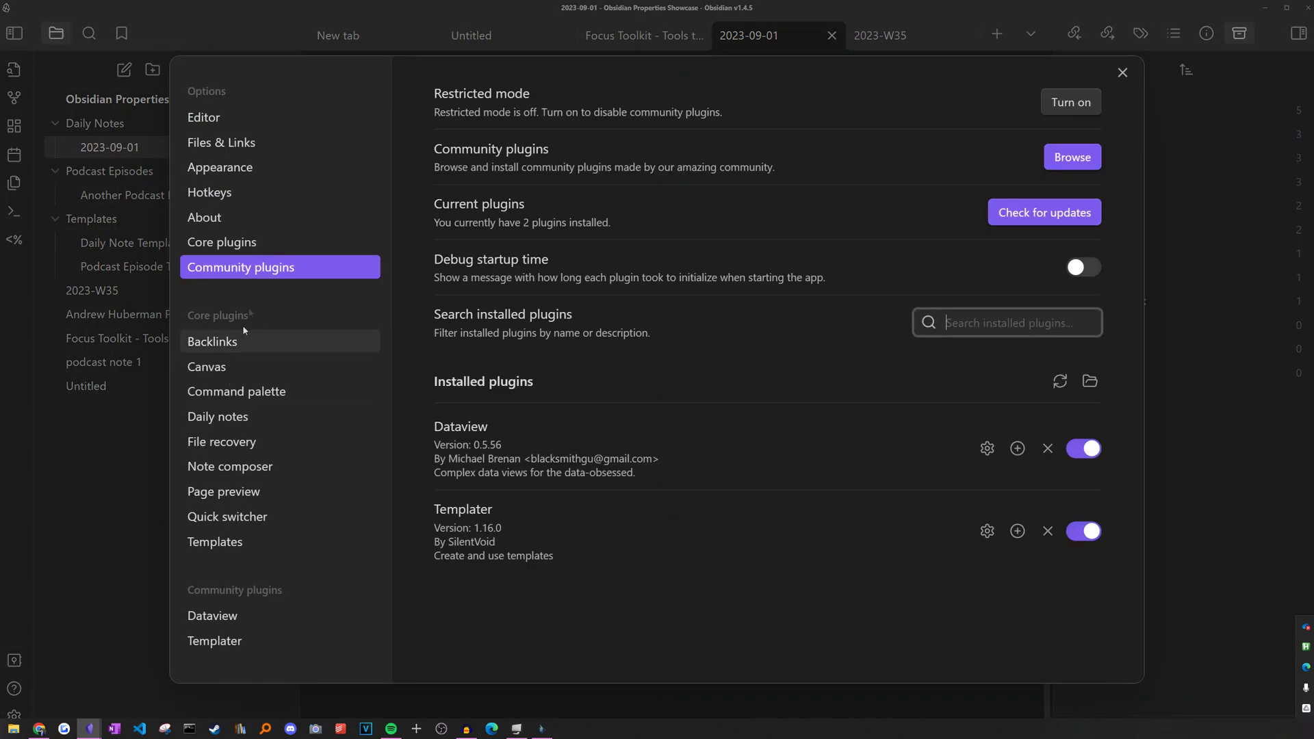
{"action": "left_click", "coordinate": [1072, 155]}
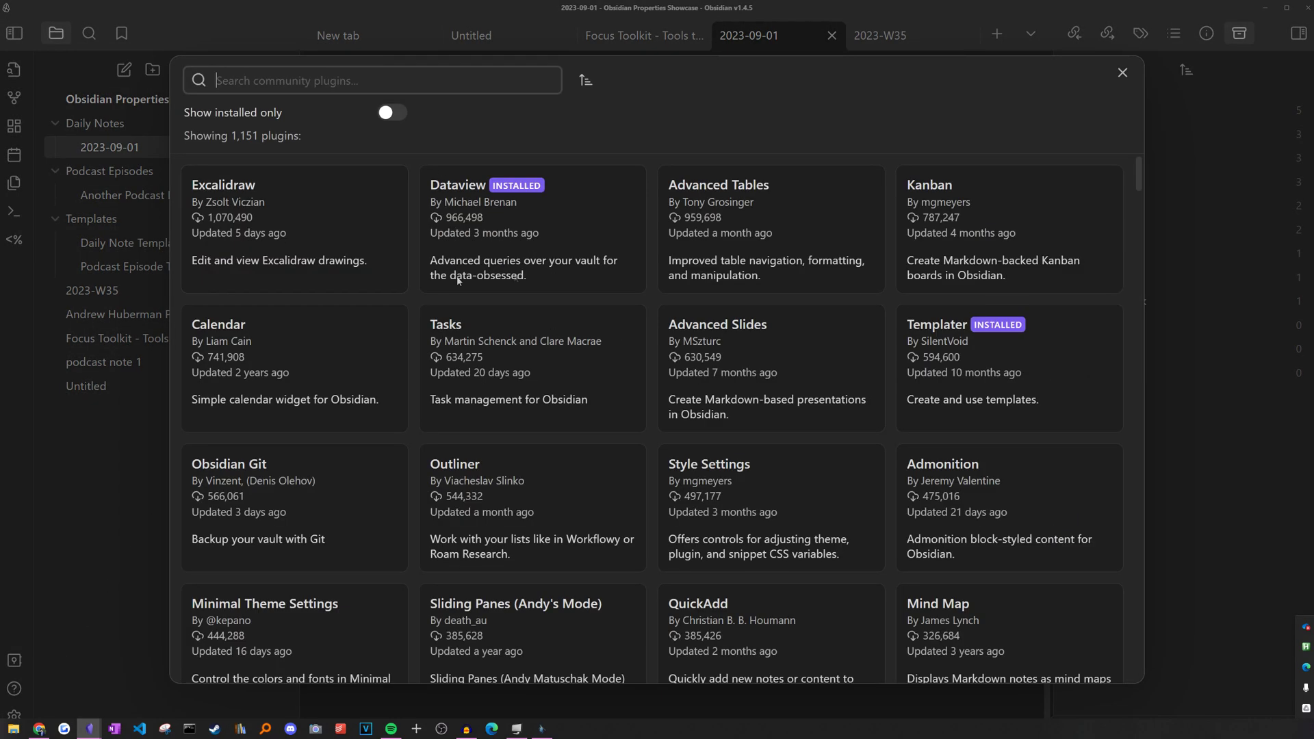
{"action": "left_click", "coordinate": [1120, 75]}
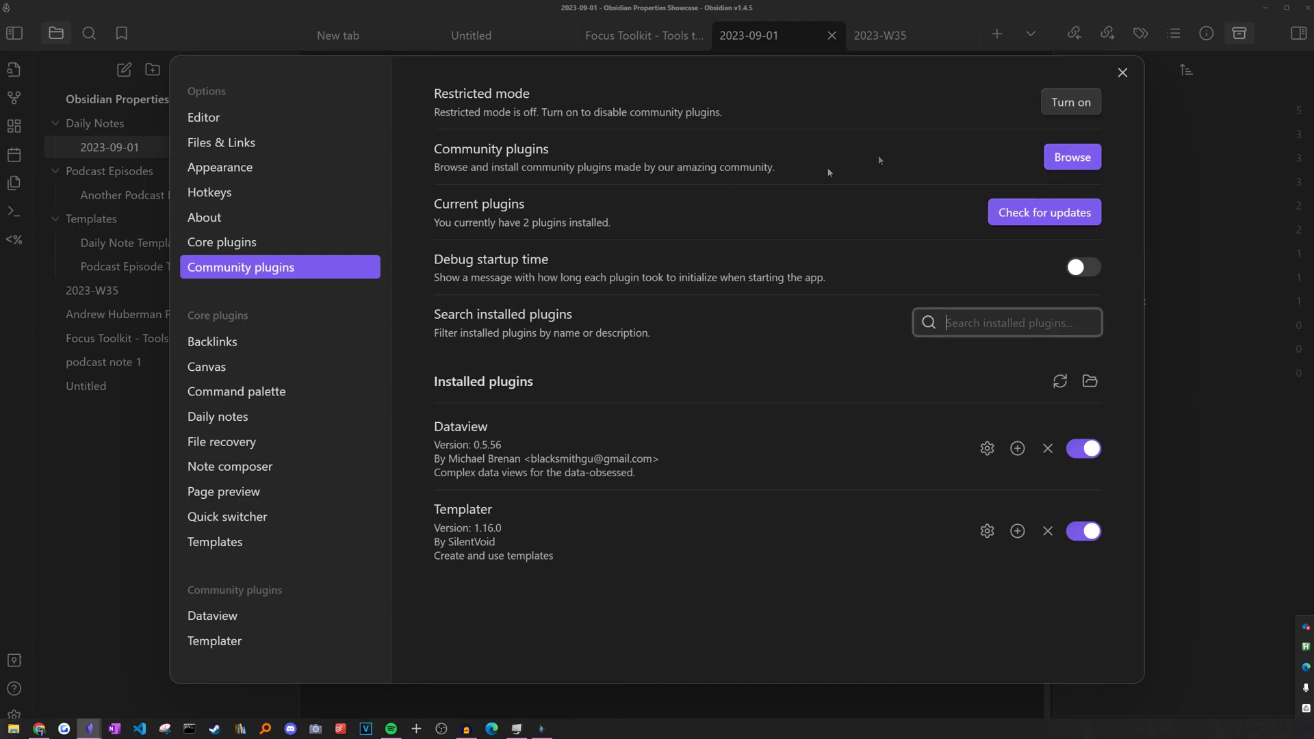
{"action": "left_click", "coordinate": [1072, 156]}
{"action": "type", "text": "BRAT"}
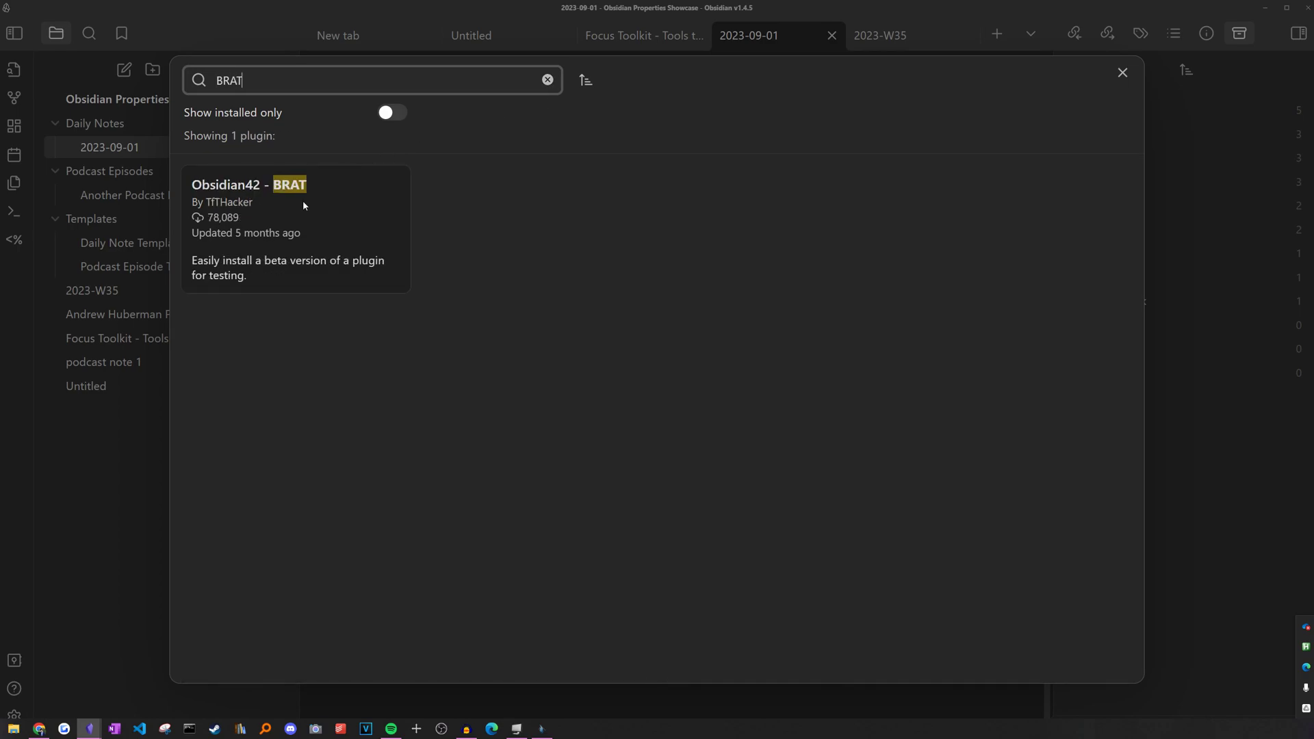
{"action": "left_click", "coordinate": [263, 214]}
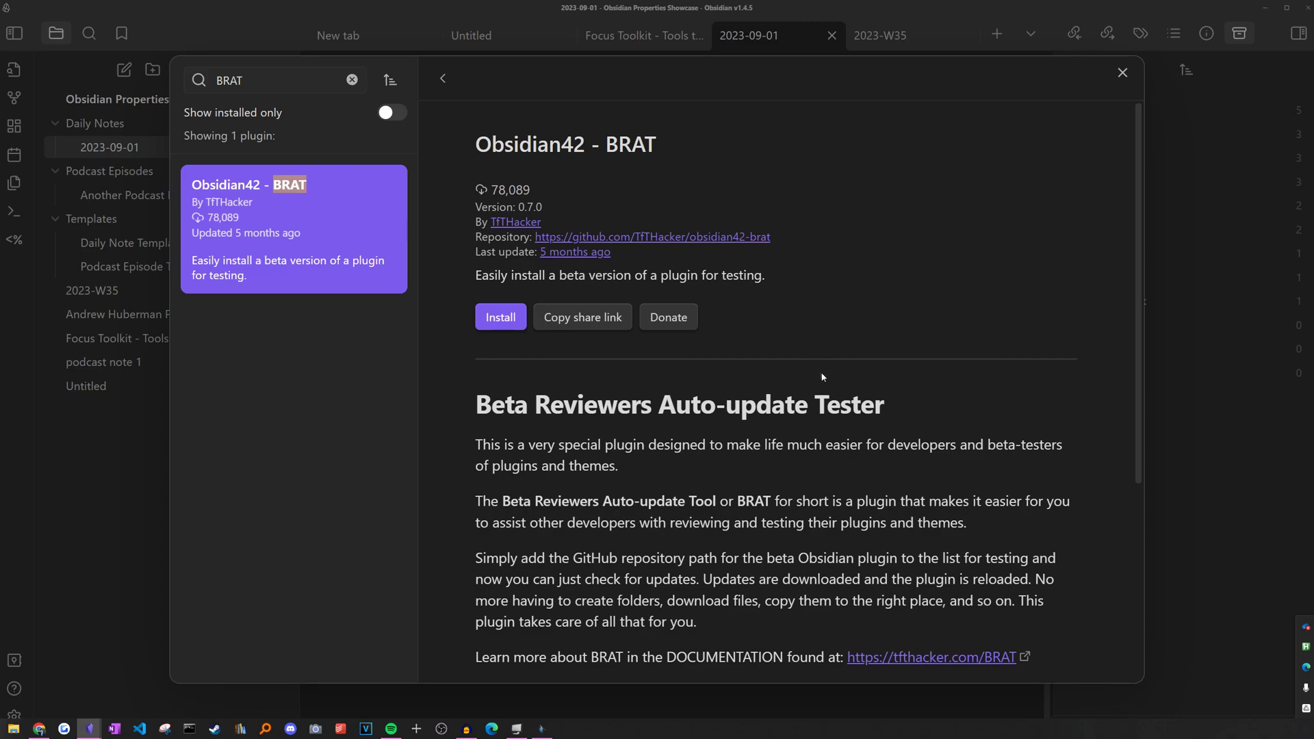
{"action": "left_click", "coordinate": [491, 315]}
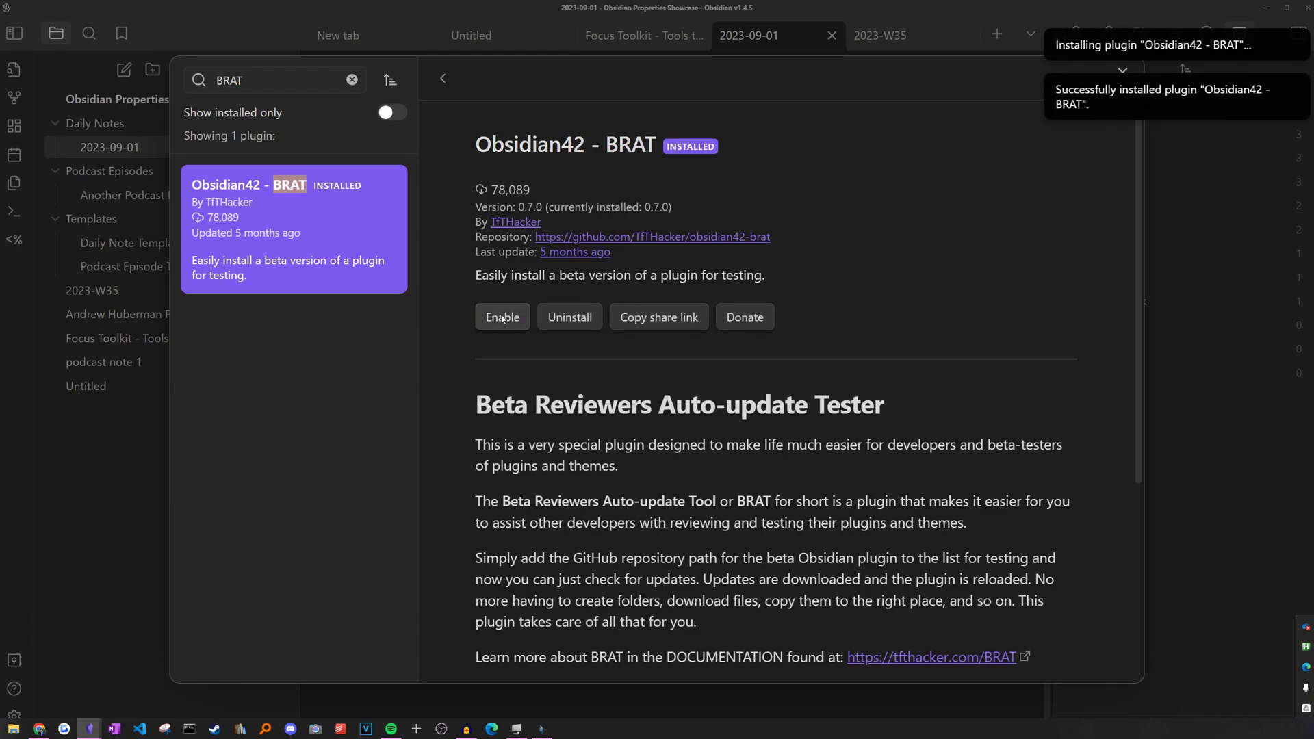
{"action": "left_click", "coordinate": [502, 317]}
In BRAT's options, add a beta plugin from its pasted GitHub repository address
{"action": "left_click", "coordinate": [494, 319]}
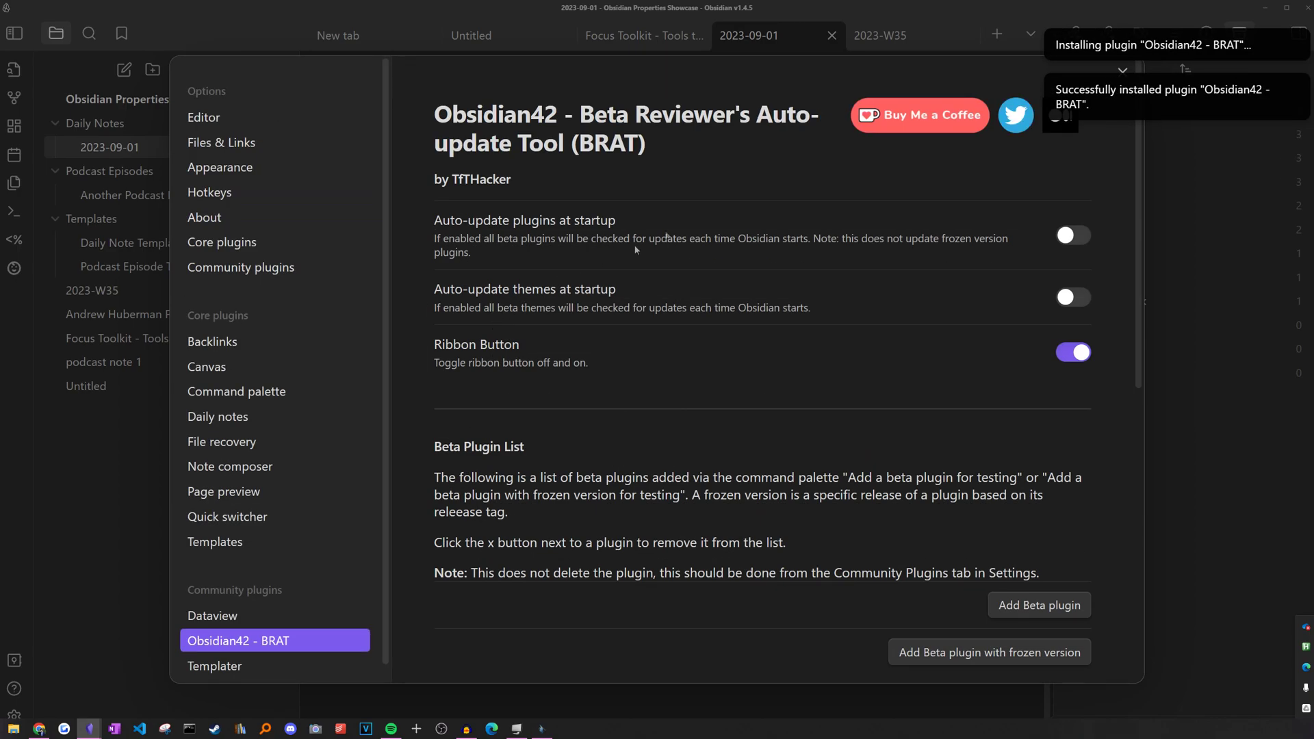
{"action": "scroll", "coordinate": [896, 356], "scroll_direction": "down", "scroll_amount": 2}
{"action": "scroll", "coordinate": [921, 452], "scroll_direction": "down", "scroll_amount": 2}
{"action": "left_click", "coordinate": [1037, 296]}
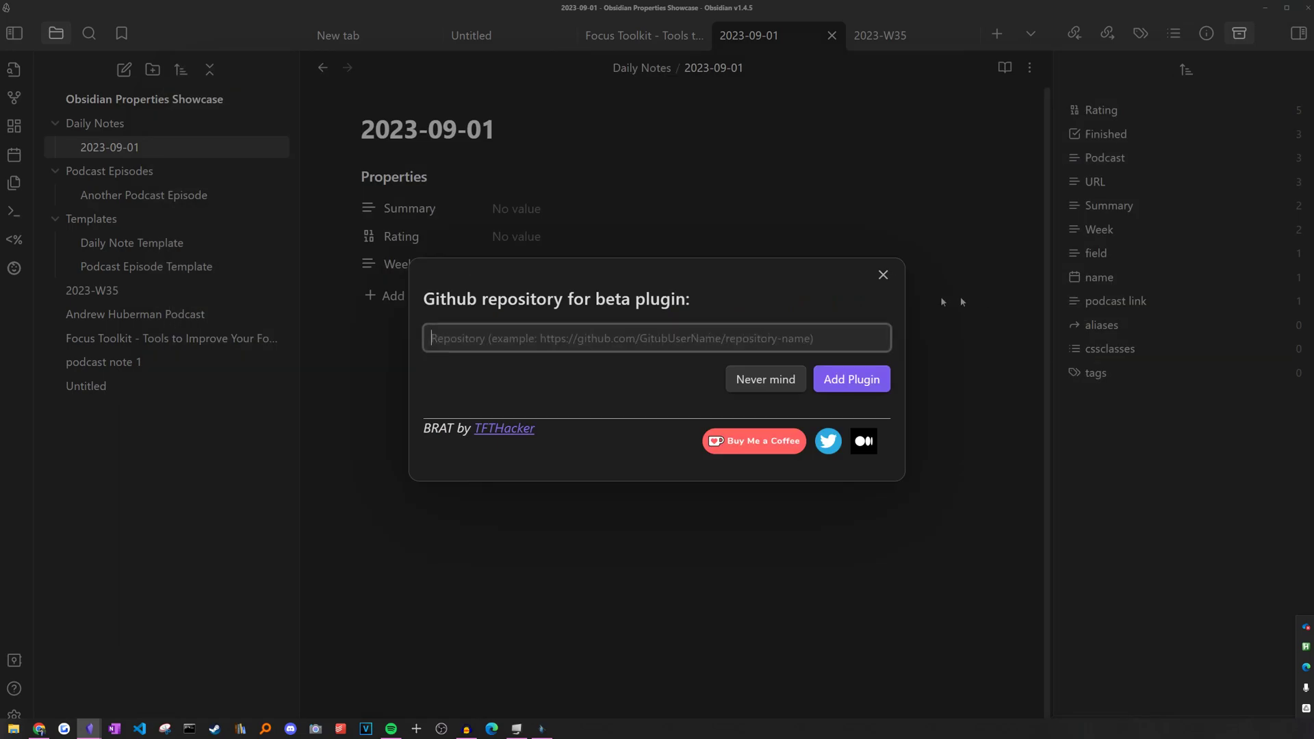
{"action": "type", "text": "https://github.com/ransurf/live-sync-inline-to-yaml"}
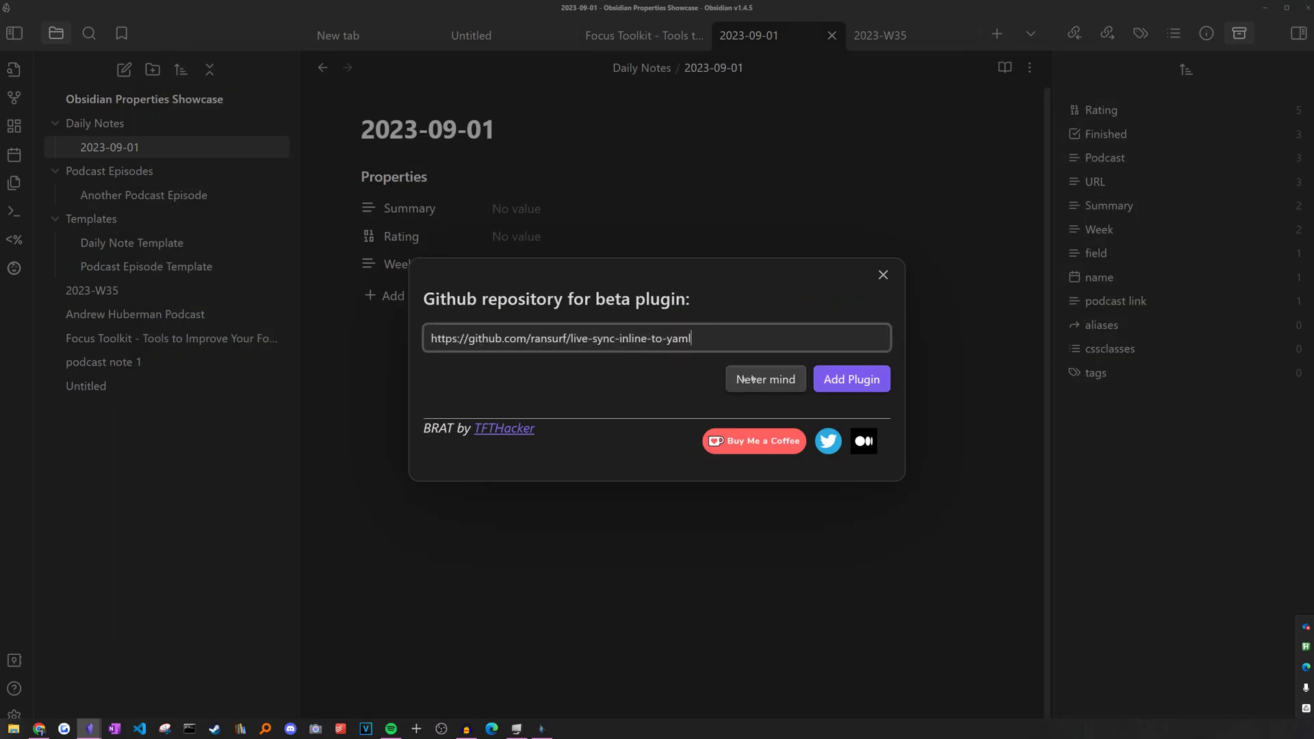
{"action": "left_click_drag", "start_coordinate": [691, 338], "coordinate": [363, 331]}
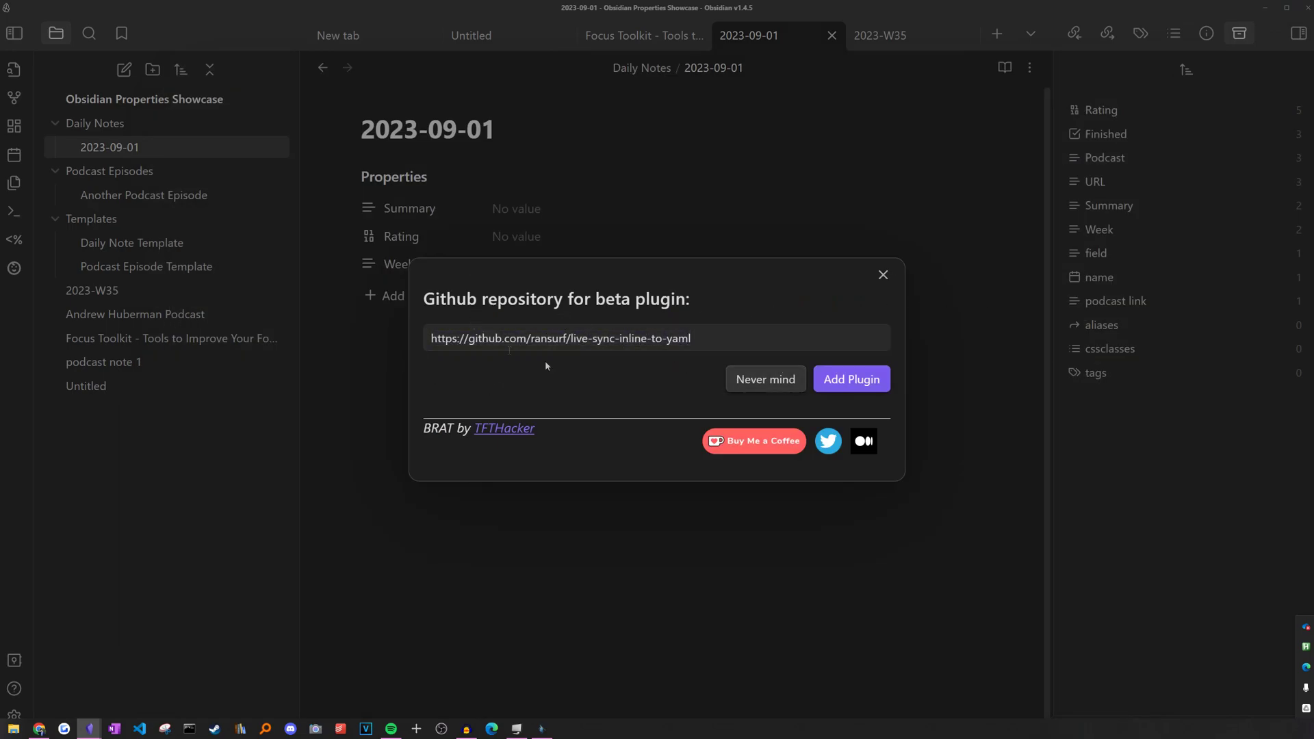
{"action": "left_click", "coordinate": [843, 382]}
Turn on the Inline Frontmatter Sync plugin and close settings
{"action": "left_click", "coordinate": [336, 266]}
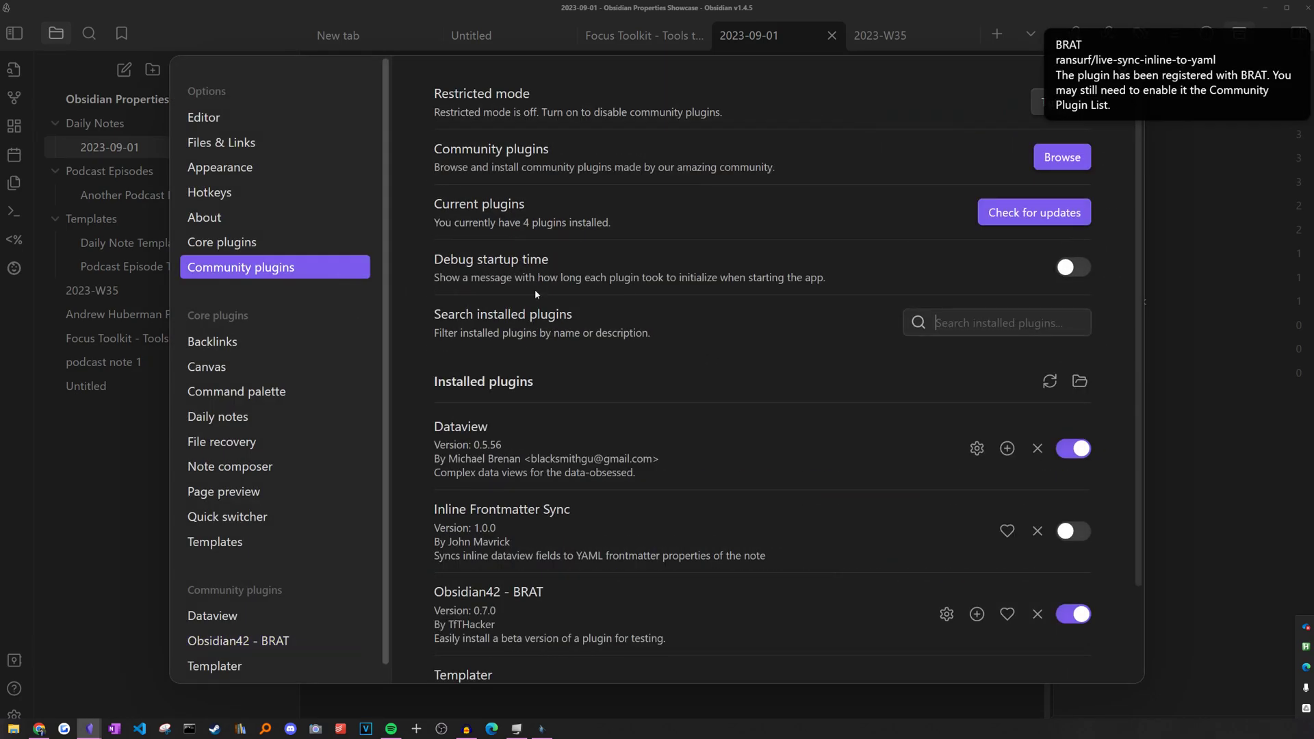
{"action": "scroll", "coordinate": [907, 397], "scroll_direction": "down", "scroll_amount": 2}
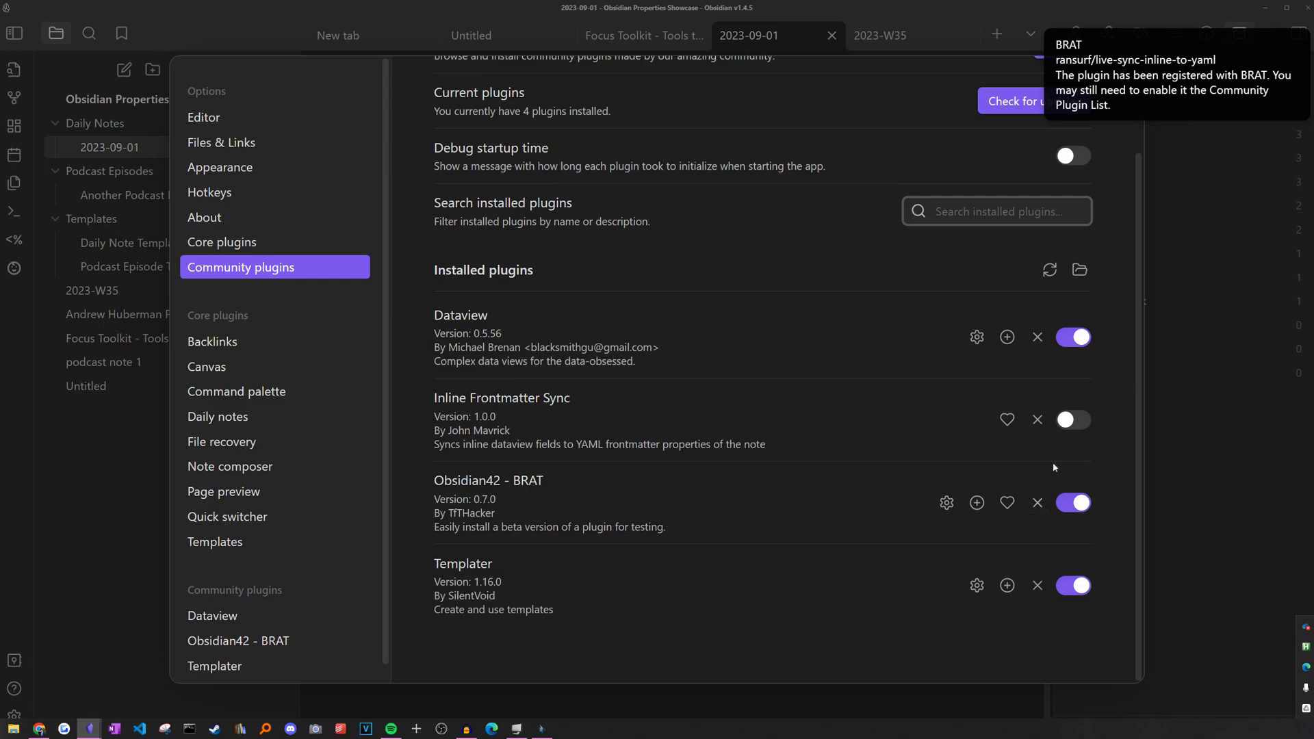
{"action": "left_click", "coordinate": [1073, 420]}
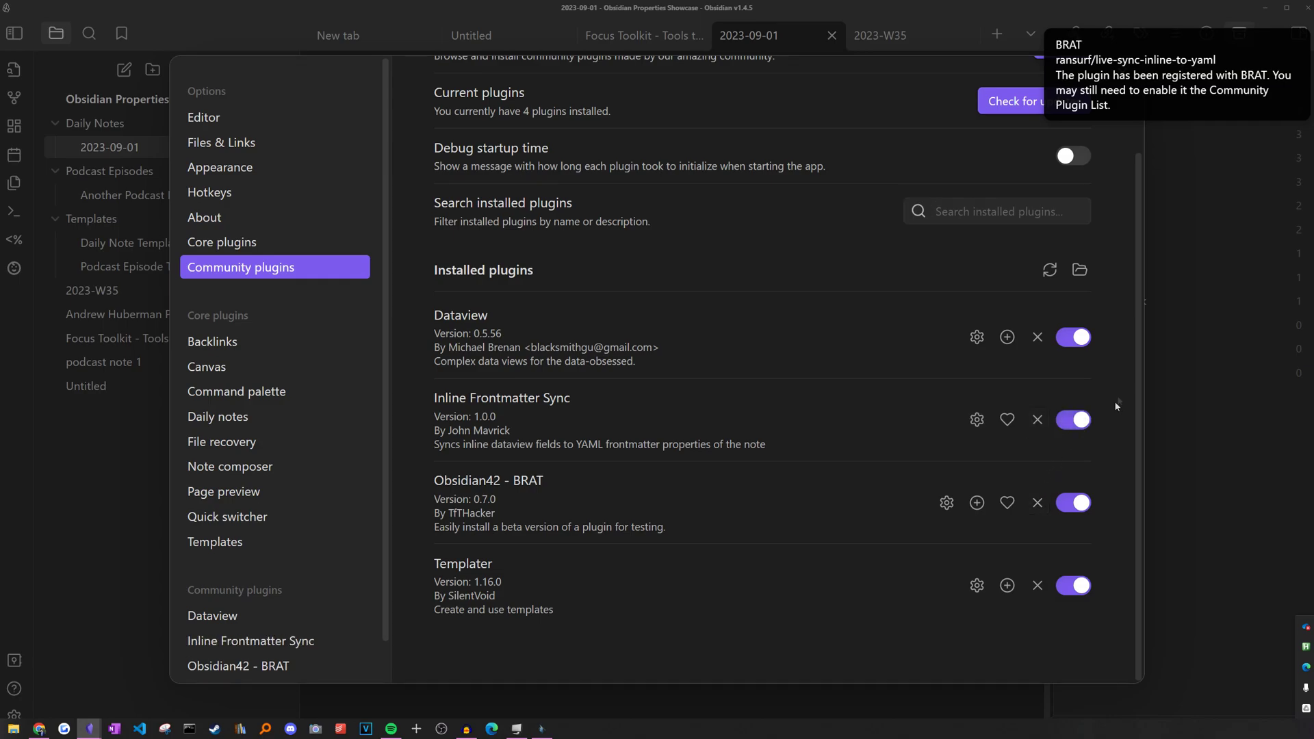
{"action": "left_click", "coordinate": [1229, 361]}
Add several placeholder lines to the Journals list
{"action": "scroll", "coordinate": [500, 351], "scroll_direction": "down", "scroll_amount": 5}
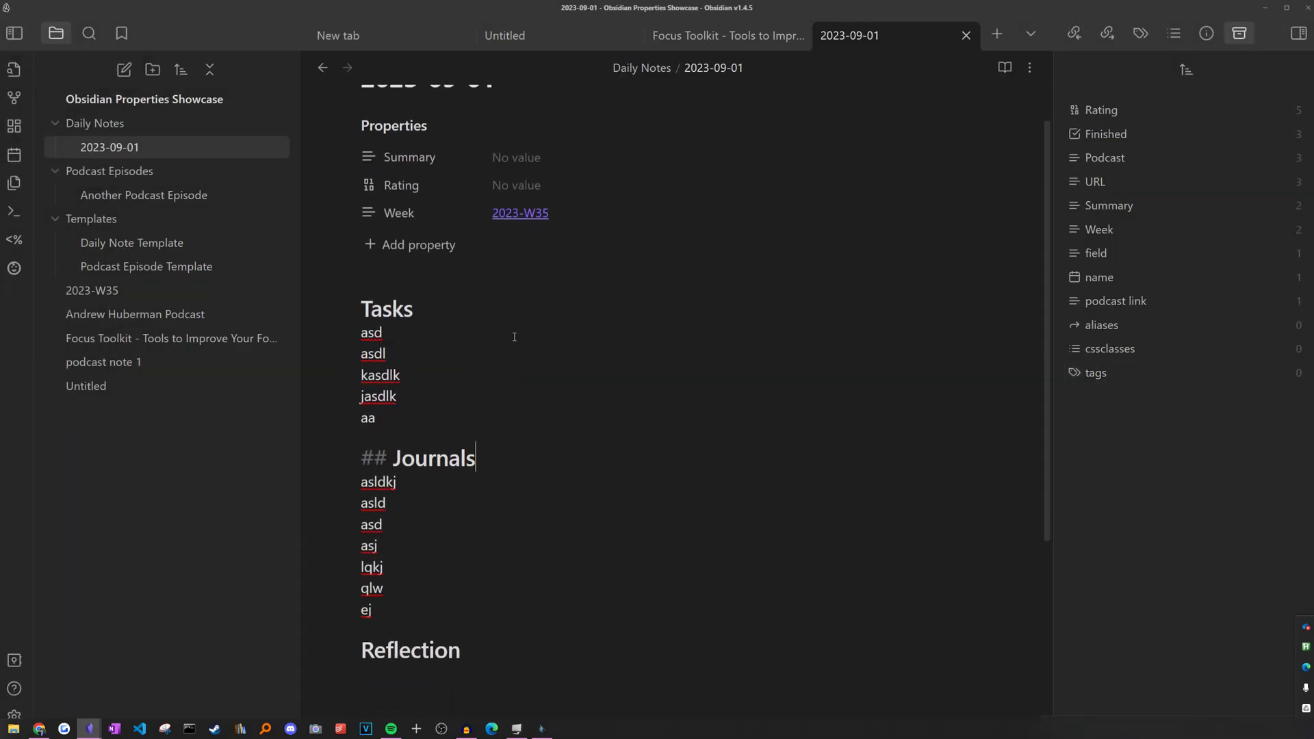
{"action": "left_click", "coordinate": [538, 413]}
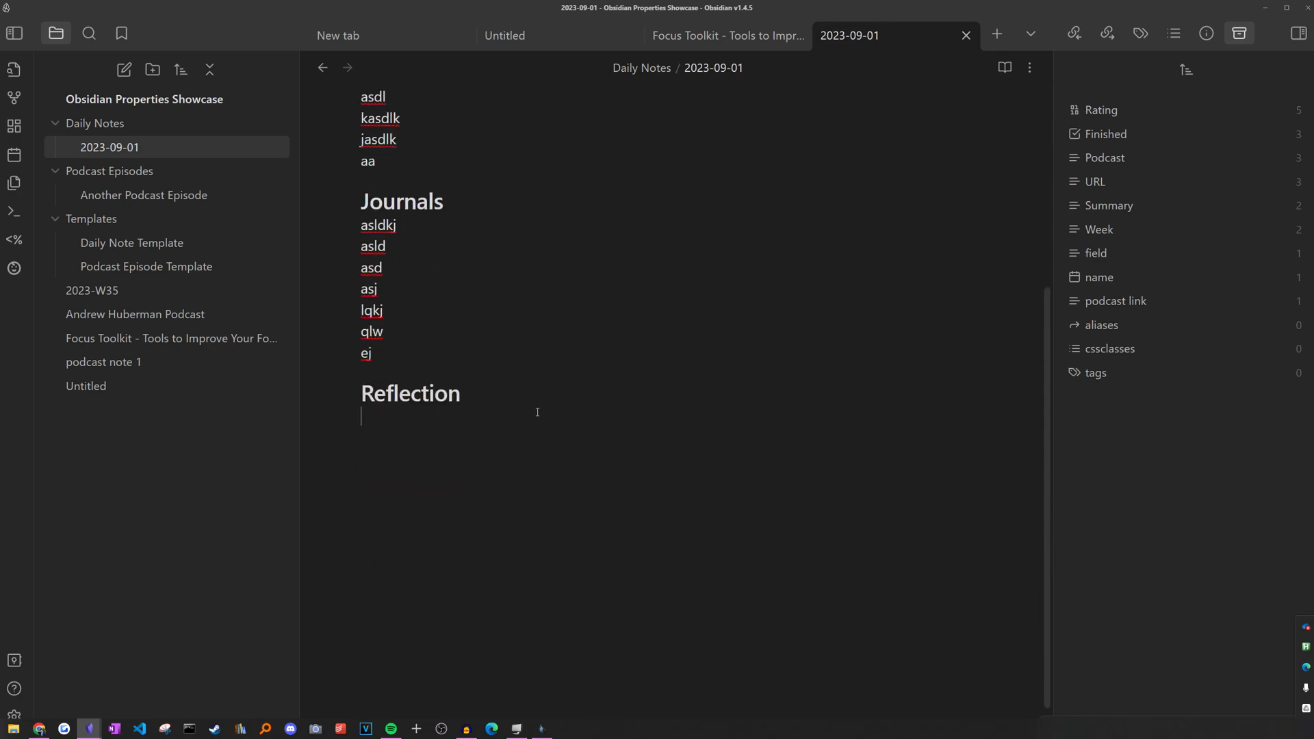
{"action": "key", "text": "Up"}
{"action": "key", "text": "Up"}
{"action": "key", "text": "Return"}
{"action": "type", "text": "aslk"}
{"action": "key", "text": "Return"}
{"action": "type", "text": "djaslkd"}
{"action": "key", "text": "Return"}
{"action": "type", "text": "jalks"}
{"action": "key", "text": "Return"}
{"action": "type", "text": "jdalsjk"}
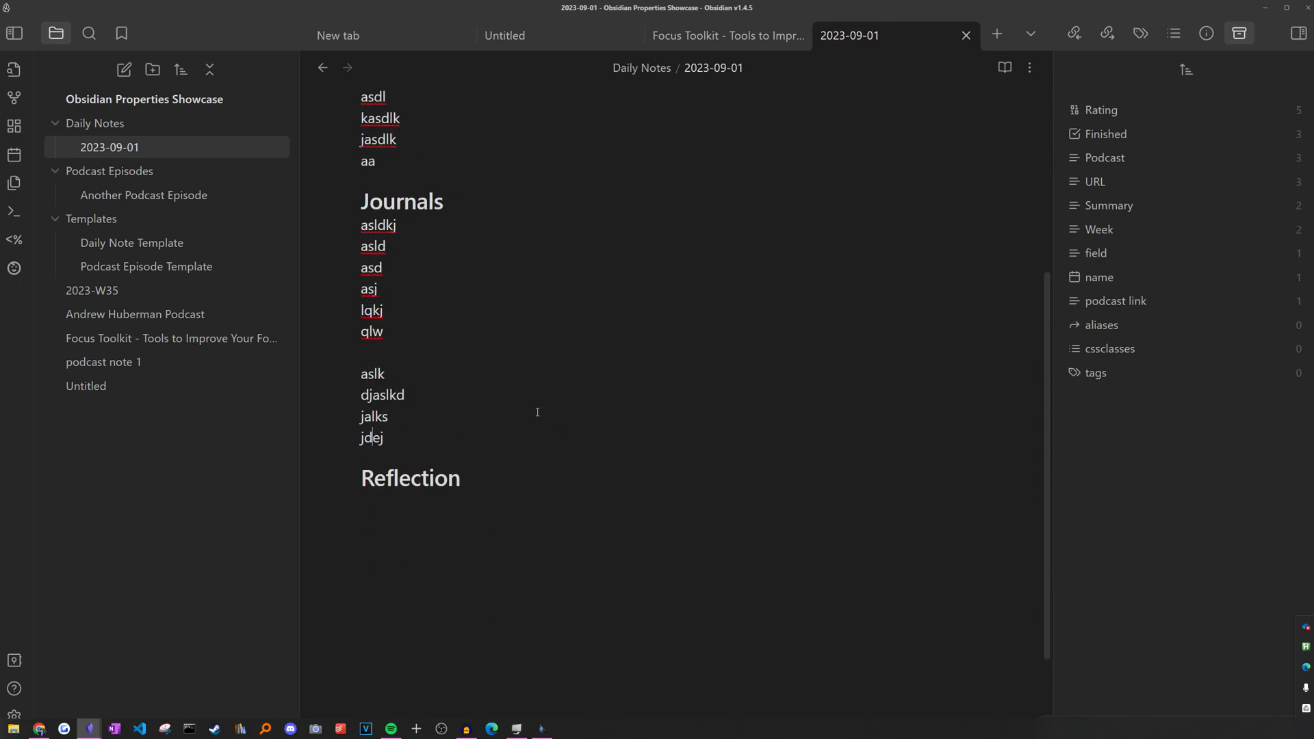
{"action": "key", "text": "Return"}
{"action": "type", "text": "d"}
{"action": "key", "text": "Down"}
{"action": "key", "text": "Down"}
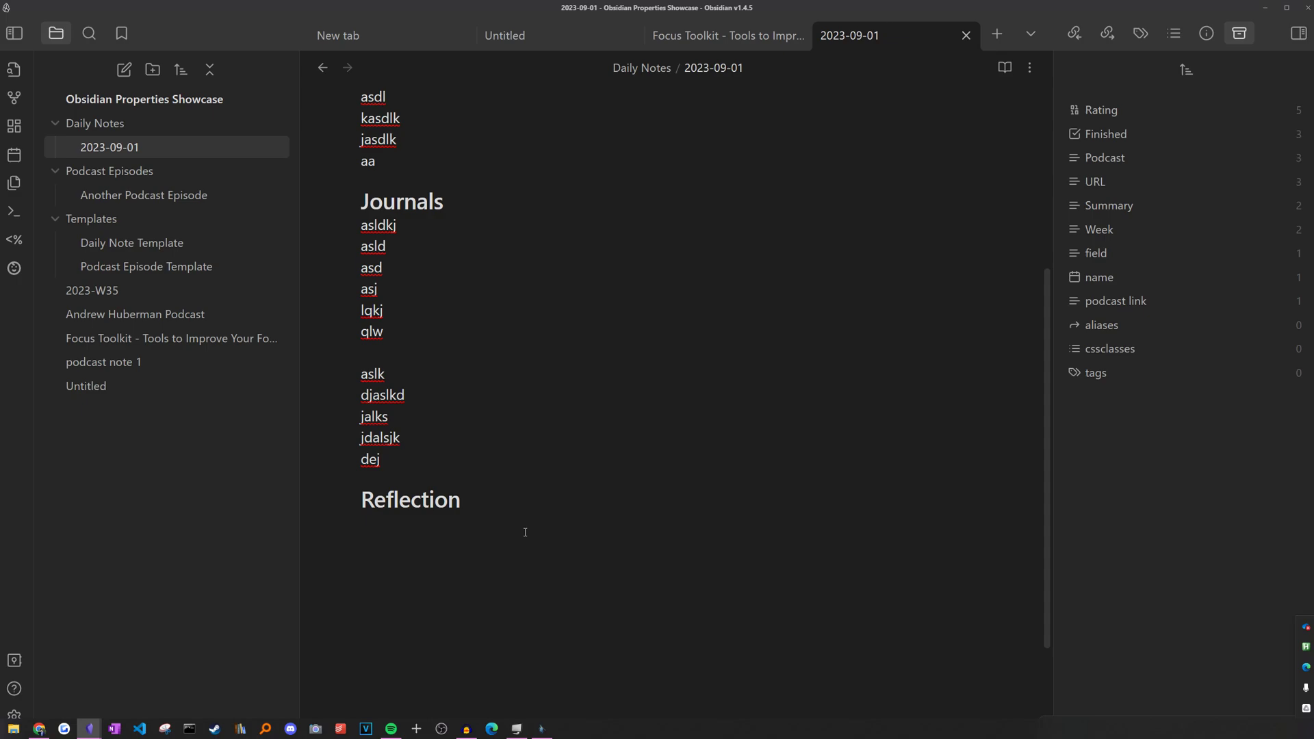
Write the inline field 'Summary:: alskjdlaksjd' under Reflection
{"action": "type", "text": "Summary"}
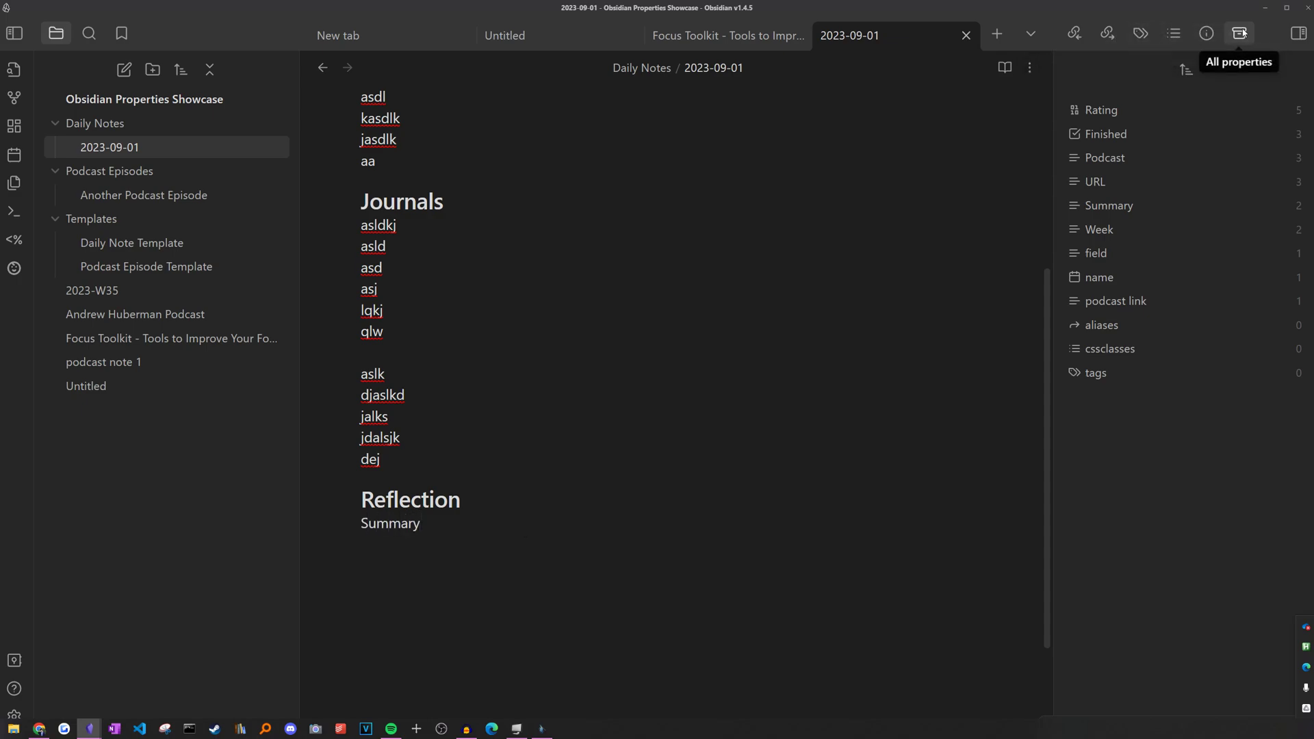
{"action": "left_click", "coordinate": [1209, 33]}
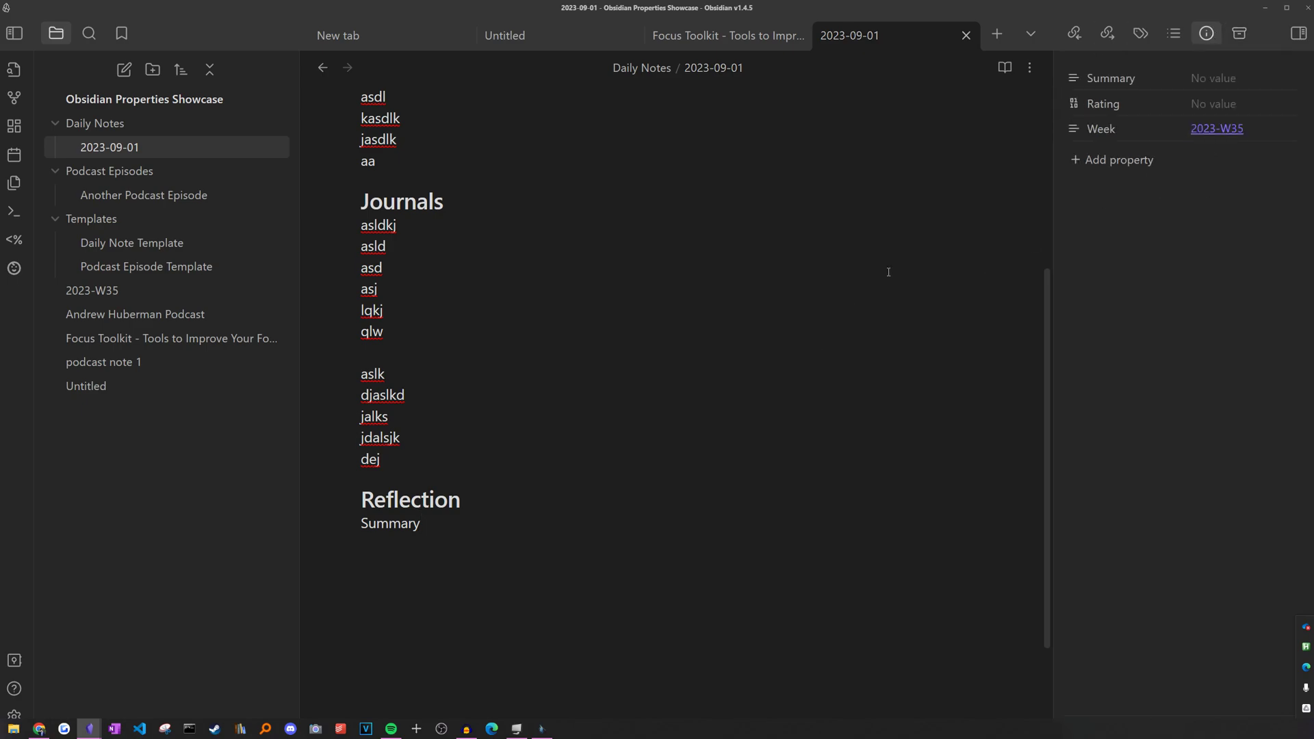
{"action": "left_click", "coordinate": [515, 528]}
{"action": "left_click_drag", "start_coordinate": [472, 522], "coordinate": [320, 533]}
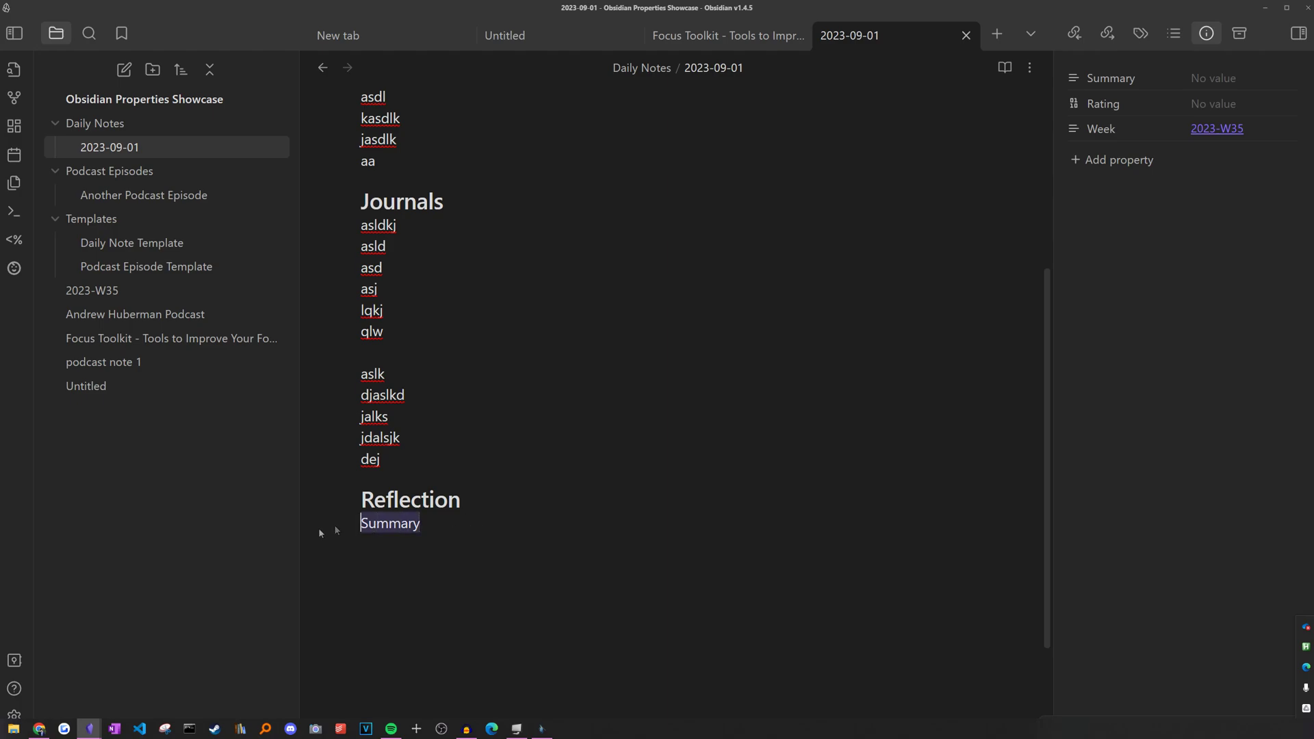
{"action": "left_click", "coordinate": [441, 525]}
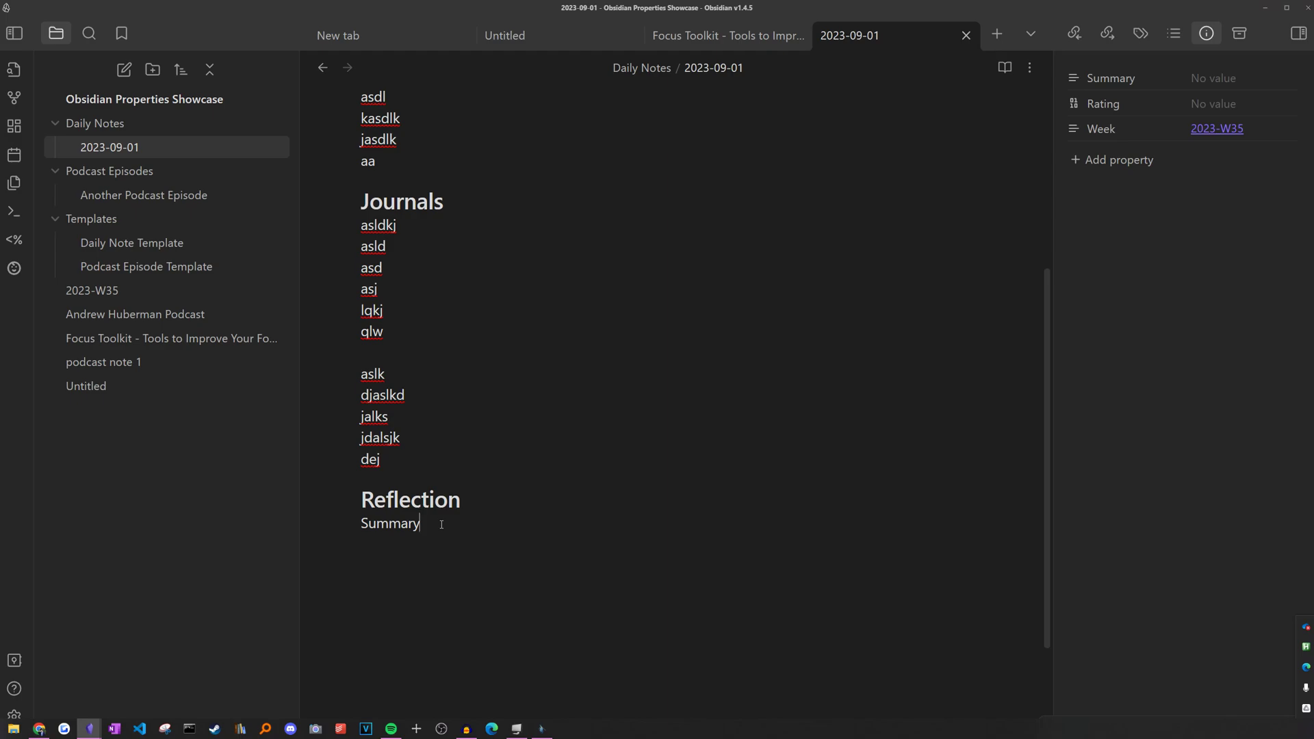
{"action": "type", "text": ":: alskjdlaksjd"}
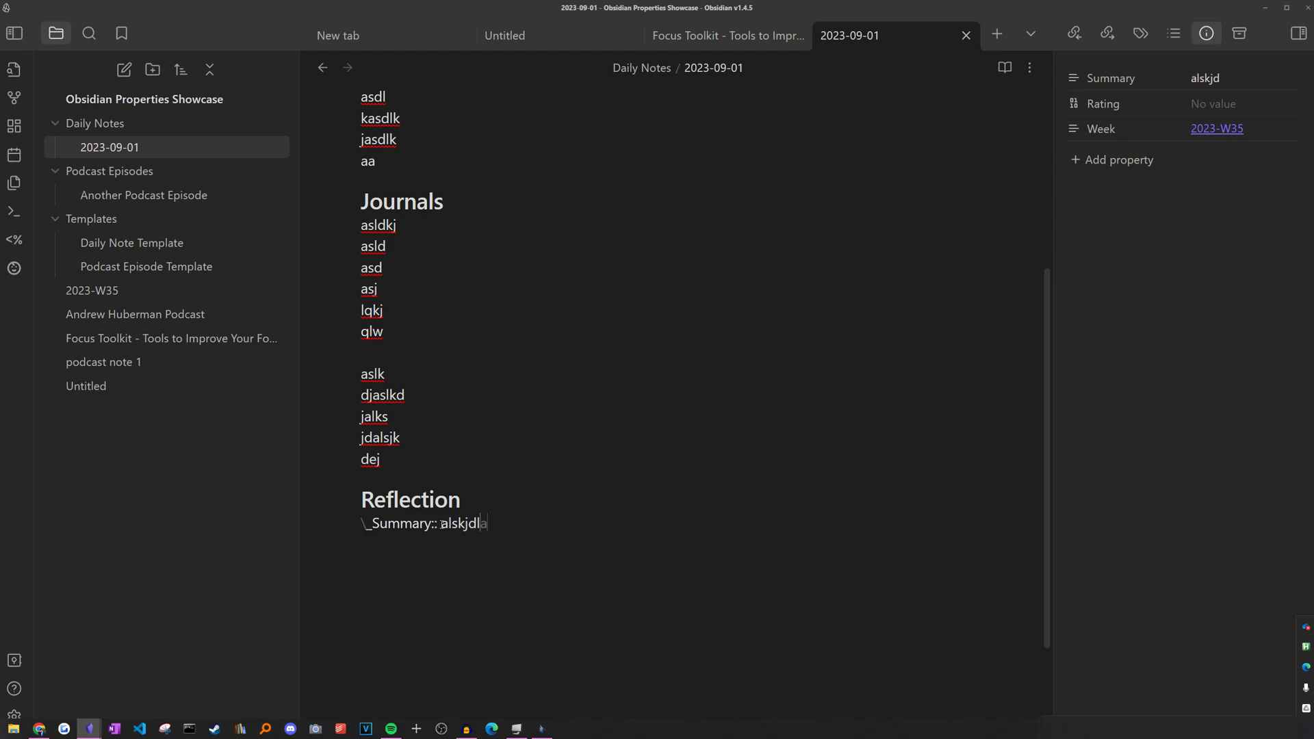
Check the synced Summary property, then select the backslash before the Summary field line
{"action": "left_click", "coordinate": [1149, 83]}
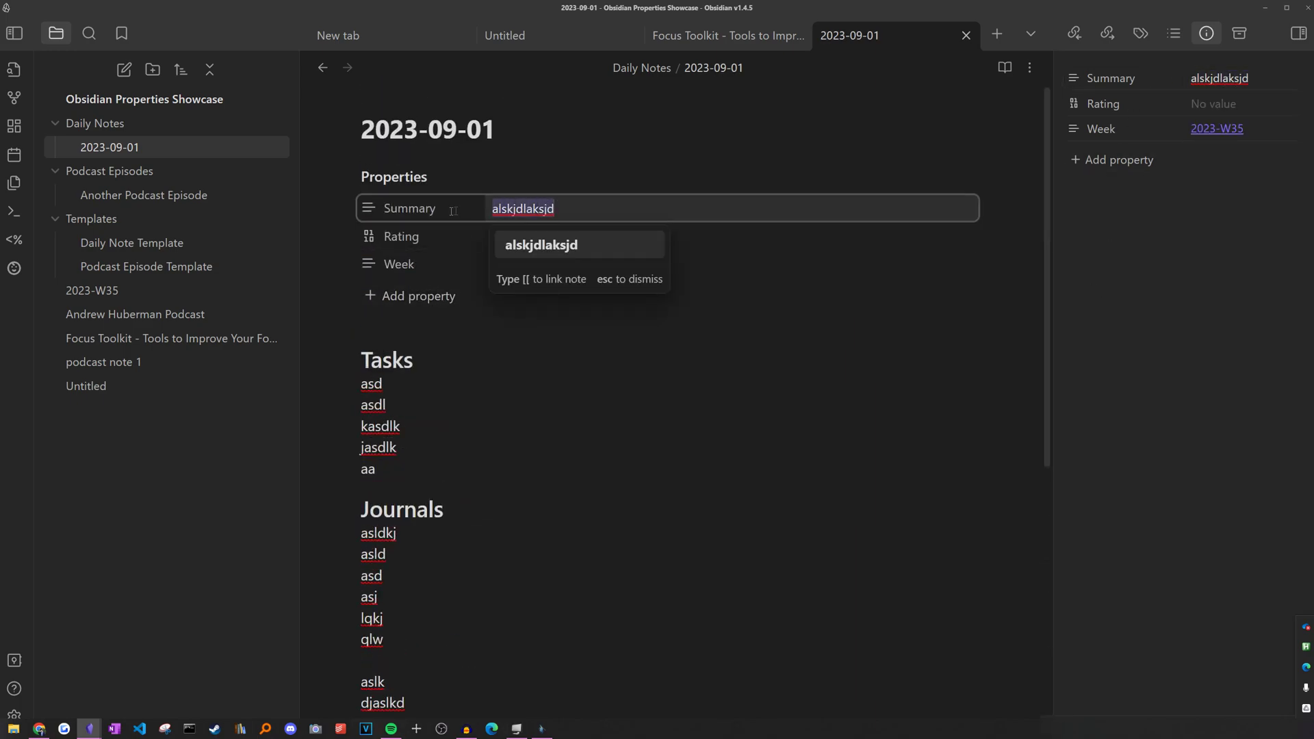
{"action": "left_click", "coordinate": [342, 383]}
{"action": "scroll", "coordinate": [338, 380], "scroll_direction": "down", "scroll_amount": 5}
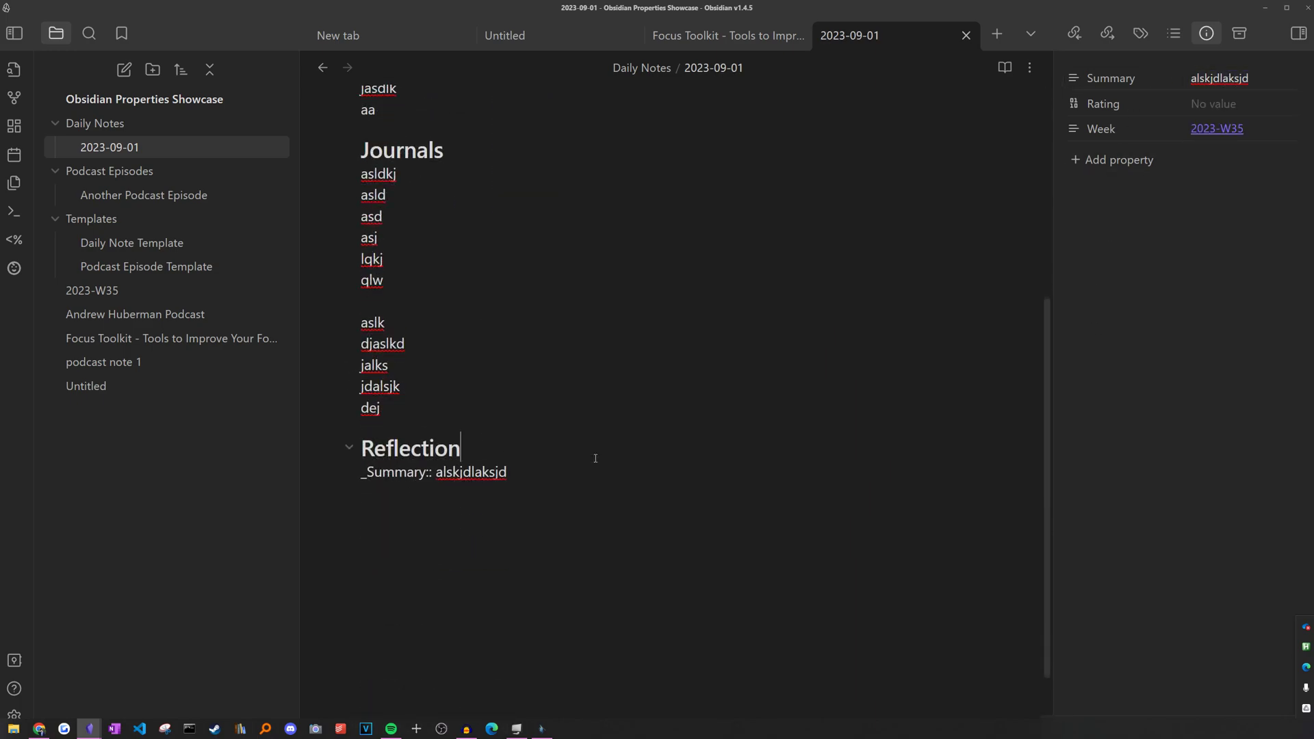
{"action": "left_click", "coordinate": [367, 472]}
{"action": "left_click_drag", "start_coordinate": [368, 473], "coordinate": [344, 479]}
{"action": "left_click", "coordinate": [373, 477]}
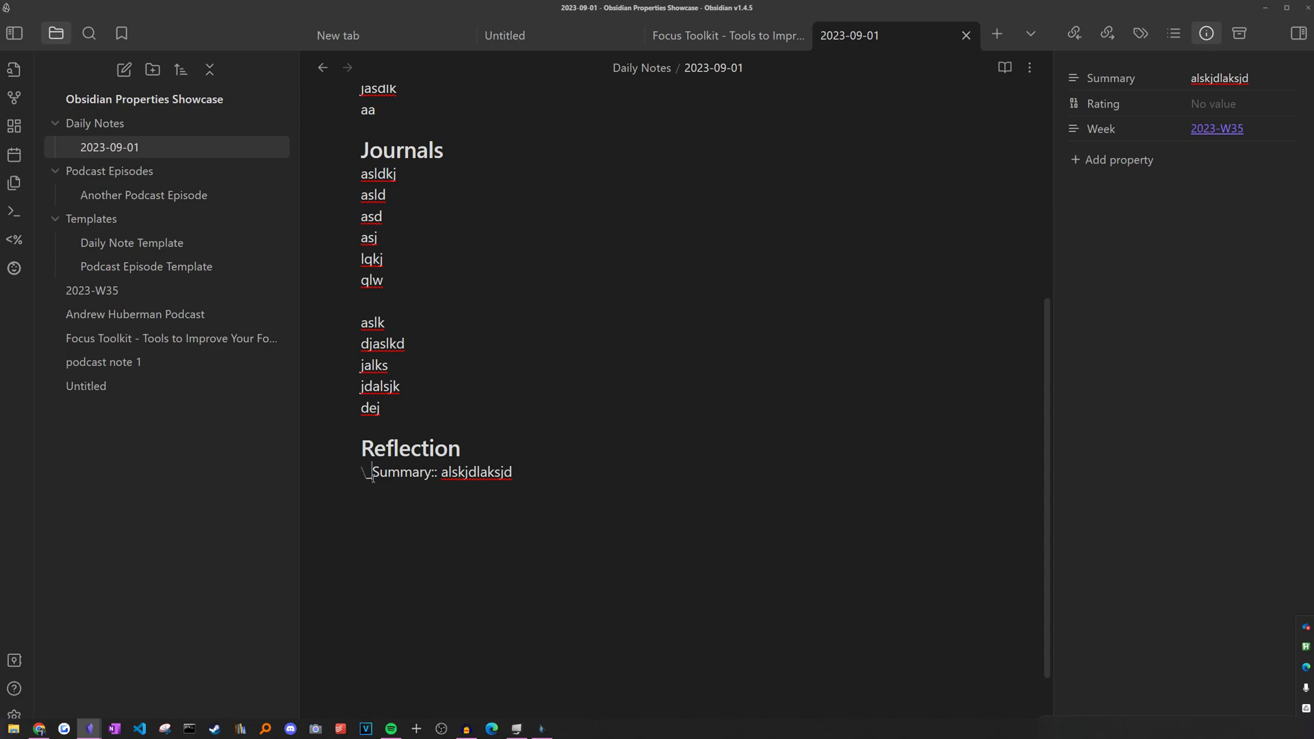
Check the plugin settings, then remove the backslash before the Summary field
{"action": "left_click", "coordinate": [13, 715]}
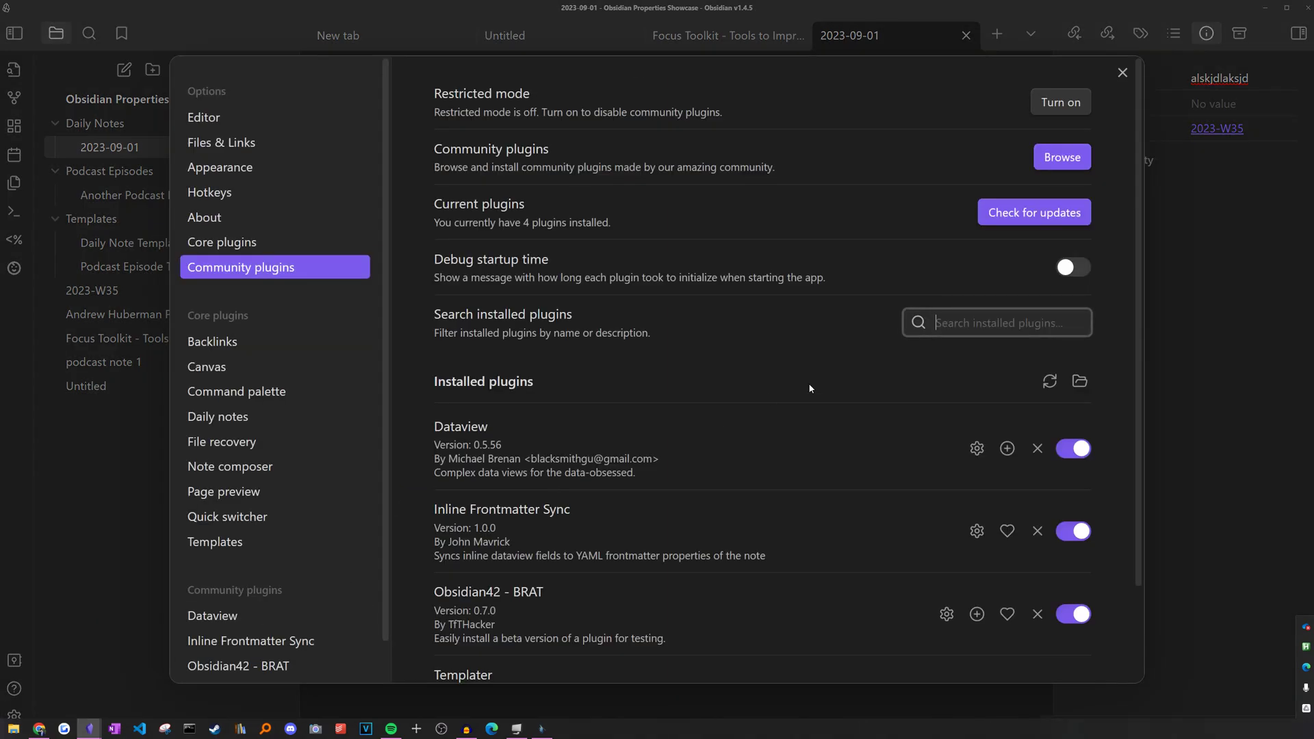
{"action": "scroll", "coordinate": [281, 397], "scroll_direction": "down", "scroll_amount": 1}
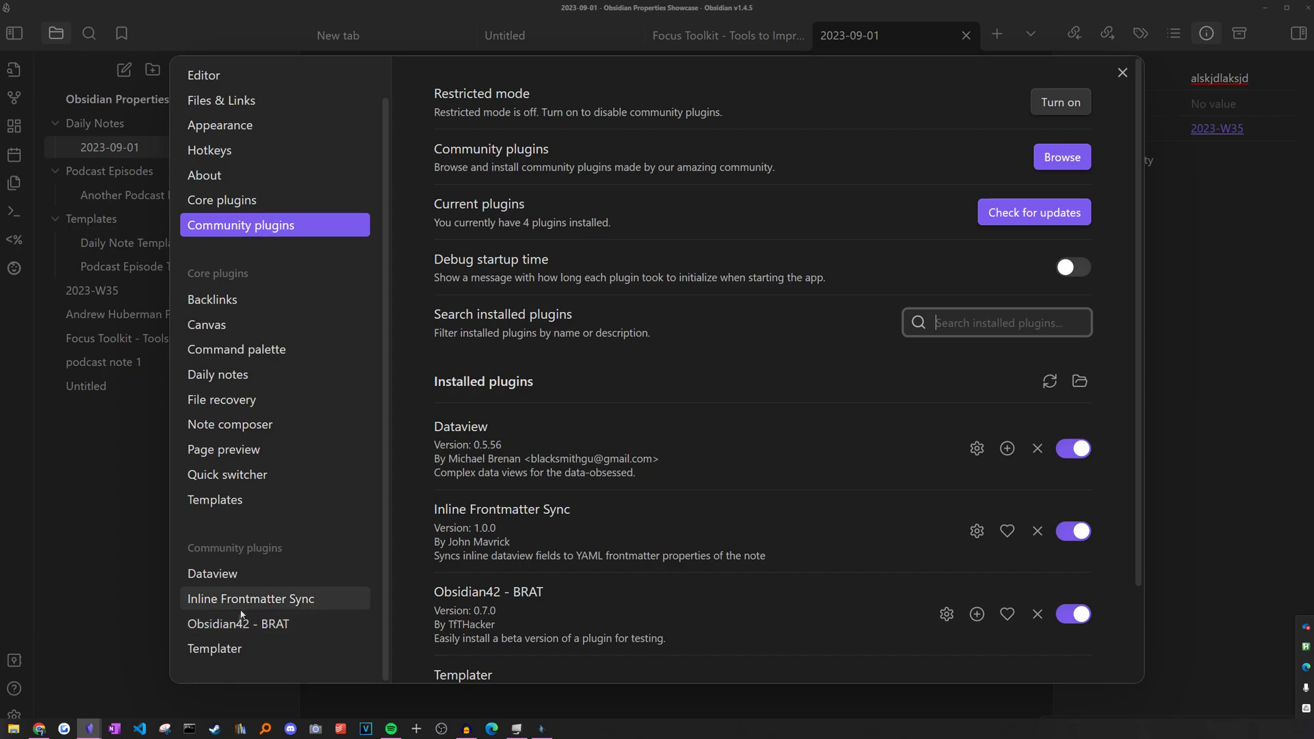
{"action": "key", "text": "Escape"}
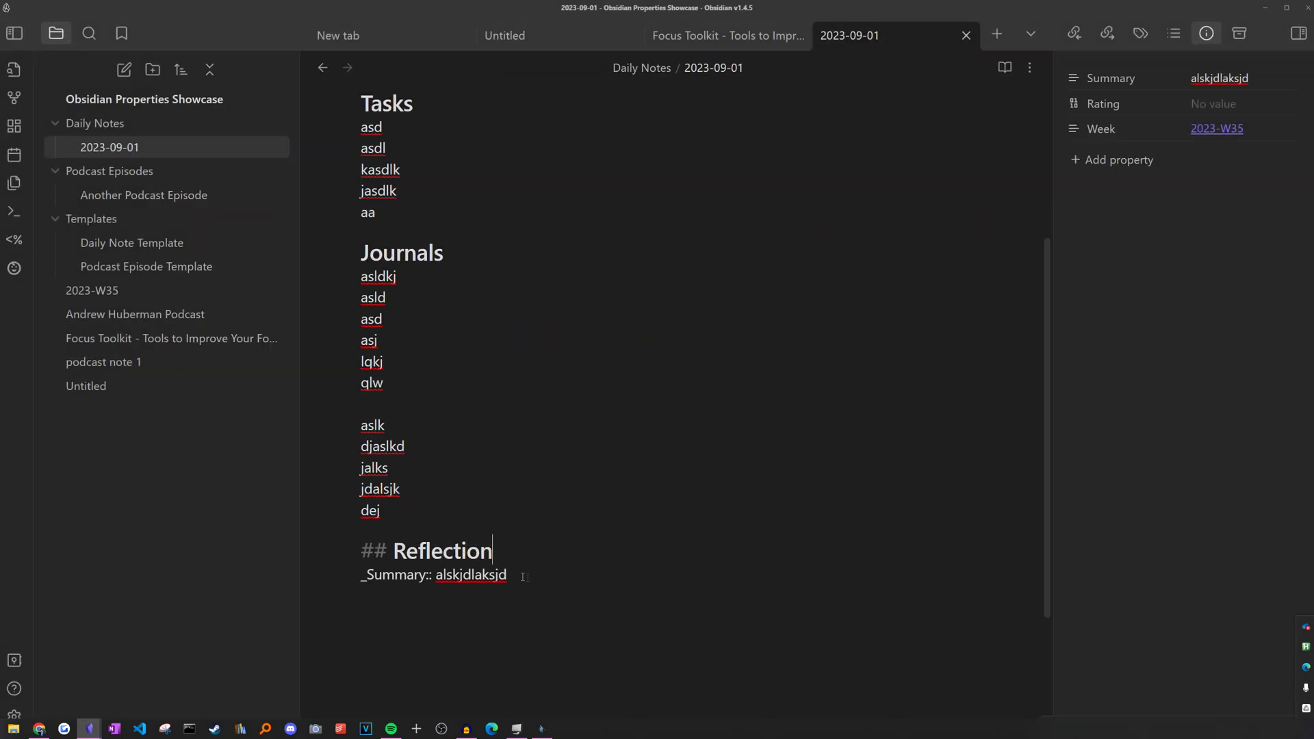
{"action": "left_click", "coordinate": [344, 585]}
{"action": "type", "text": "\\"}
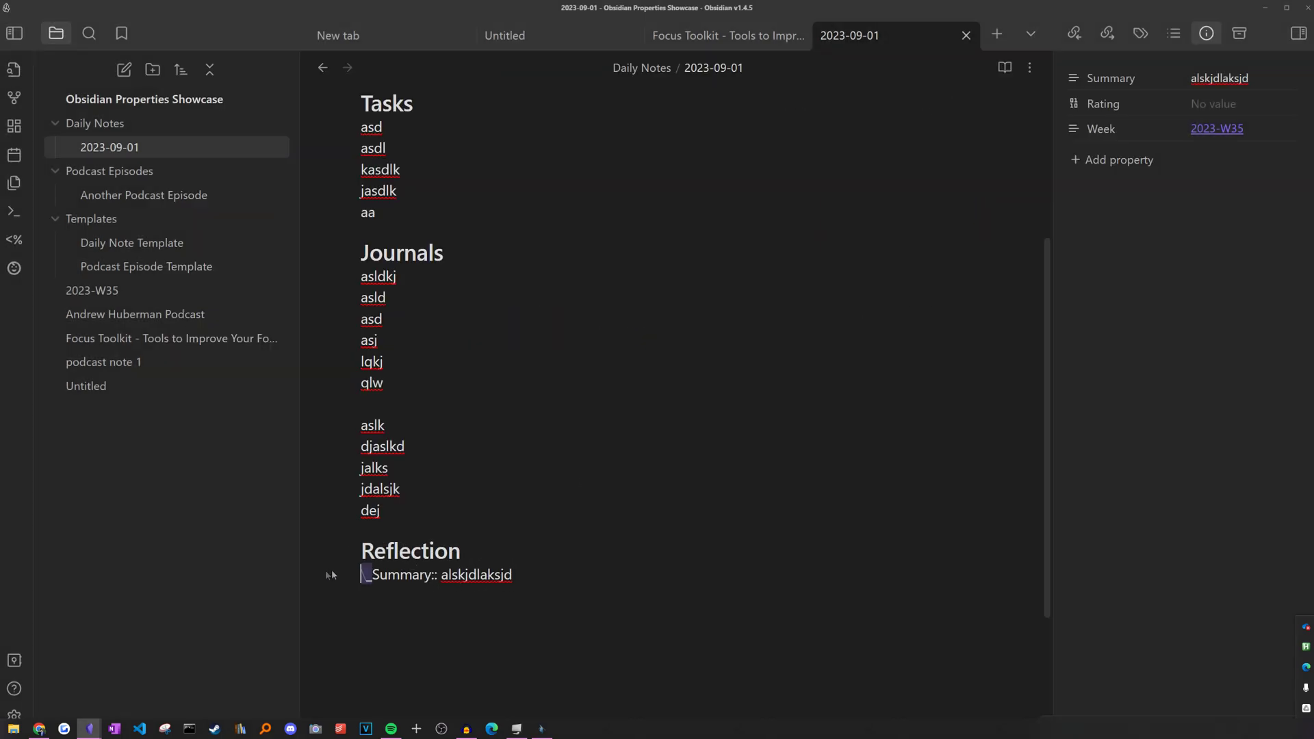
{"action": "key", "text": "BackSpace"}
Add a dataview query block 'table Summary from ""' below the Summary field
{"action": "scroll", "coordinate": [443, 180], "scroll_direction": "up", "scroll_amount": 5}
{"action": "scroll", "coordinate": [550, 593], "scroll_direction": "down", "scroll_amount": 4}
{"action": "key", "text": "Return"}
{"action": "key", "text": "Return"}
{"action": "key", "text": "Return"}
{"action": "type", "text": "``"}
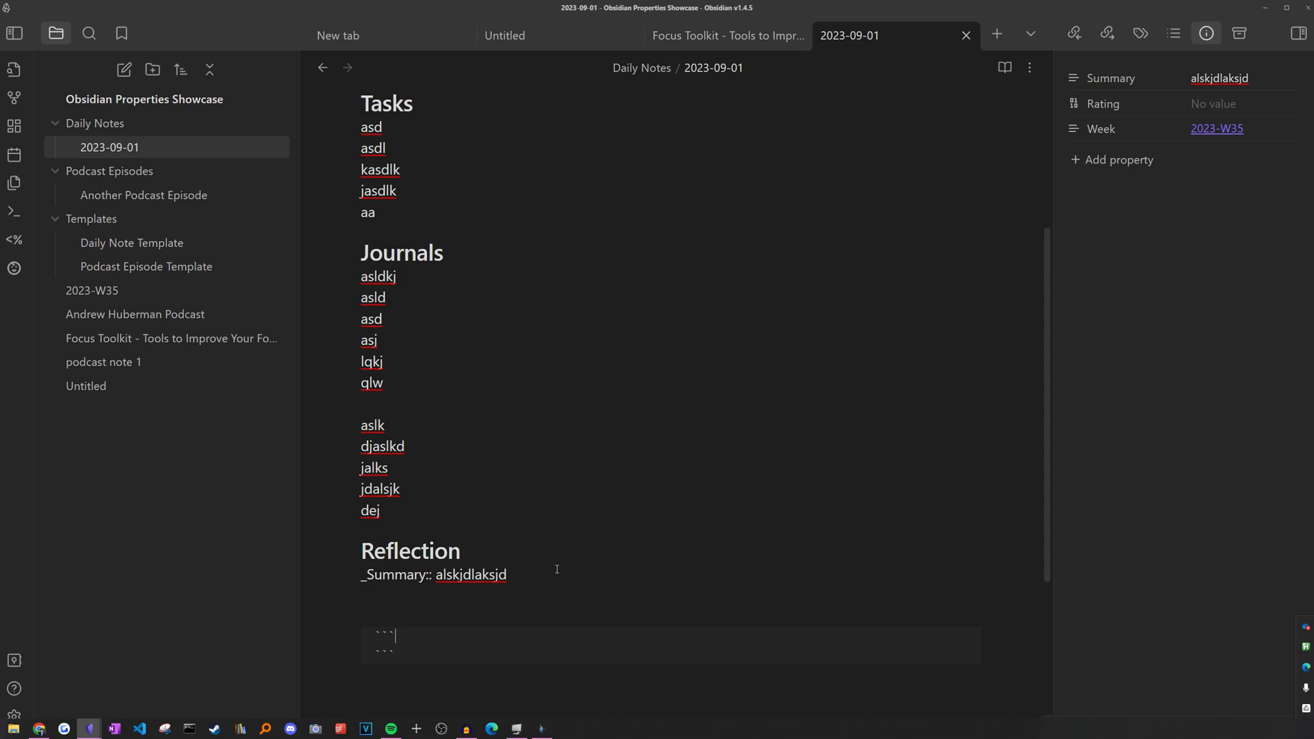
{"action": "type", "text": "dataview "}
{"action": "type", "text": "table Summary"}
{"action": "key", "text": "Return"}
{"action": "type", "text": "from \"\""}
{"action": "key", "text": "Return"}
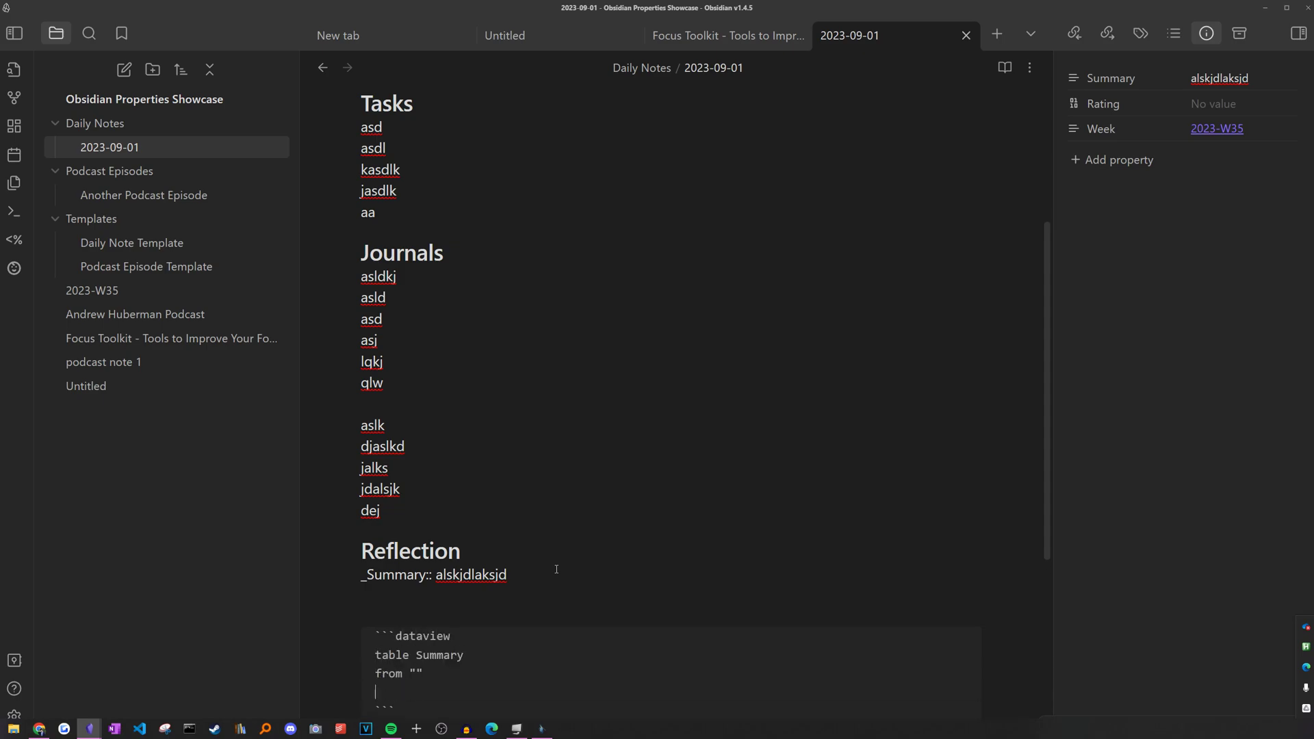
{"action": "key", "text": "Down"}
{"action": "key", "text": "Down"}
{"action": "scroll", "coordinate": [866, 391], "scroll_direction": "down", "scroll_amount": 3}
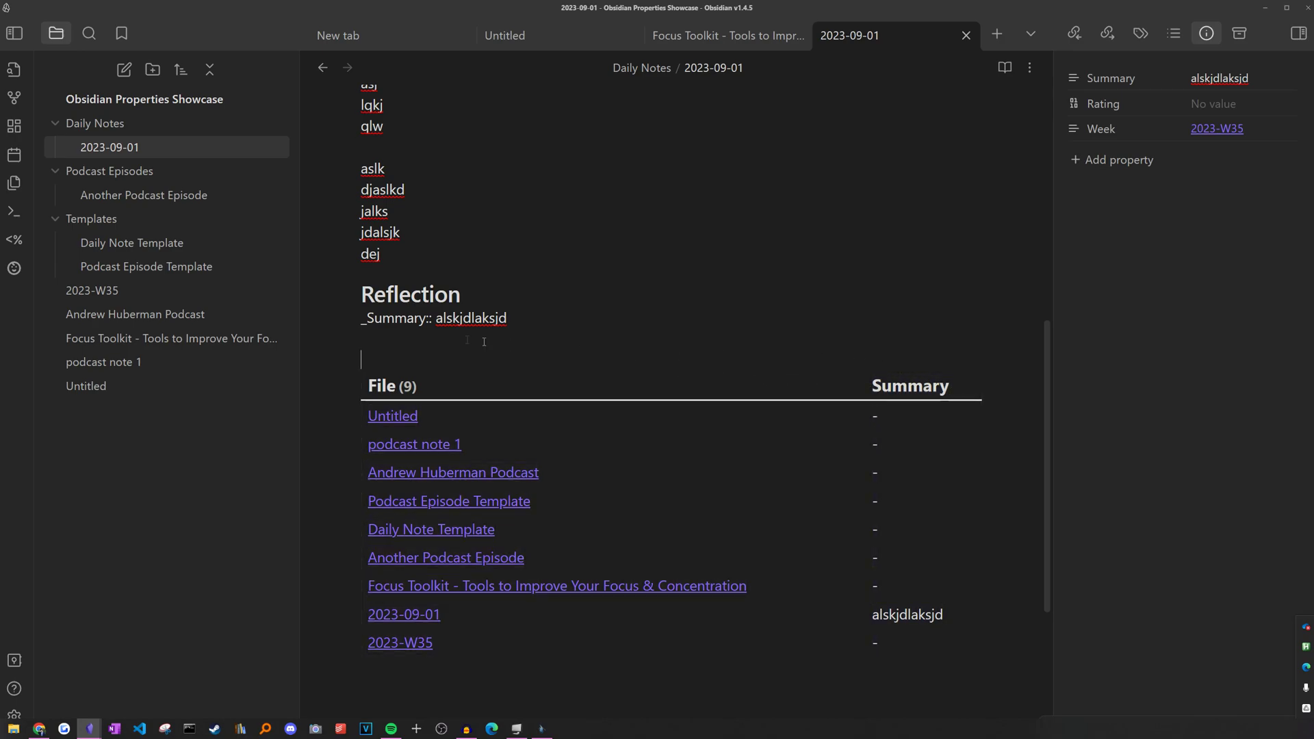
Toggle the backslash before the Summary line and inspect the doubled 2023-09-01 values
{"action": "left_click", "coordinate": [361, 318]}
{"action": "type", "text": "\\"}
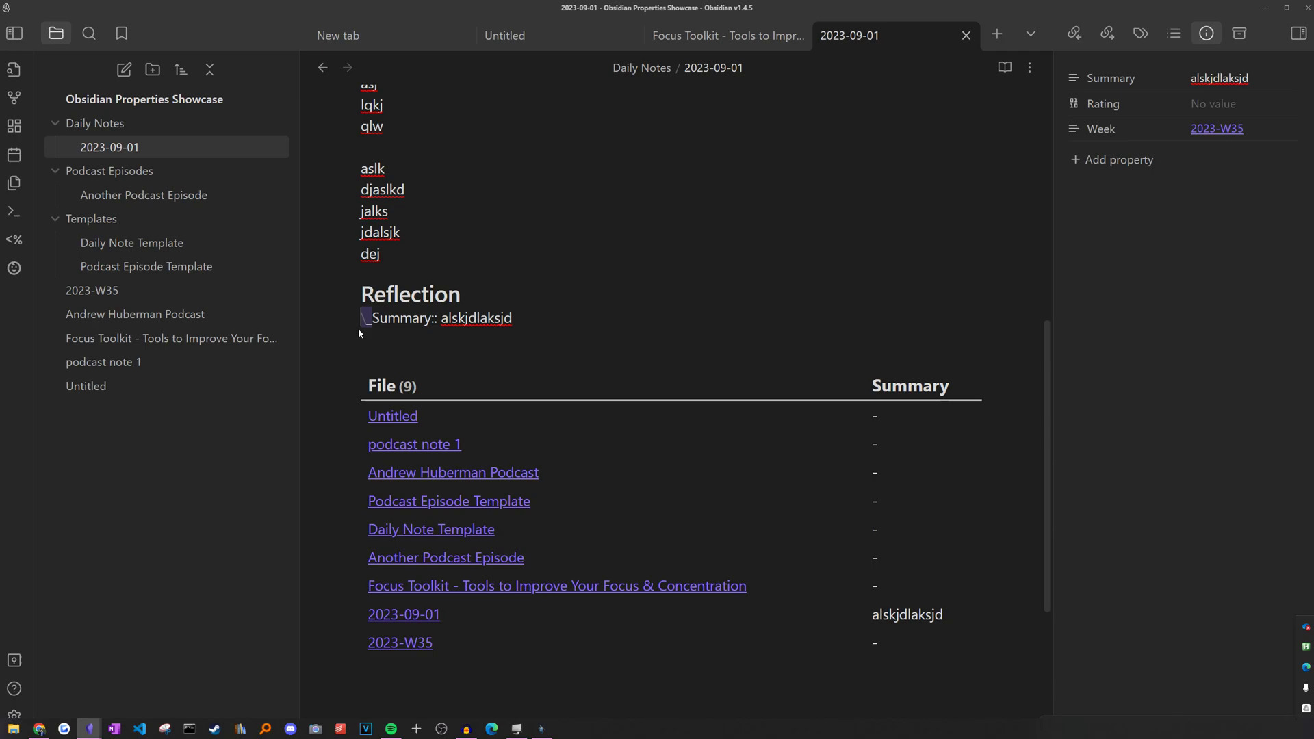
{"action": "key", "text": "BackSpace"}
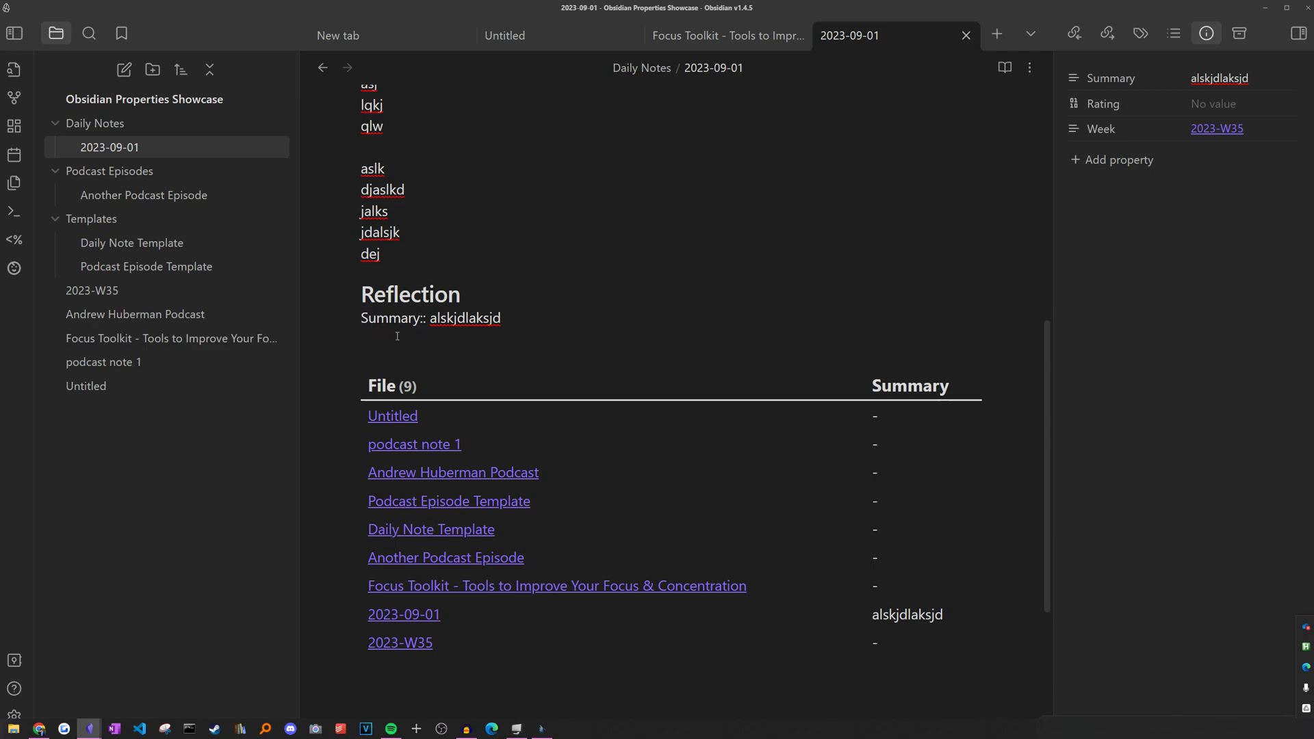
{"action": "left_click", "coordinate": [431, 365]}
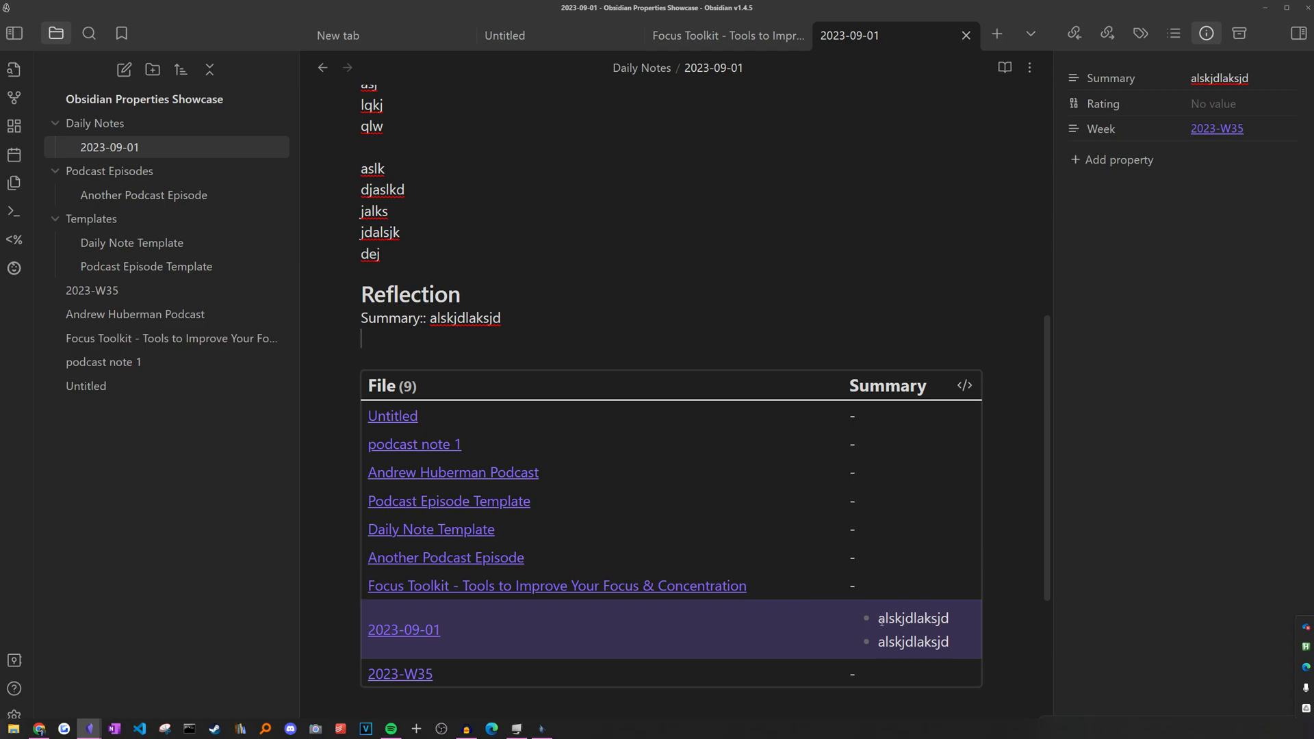
{"action": "left_click_drag", "start_coordinate": [880, 620], "coordinate": [949, 643]}
{"action": "left_click", "coordinate": [362, 318]}
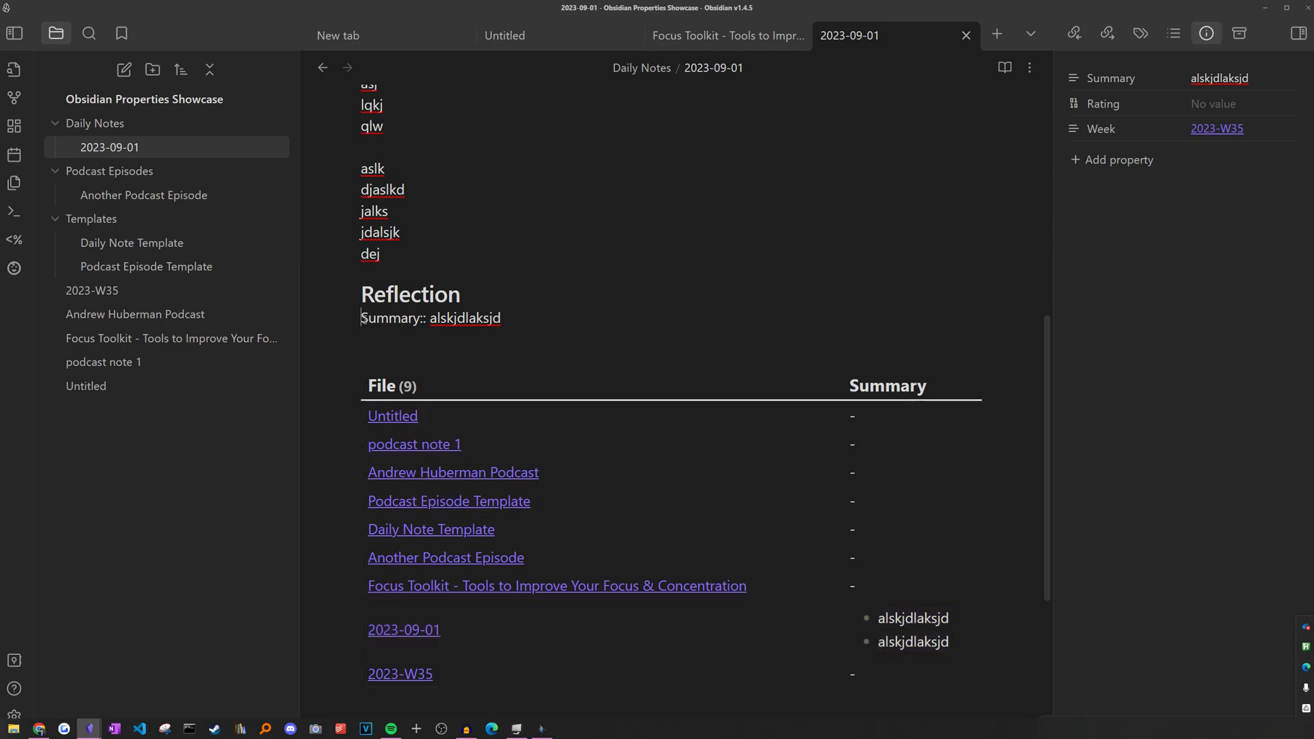
{"action": "type", "text": "\\_"}
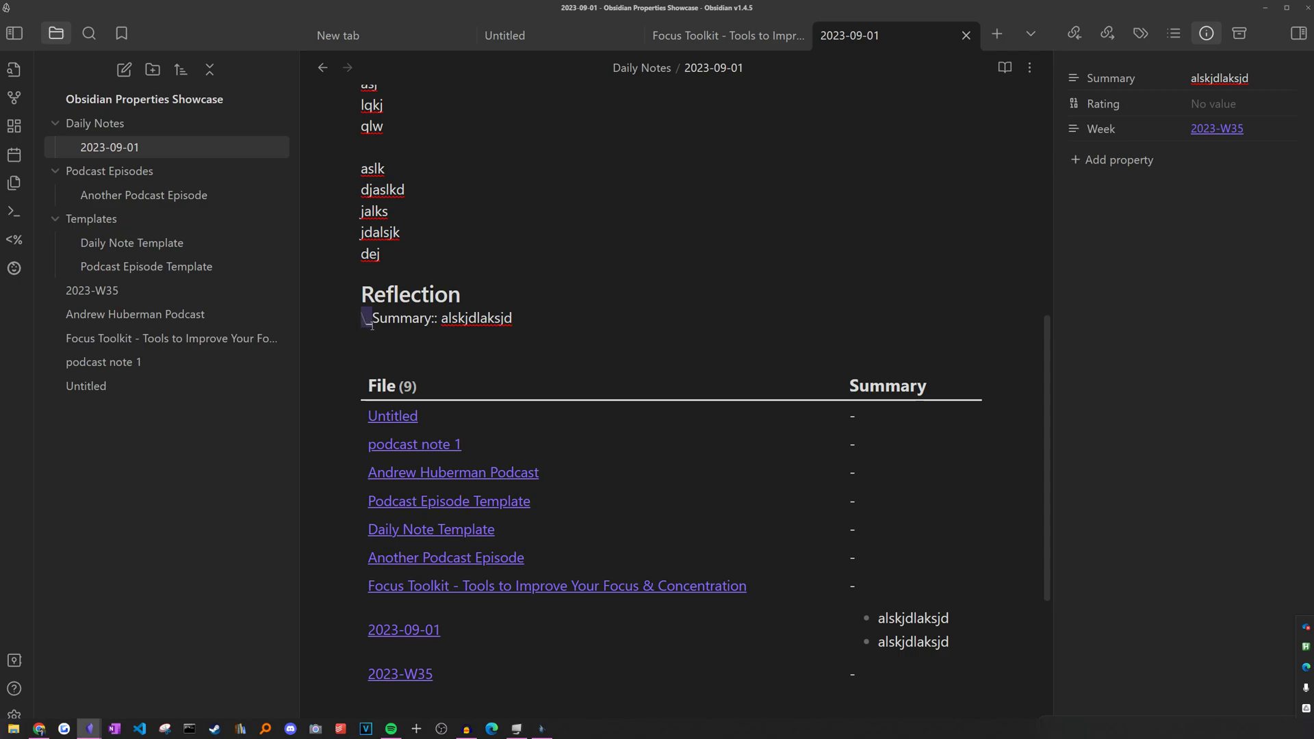
{"action": "scroll", "coordinate": [383, 204], "scroll_direction": "up", "scroll_amount": 6}
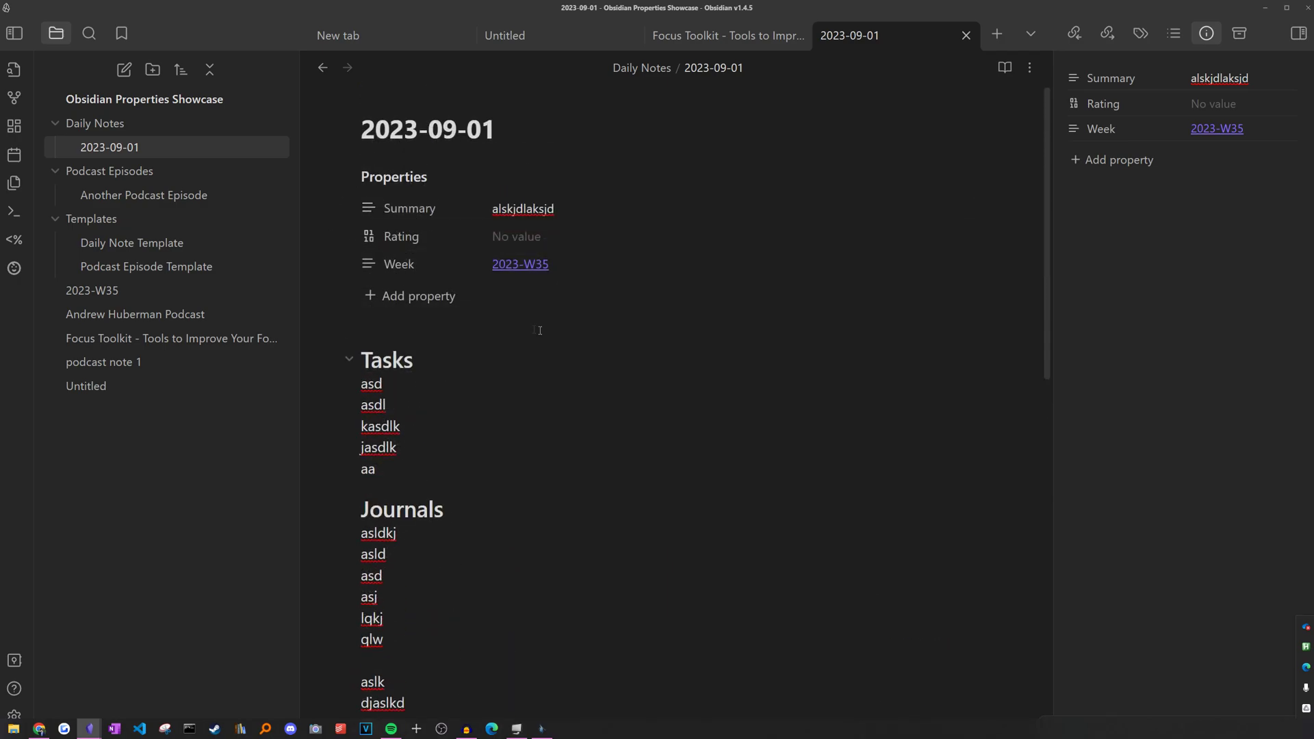
Change the Summary value to 'Today was a good day' and add the bullet 'Had ice cream'
{"action": "scroll", "coordinate": [394, 355], "scroll_direction": "down", "scroll_amount": 6}
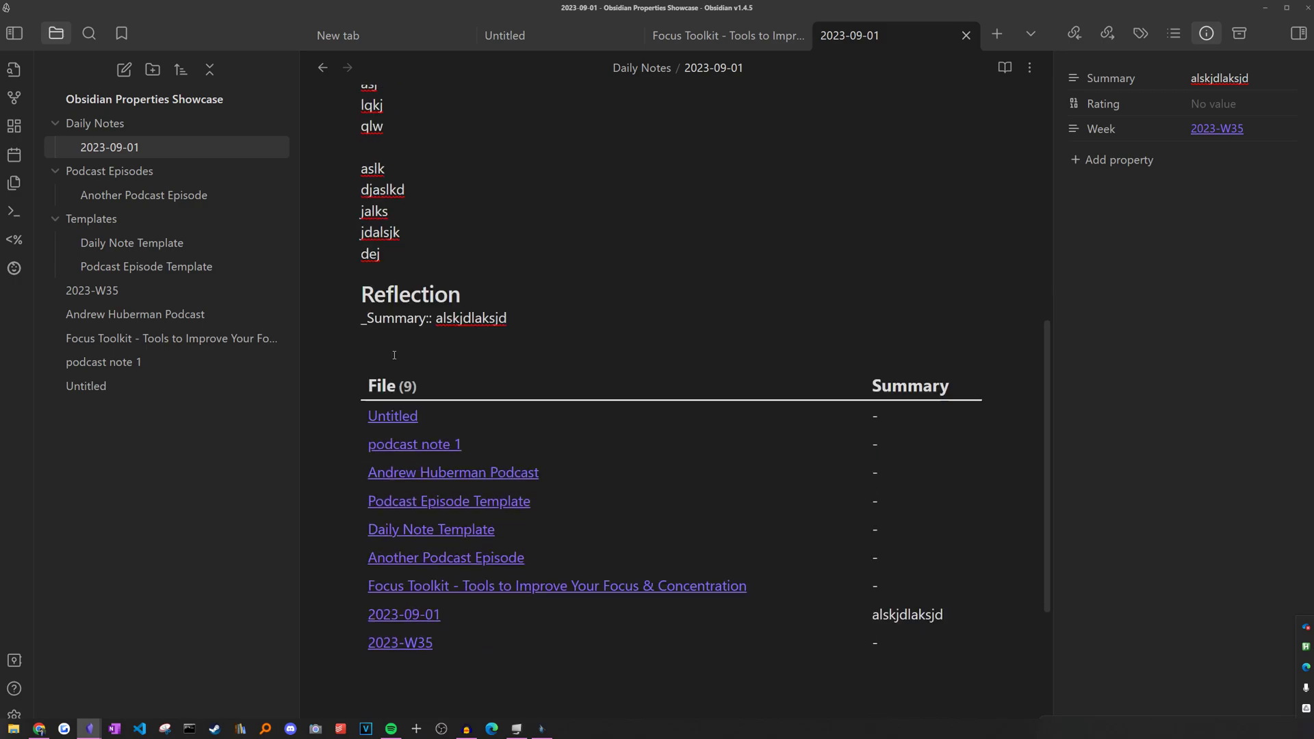
{"action": "left_click_drag", "start_coordinate": [507, 317], "coordinate": [436, 318]}
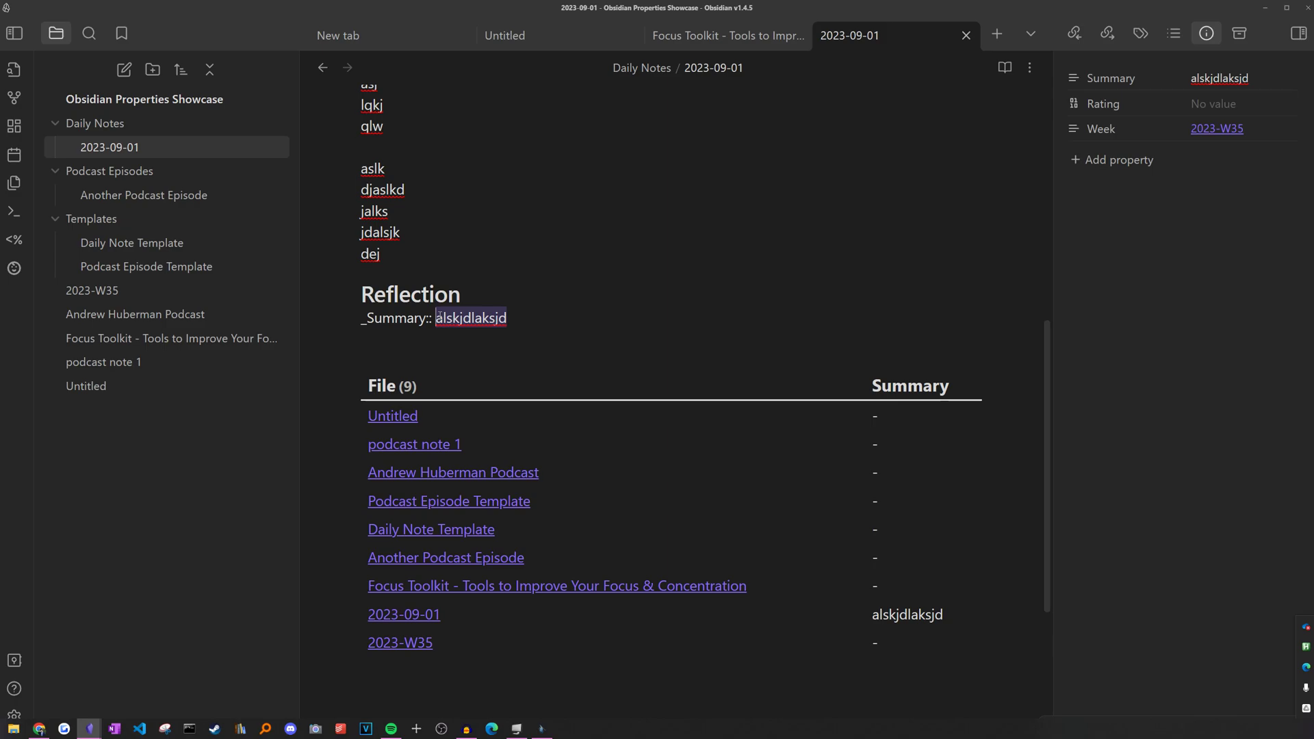
{"action": "type", "text": "Today was a good day"}
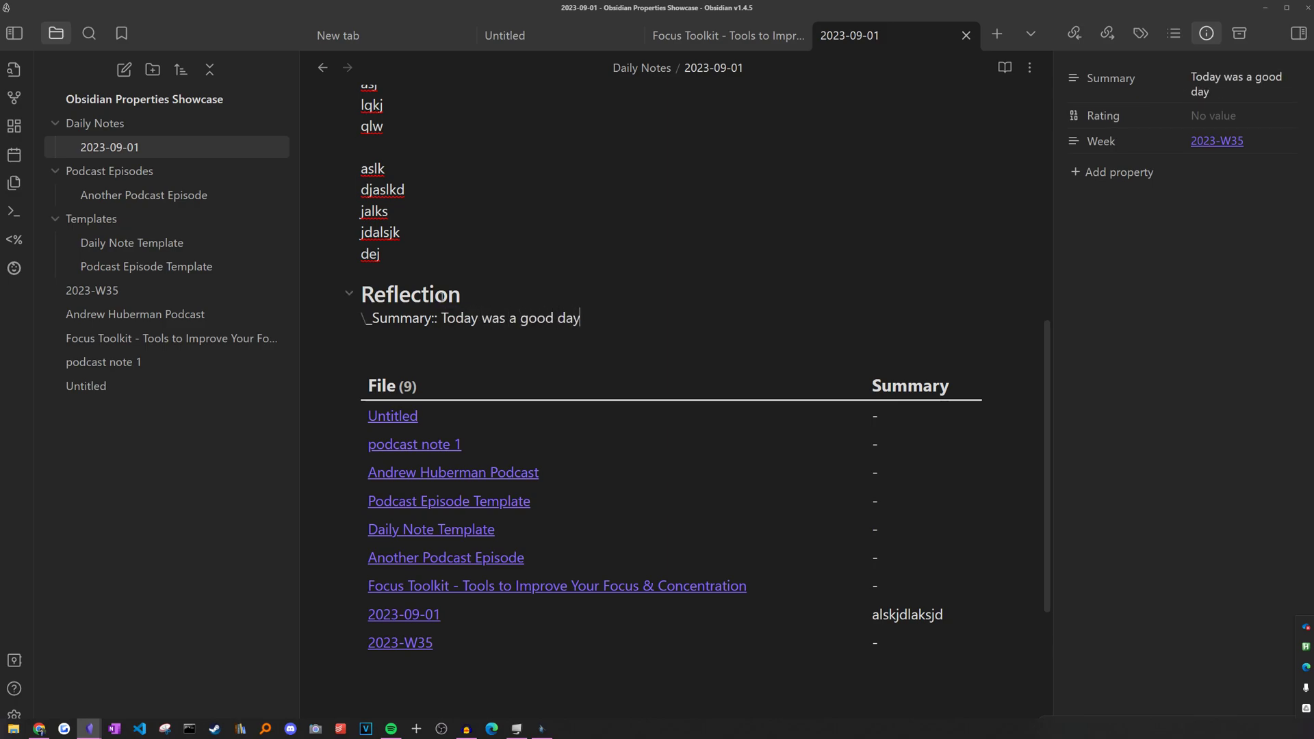
{"action": "key", "text": "Return"}
{"action": "type", "text": "-"}
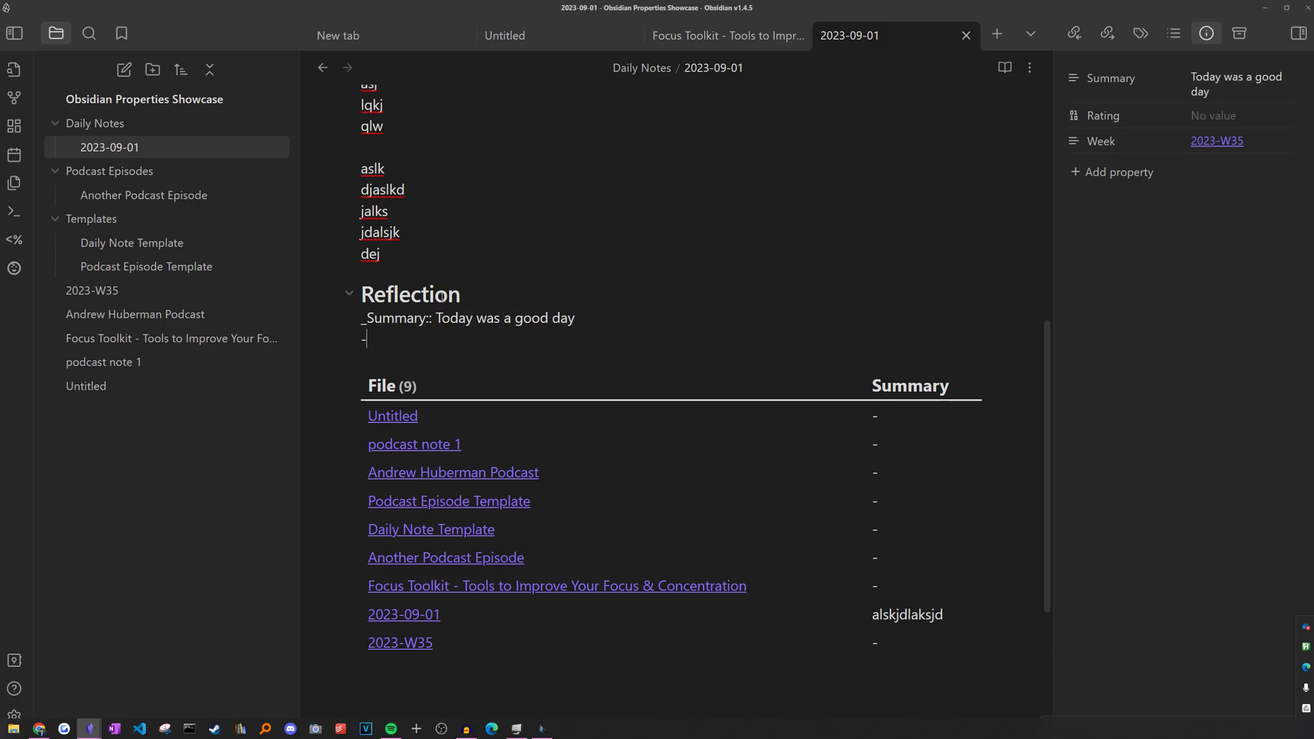
{"action": "type", "text": " Had ice cr"}
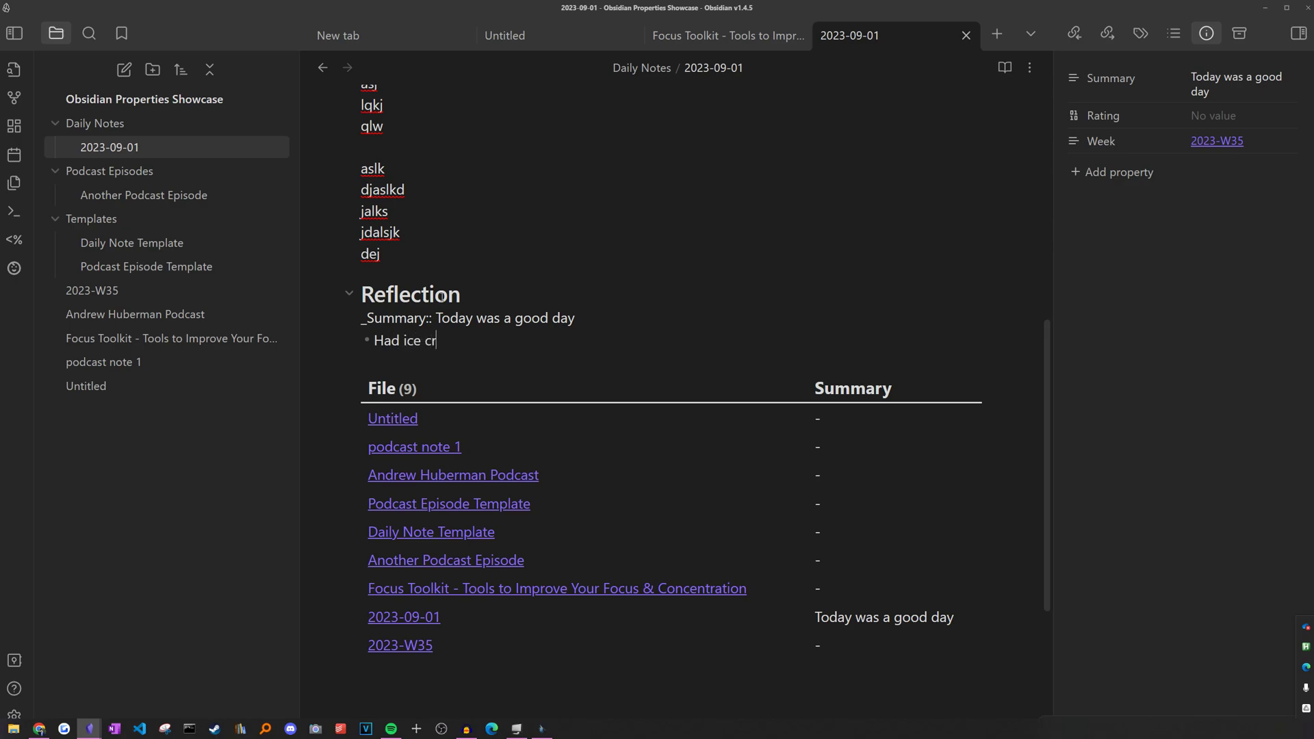
{"action": "type", "text": "eam"}
Add bullets 'Started playing with the new properties plugin' and 'Ended world hunger', fixing the typo
{"action": "key", "text": "Return"}
{"action": "type", "text": "Starte"}
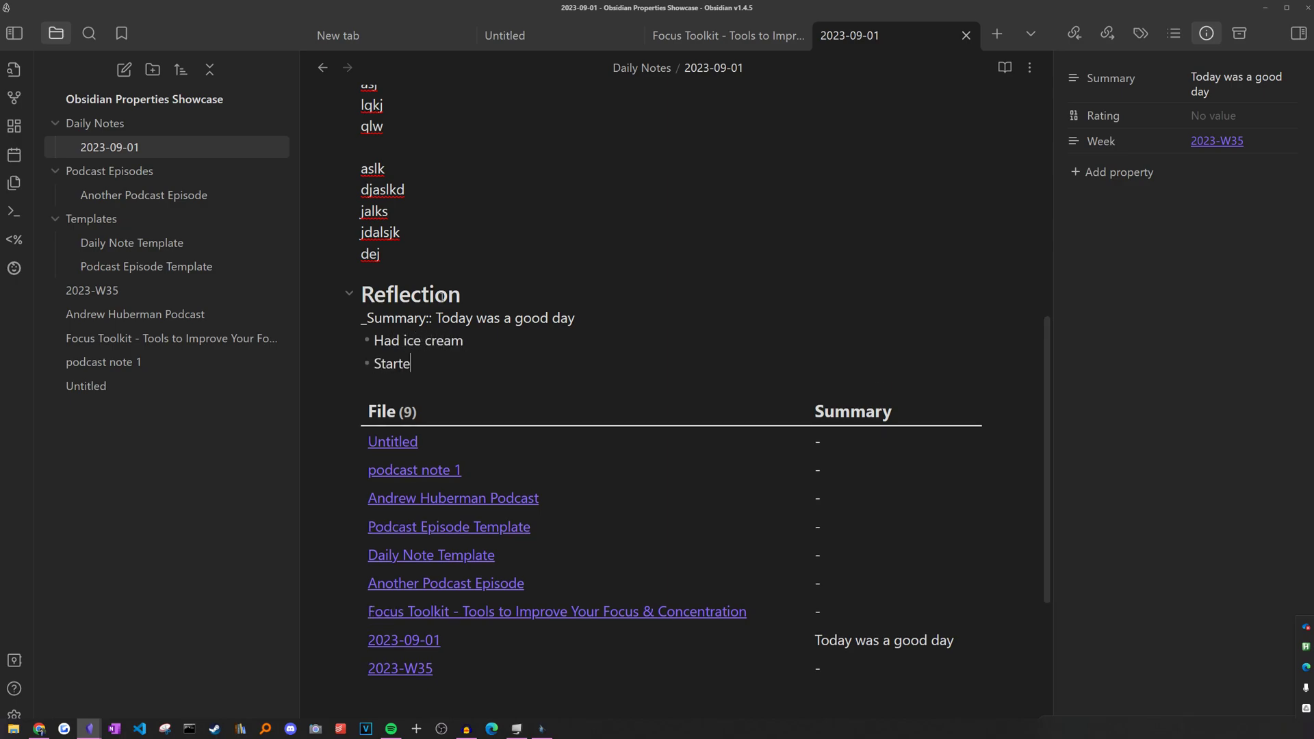
{"action": "type", "text": "d playign with the new properties"}
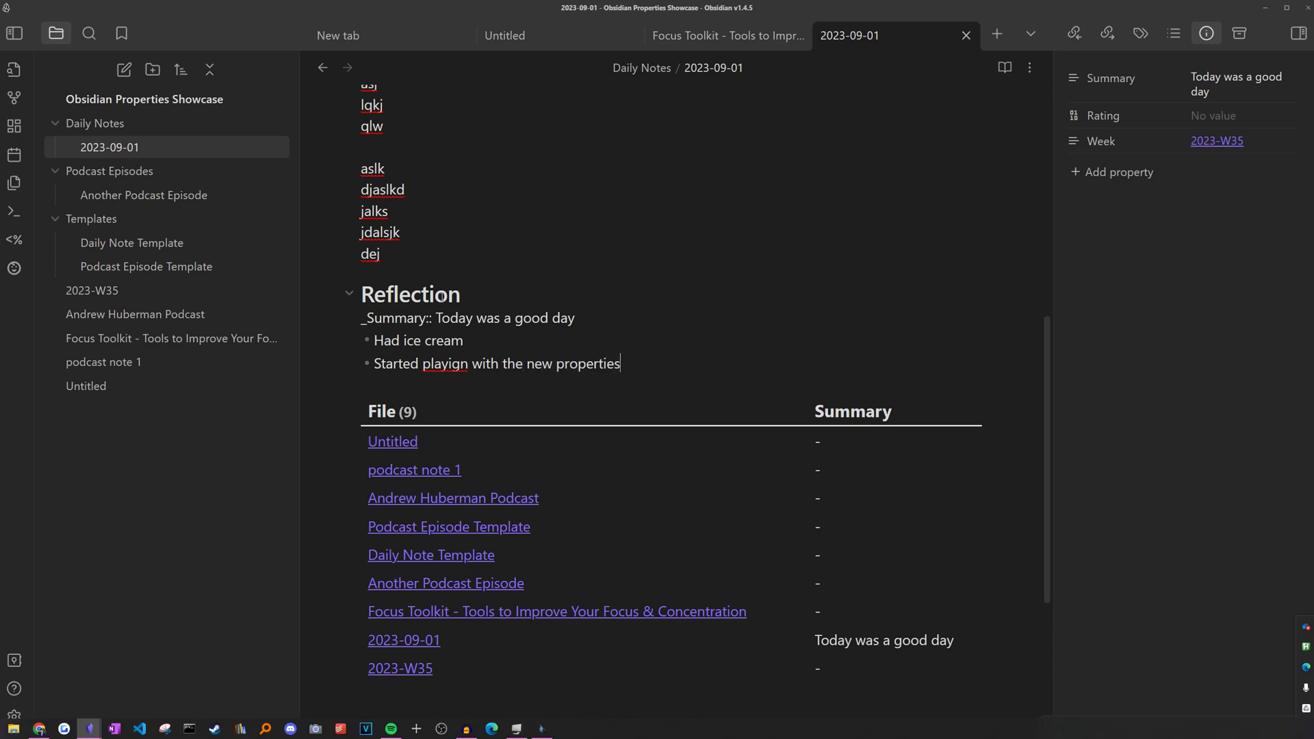
{"action": "type", "text": " plugin"}
{"action": "left_click", "coordinate": [469, 365]}
{"action": "key", "text": "BackSpace"}
{"action": "key", "text": "BackSpace"}
{"action": "type", "text": "ng"}
{"action": "left_click", "coordinate": [703, 368]}
{"action": "key", "text": "Return"}
{"action": "type", "text": "Ended world hunger"}
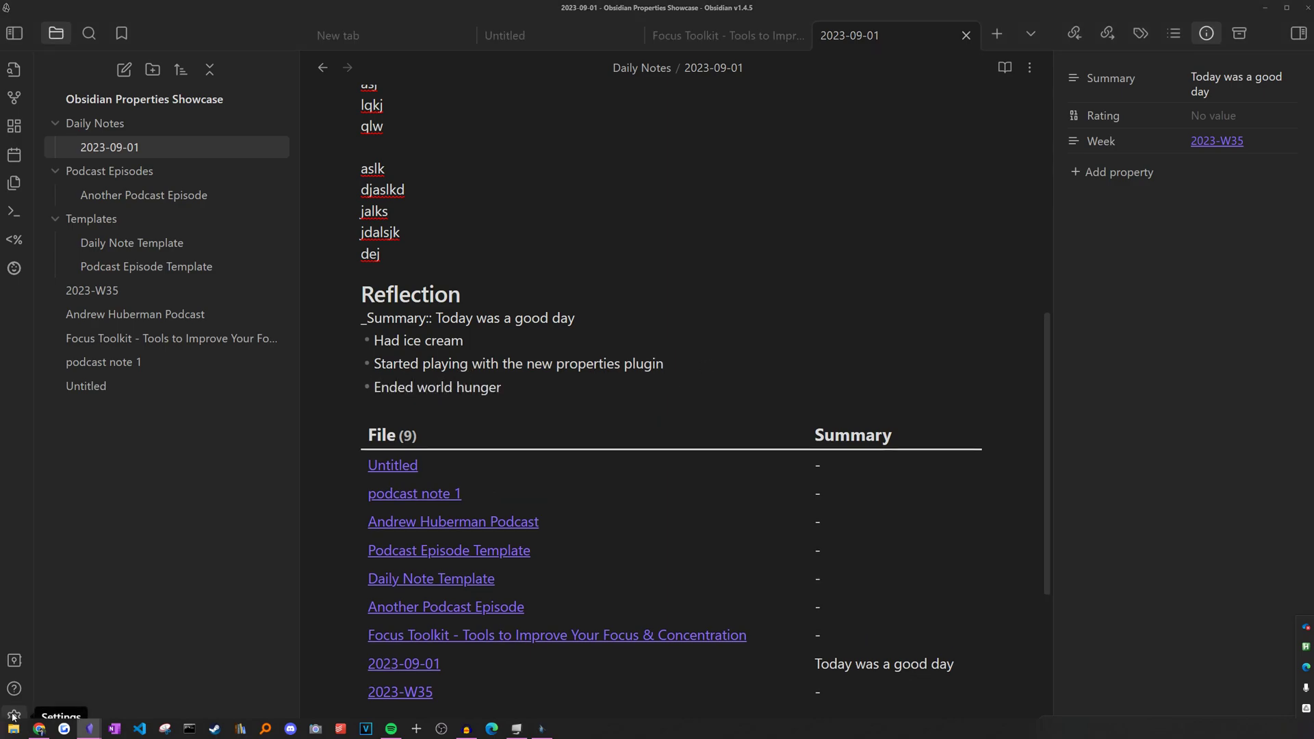
{"action": "key", "text": "ctrl+comma"}
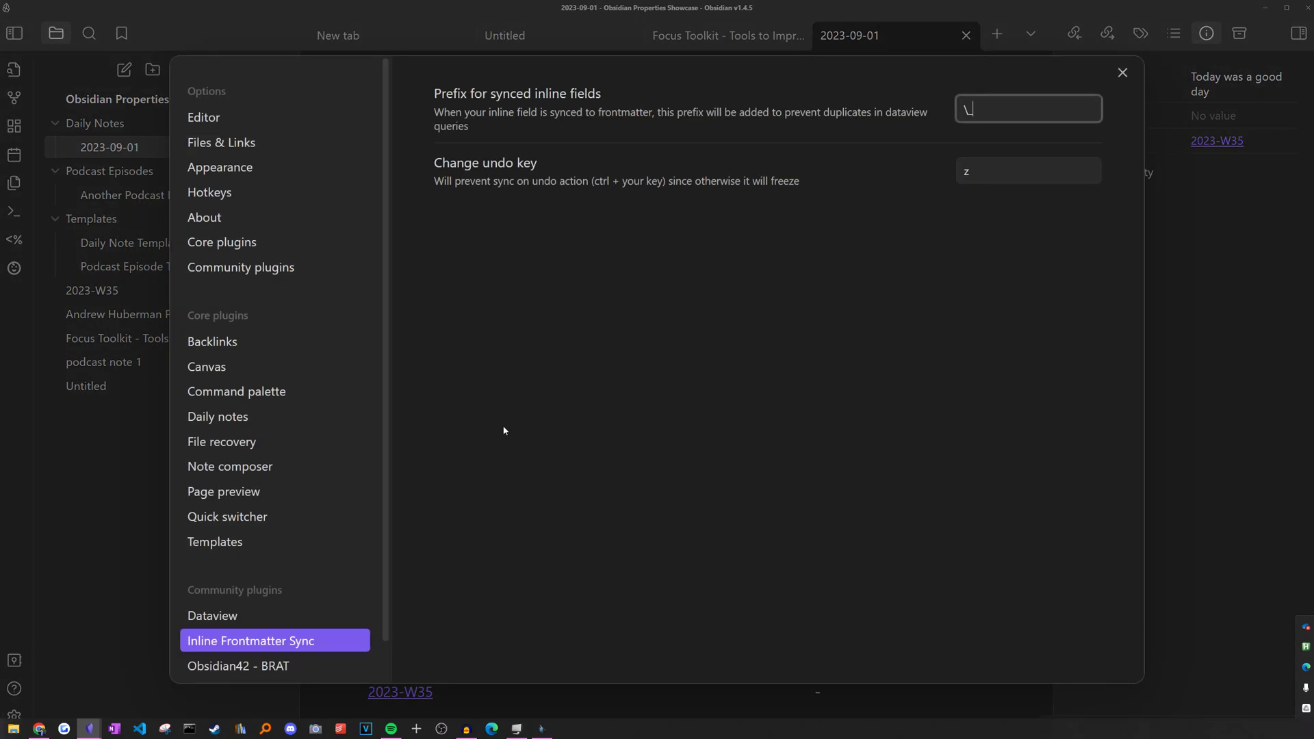
Review the Community plugins settings, then close Settings
{"action": "left_click", "coordinate": [268, 269]}
{"action": "scroll", "coordinate": [967, 499], "scroll_direction": "down", "scroll_amount": 2}
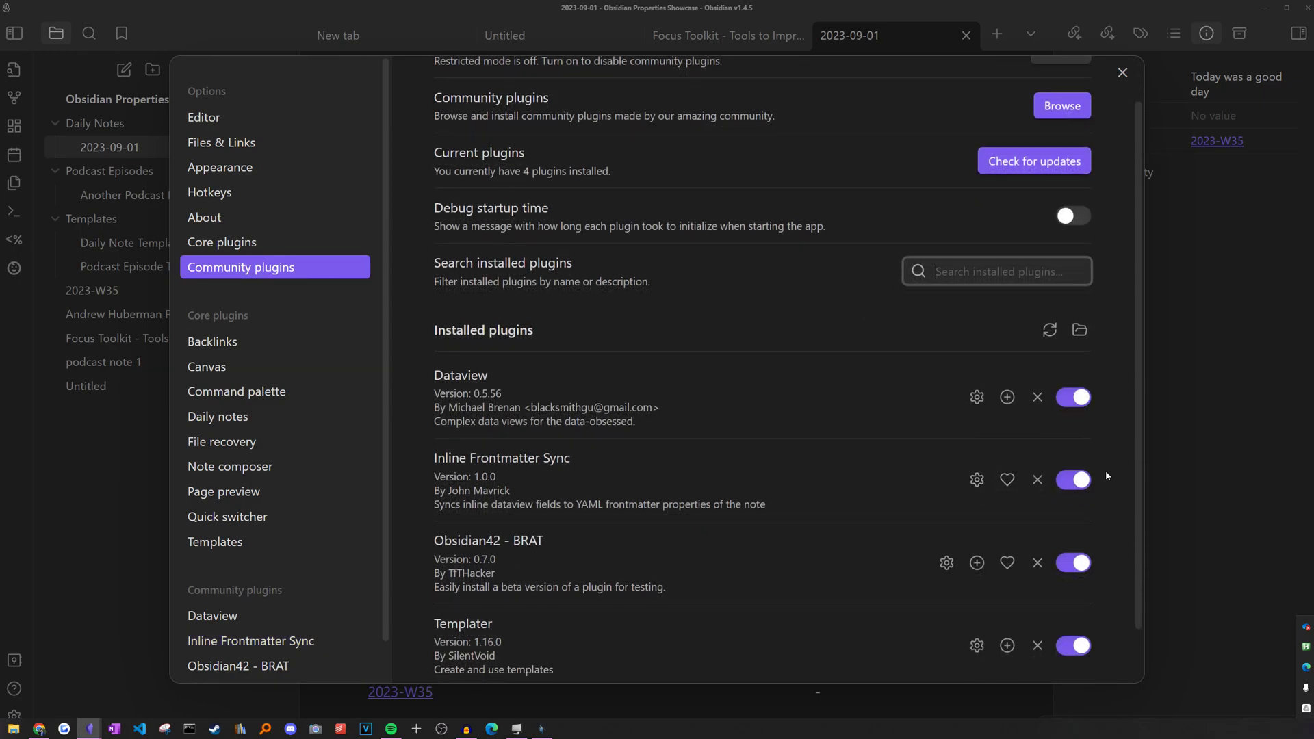
{"action": "key", "text": "Escape"}
Append a long run of filler letters after 'Today was a good day' on the Summary line
{"action": "left_click", "coordinate": [620, 321]}
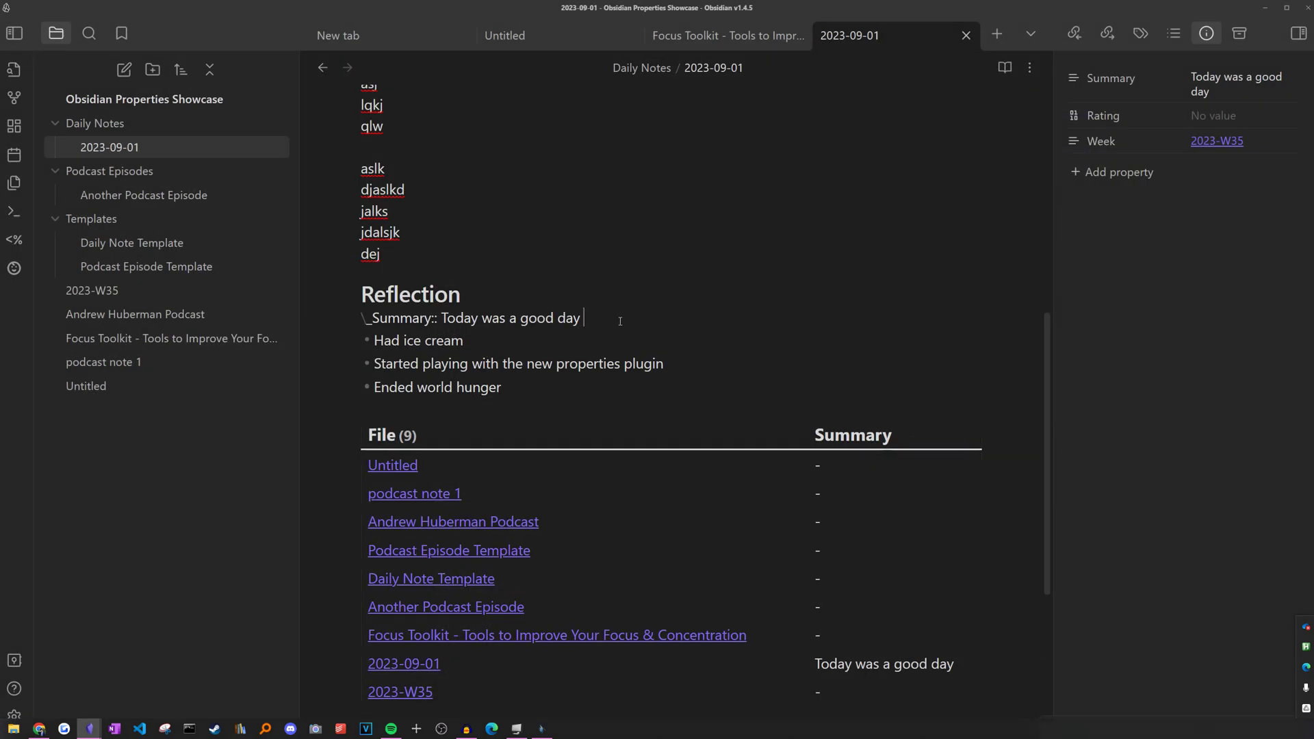
{"action": "type", "text": "alskdjalskjdalksjdalksjdalsjkdlak"}
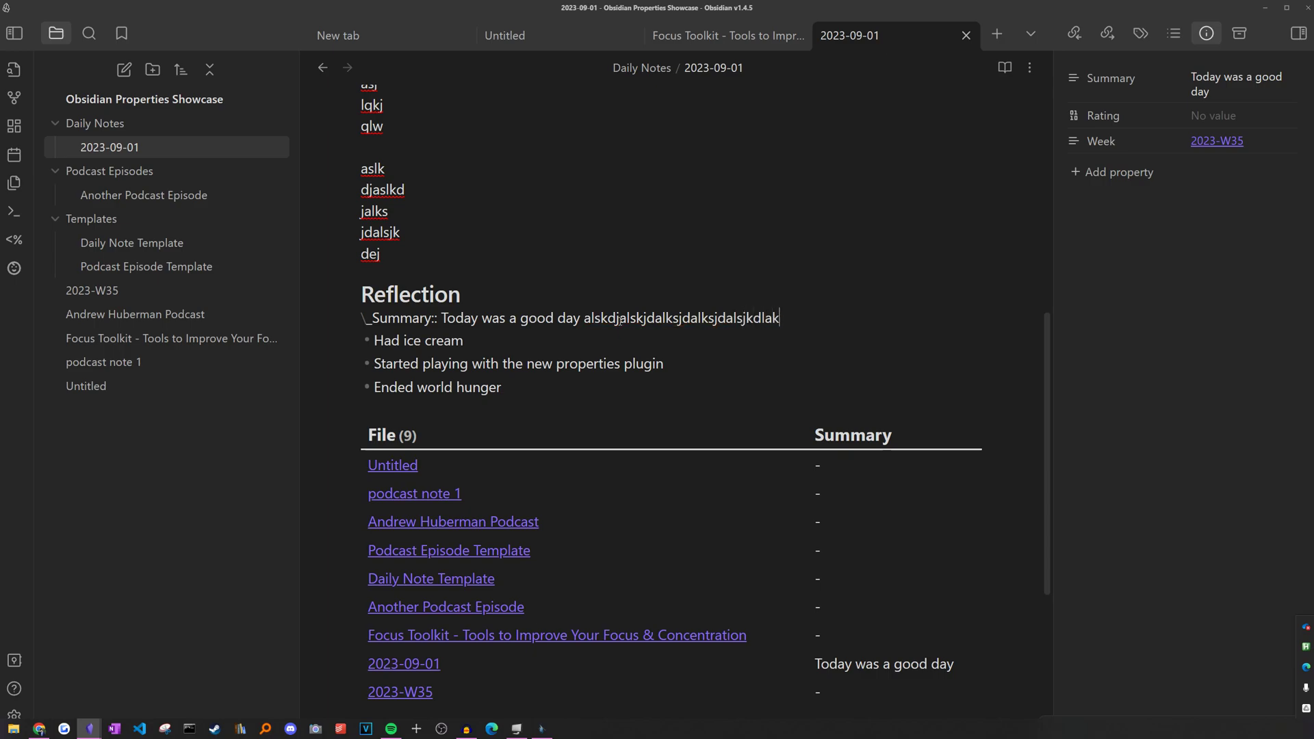
{"action": "type", "text": "jsdlkajsdlkajsdlkjasdasd"}
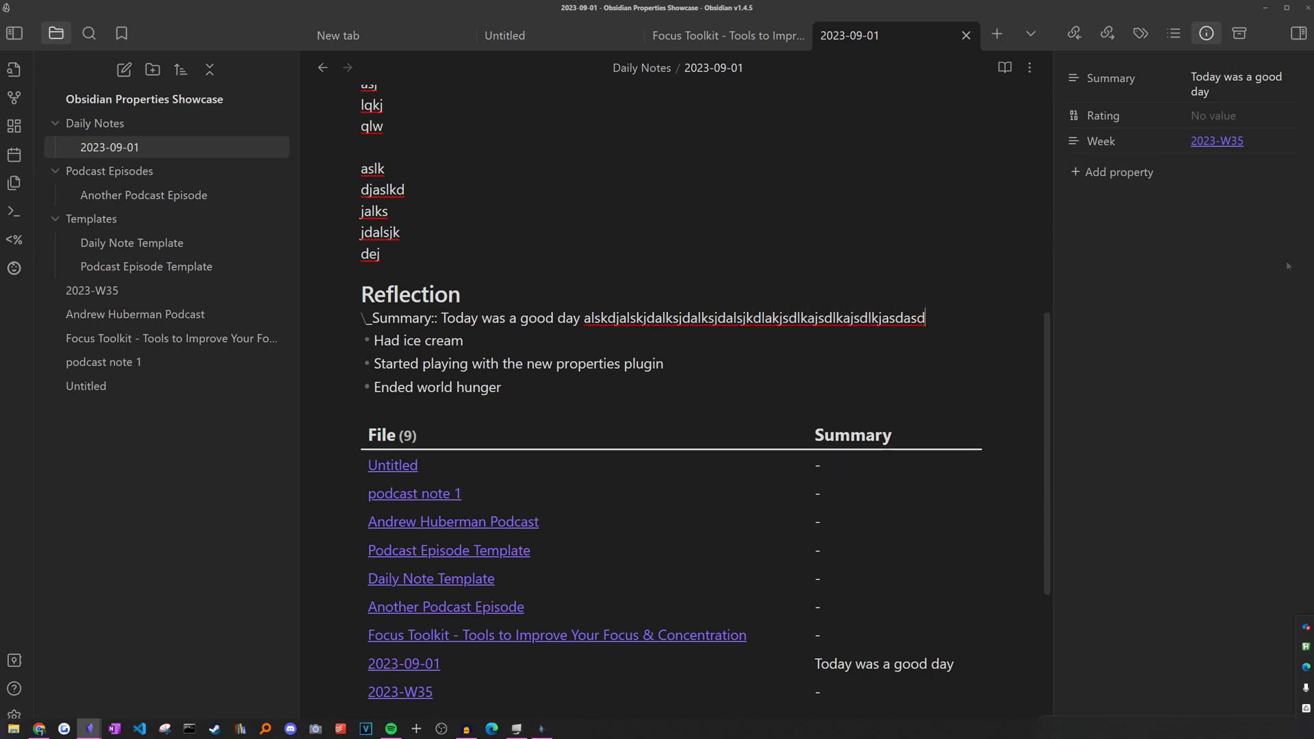
{"action": "left_click", "coordinate": [1290, 446]}
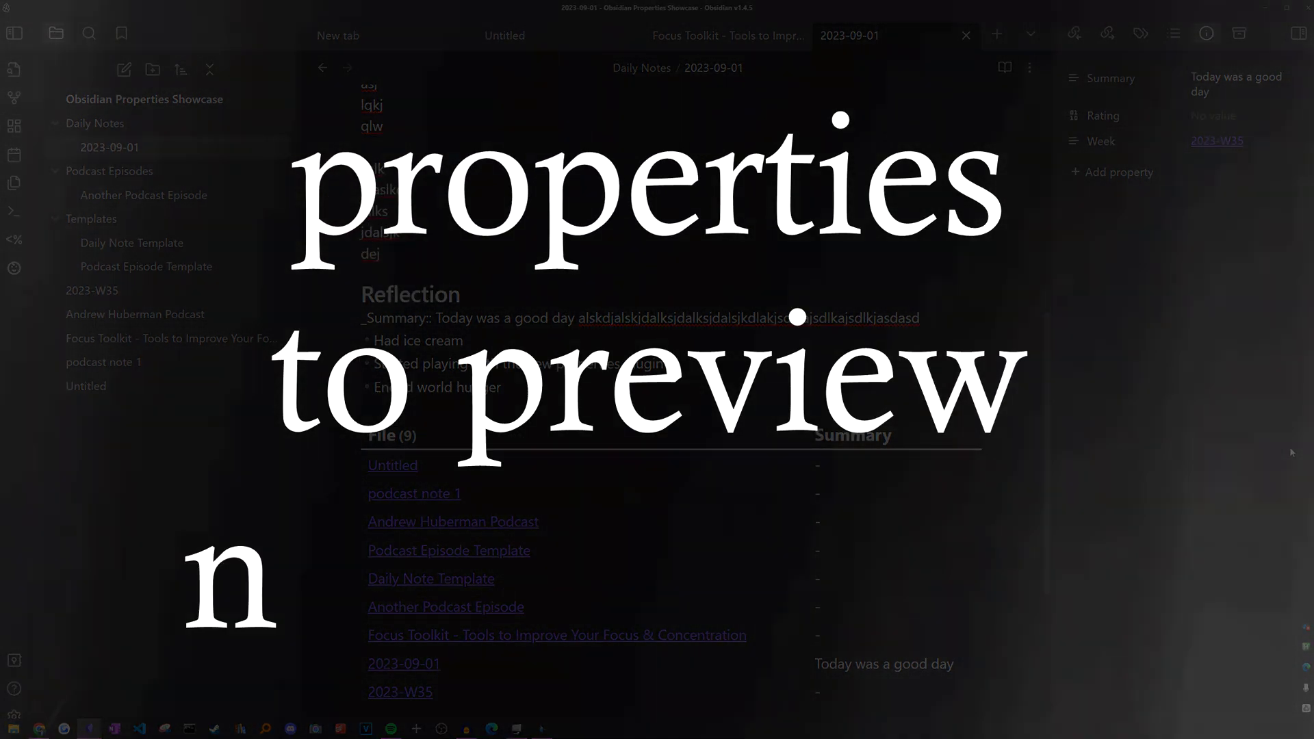
Try selecting the Summary text and its three bullet lines under Reflection
{"action": "key", "text": "Up"}
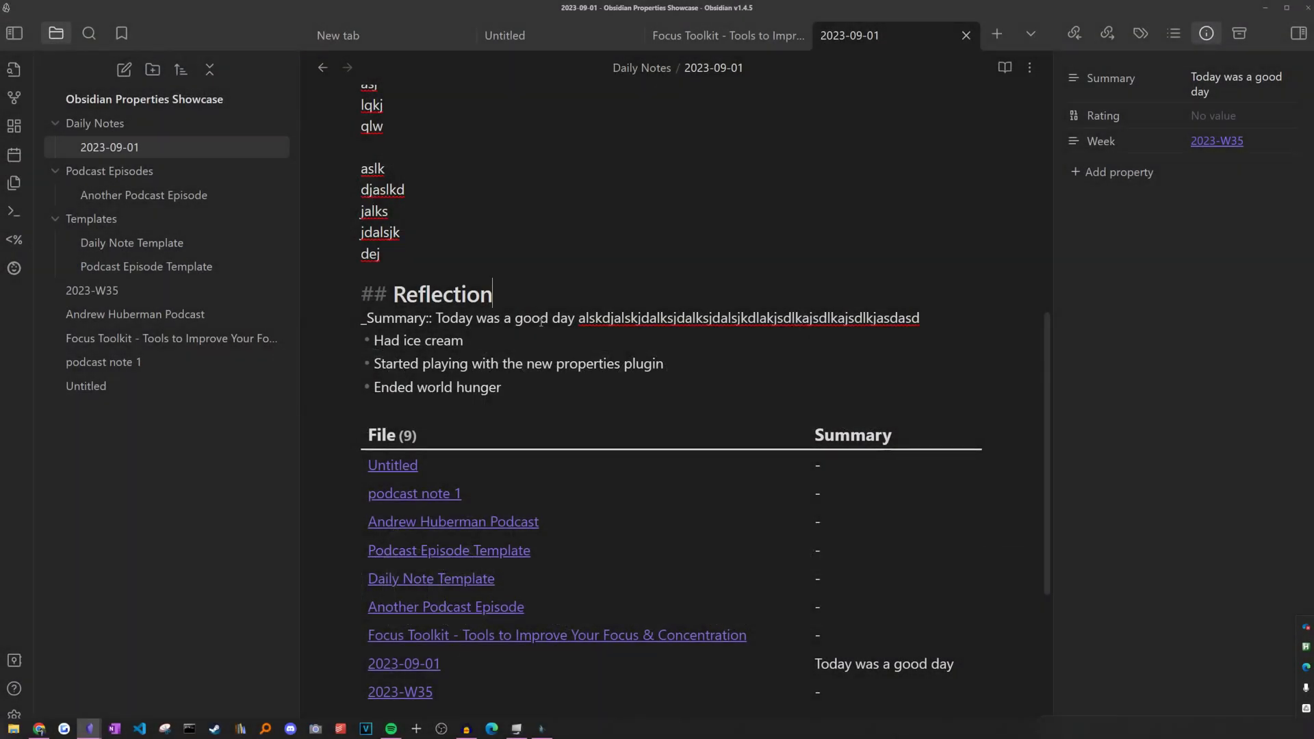
{"action": "left_click_drag", "start_coordinate": [547, 385], "coordinate": [361, 317]}
{"action": "left_click", "coordinate": [490, 335]}
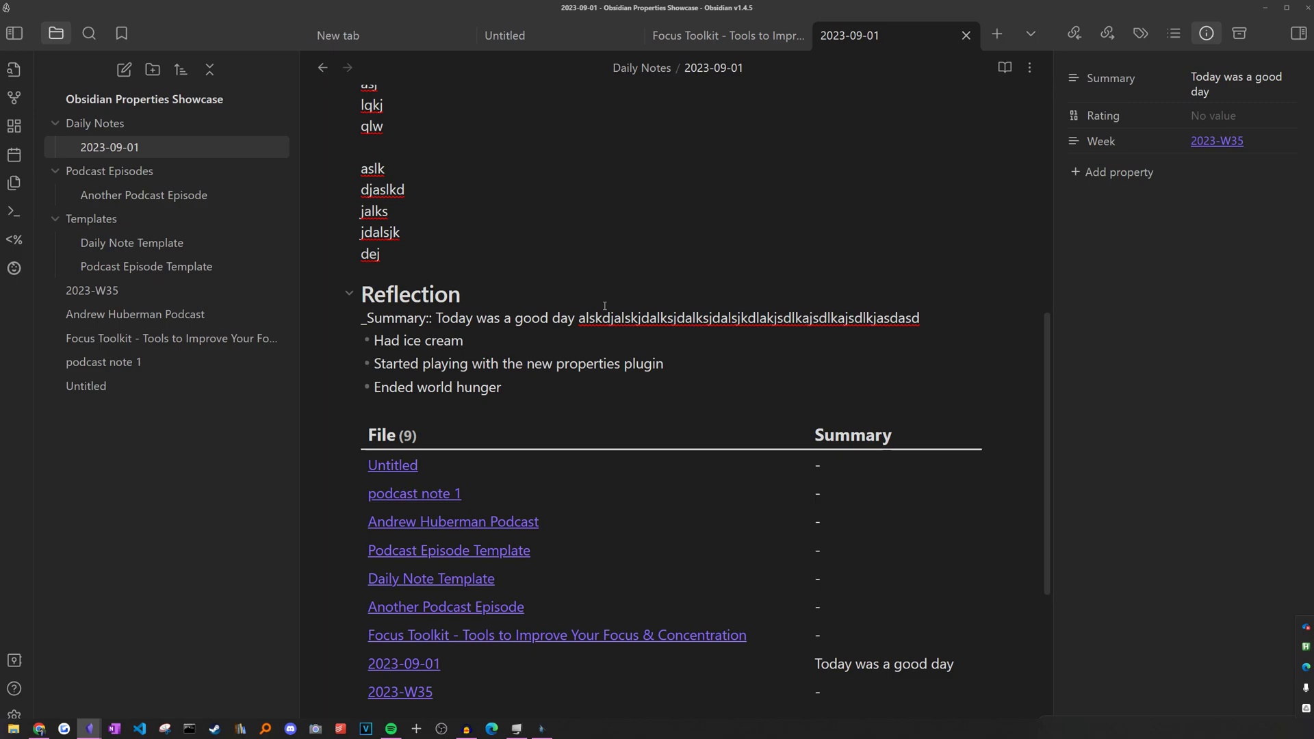
{"action": "left_click_drag", "start_coordinate": [471, 319], "coordinate": [443, 319]}
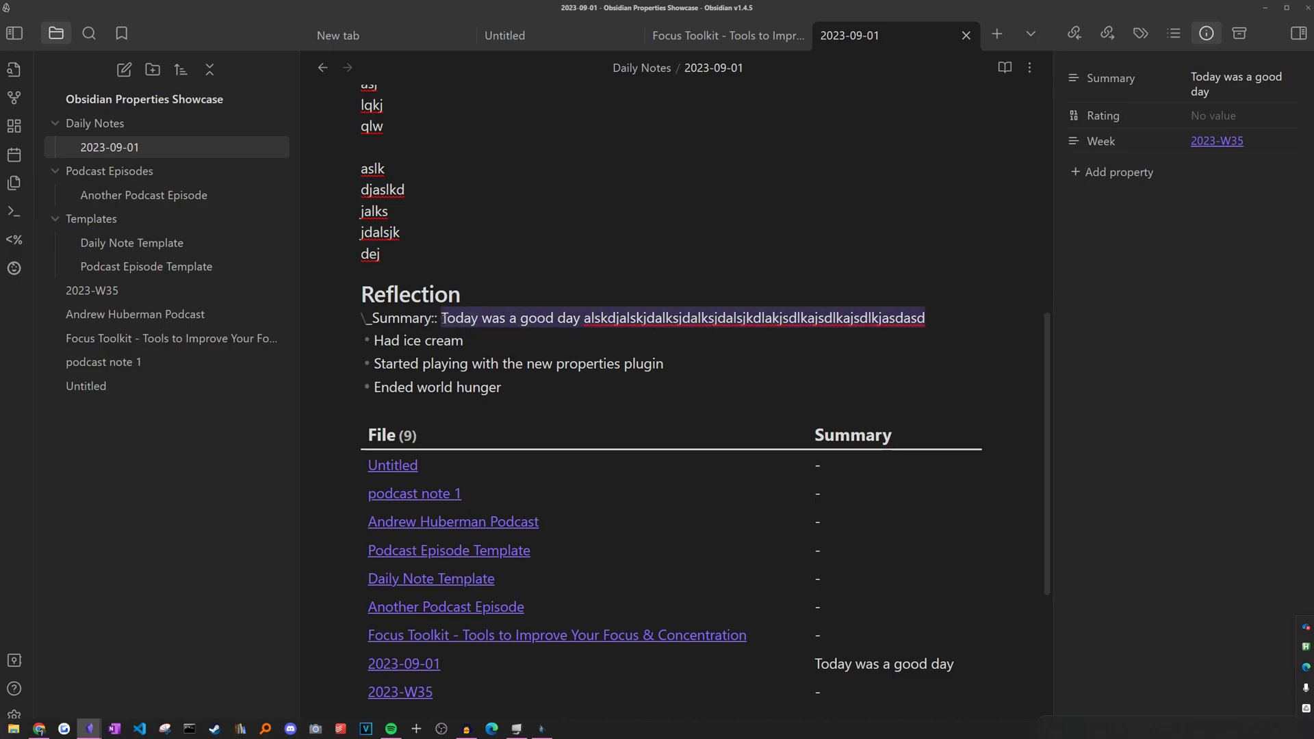
{"action": "left_click_drag", "start_coordinate": [503, 387], "coordinate": [297, 351]}
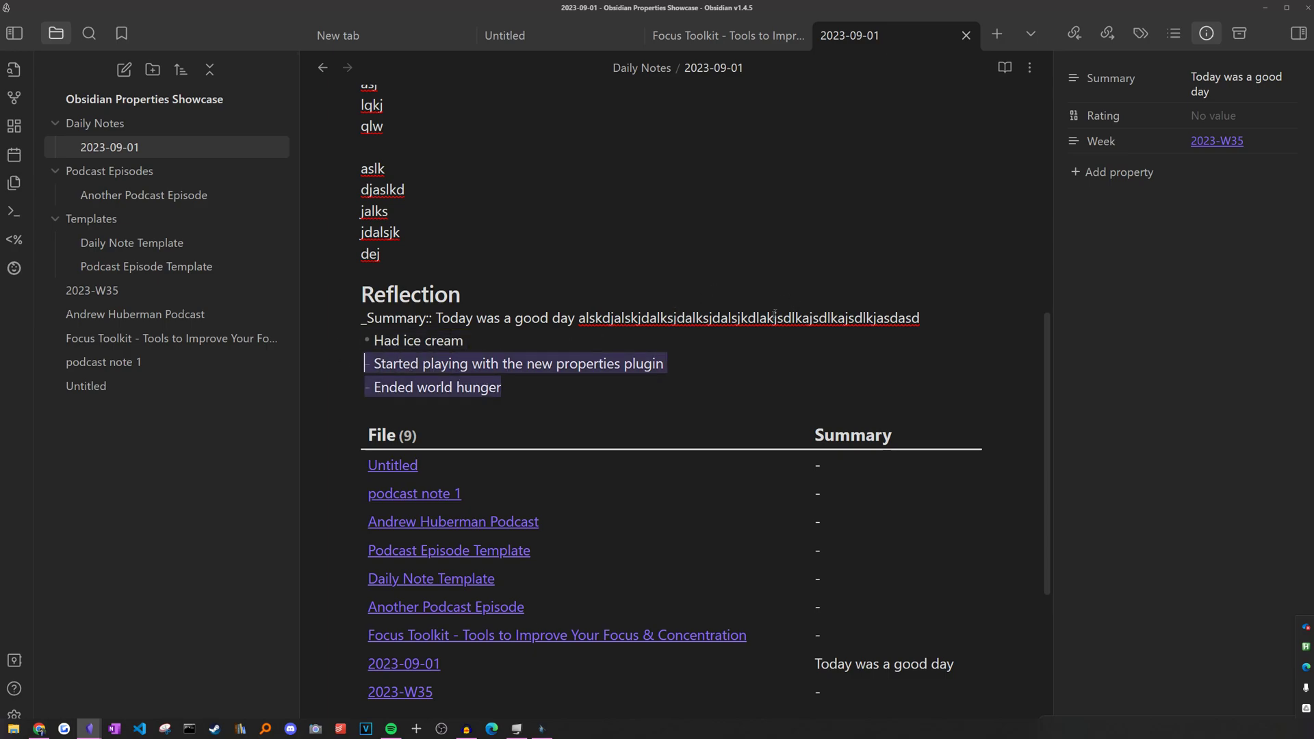
Select the entire Dataview query source block, then switch to the 2023-W35 note
{"action": "scroll", "coordinate": [814, 383], "scroll_direction": "up", "scroll_amount": 2}
{"action": "scroll", "coordinate": [858, 475], "scroll_direction": "down", "scroll_amount": 3}
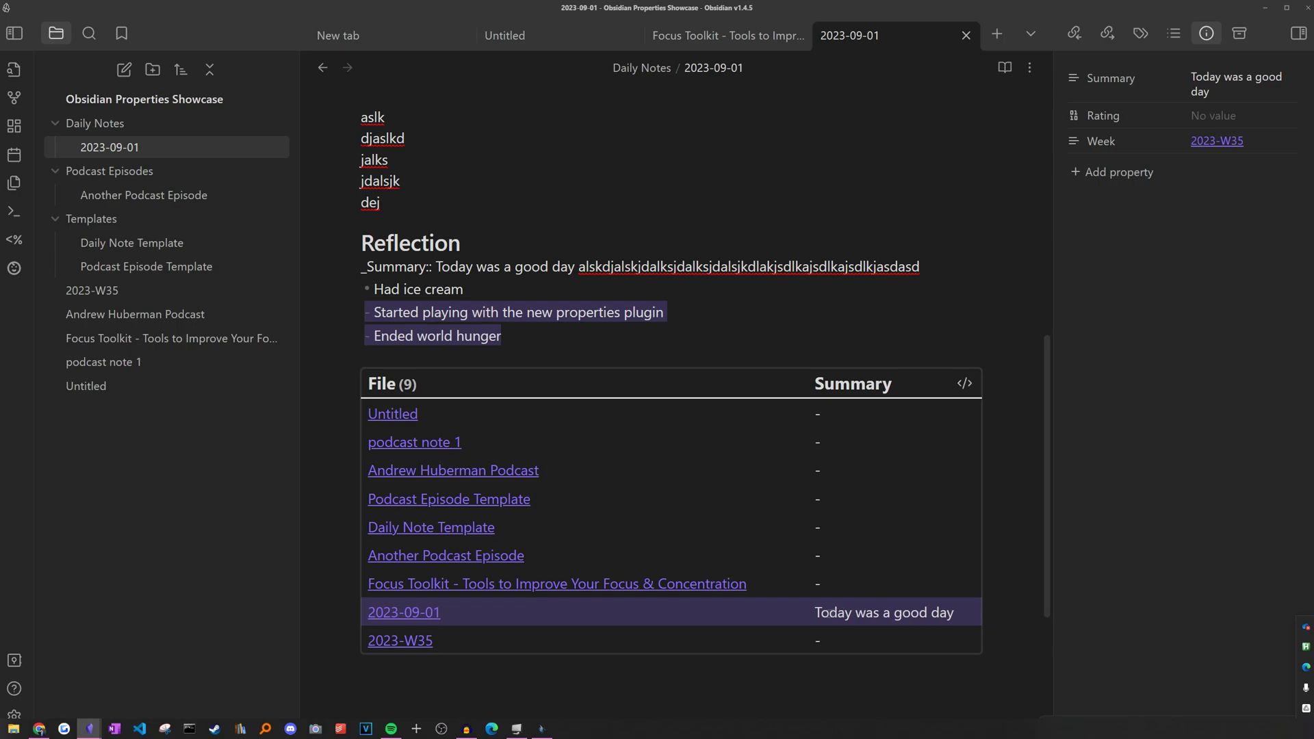
{"action": "left_click", "coordinate": [871, 601]}
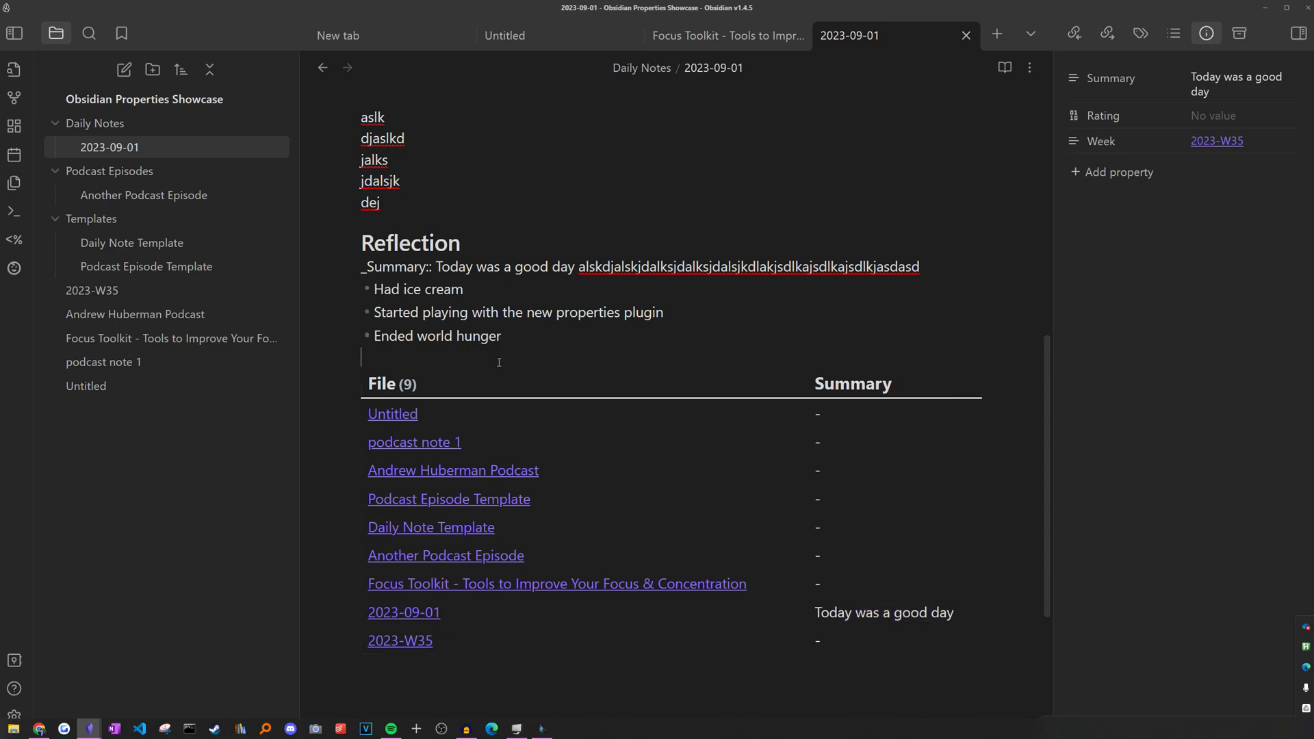
{"action": "left_click_drag", "start_coordinate": [400, 433], "coordinate": [329, 377]}
{"action": "key", "text": "ctrl+c"}
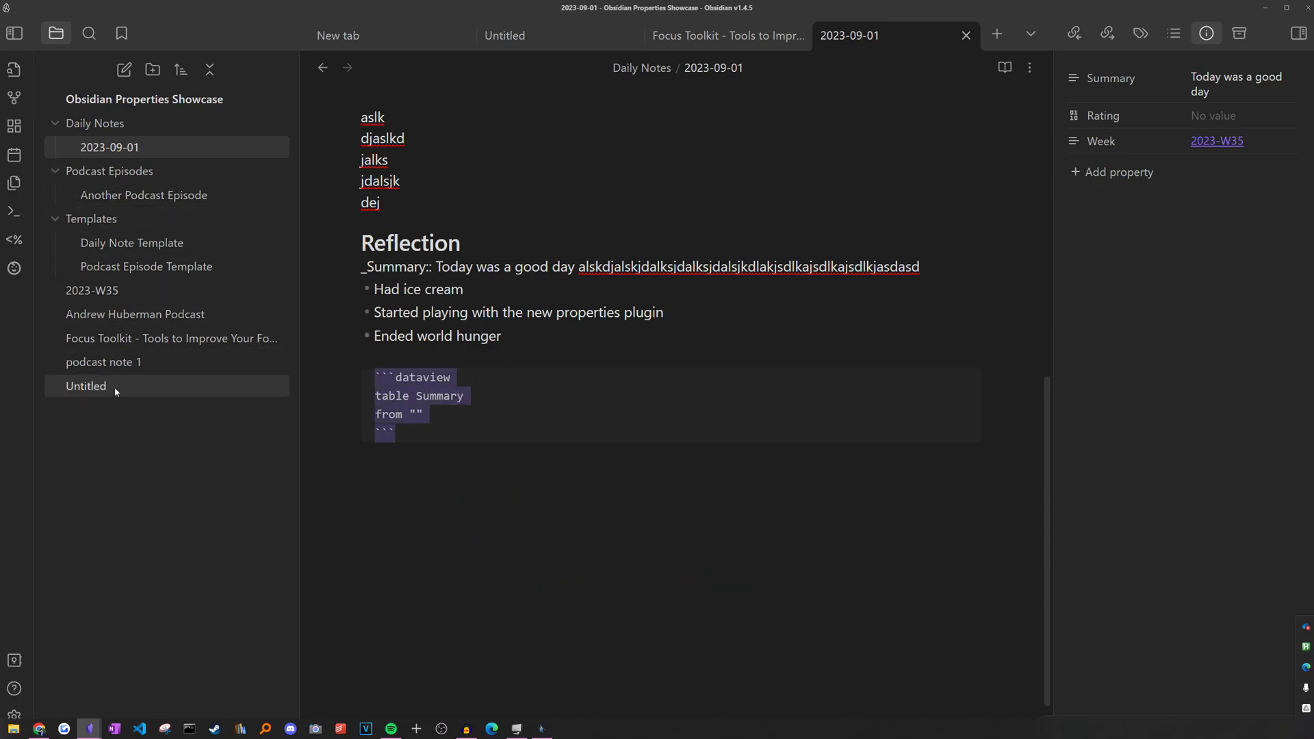
{"action": "left_click", "coordinate": [103, 290]}
Paste the Dataview query into 2023-W35 with source "Daily Notes" and let the table render
{"action": "key", "text": "ctrl+v"}
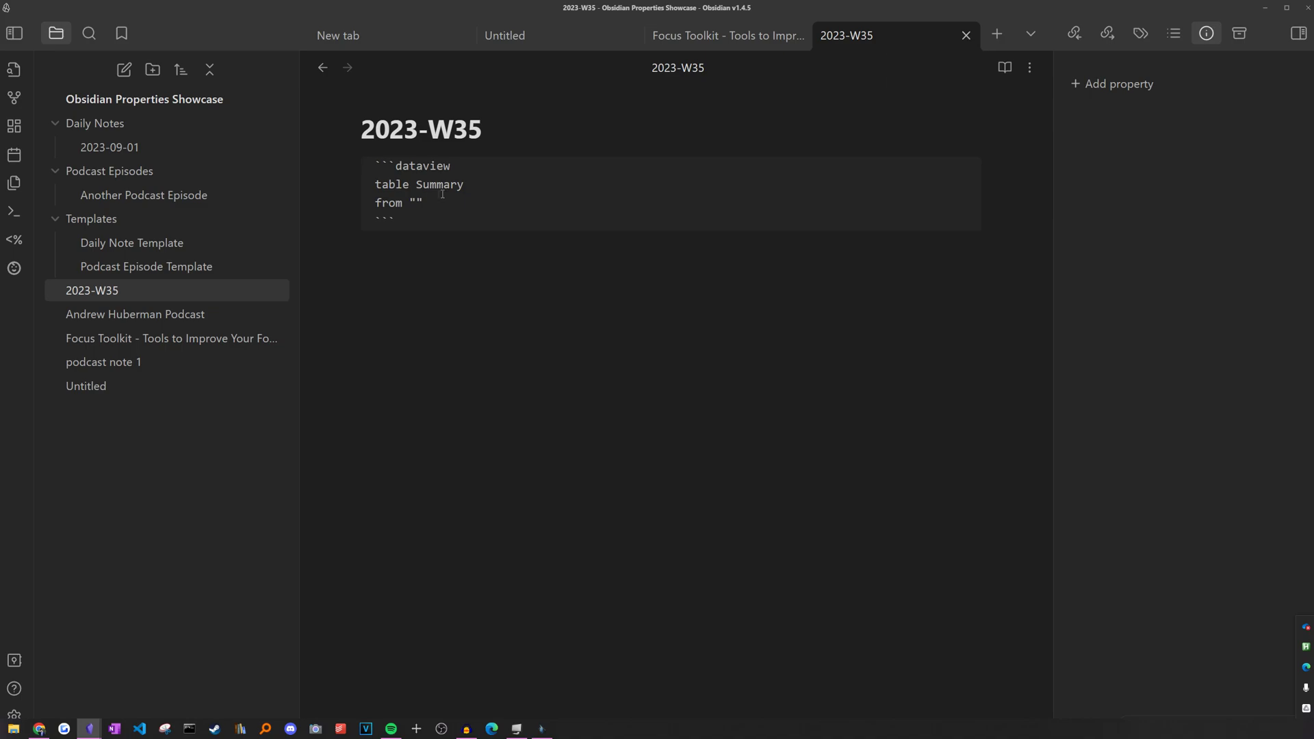
{"action": "type", "text": "Daily Notes"}
{"action": "left_click", "coordinate": [432, 227]}
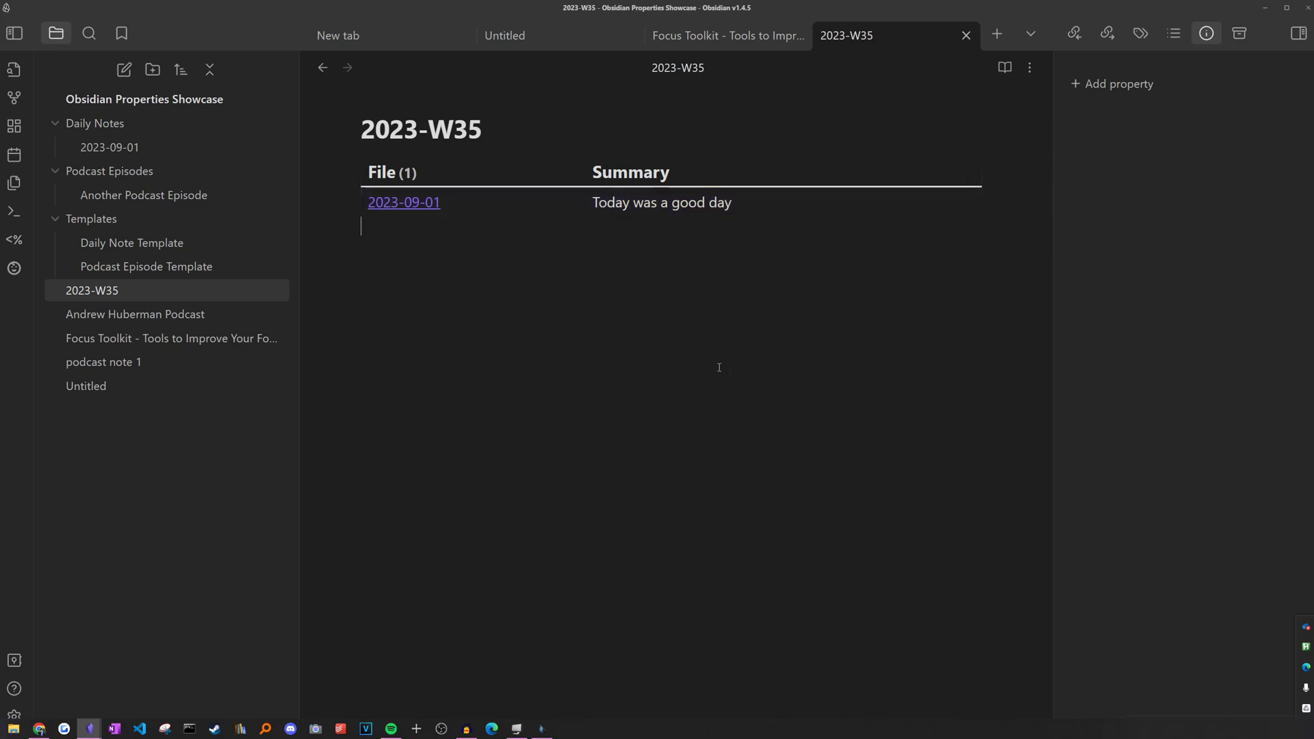
Open 2023-09-01 from the table, go back to 2023-W35, then forward again
{"action": "left_click", "coordinate": [418, 206]}
{"action": "scroll", "coordinate": [551, 267], "scroll_direction": "down", "scroll_amount": 9}
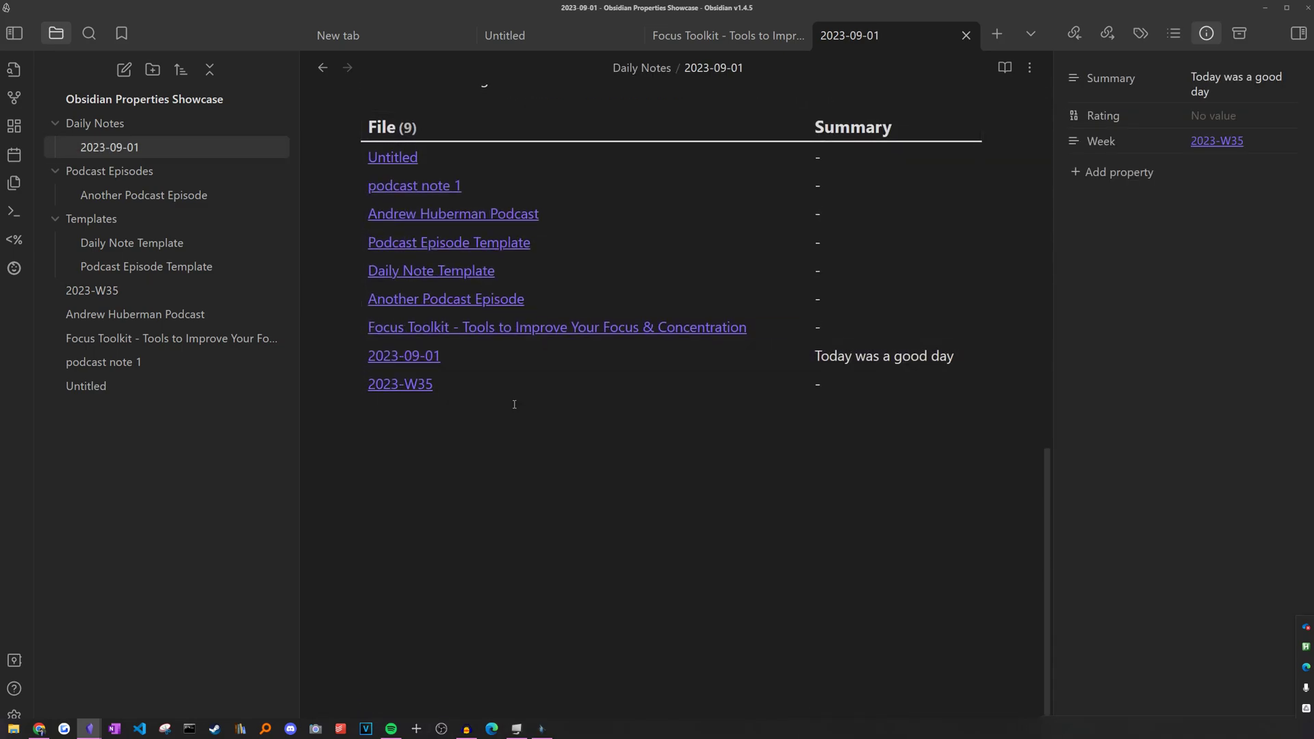
{"action": "scroll", "coordinate": [551, 268], "scroll_direction": "up", "scroll_amount": 4}
{"action": "key", "text": "ctrl+alt+Left"}
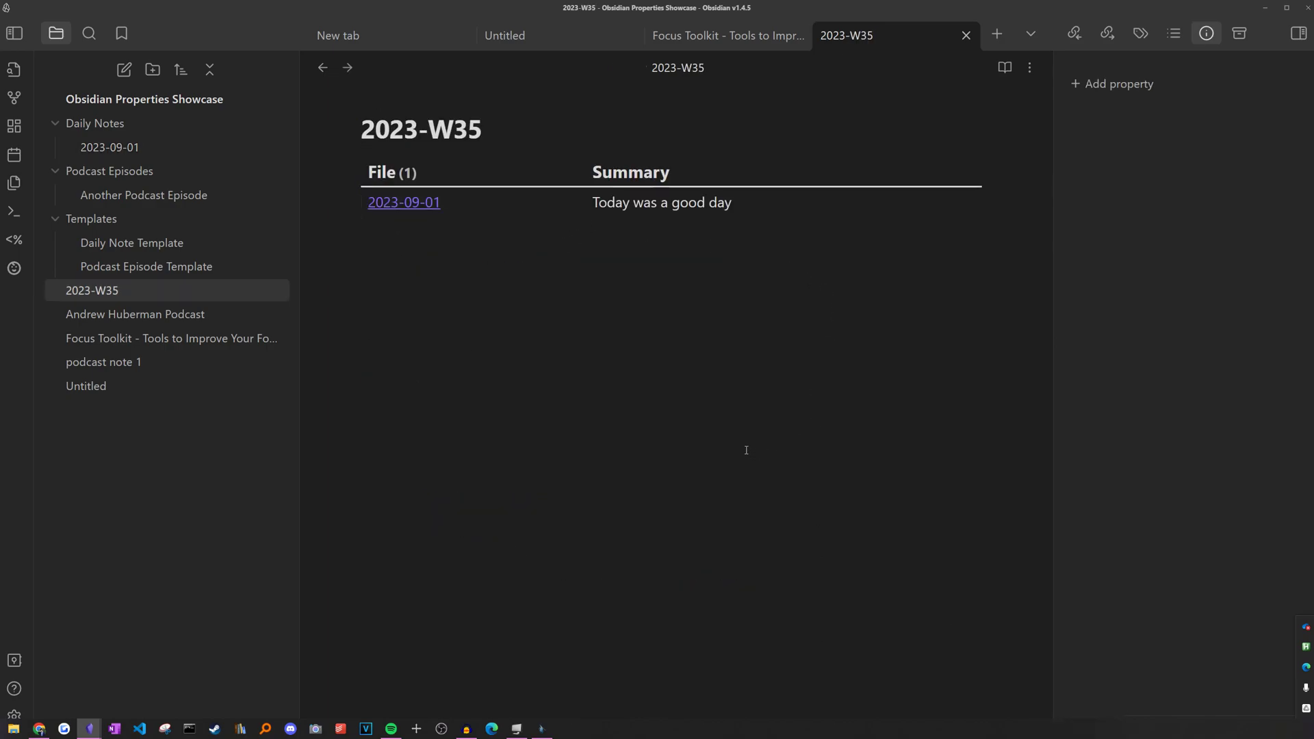
{"action": "key", "text": "ctrl+alt+Right"}
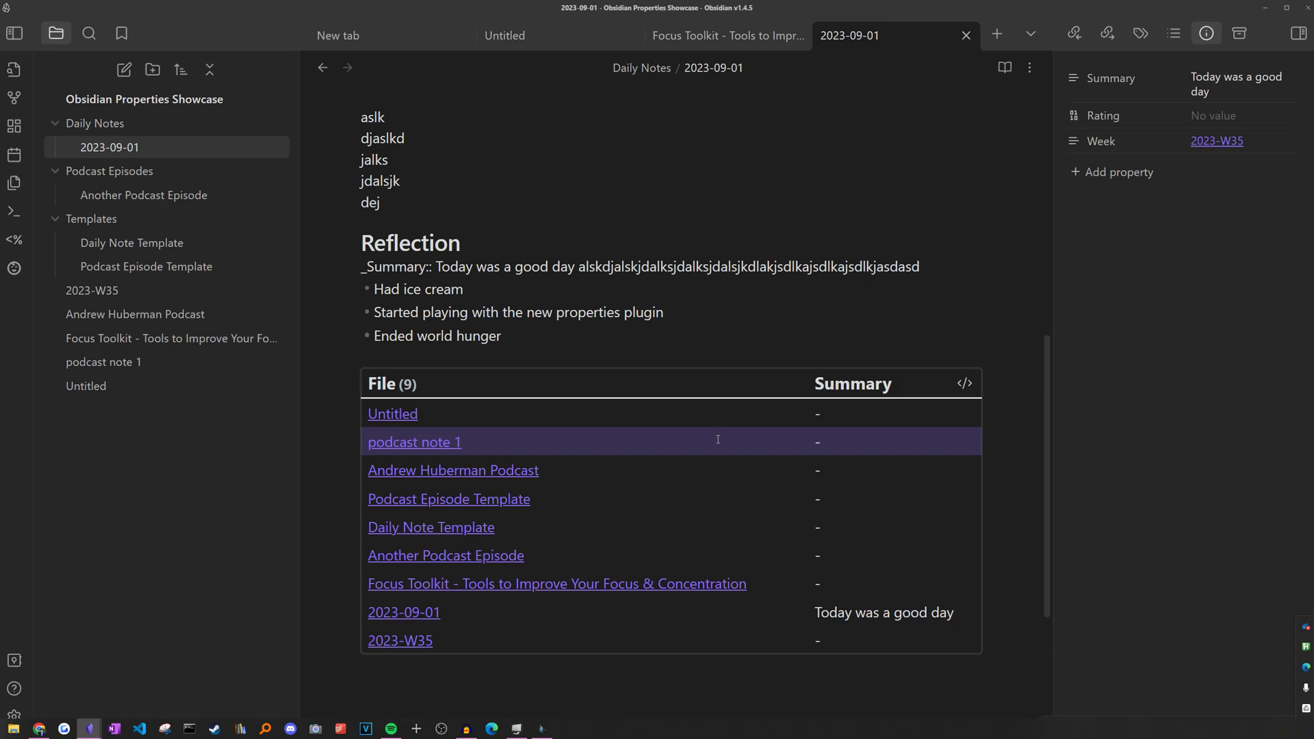
{"action": "scroll", "coordinate": [720, 435], "scroll_direction": "up", "scroll_amount": 2}
Add a '### Summary' subheading directly under the Reflection heading
{"action": "left_click", "coordinate": [522, 299]}
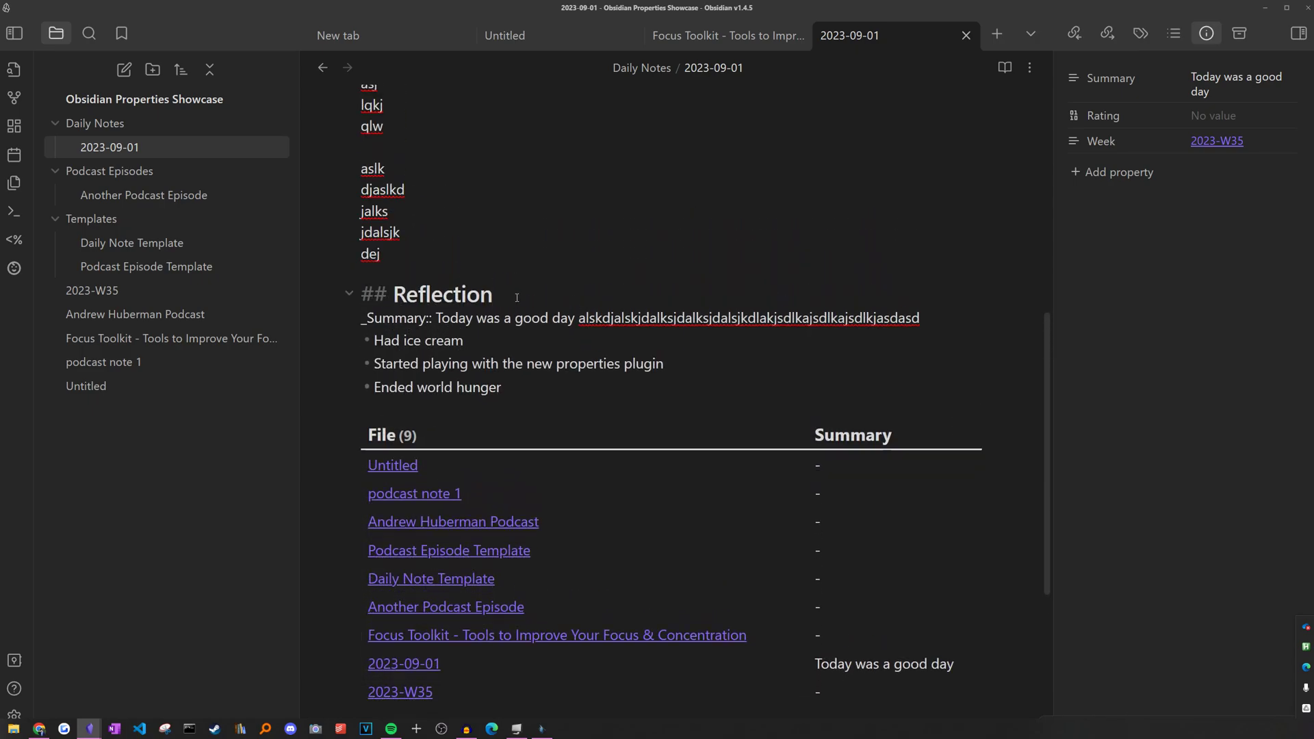
{"action": "key", "text": "Return"}
{"action": "type", "text": "### Summ"}
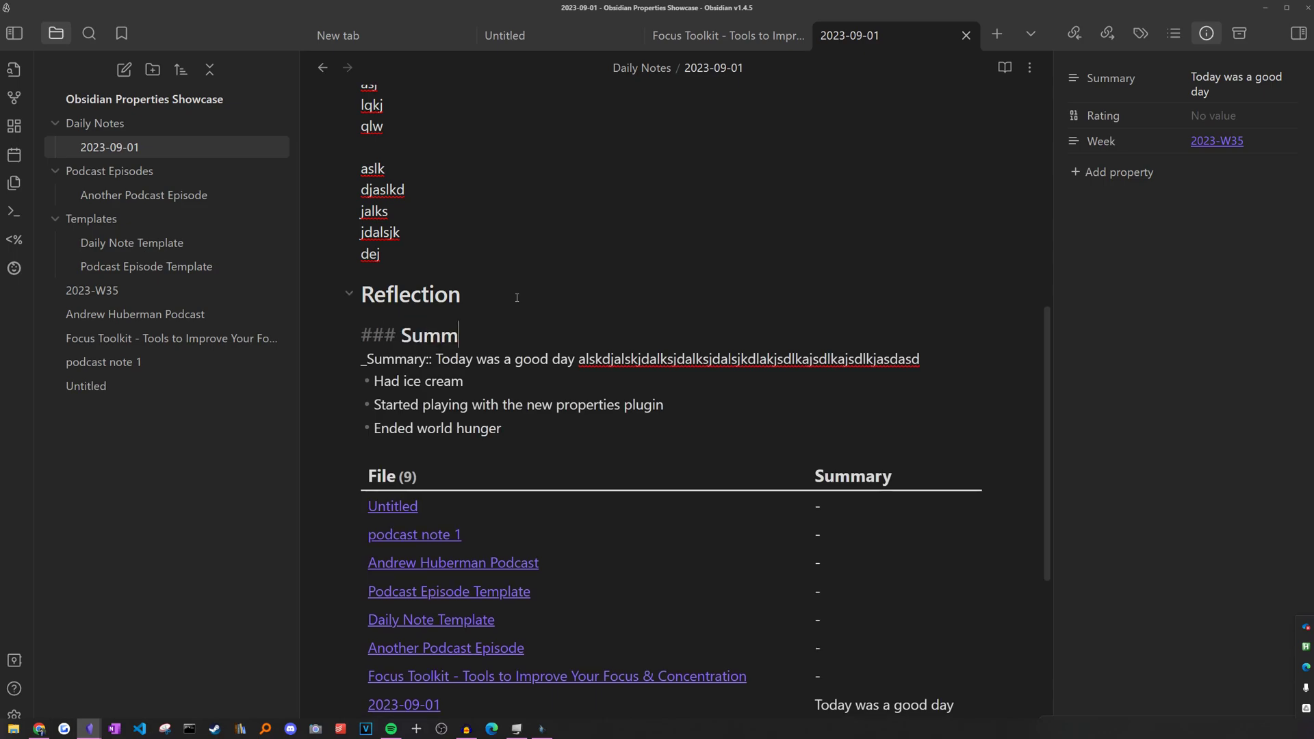
{"action": "key", "text": "BackSpace"}
{"action": "type", "text": "mary"}
{"action": "key", "text": "Down"}
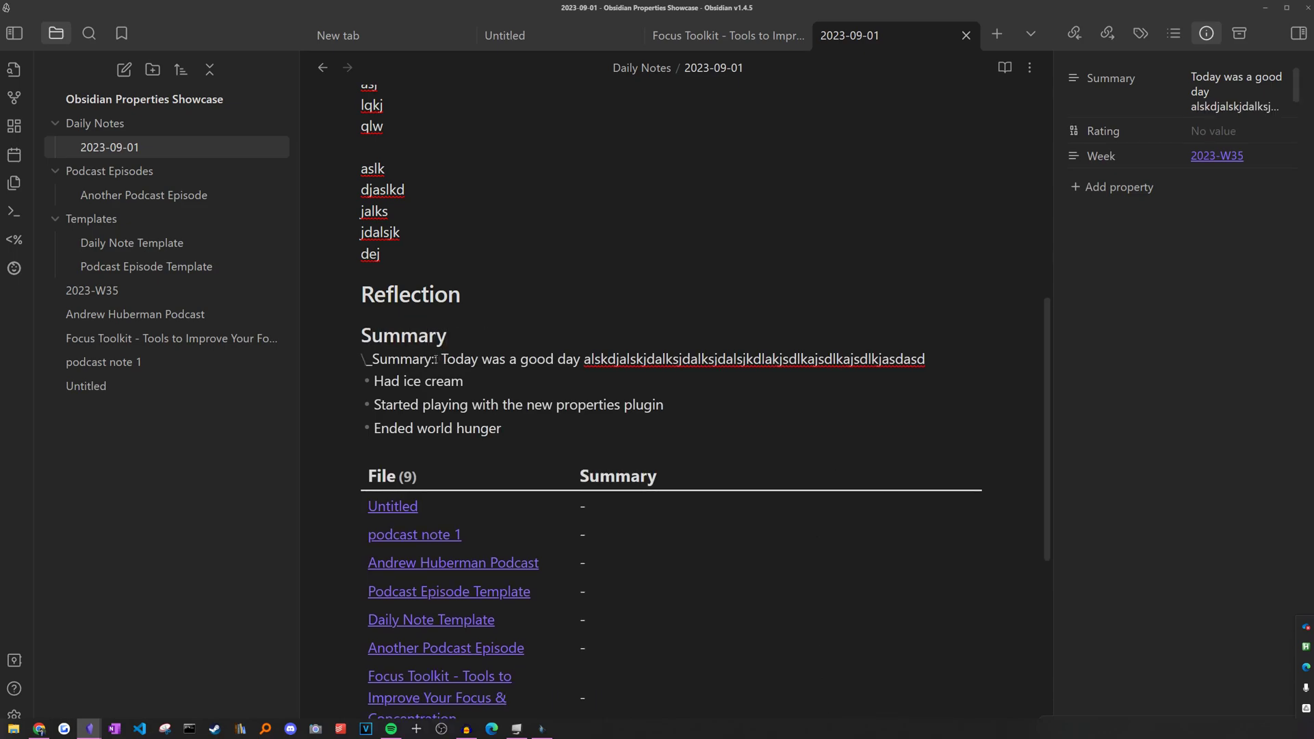
Place the caret before 'Today' on the Summary field line
{"action": "left_click_drag", "start_coordinate": [926, 359], "coordinate": [322, 364]}
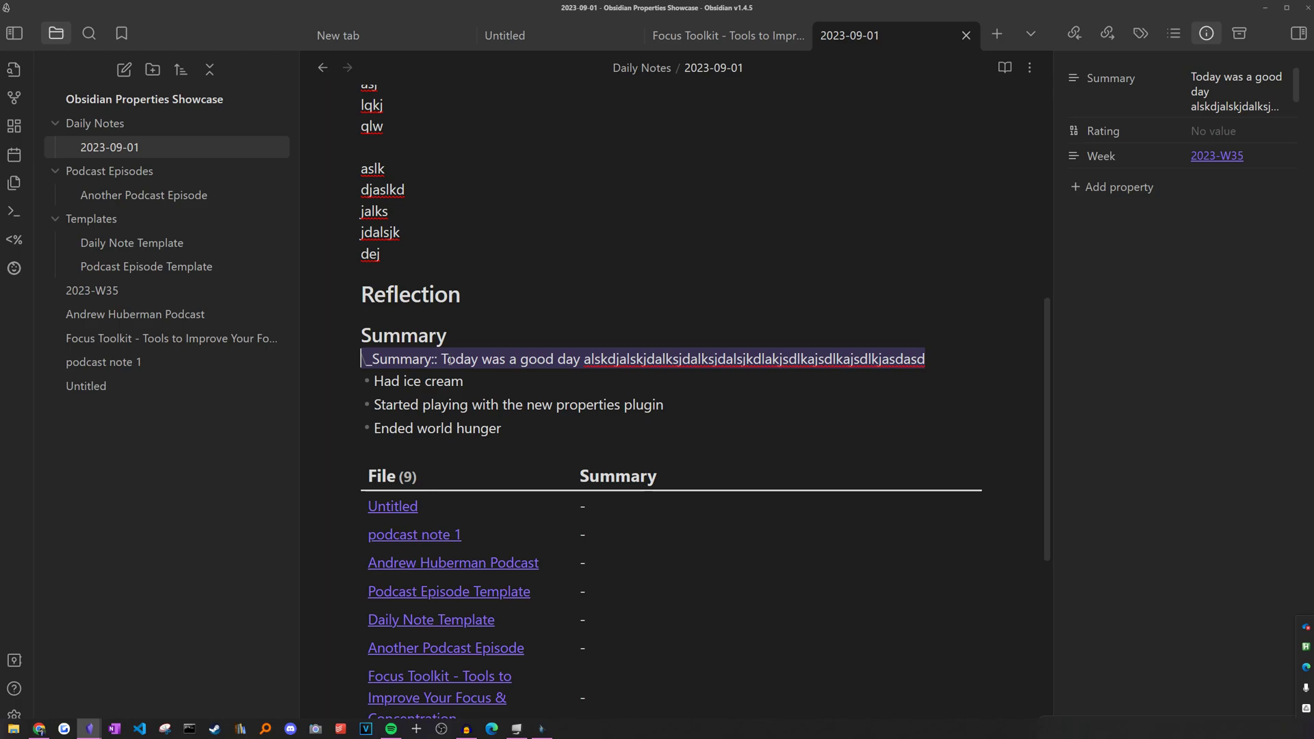
{"action": "left_click", "coordinate": [473, 358]}
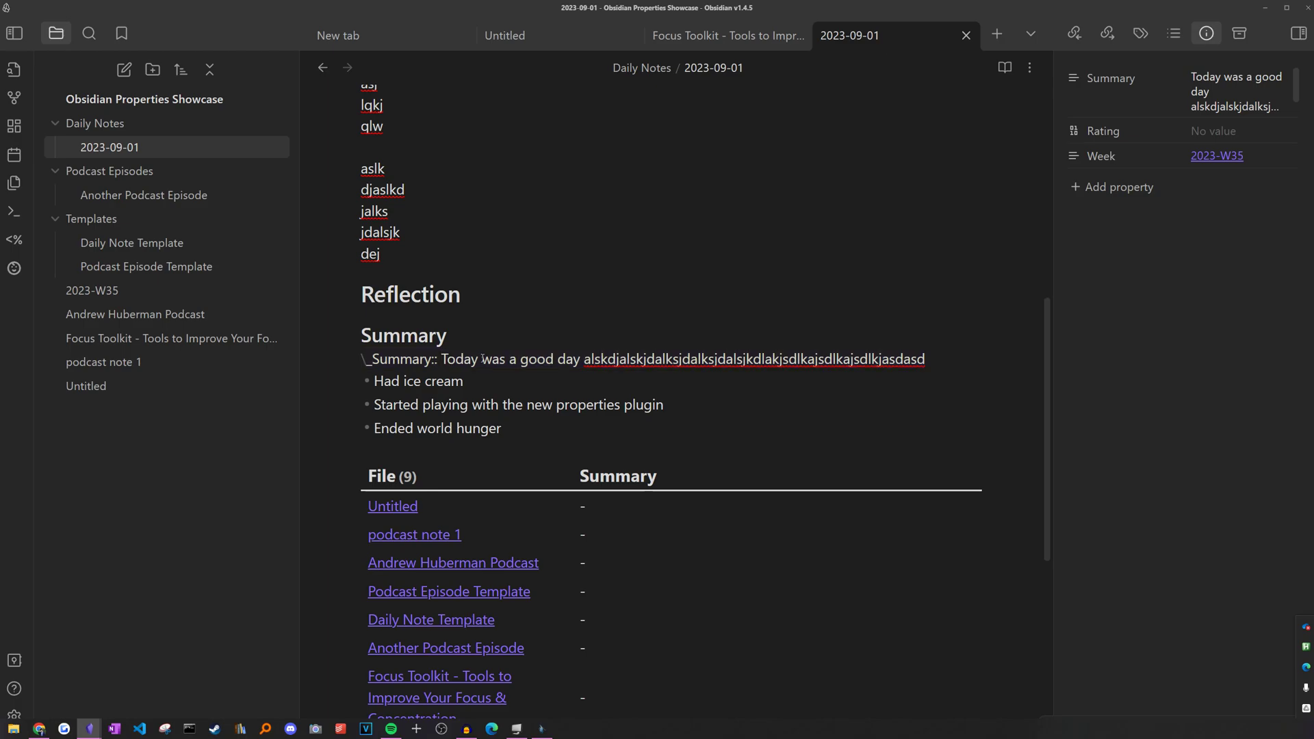
{"action": "double_click", "coordinate": [404, 336]}
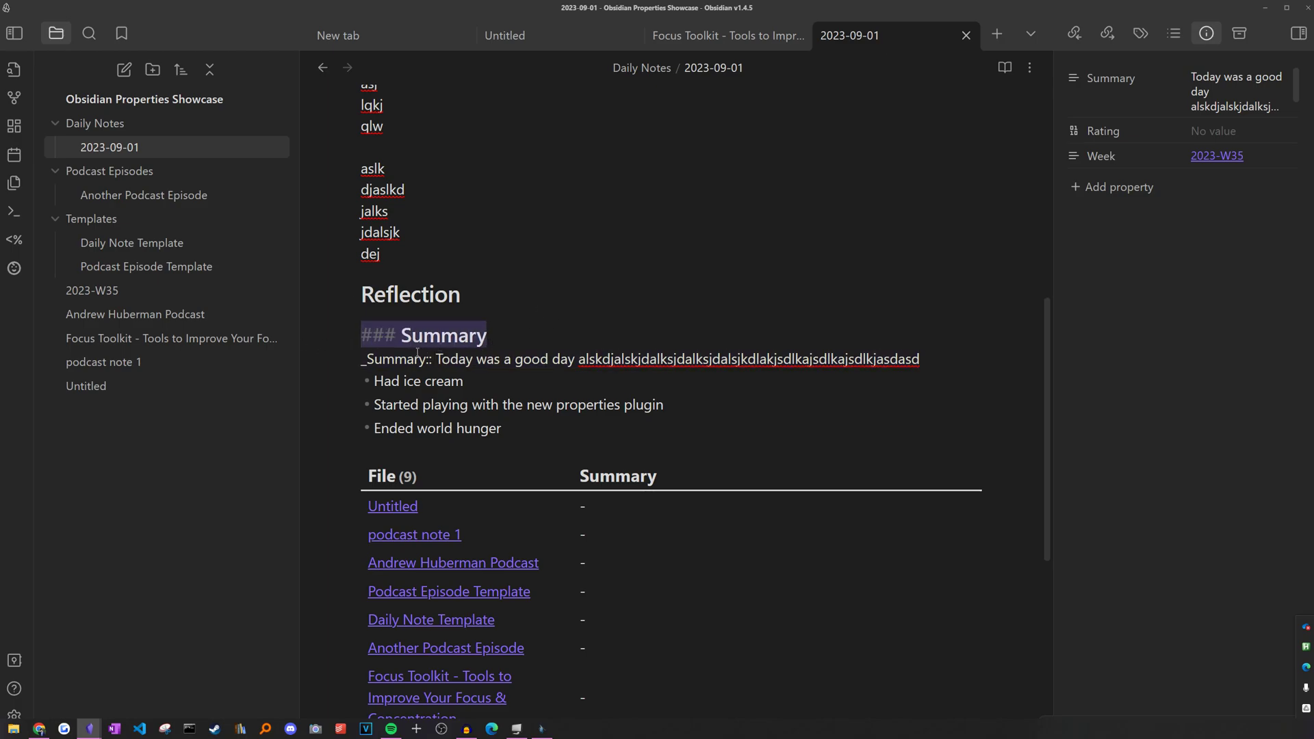
{"action": "left_click", "coordinate": [450, 359]}
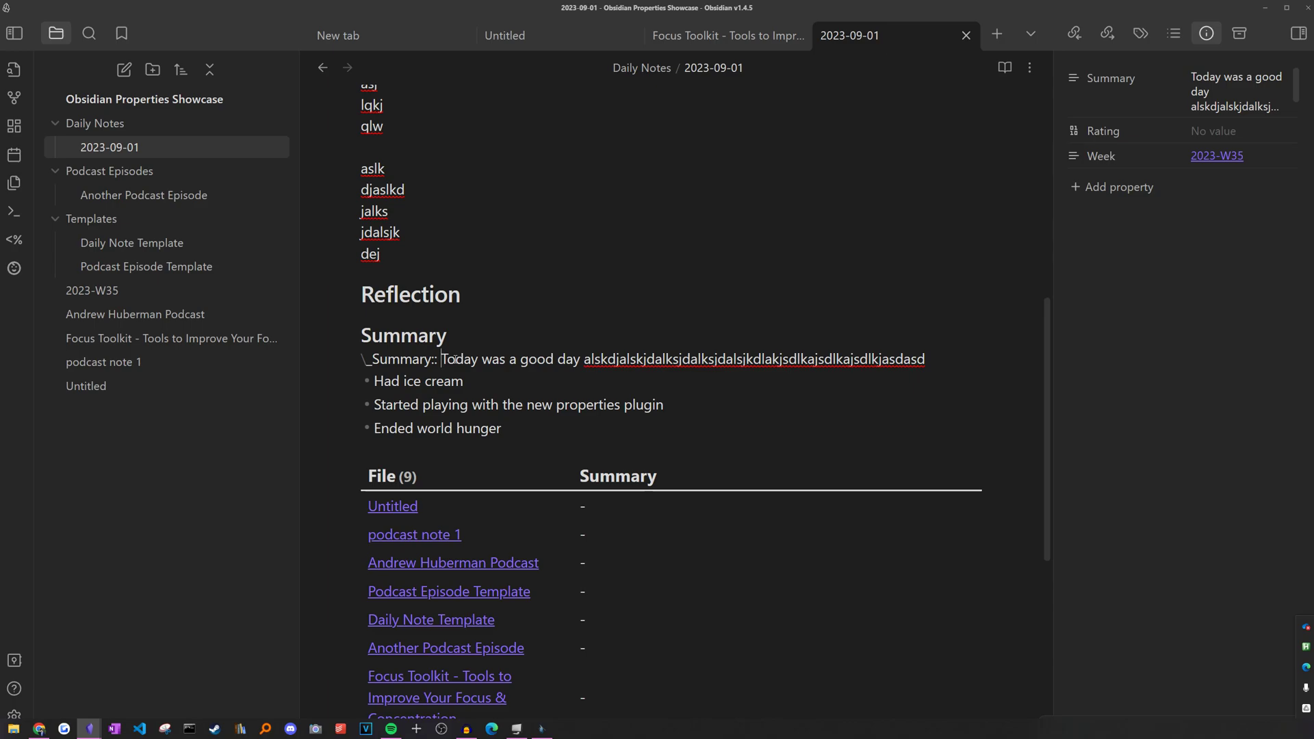
Insert empty [[ ]] link brackets at the start of the Summary field value
{"action": "type", "text": "[["}
{"action": "key", "text": "Escape"}
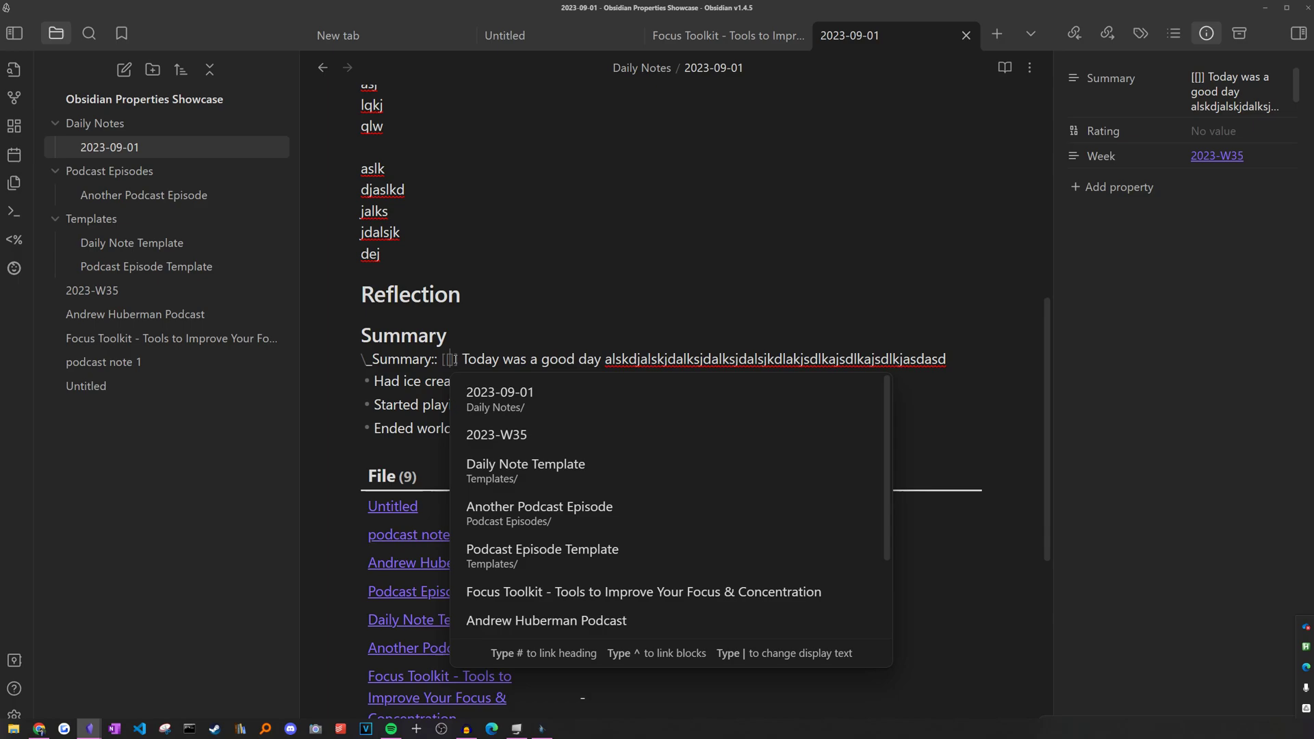
{"action": "key", "text": "Escape"}
{"action": "key", "text": "Left"}
{"action": "left_click", "coordinate": [472, 340]}
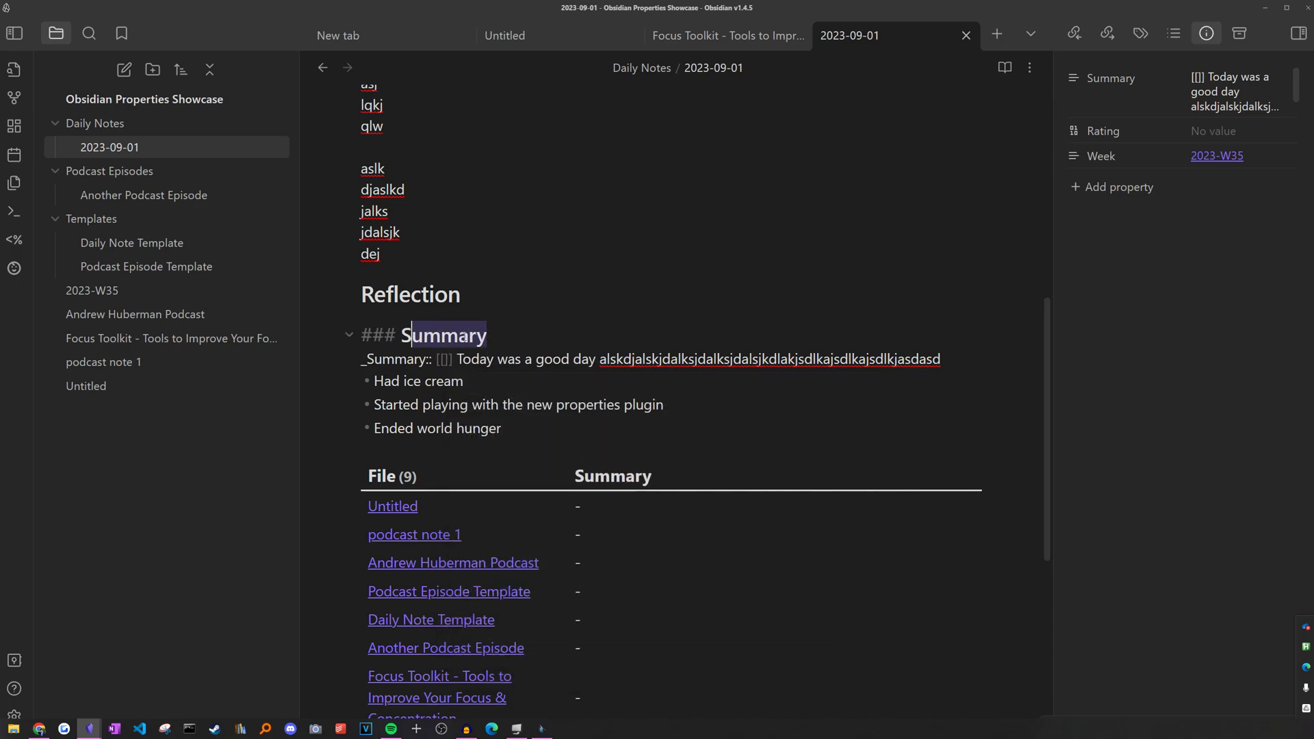
{"action": "left_click", "coordinate": [477, 358]}
{"action": "key", "text": "Left"}
{"action": "key", "text": "Left"}
{"action": "key", "text": "Left"}
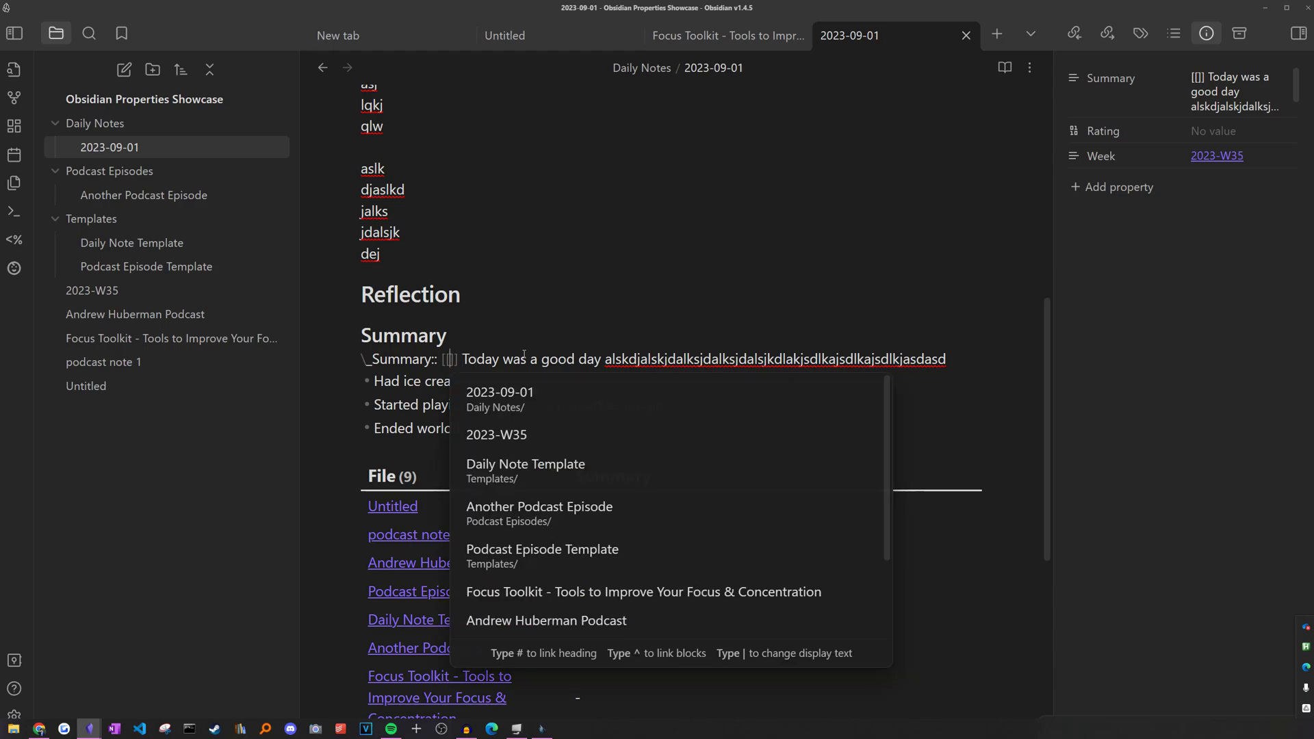
Fill the link with <%tp.file.title%>#Summary inside the brackets
{"action": "type", "text": "<%"}
{"action": "key", "text": "BackSpace"}
{"action": "type", "text": "%"}
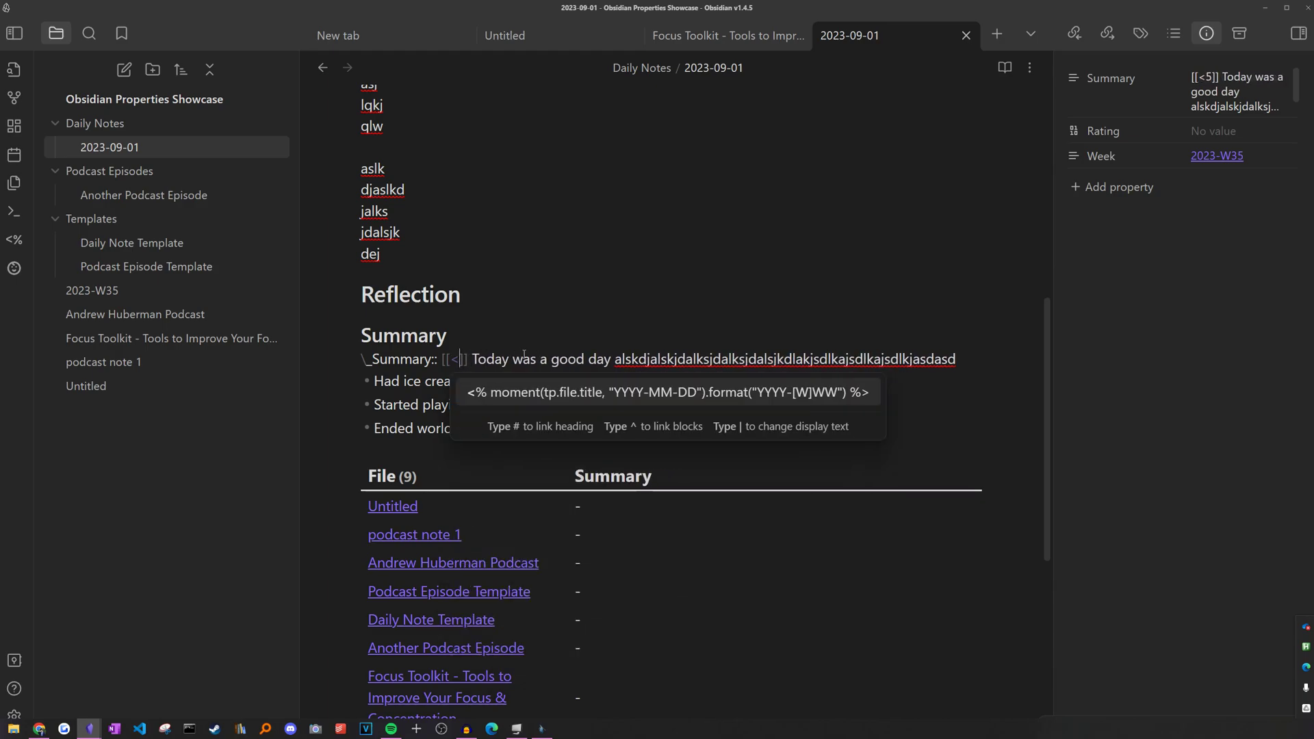
{"action": "key", "text": "ctrl+e"}
{"action": "type", "text": "tp.fil"}
{"action": "type", "text": "e.title%>"}
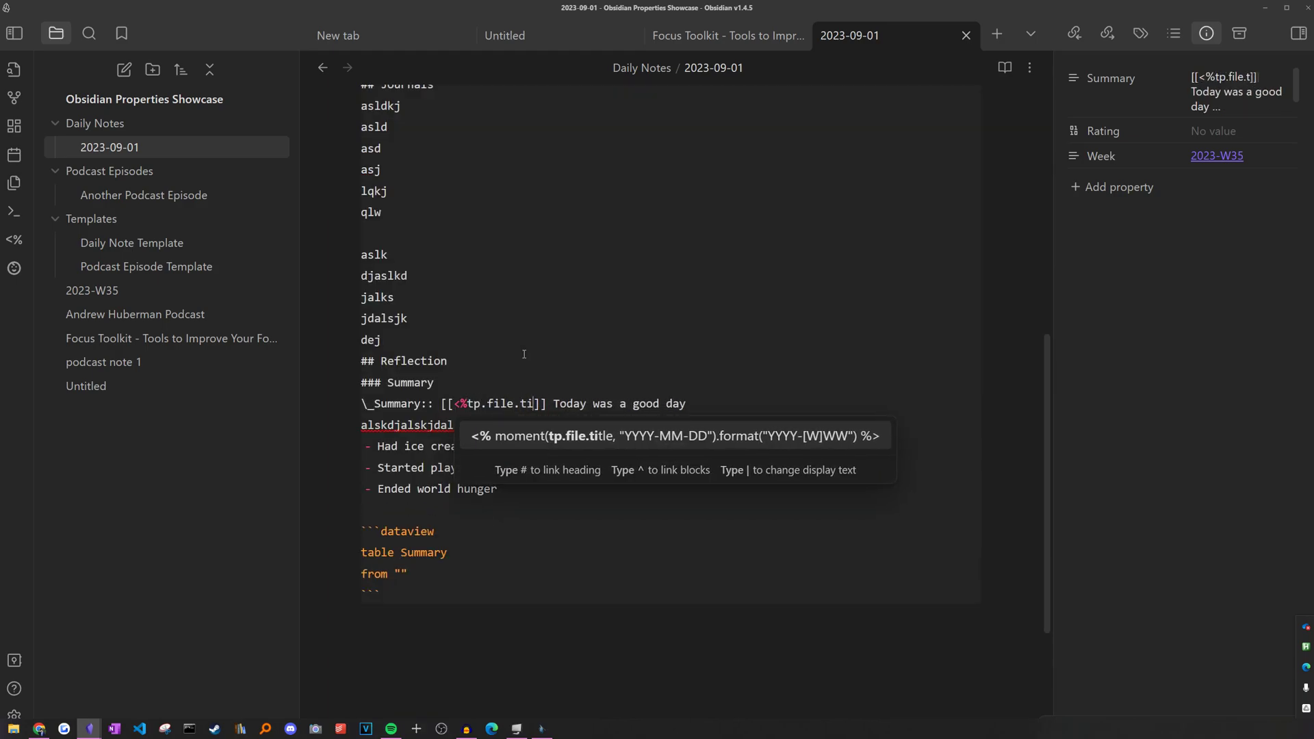
{"action": "key", "text": "ctrl+e"}
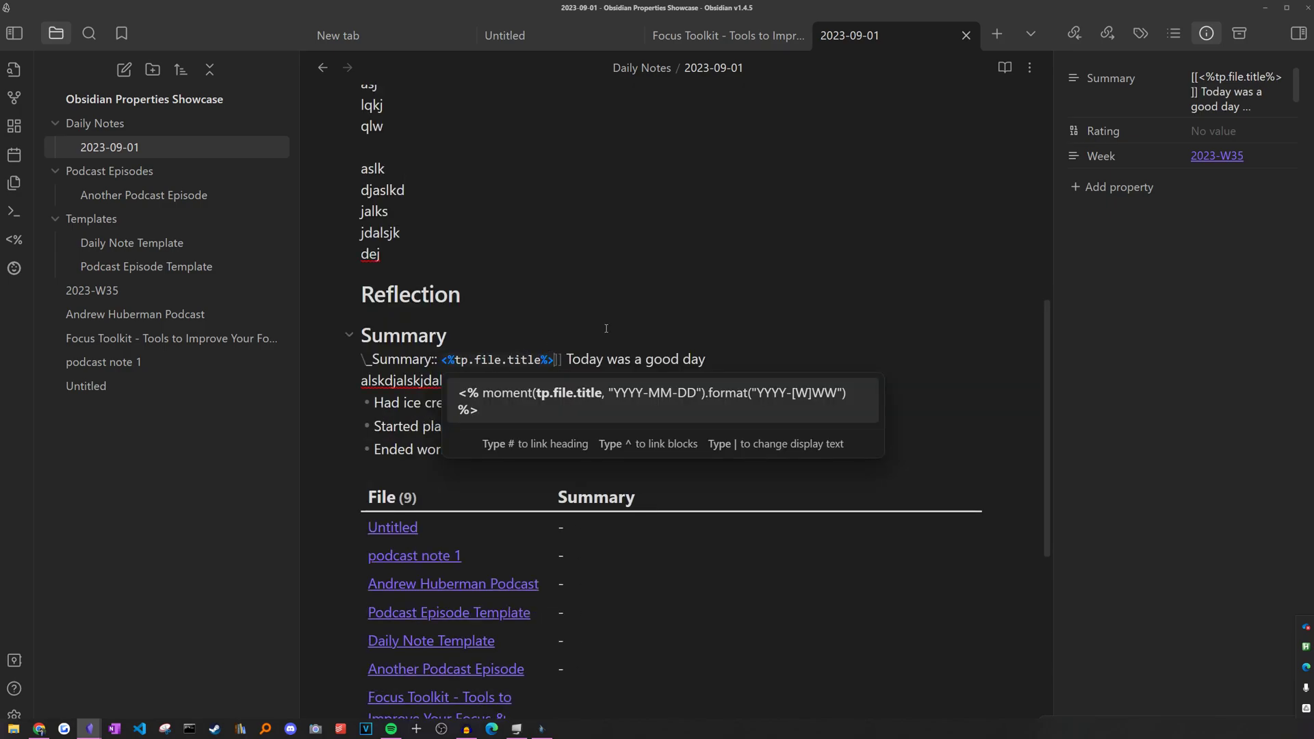
{"action": "type", "text": "#"}
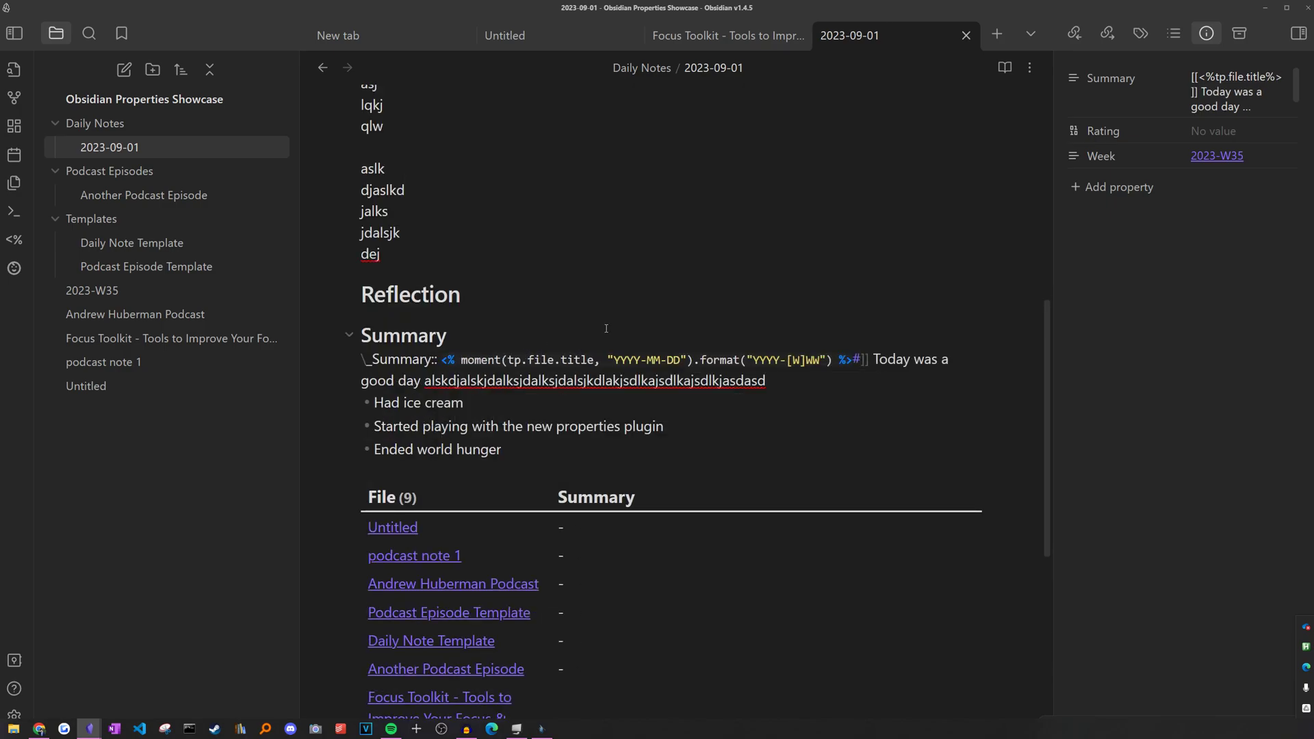
{"action": "key", "text": "ctrl+z"}
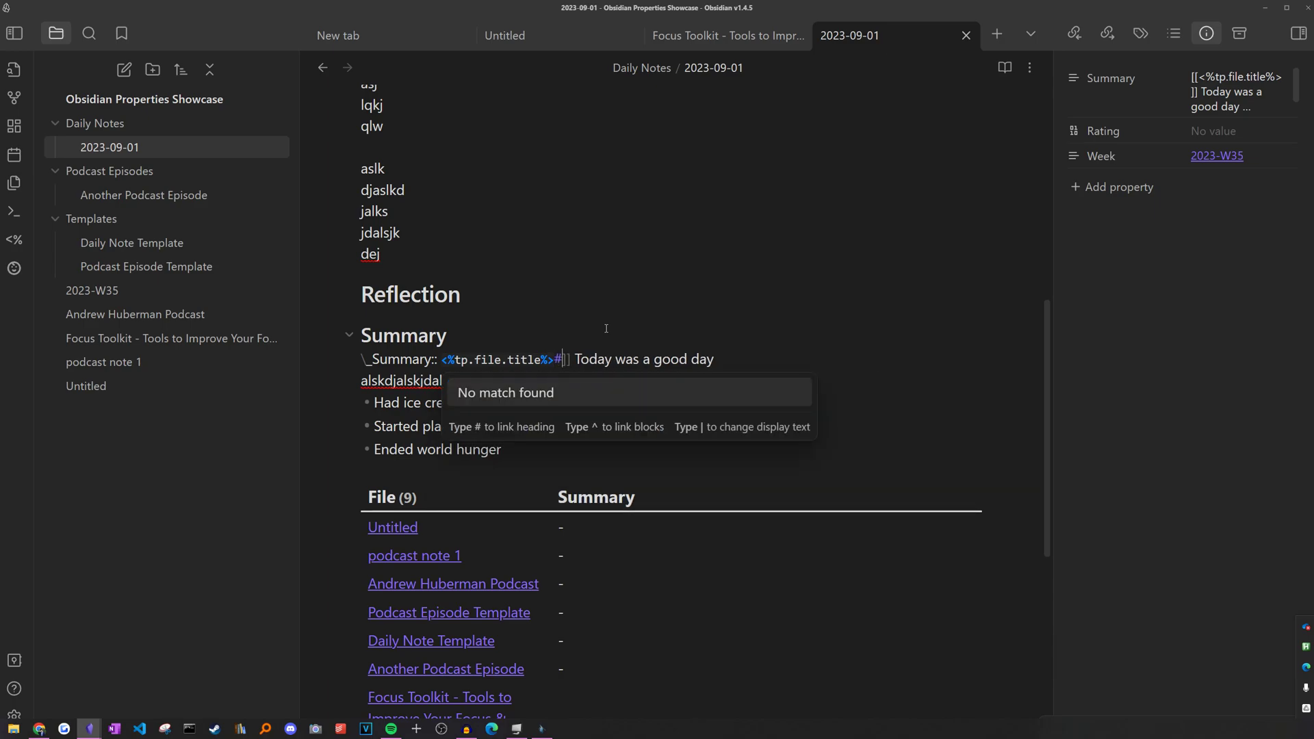
{"action": "type", "text": "Summary"}
{"action": "left_click", "coordinate": [611, 328]}
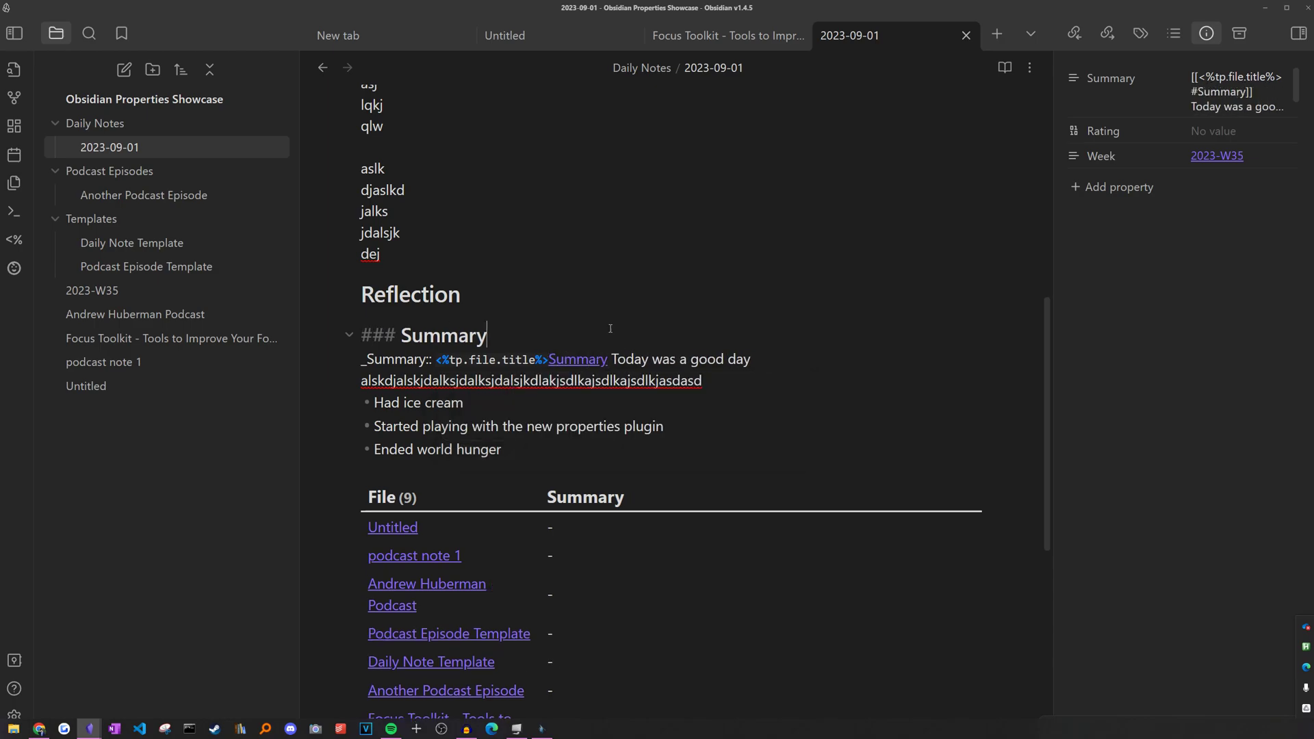
{"action": "left_click", "coordinate": [631, 358]}
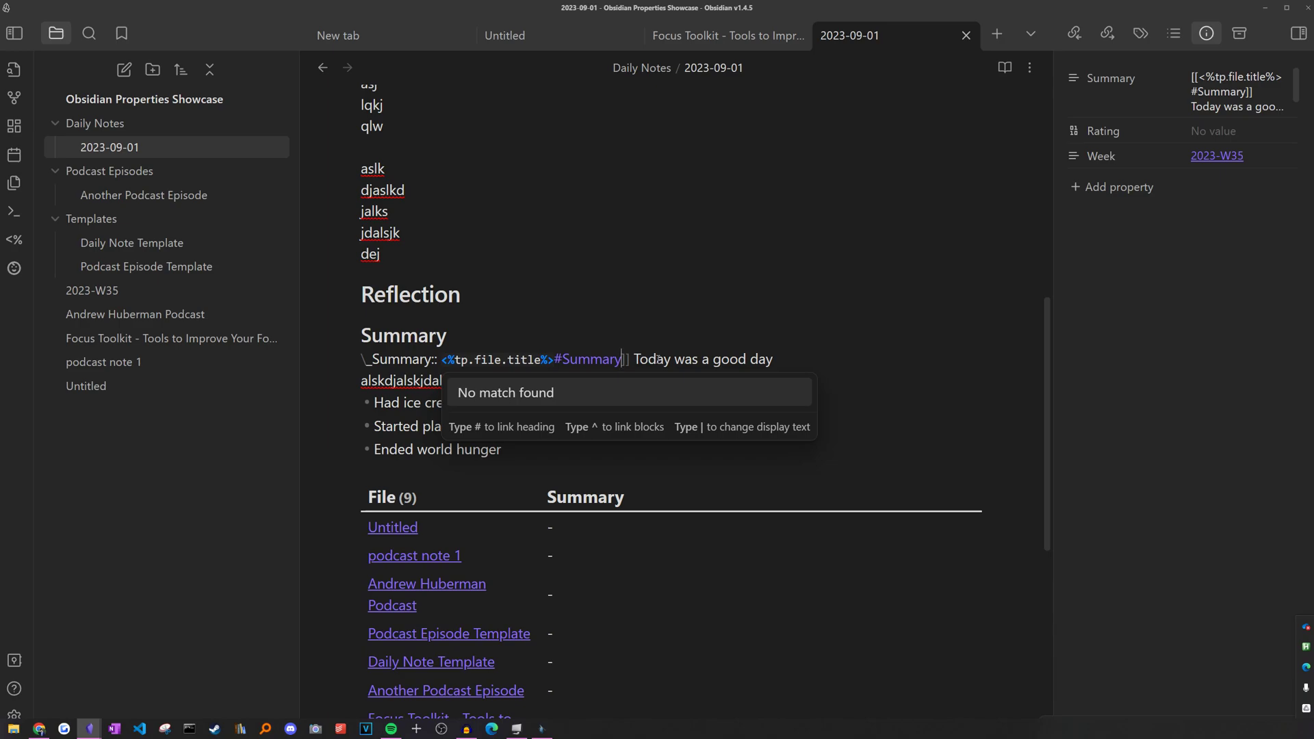
Give the link a 📝 emoji alias after a pipe and let it render
{"action": "type", "text": "|"}
{"action": "key", "text": "super+period"}
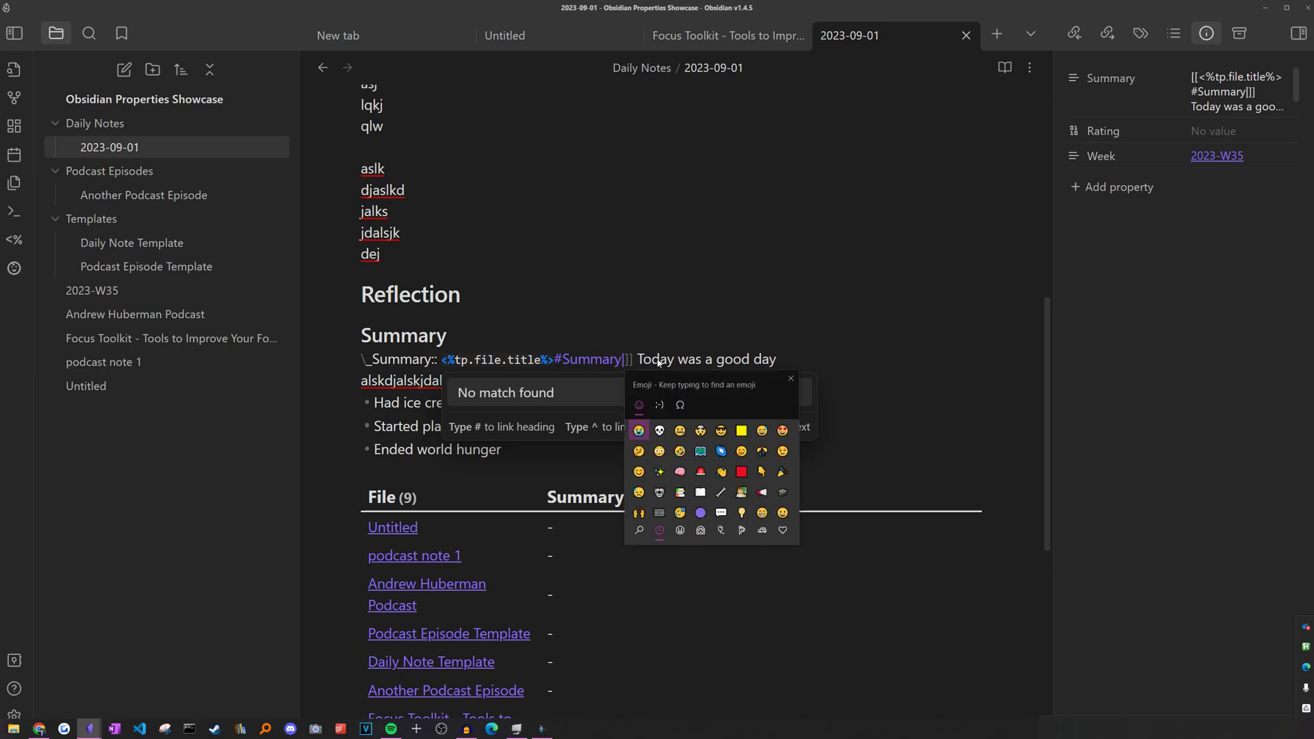
{"action": "left_click", "coordinate": [700, 492]}
{"action": "left_click", "coordinate": [570, 336]}
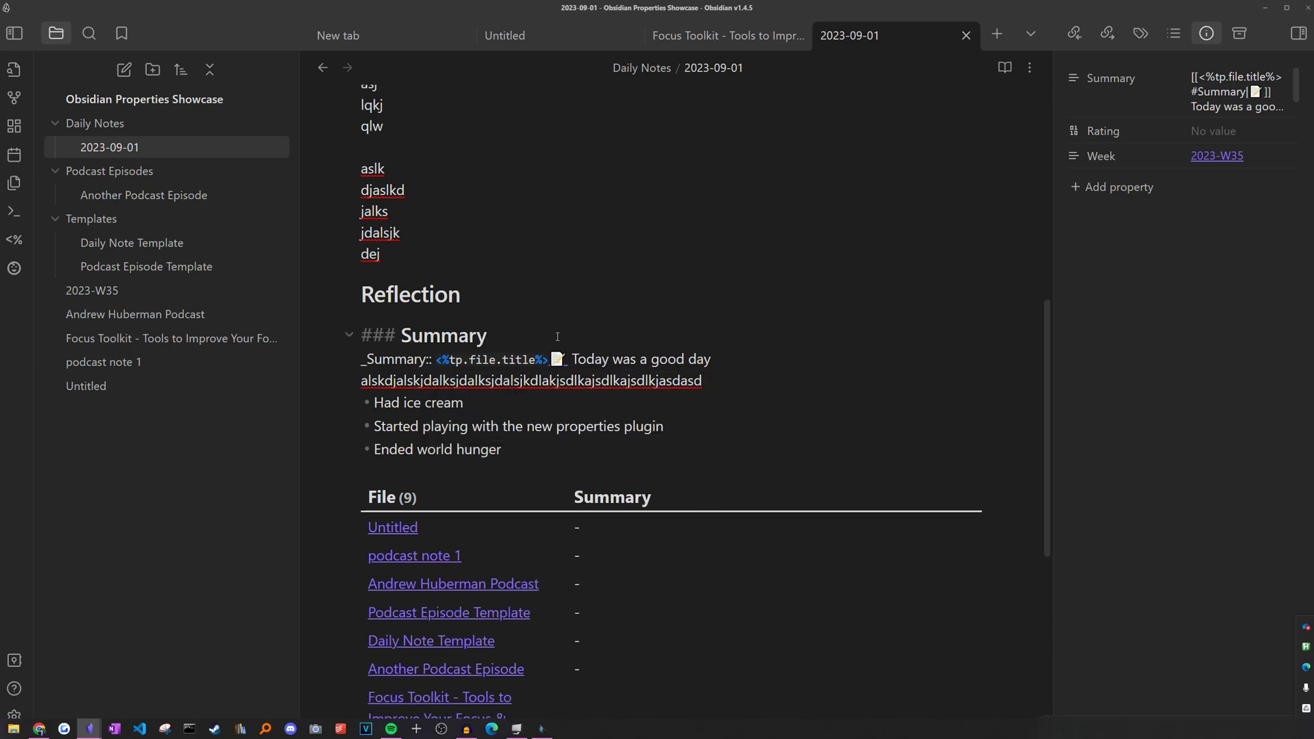
{"action": "key", "text": "ctrl+p"}
Run 'Templater: Replace templates in the active file', test the 📝 link, then open 2023-W35 in a new tab
{"action": "type", "text": "replace"}
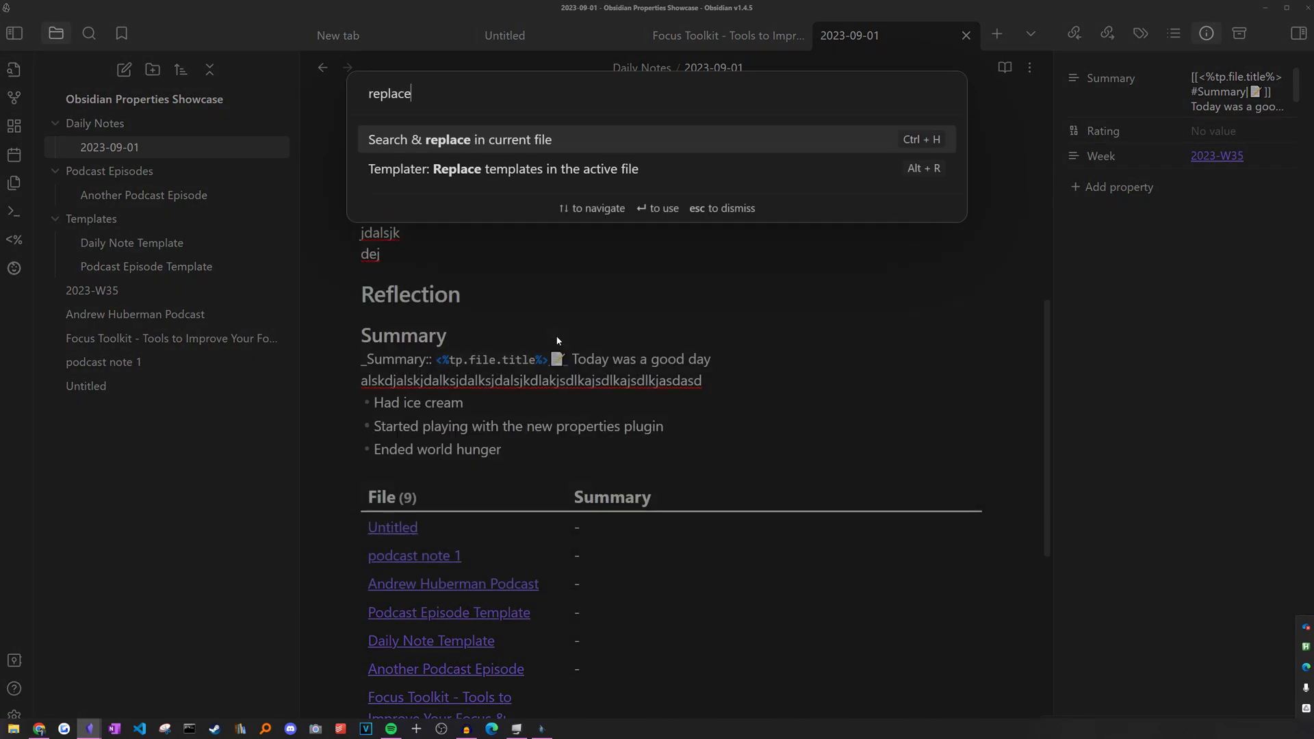
{"action": "left_click", "coordinate": [521, 169]}
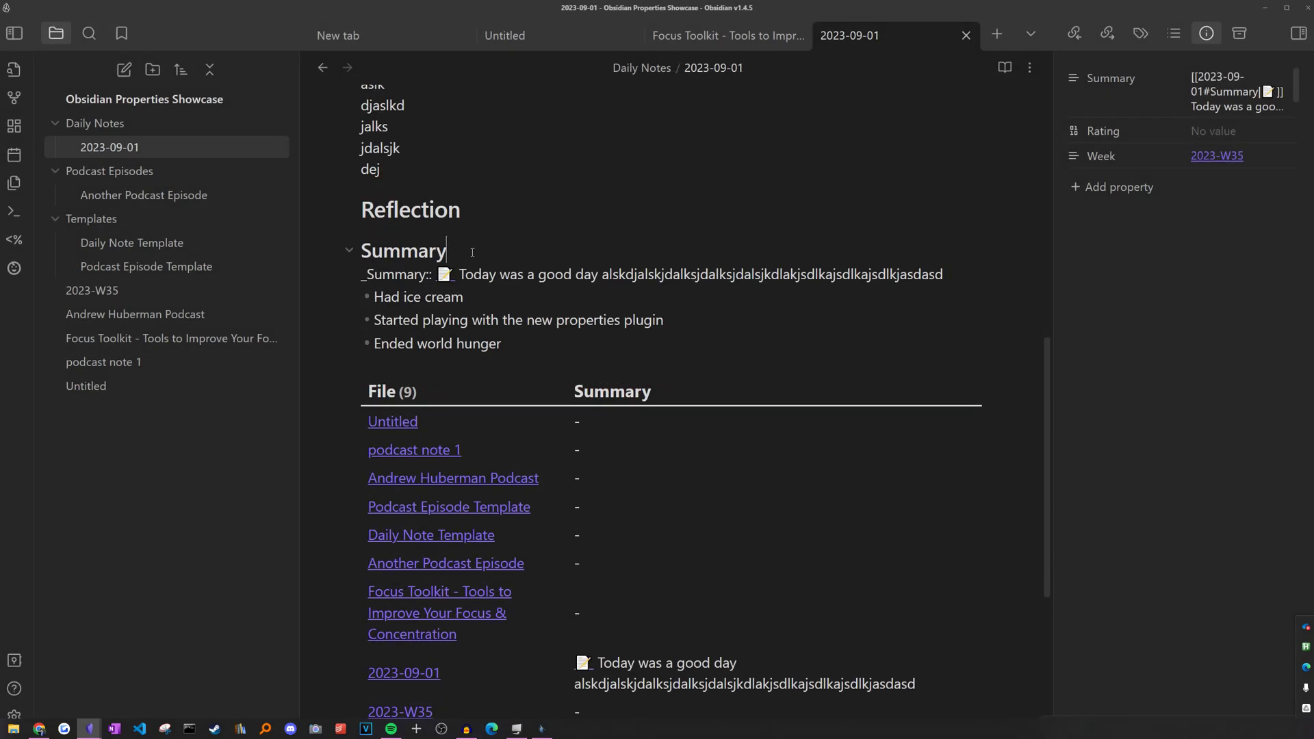
{"action": "left_click", "coordinate": [444, 275]}
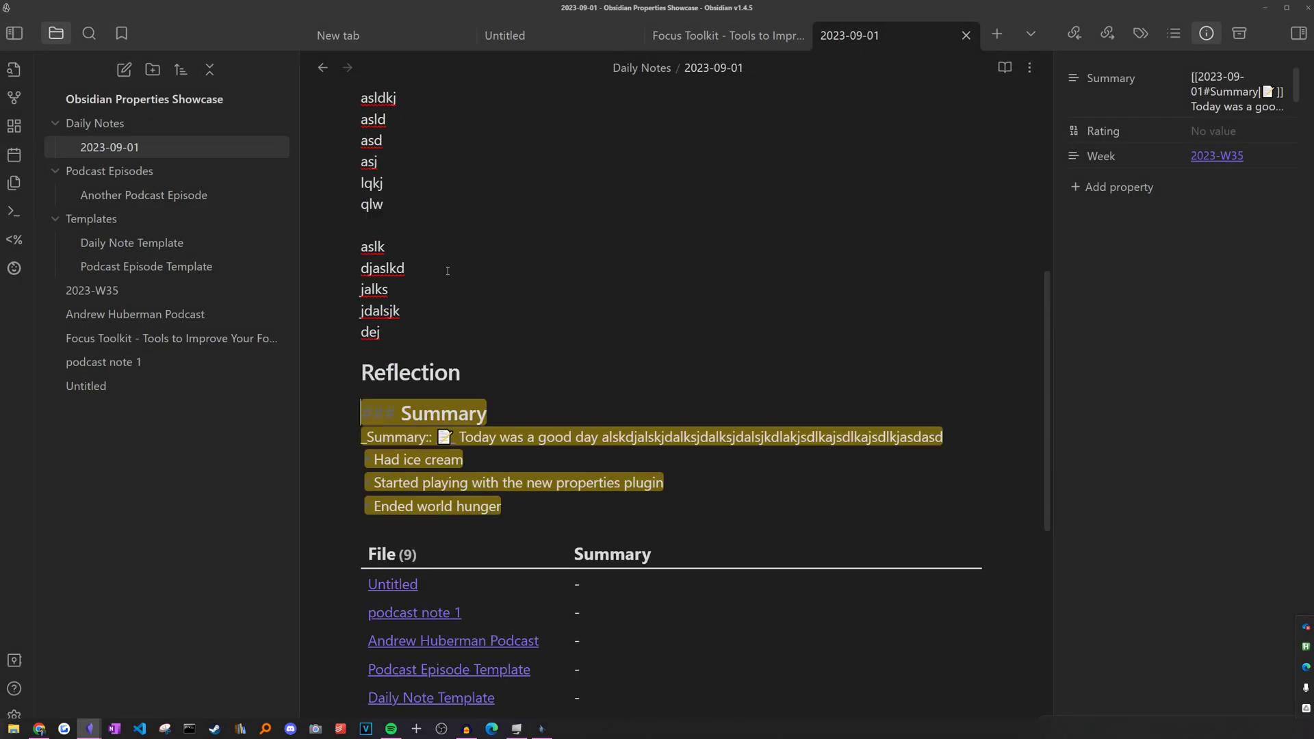
{"action": "scroll", "coordinate": [438, 206], "scroll_direction": "down", "scroll_amount": 1}
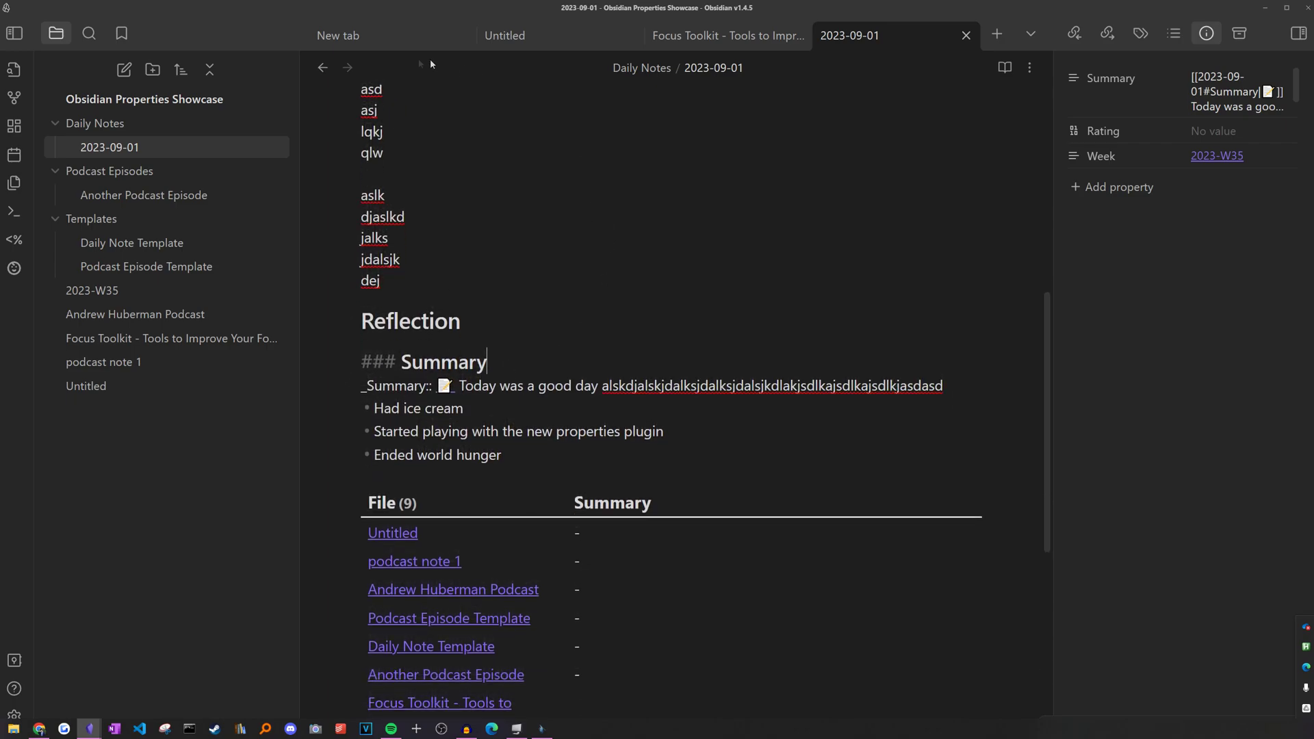
{"action": "left_click", "coordinate": [359, 38]}
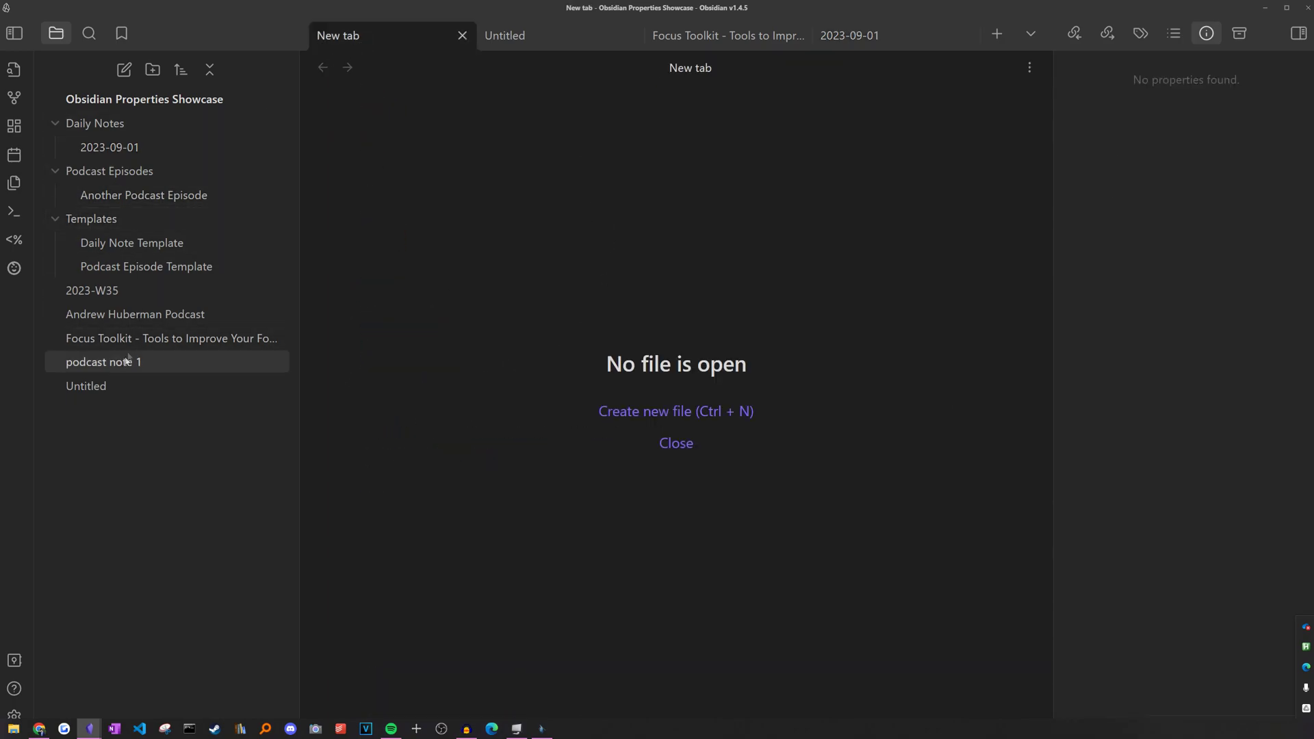
{"action": "left_click", "coordinate": [156, 297]}
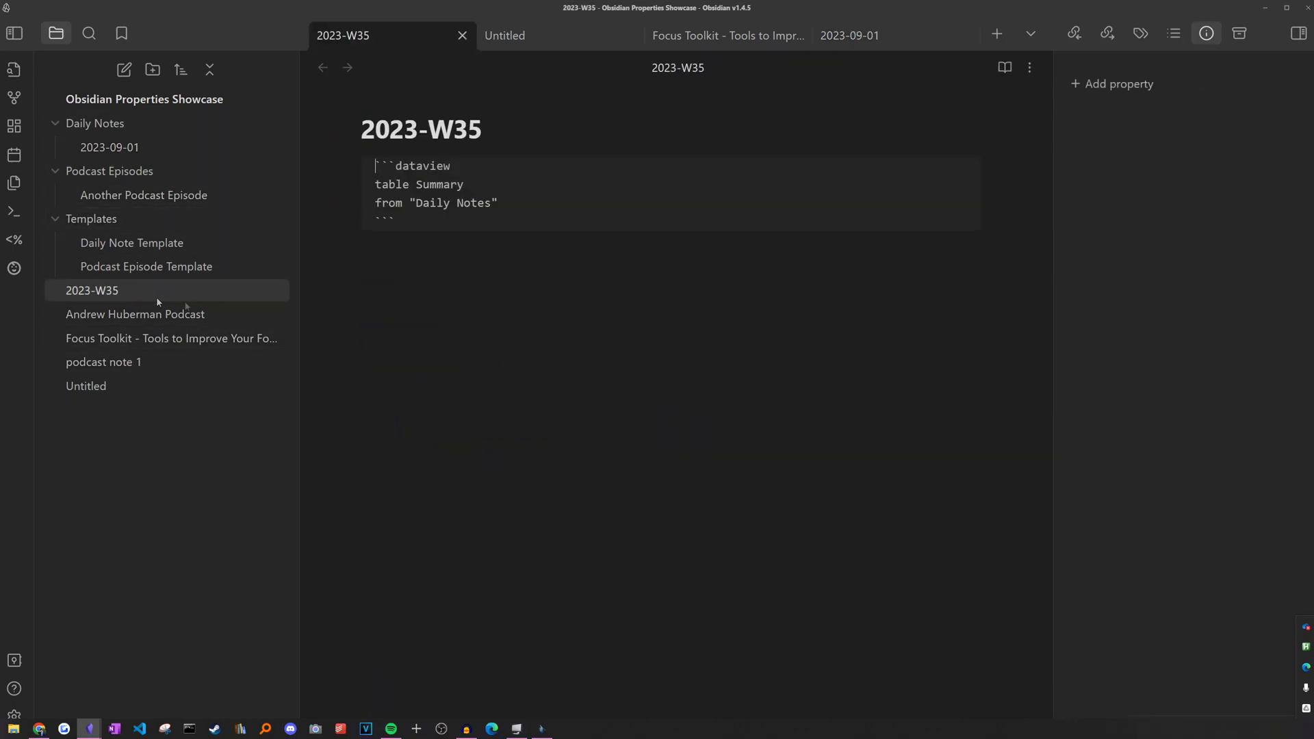
Render the 2023-W35 table, preview the 📝 summary link, and follow it to 2023-09-01's Summary
{"action": "left_click", "coordinate": [451, 271]}
{"action": "mouse_move", "coordinate": [462, 205]}
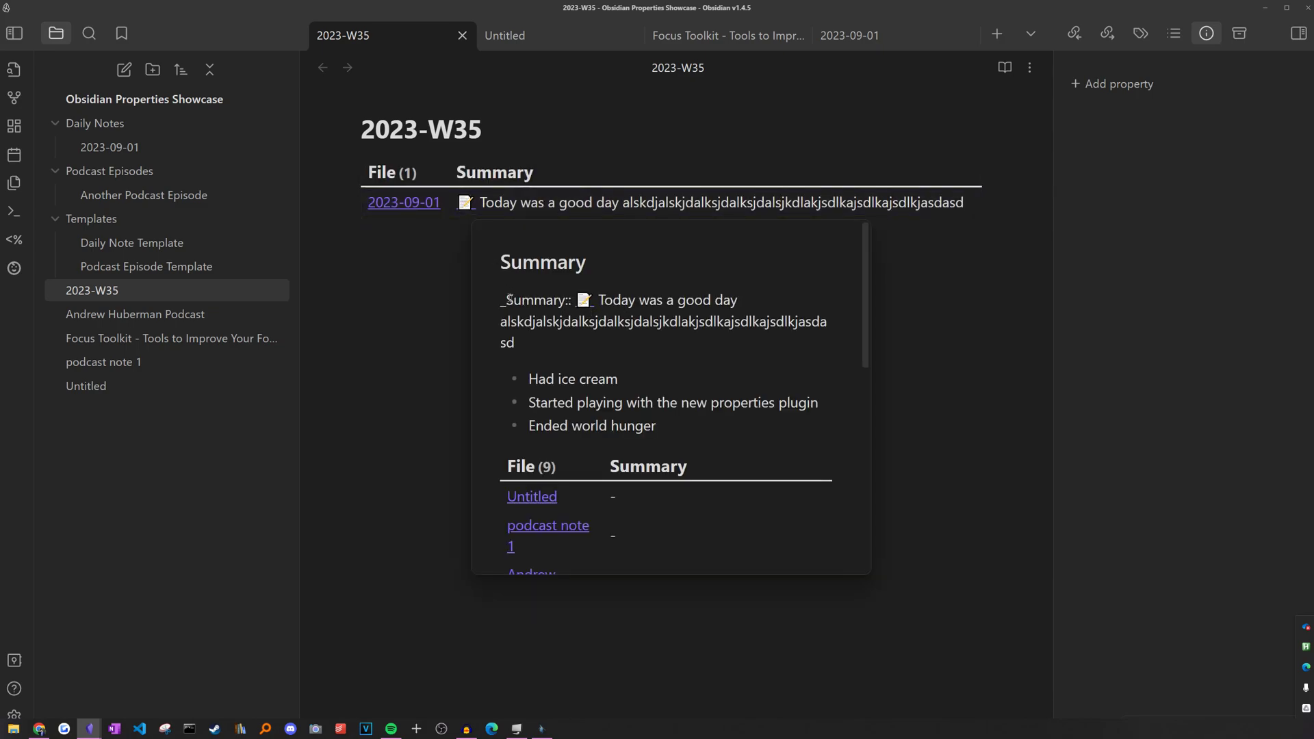
{"action": "scroll", "coordinate": [505, 290], "scroll_direction": "down", "scroll_amount": 5}
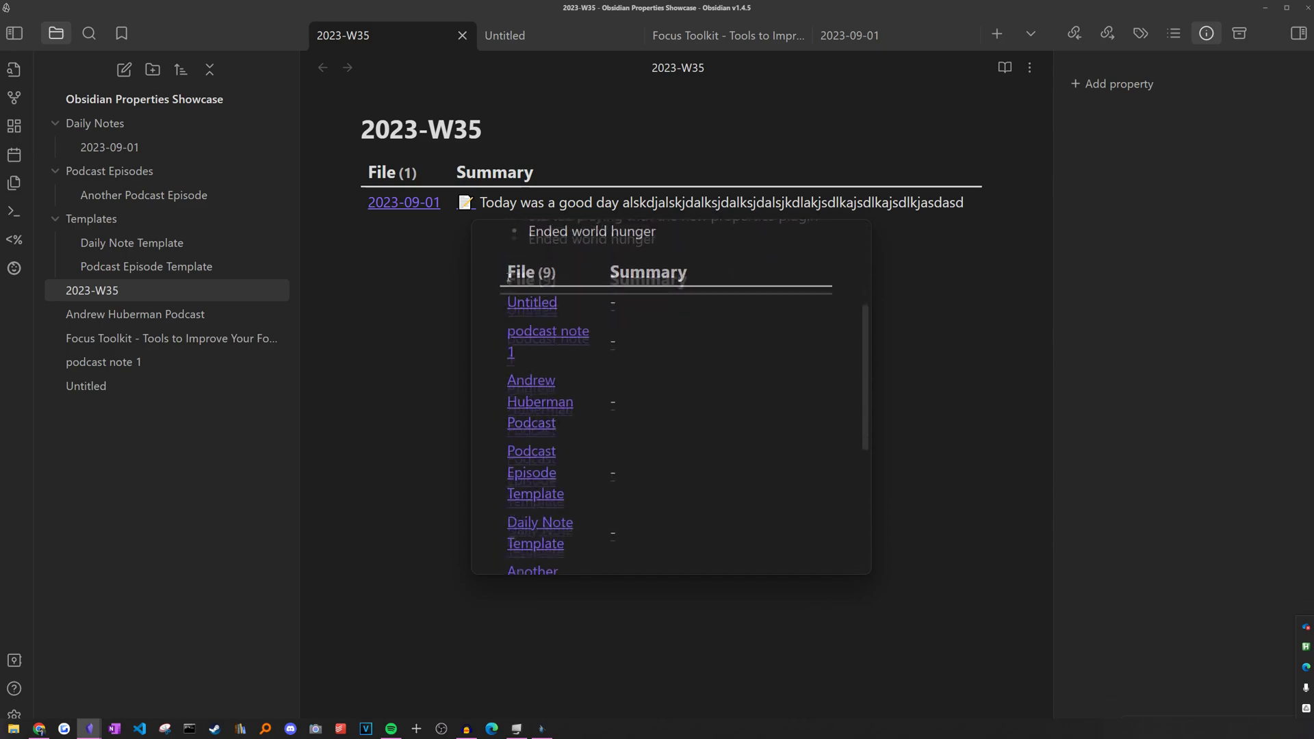
{"action": "scroll", "coordinate": [503, 285], "scroll_direction": "down", "scroll_amount": 3}
{"action": "scroll", "coordinate": [501, 288], "scroll_direction": "up", "scroll_amount": 10}
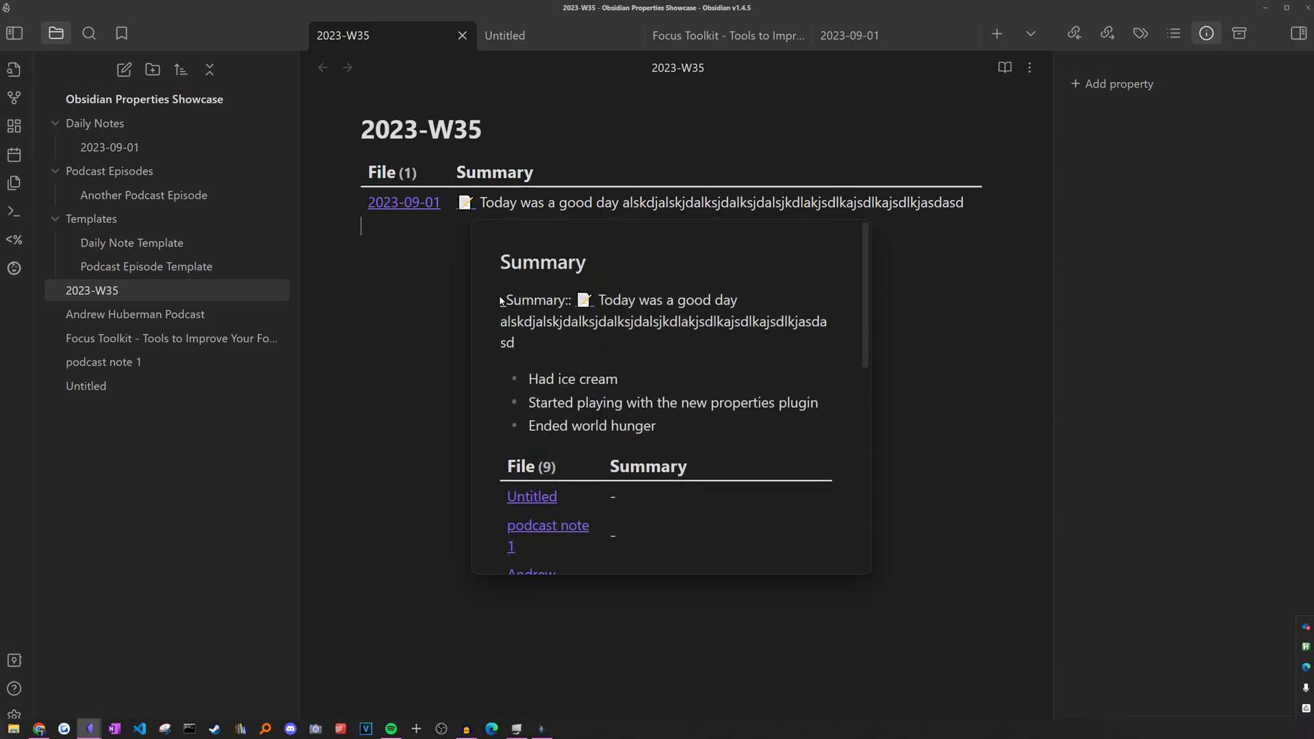
{"action": "left_click", "coordinate": [468, 202]}
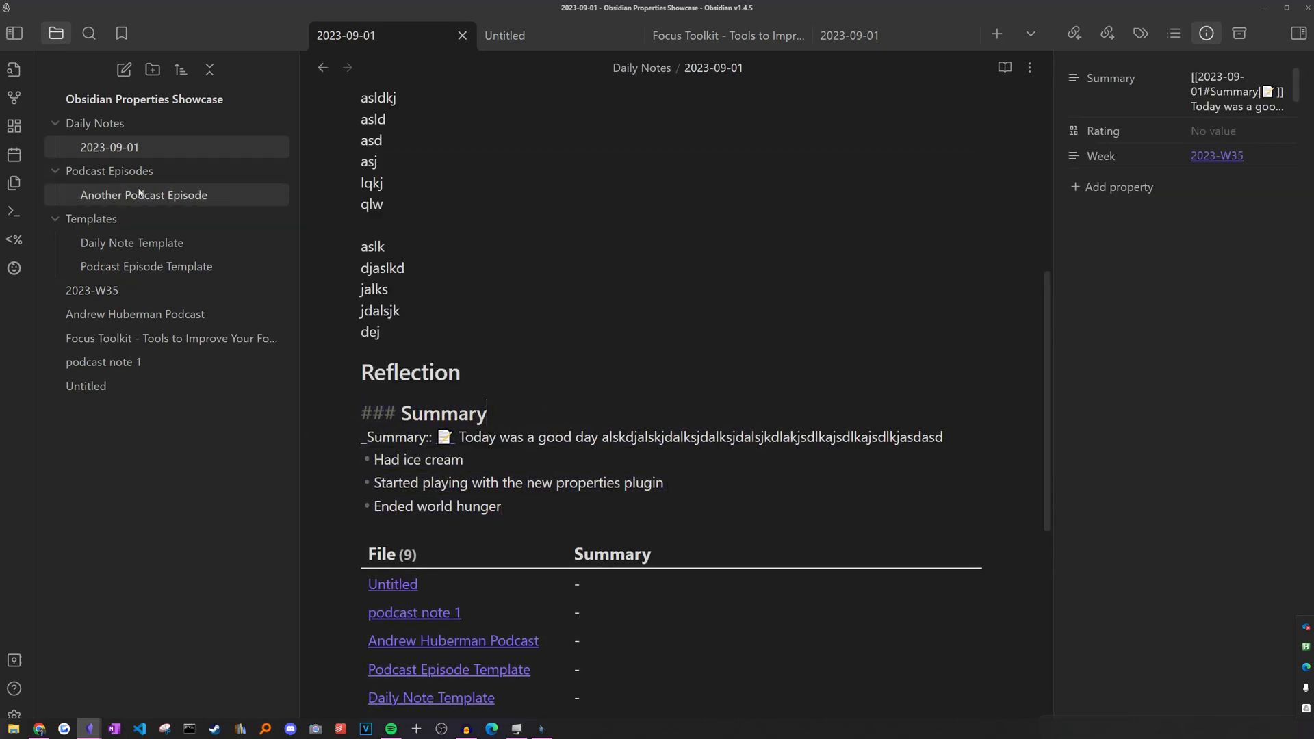
{"action": "left_click", "coordinate": [475, 437]}
Add a '## Reflection' heading to the Daily Note Template body
{"action": "left_click", "coordinate": [132, 243]}
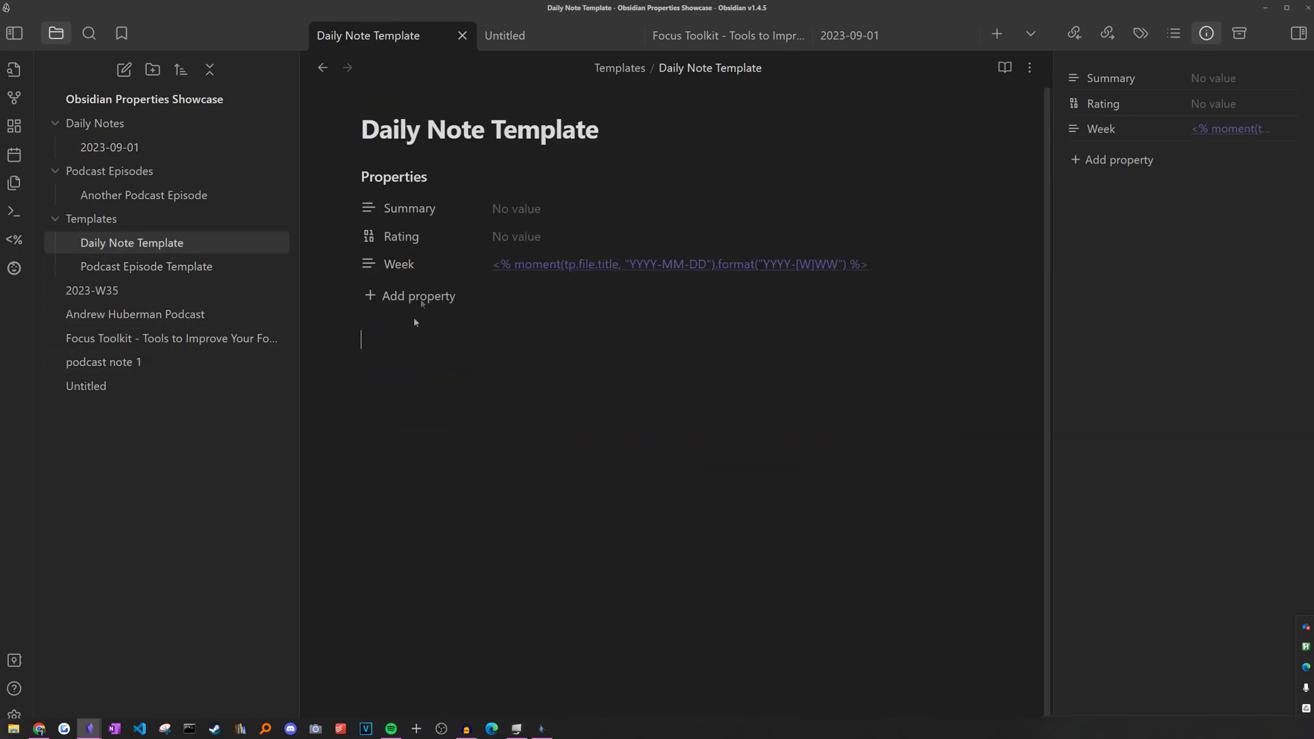
{"action": "left_click", "coordinate": [411, 337]}
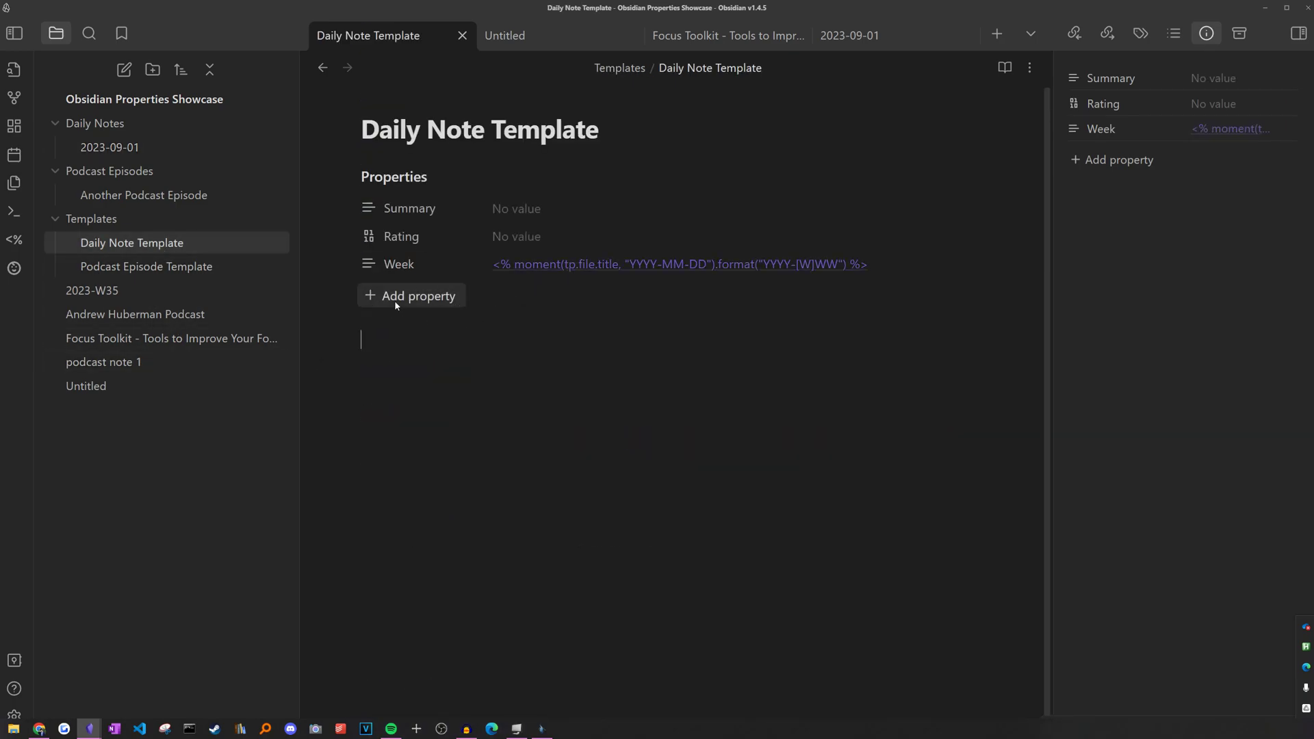
{"action": "type", "text": "## Reflection"}
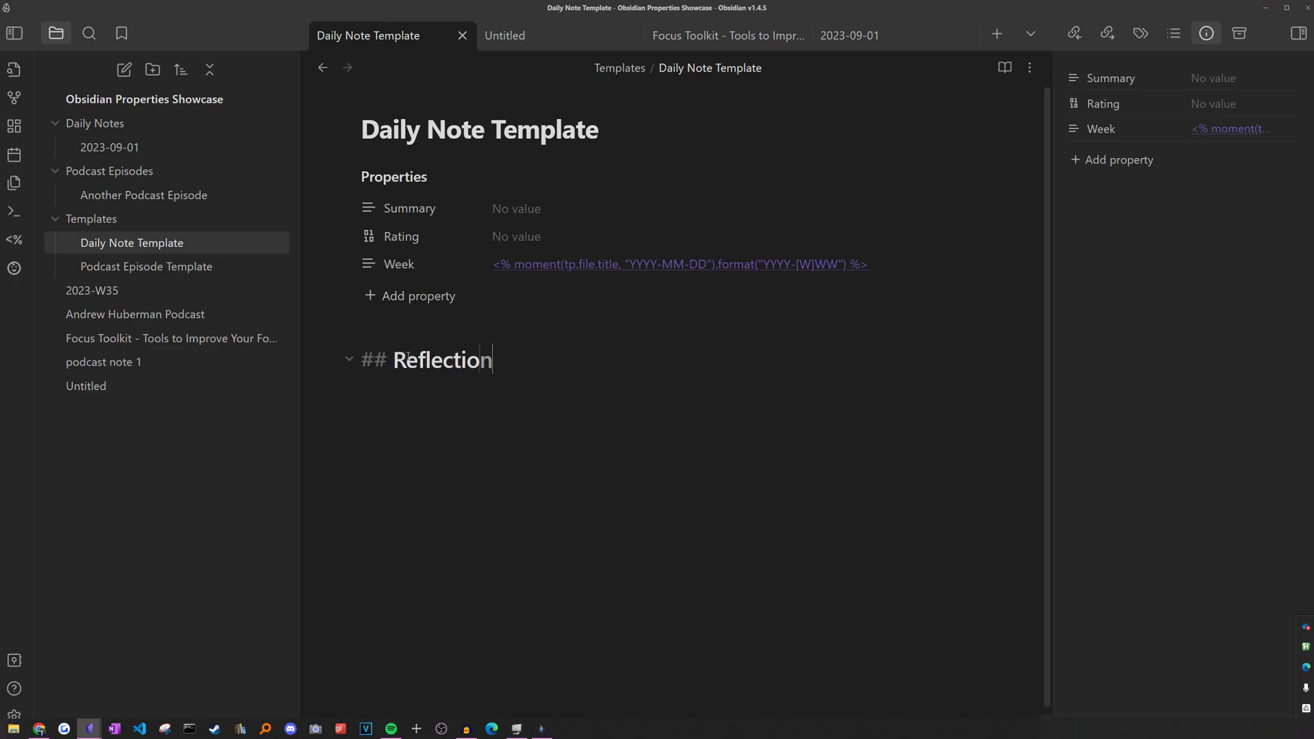
{"action": "key", "text": "Return"}
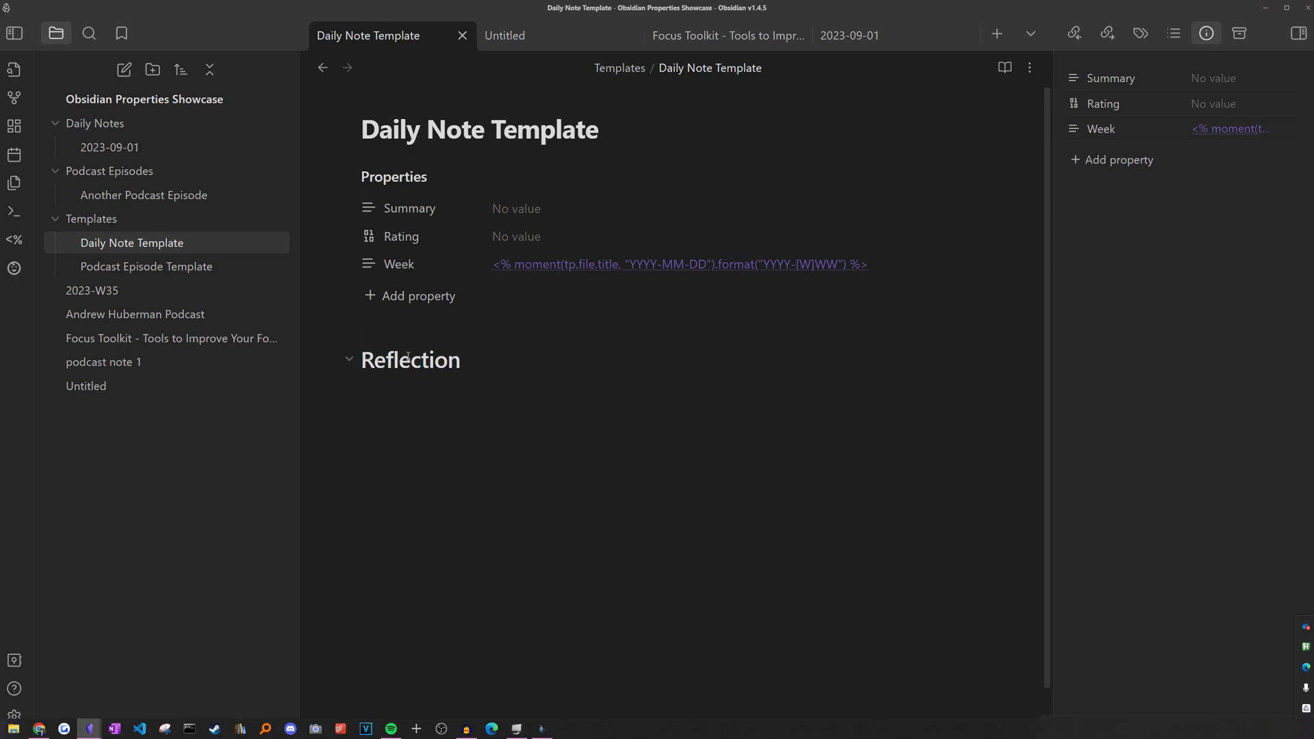
Rename note 2023-09-01 to 2023-09-02, always updating links
{"action": "right_click", "coordinate": [151, 146]}
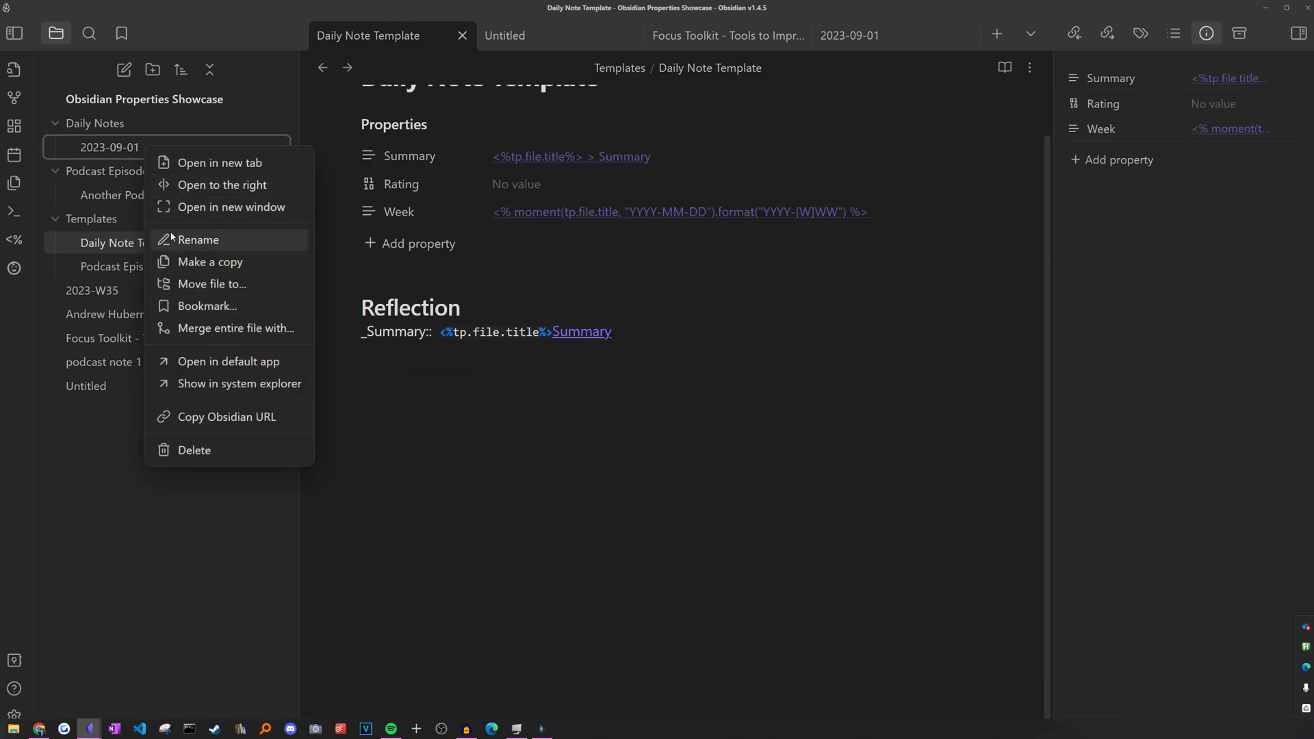
{"action": "left_click", "coordinate": [184, 238]}
{"action": "key", "text": "BackSpace"}
{"action": "type", "text": "2"}
{"action": "key", "text": "Return"}
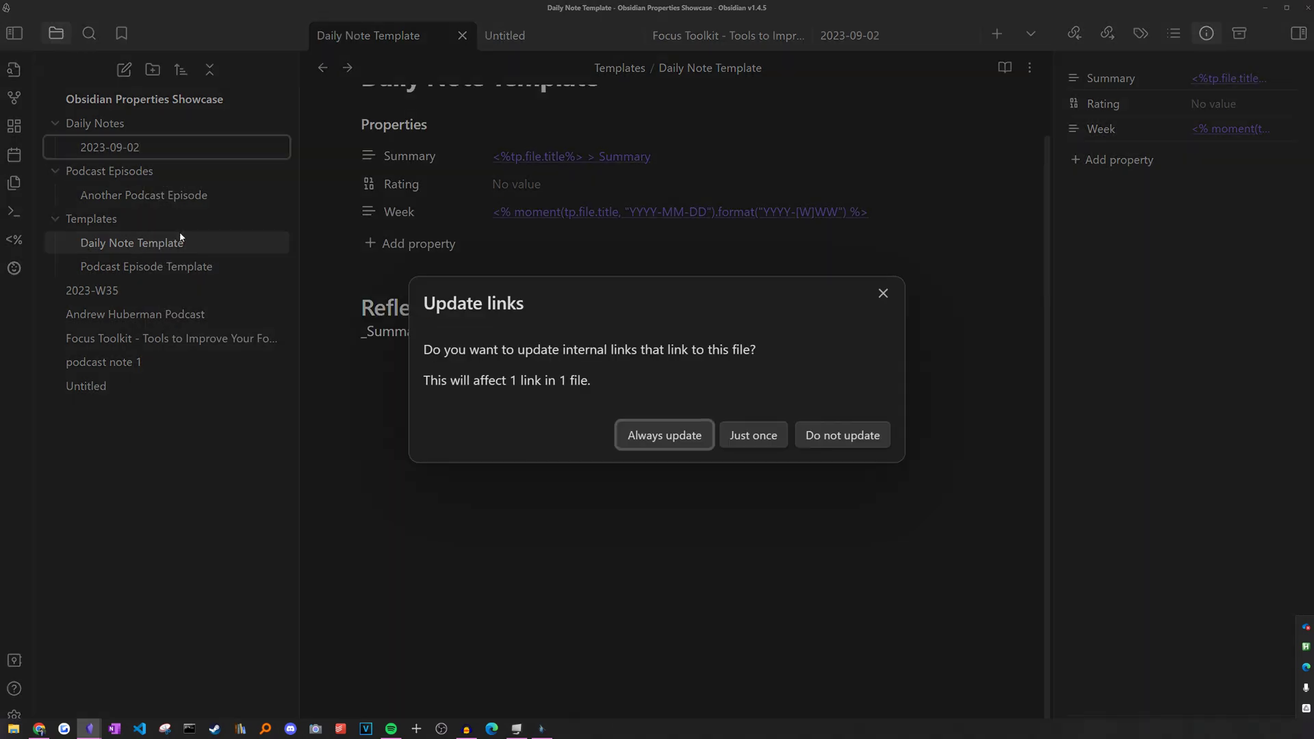
{"action": "left_click", "coordinate": [631, 431]}
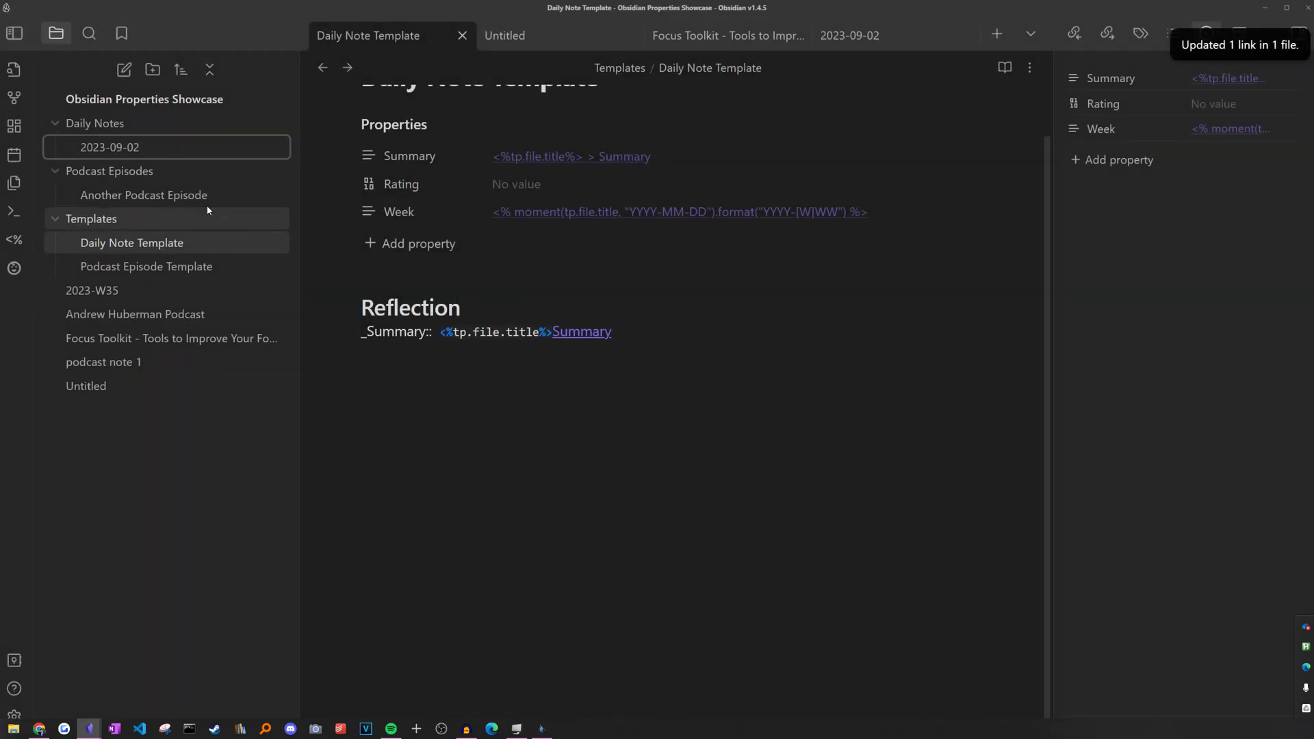
Create today's daily note with 'Daily notes: Open today's daily note'
{"action": "right_click", "coordinate": [126, 126]}
{"action": "key", "text": "Escape"}
{"action": "key", "text": "ctrl+p"}
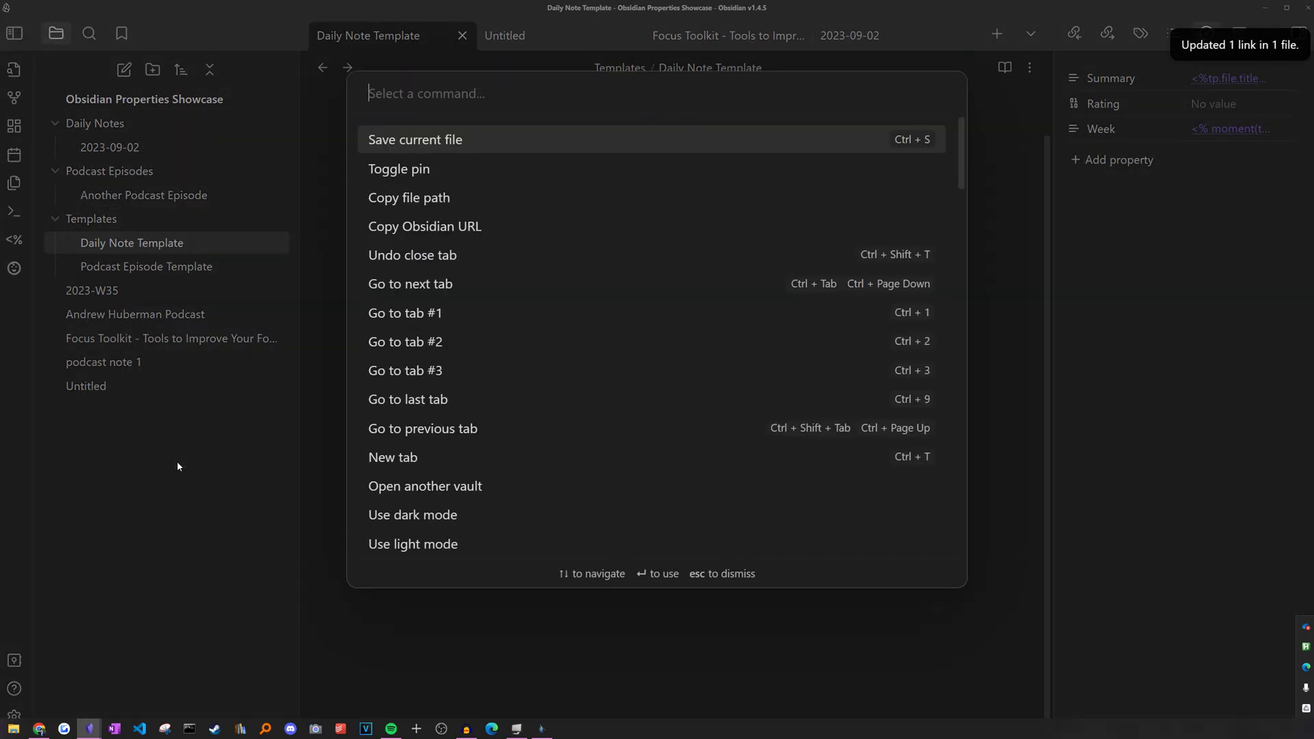
{"action": "type", "text": "daily"}
{"action": "left_click", "coordinate": [520, 146]}
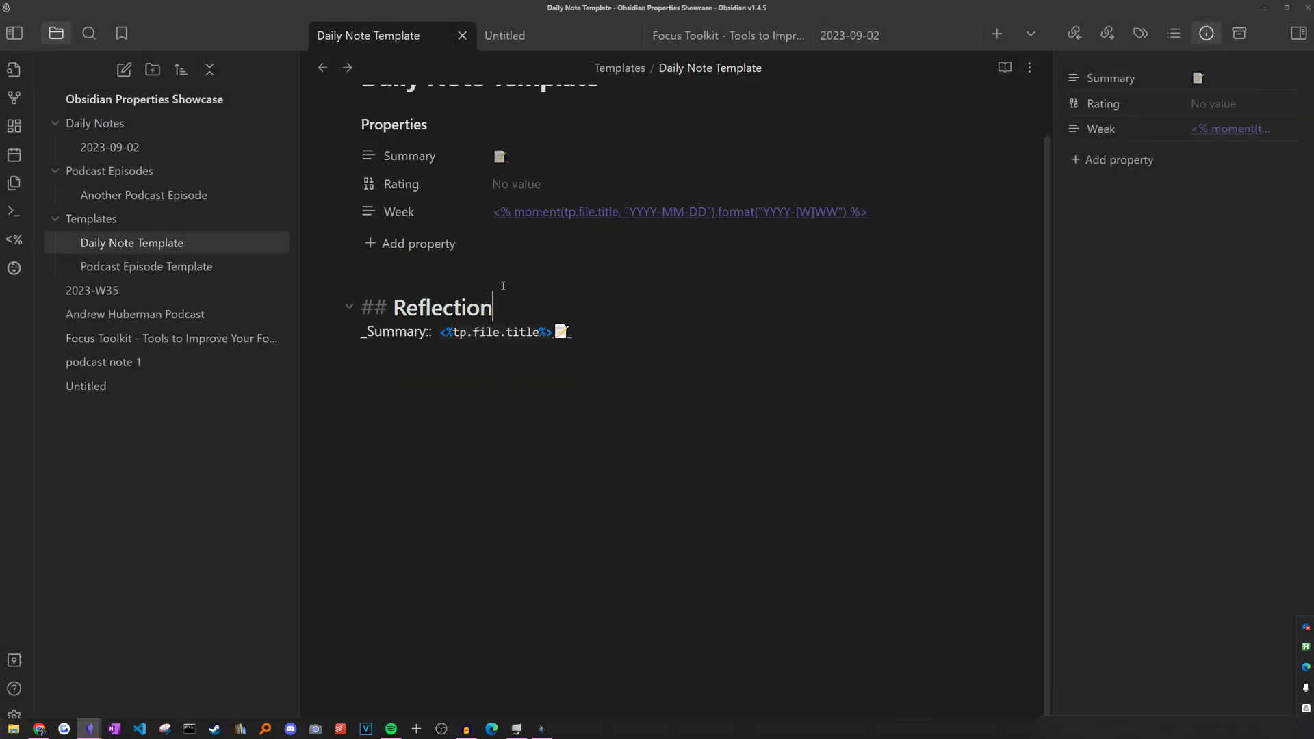
Run 'Daily notes: Open today's daily note' again so the template resolves into 2023-09-01
{"action": "key", "text": "ctrl+p"}
{"action": "type", "text": "dail"}
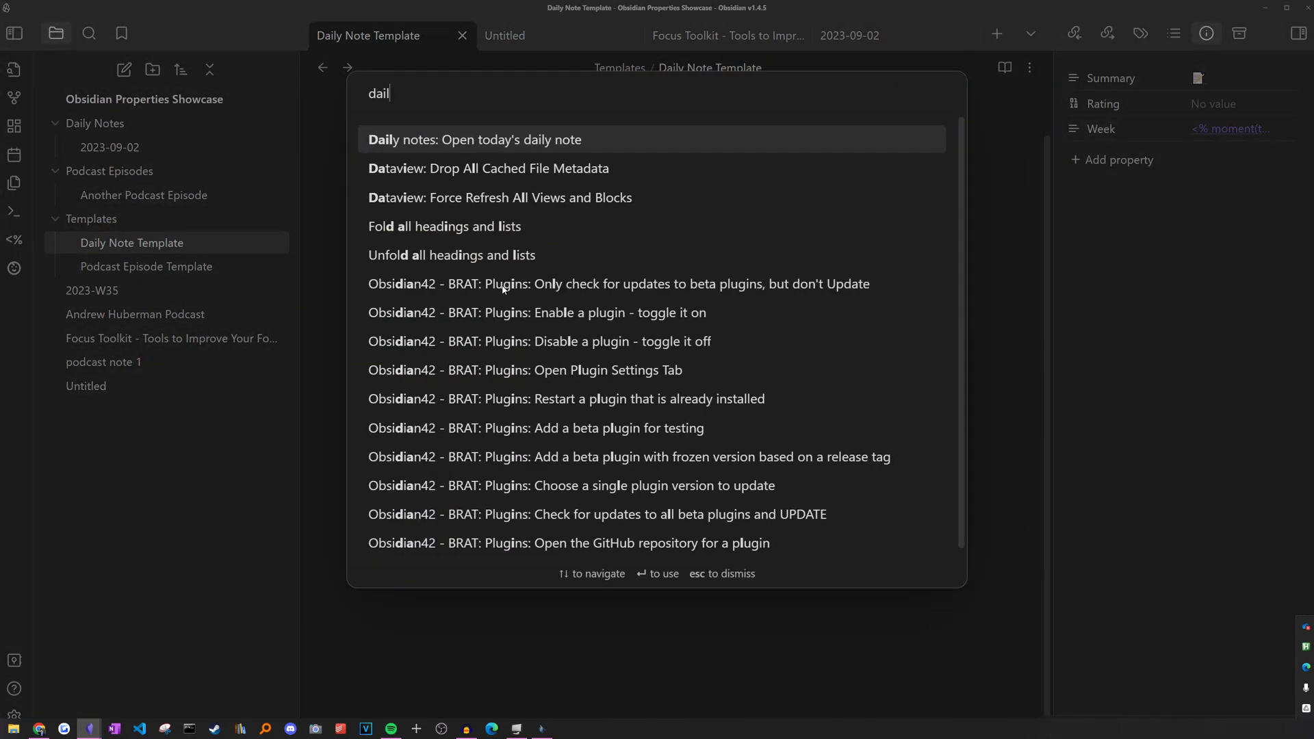
{"action": "left_click", "coordinate": [495, 142]}
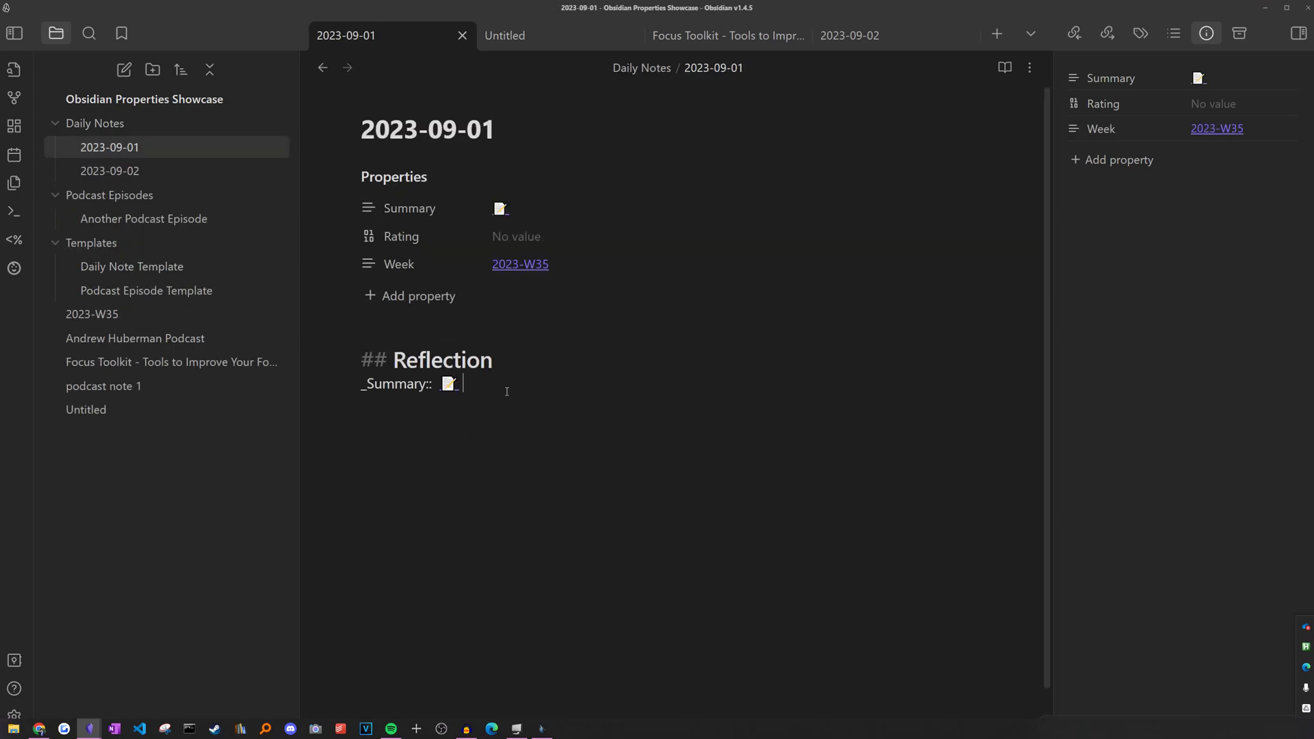